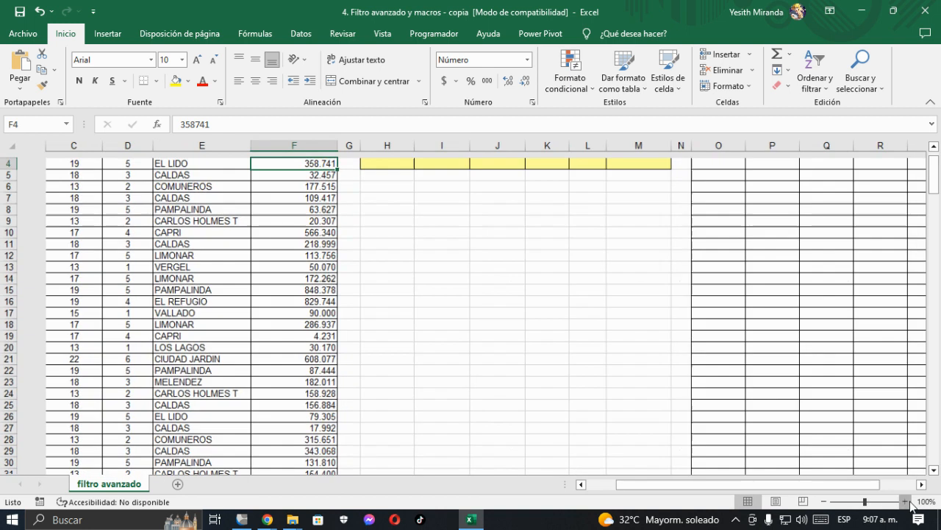
# Step: Review the customer invoice table's records and its column headers, from CEDULA to VALOR FACTURA
pyautogui.click(269, 237)
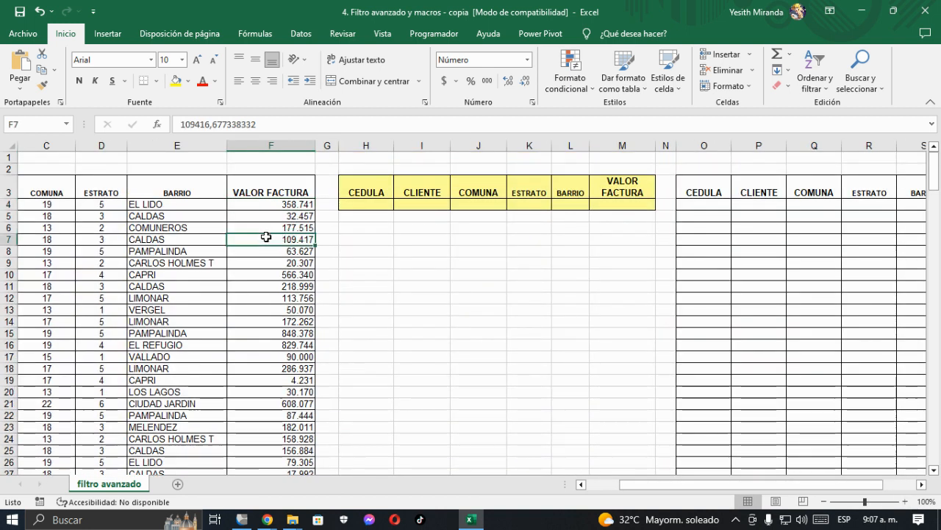
pyautogui.press('Left')
pyautogui.press('Left')
pyautogui.press('Left')
pyautogui.press('Left')
pyautogui.press('Left')
pyautogui.press('Up')
pyautogui.press('Up')
pyautogui.press('Up')
pyautogui.press('Up')
pyautogui.press('Down')
pyautogui.press('Down')
pyautogui.press('Down')
pyautogui.press('Up')
pyautogui.press('Up')
pyautogui.press('Up')
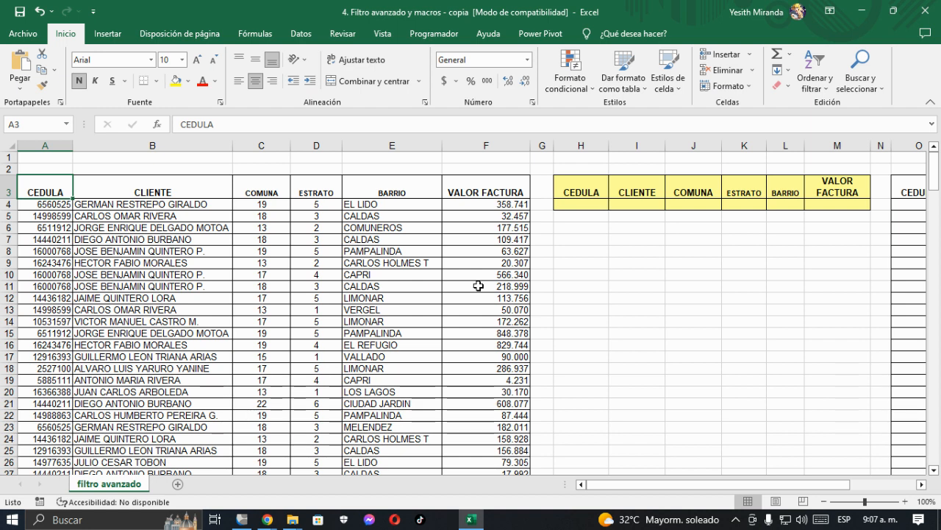
pyautogui.click(191, 193)
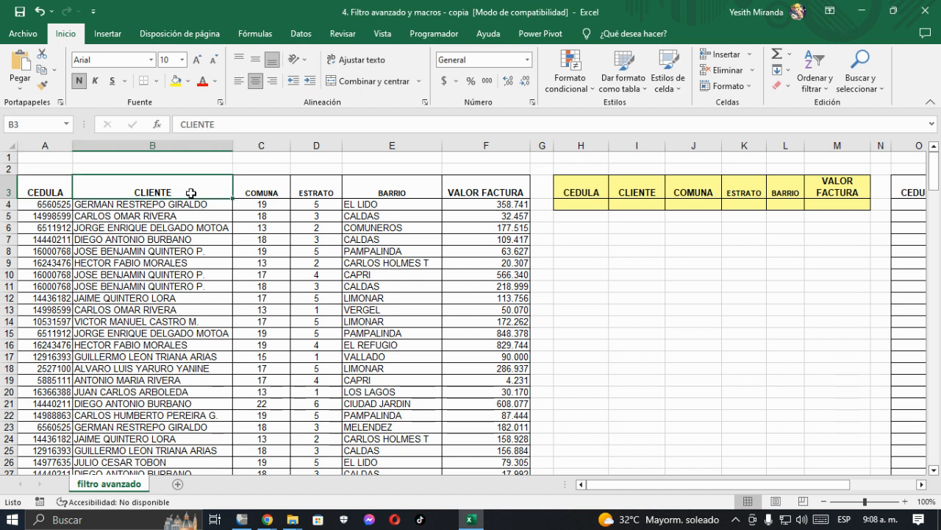
pyautogui.click(381, 193)
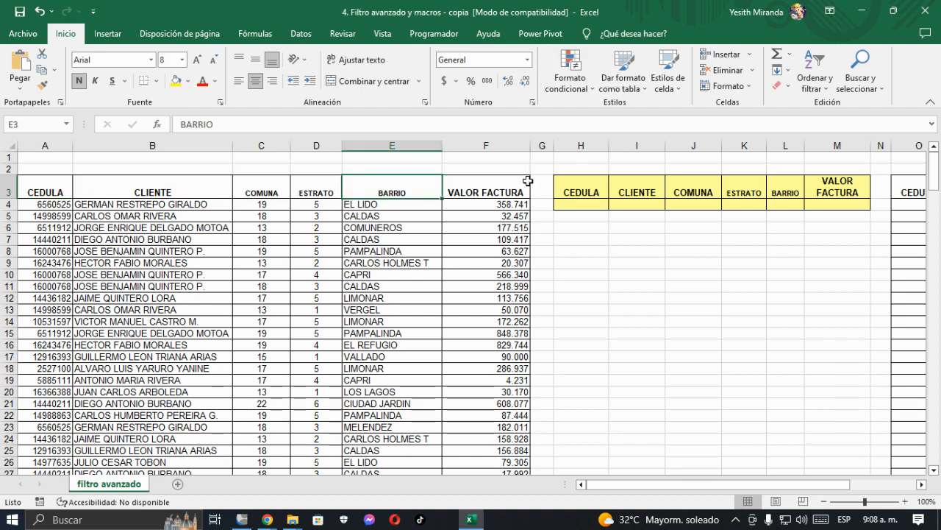
pyautogui.scroll(-5, 162, 303)
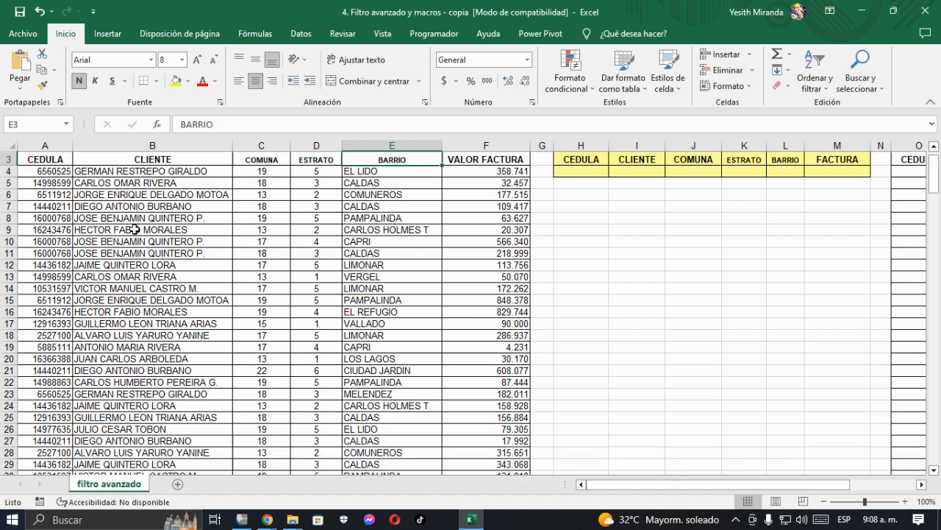
pyautogui.scroll(5, 162, 303)
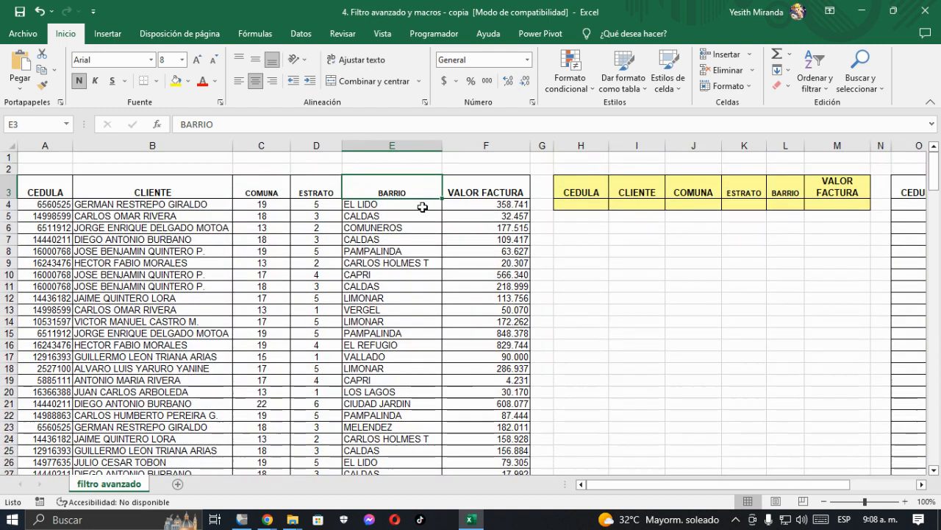
# Step: Examine the table's header row across columns A to F and how far down the VALOR FACTURA records extend
pyautogui.click(423, 207)
pyautogui.press('Left')
pyautogui.press('Left')
pyautogui.press('Left')
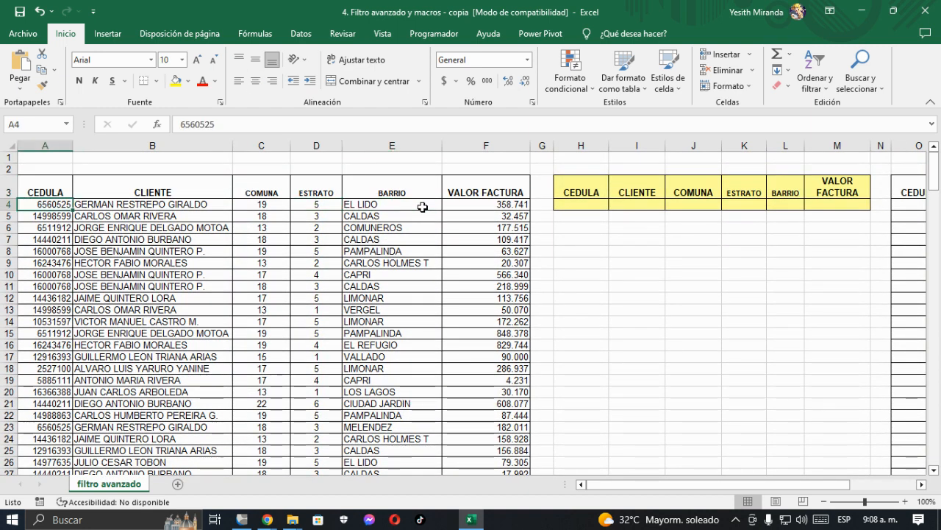
pyautogui.press('Up')
pyautogui.press('Right')
pyautogui.press('Right')
pyautogui.press('Right')
pyautogui.press('Right')
pyautogui.press('Right')
pyautogui.press('Left')
pyautogui.press('Left')
pyautogui.press('Left')
pyautogui.press('Left')
pyautogui.press('Left')
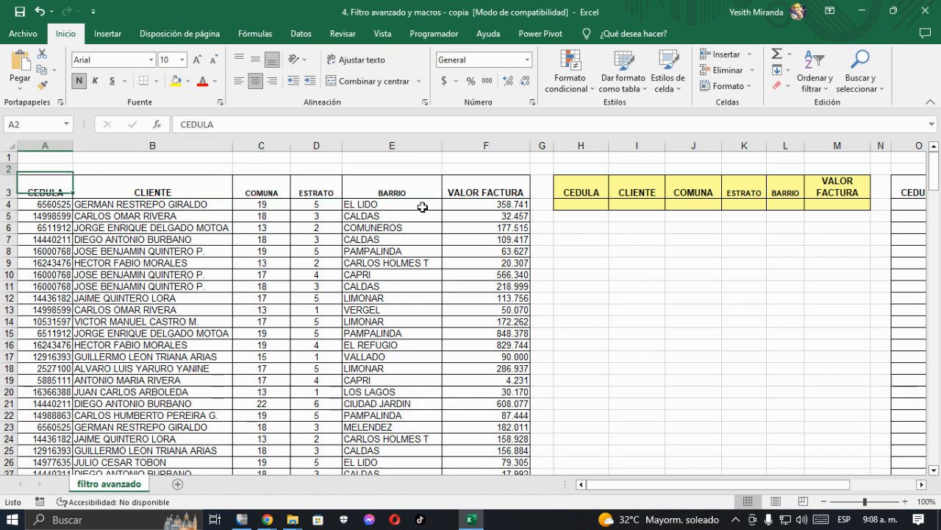
pyautogui.press('Right')
# Step: Fill the criteria range H3:M4 with solid yellow
pyautogui.press('Right')
pyautogui.press('Right')
pyautogui.press('Right')
pyautogui.press('Right')
pyautogui.hotkey('ctrl', 'Down')
pyautogui.hotkey('ctrl', 'Up')
pyautogui.press('Right')
pyautogui.press('Right')
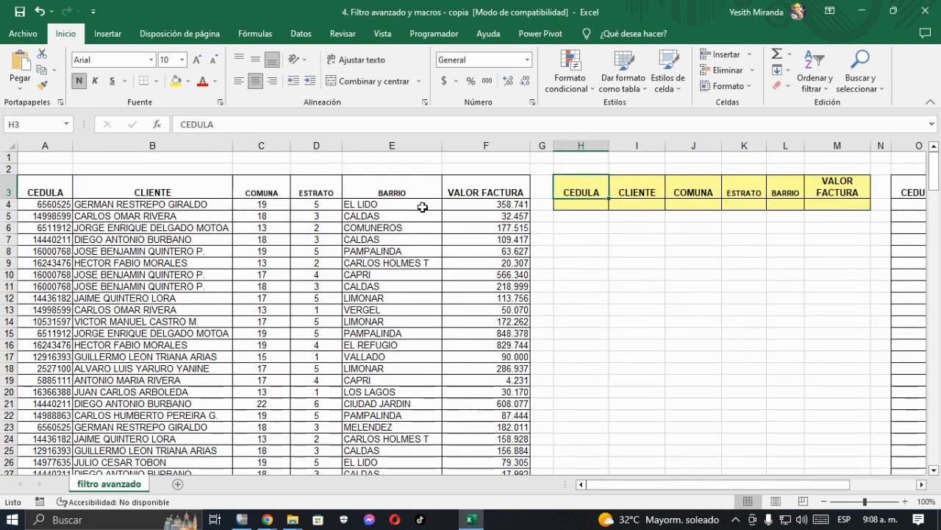
pyautogui.hotkey('shift', 'Right')
pyautogui.hotkey('shift', 'Right')
pyautogui.hotkey('shift', 'Right')
pyautogui.hotkey('shift', 'Right')
pyautogui.hotkey('shift', 'Right')
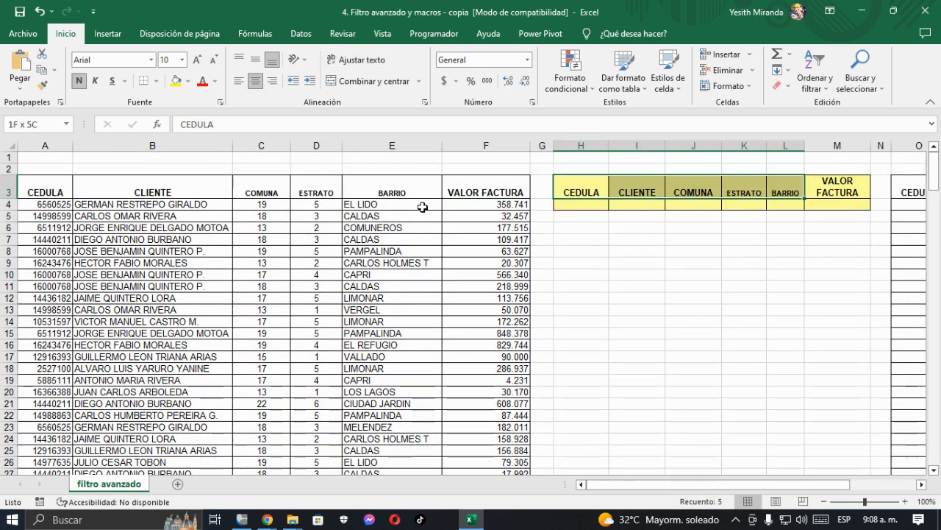
pyautogui.hotkey('shift', 'Down')
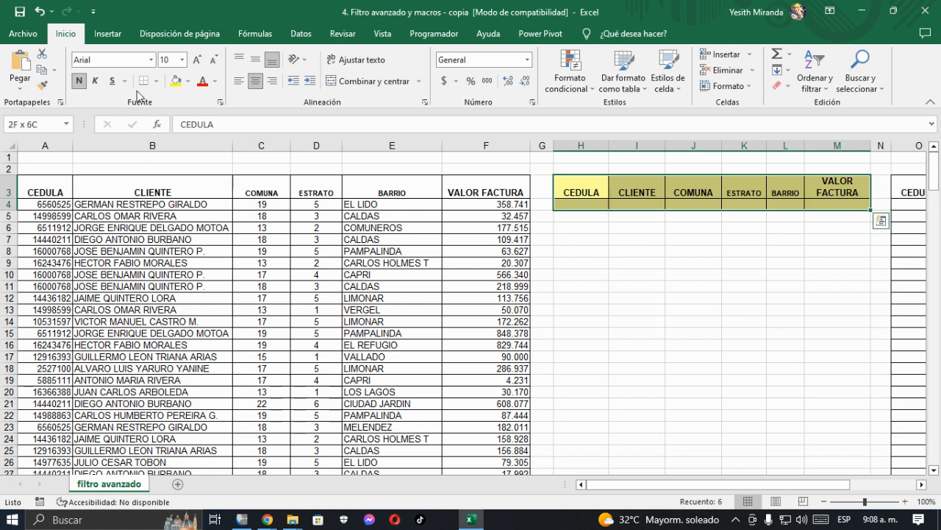
pyautogui.click(177, 81)
pyautogui.click(576, 225)
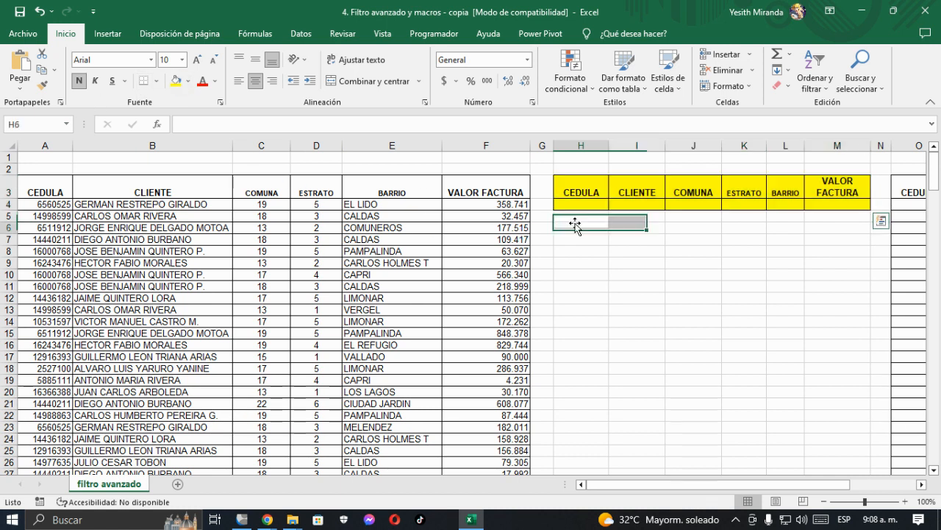
# Step: Examine the empty criteria row under the yellow headers and the blank results table that starts in column O
pyautogui.click(581, 204)
pyautogui.press('Right')
pyautogui.press('Right')
pyautogui.press('Right')
pyautogui.press('Right')
pyautogui.press('Right')
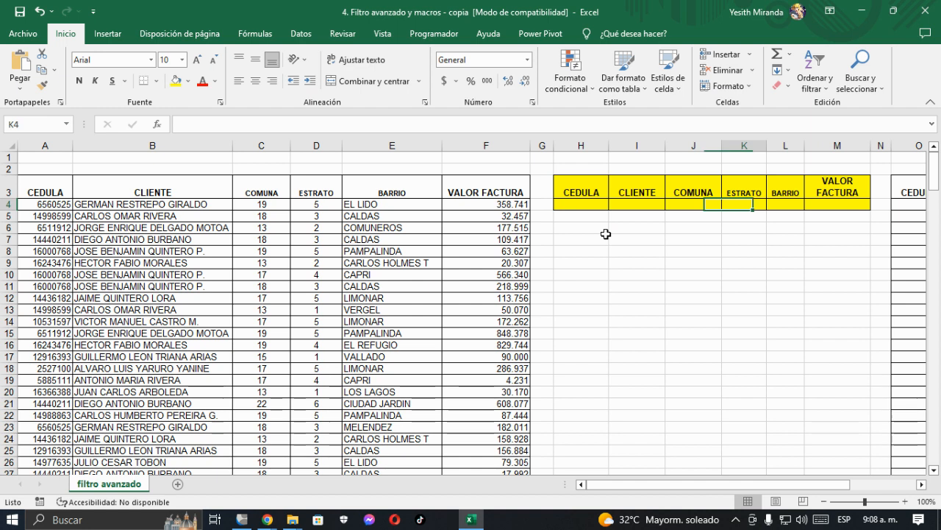
pyautogui.press('Left')
pyautogui.press('Left')
pyautogui.press('Left')
pyautogui.press('Left')
pyautogui.press('Left')
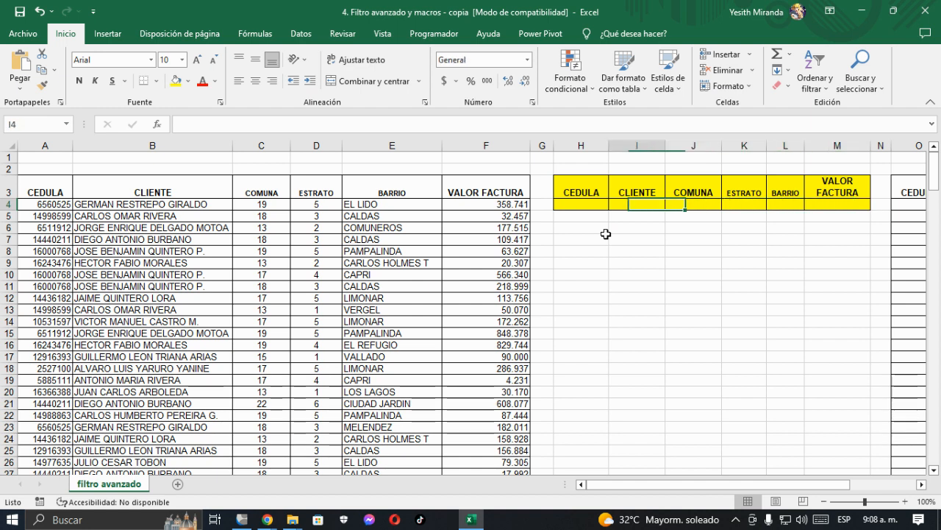
pyautogui.press('Right')
pyautogui.press('Right')
pyautogui.press('Right')
pyautogui.press('Right')
pyautogui.press('Right')
pyautogui.press('Right')
pyautogui.press('Right')
pyautogui.press('Right')
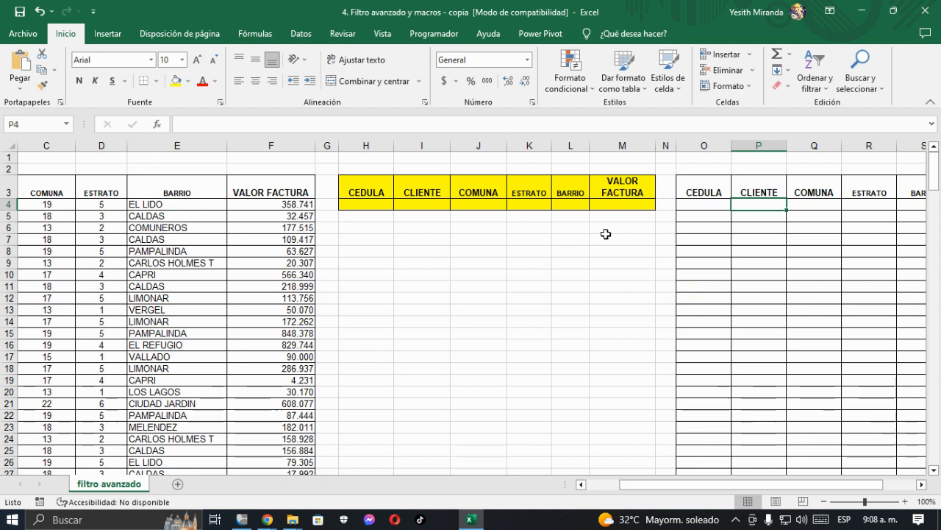
pyautogui.press('Right')
pyautogui.press('Right')
pyautogui.press('Right')
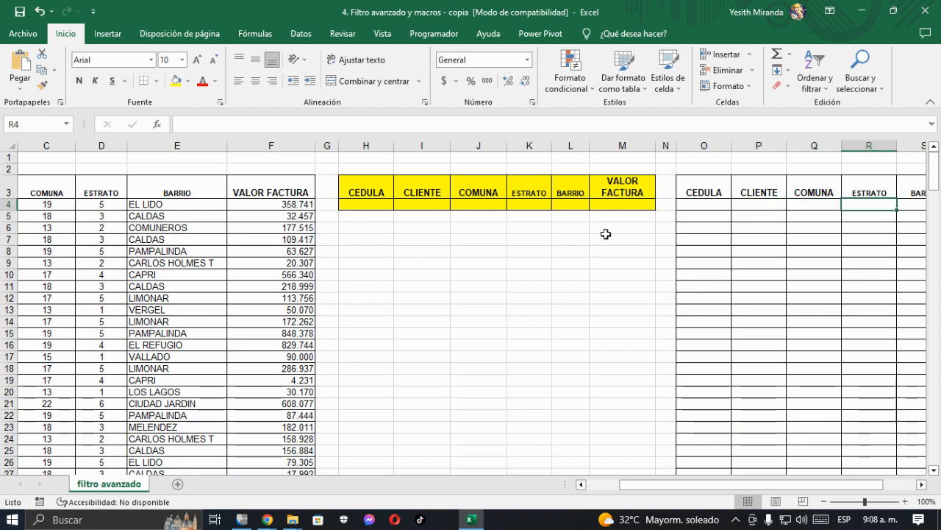
# Step: Fill the results table's header cells O3:T3 with the standard green colour
pyautogui.press('Left')
pyautogui.press('Left')
pyautogui.press('Left')
pyautogui.press('Left')
pyautogui.press('Up')
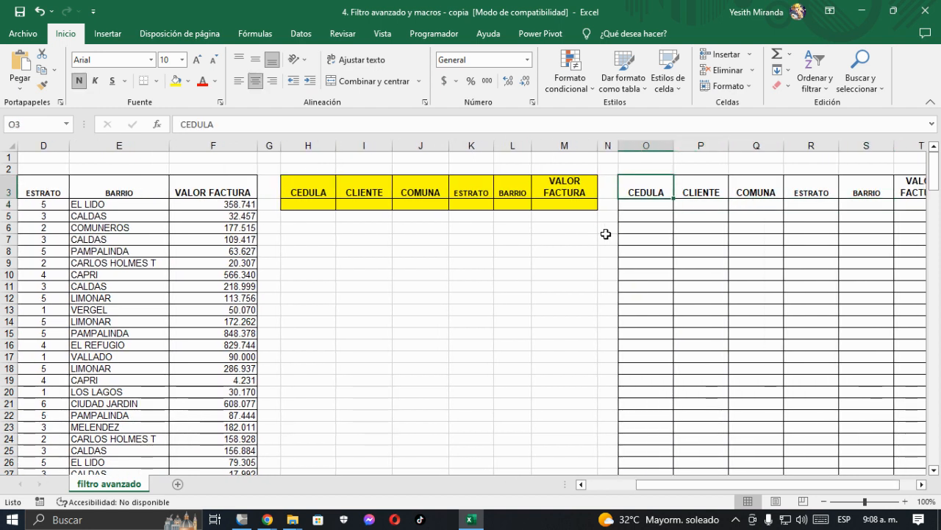
pyautogui.hotkey('shift', 'Right')
pyautogui.hotkey('shift', 'Right')
pyautogui.hotkey('shift', 'Right')
pyautogui.hotkey('shift', 'Right')
pyautogui.hotkey('shift', 'Right')
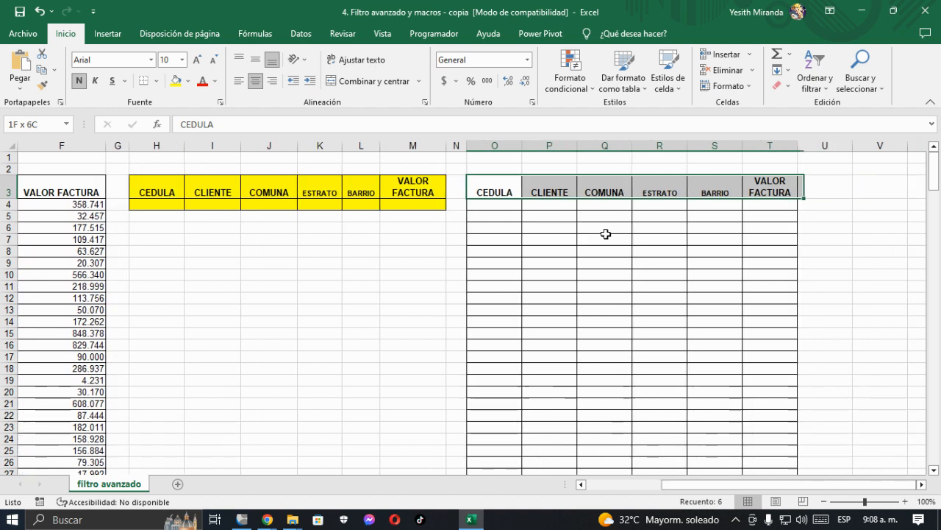
pyautogui.click(189, 80)
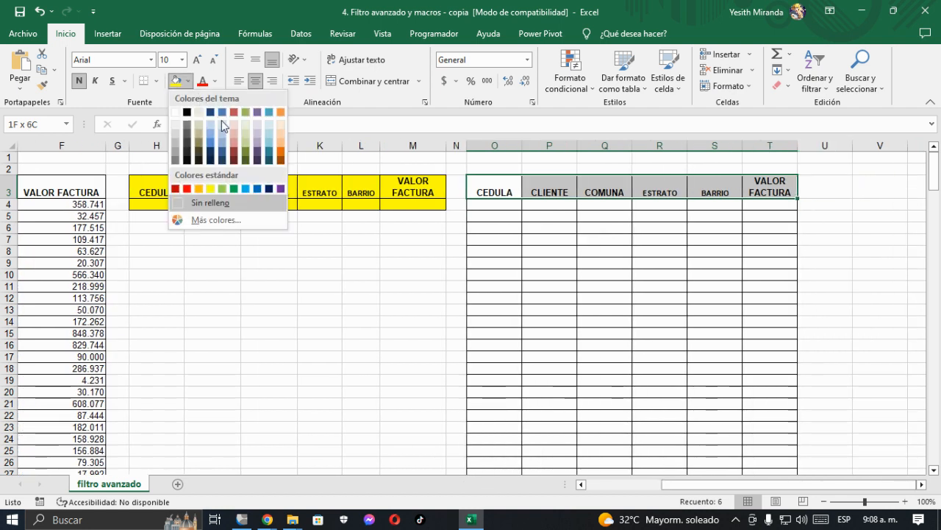
pyautogui.click(234, 190)
# Step: Fill the invoice table's header cells A3:F3 with a light blue theme colour
pyautogui.click(78, 186)
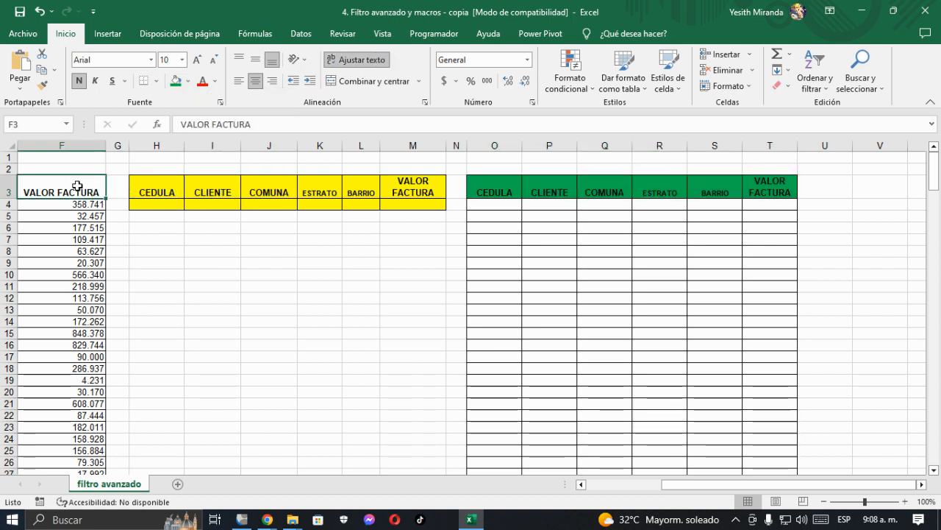
pyautogui.press('Home')
pyautogui.hotkey('shift', 'Right')
pyautogui.hotkey('shift', 'Right')
pyautogui.hotkey('shift', 'Right')
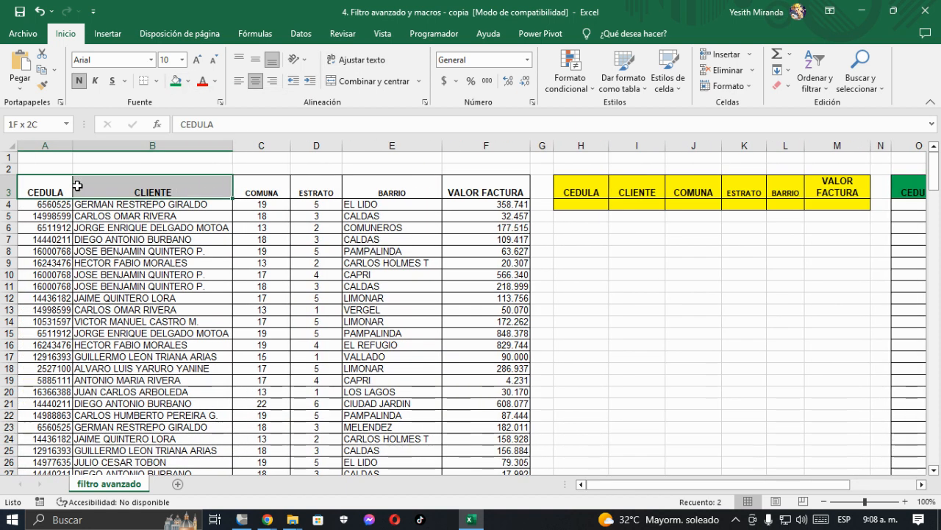
pyautogui.hotkey('shift', 'Right')
pyautogui.hotkey('shift', 'Right')
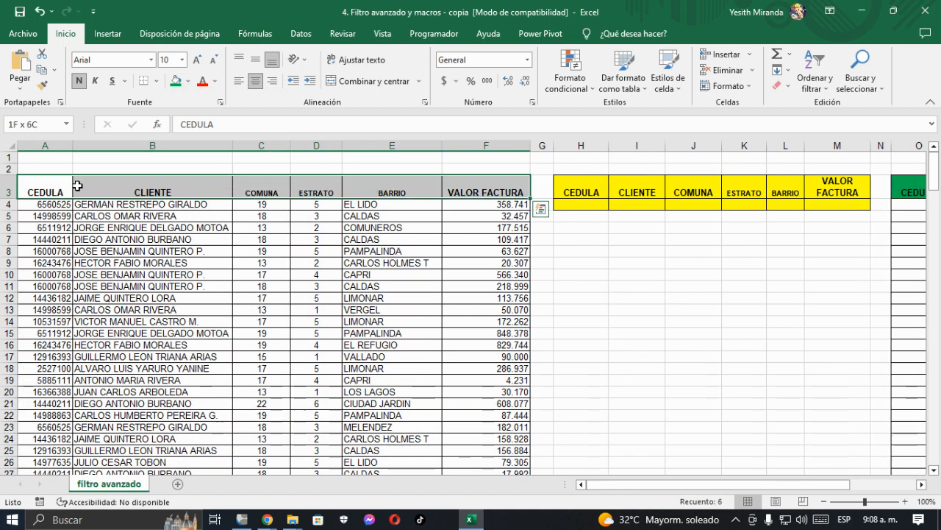
pyautogui.click(189, 80)
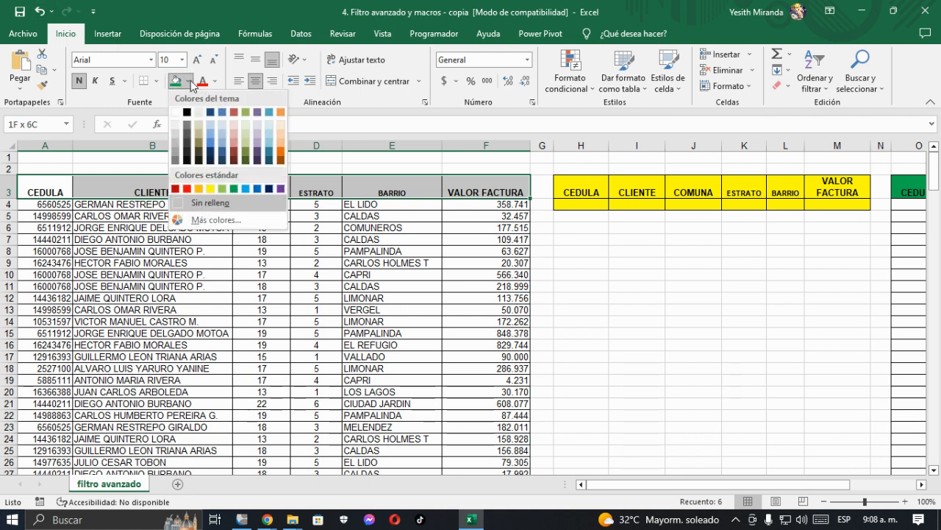
pyautogui.click(213, 128)
pyautogui.click(49, 194)
# Step: Turn on filtering for the invoice table's header row
pyautogui.click(159, 195)
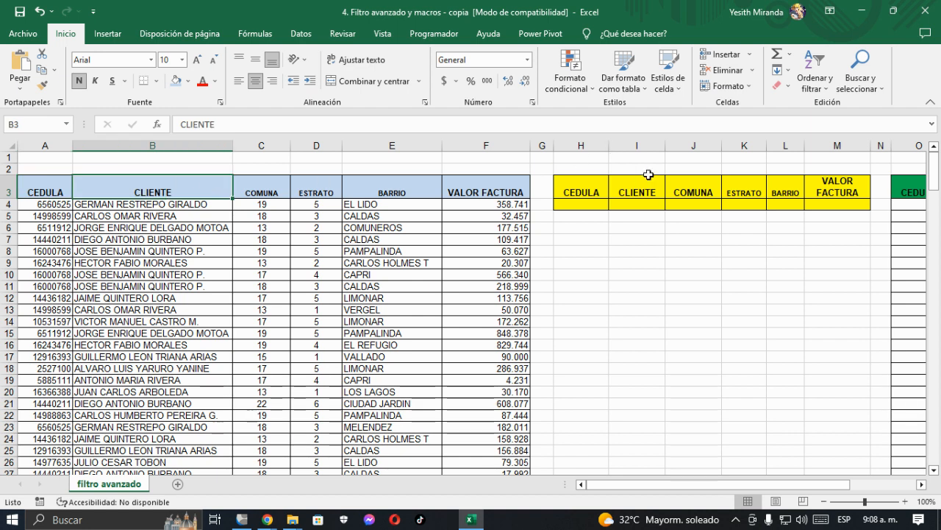
pyautogui.click(814, 79)
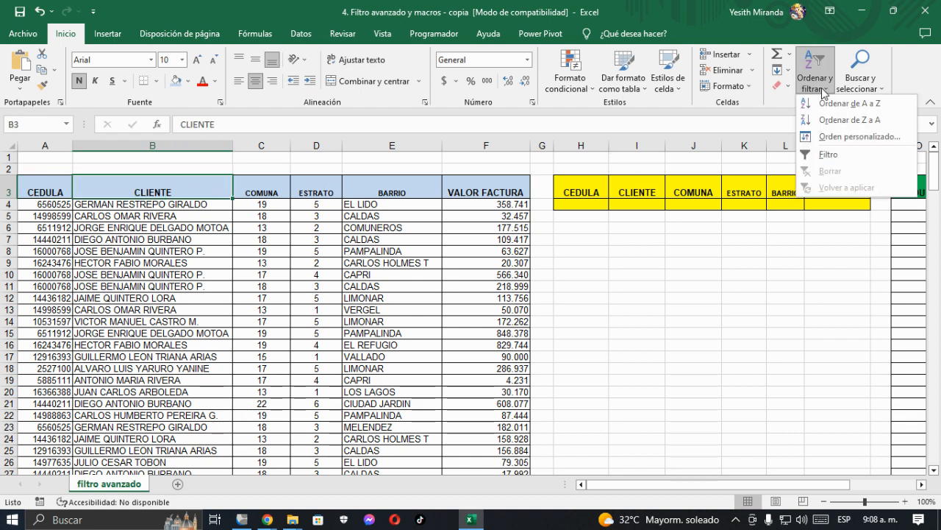
pyautogui.click(828, 156)
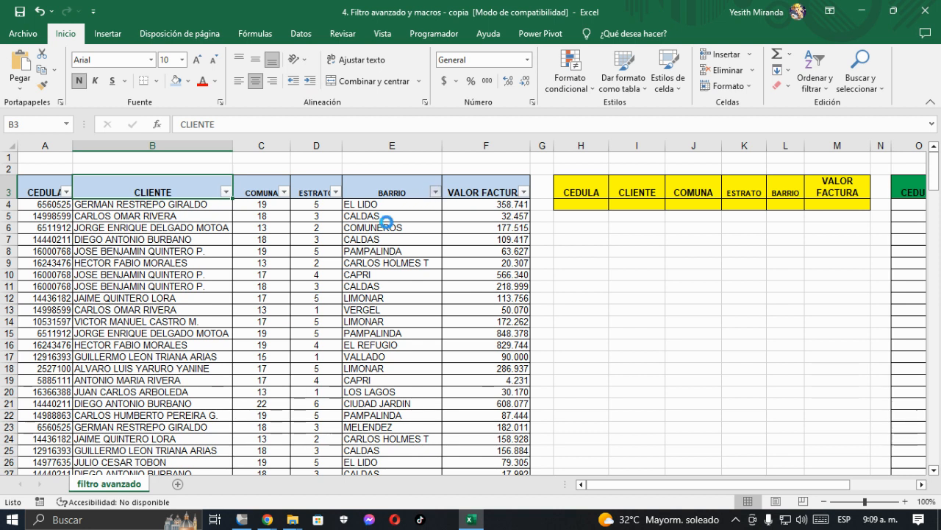
# Step: Filter the BARRIO column to show only CALDAS, and clear that filter
pyautogui.click(299, 344)
pyautogui.click(298, 355)
pyautogui.click(372, 477)
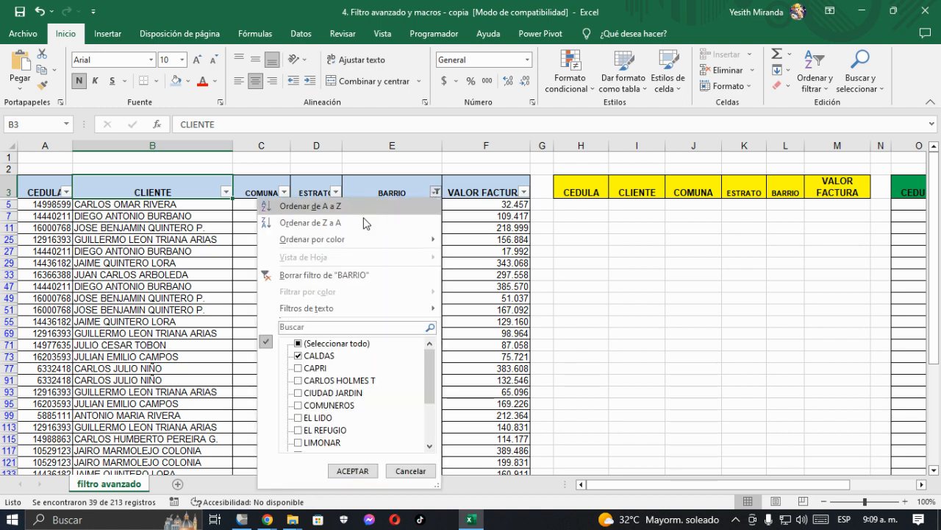
pyautogui.click(299, 344)
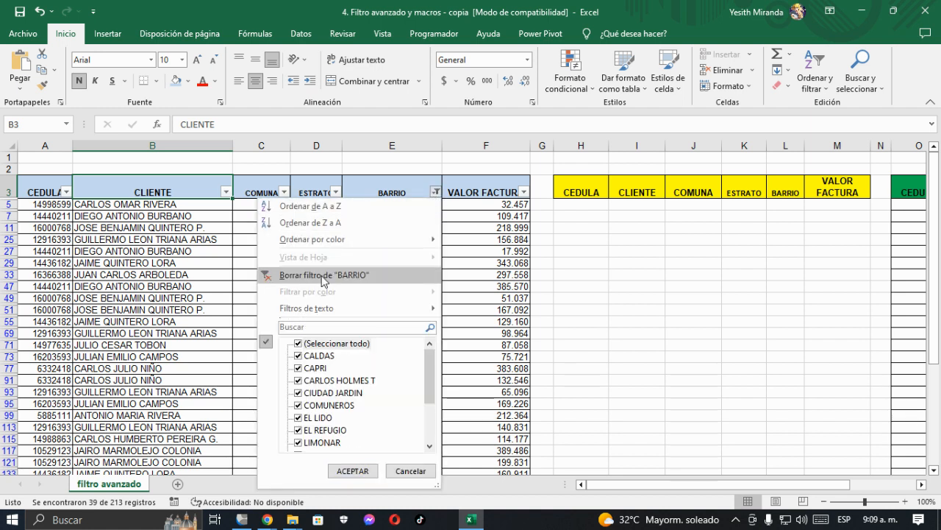
pyautogui.click(322, 276)
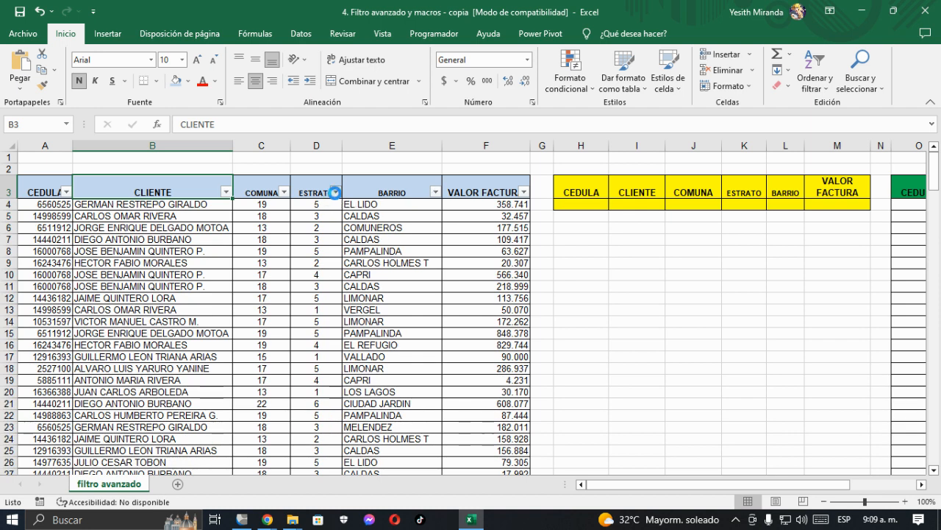
# Step: Filter the ESTRATO column to show only value 2, and clear that filter
pyautogui.click(334, 193)
pyautogui.click(198, 343)
pyautogui.click(198, 368)
pyautogui.click(252, 471)
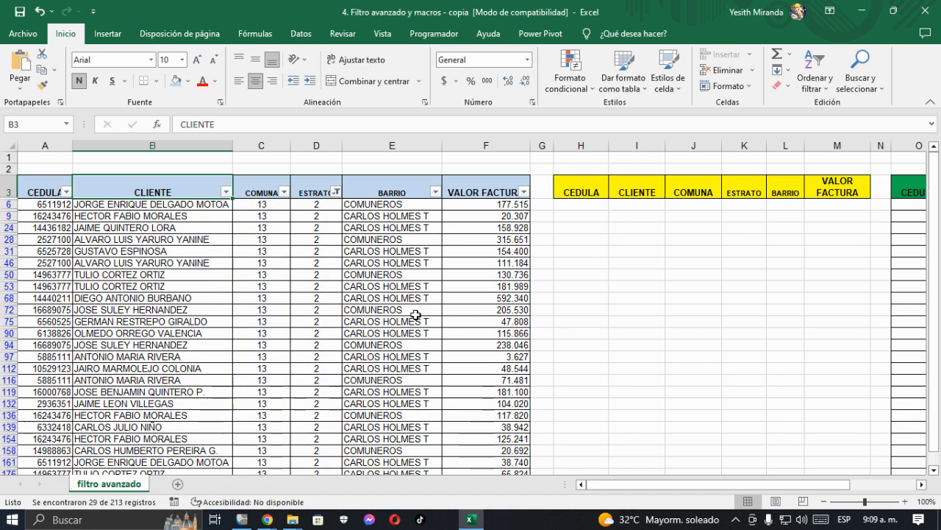
pyautogui.click(382, 298)
pyautogui.click(335, 192)
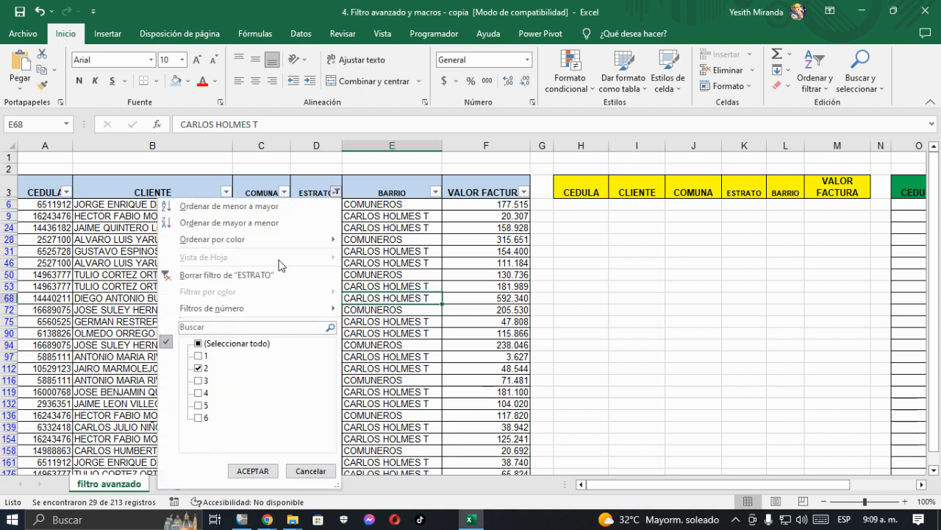
pyautogui.click(205, 280)
pyautogui.click(378, 261)
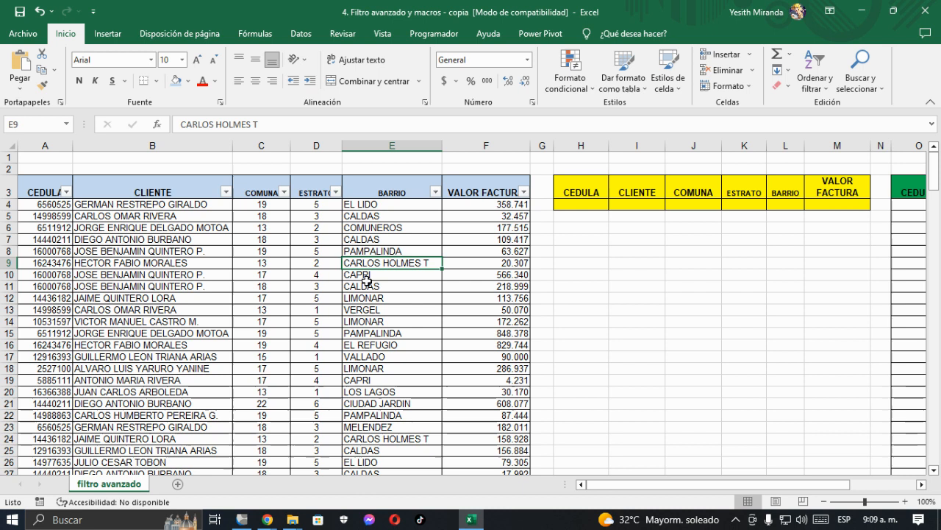
# Step: Examine the yellow criteria range H3:M4 and the green results headers O3:T3 beside the invoice table
pyautogui.moveTo(576, 193); pyautogui.dragTo(848, 207)
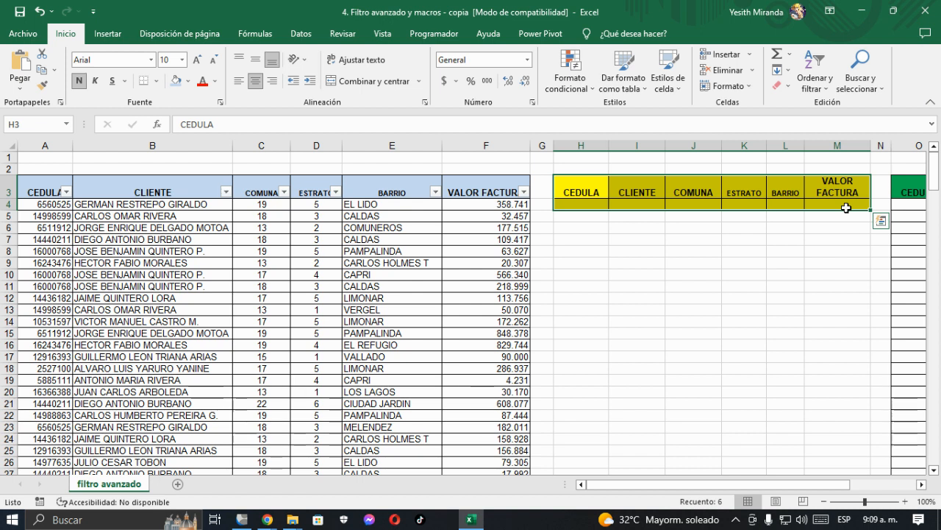
pyautogui.click(683, 204)
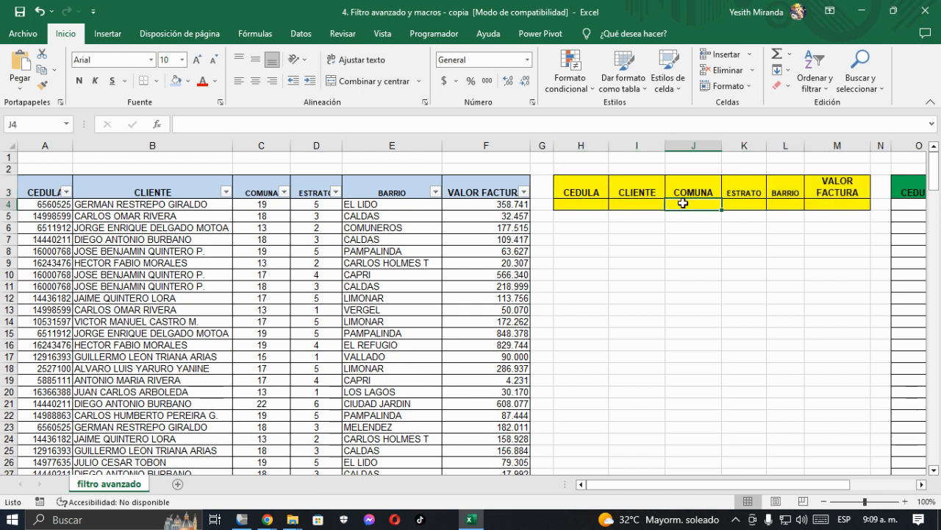
pyautogui.click(922, 484)
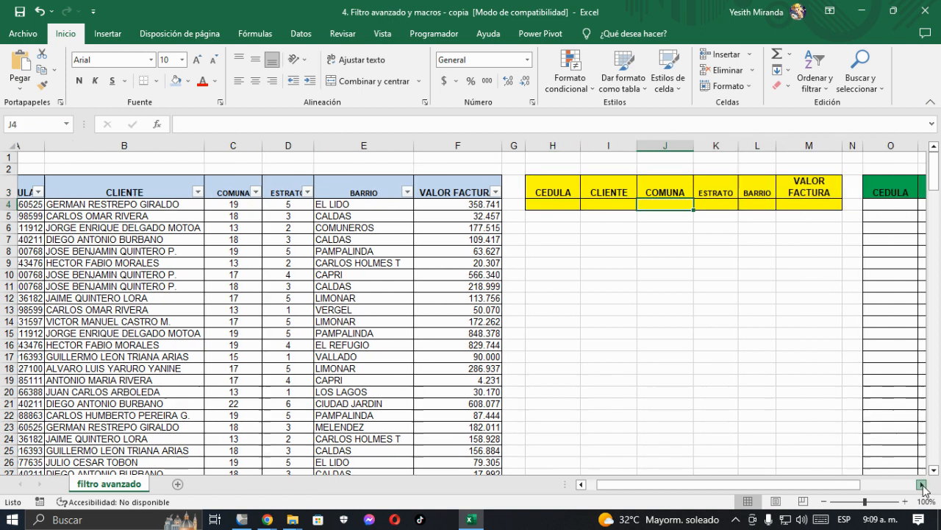
pyautogui.click(921, 484)
pyautogui.moveTo(490, 192); pyautogui.dragTo(775, 191)
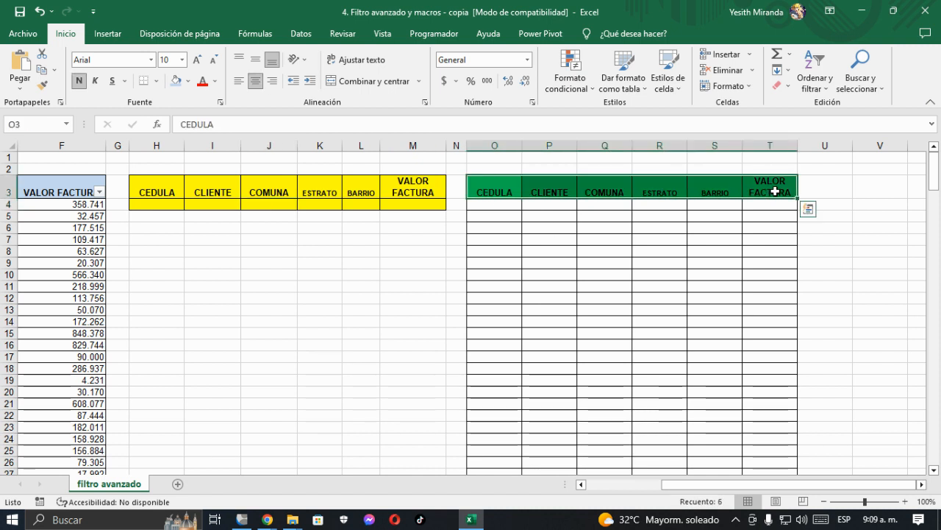
pyautogui.press('Left')
pyautogui.press('Left')
pyautogui.press('Left')
pyautogui.press('Left')
pyautogui.press('Left')
pyautogui.press('Left')
pyautogui.press('Left')
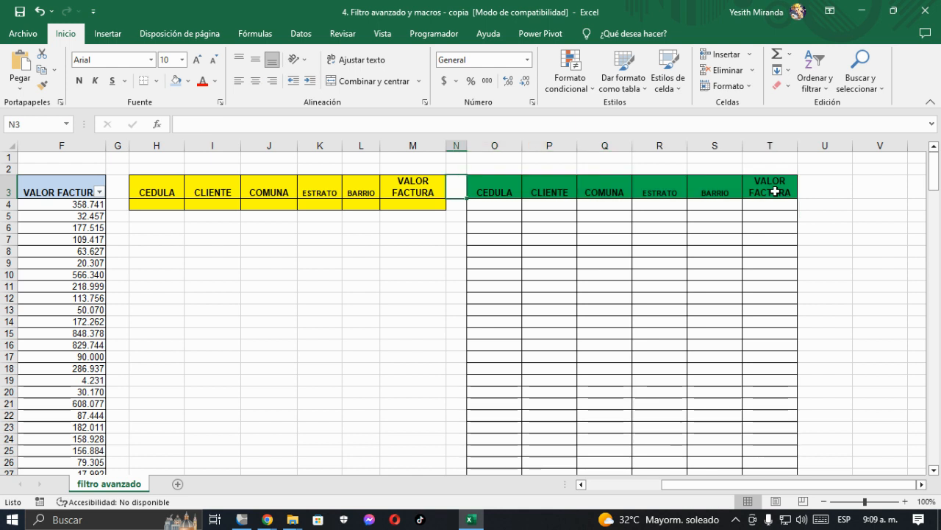
pyautogui.hotkey('ctrl', 'Home')
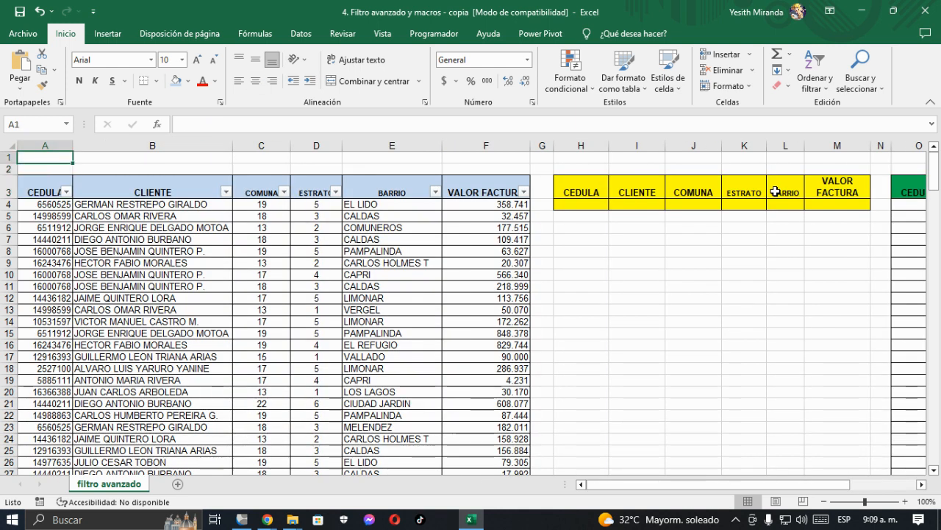
pyautogui.press('BackSpace')
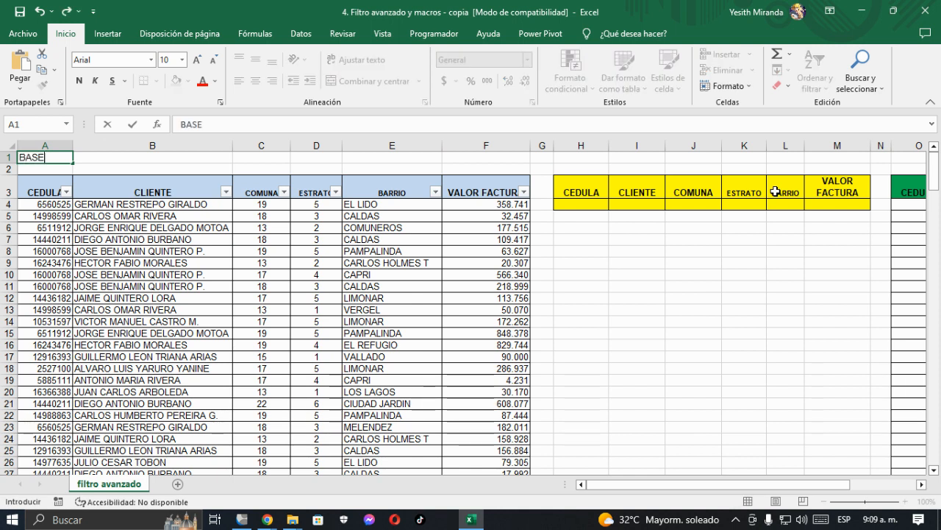
pyautogui.press('BackSpace')
pyautogui.press('BackSpace')
pyautogui.press('BackSpace')
pyautogui.press('Escape')
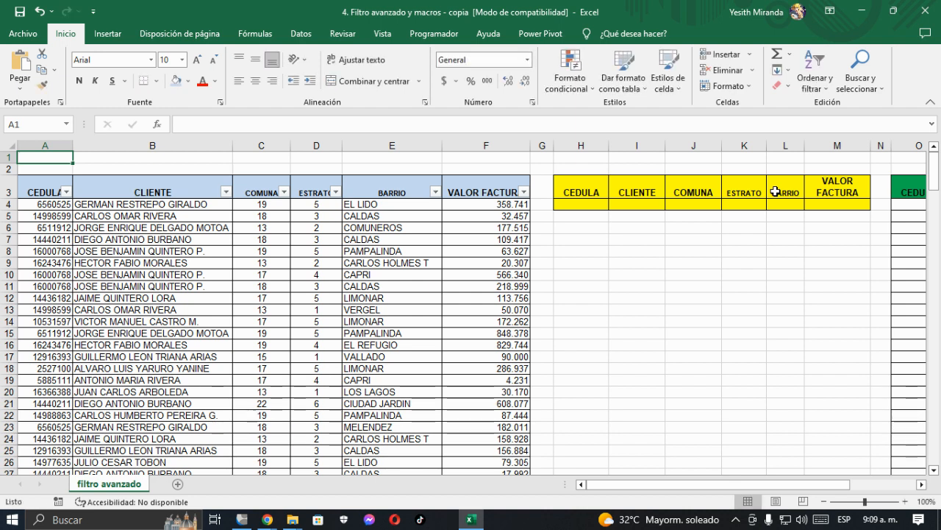
# Step: Enter the title "TABLA BASE O RANGO DE DATOS" in A1 and merge and center it across A1:F1
pyautogui.write('TABLA BASE O RANGO D')
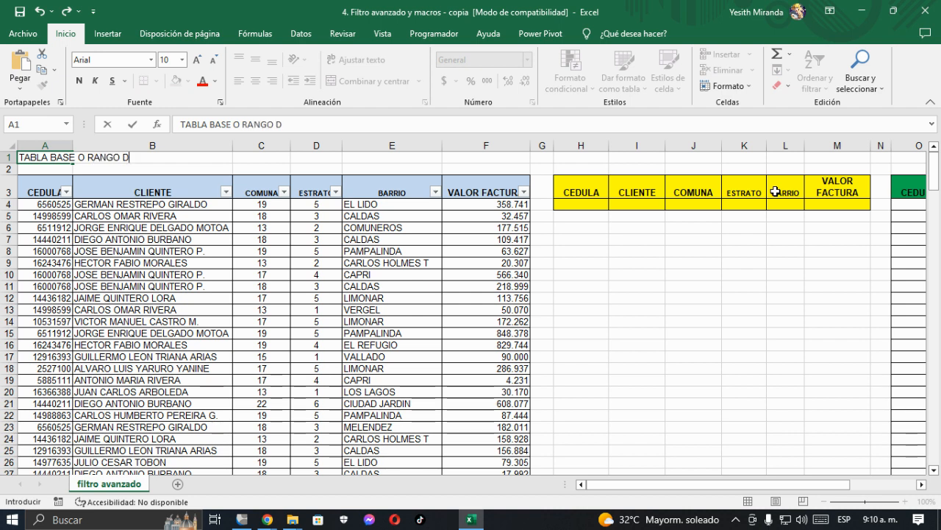
pyautogui.write('E DATOS')
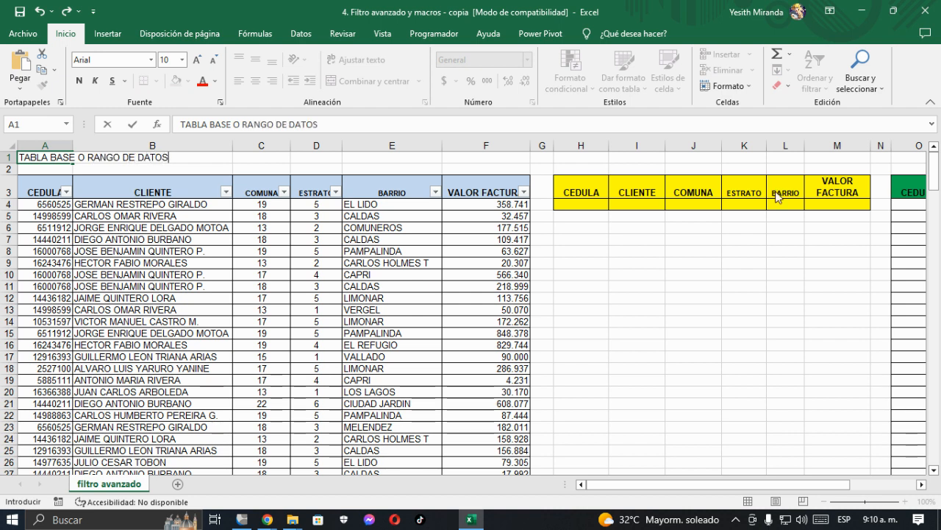
pyautogui.hotkey('ctrl', 'Return')
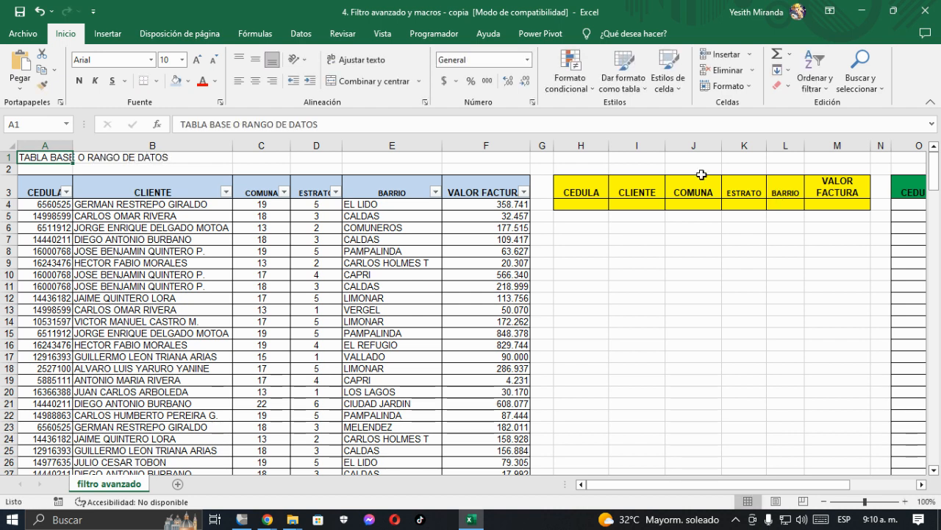
pyautogui.moveTo(40, 157); pyautogui.dragTo(494, 154)
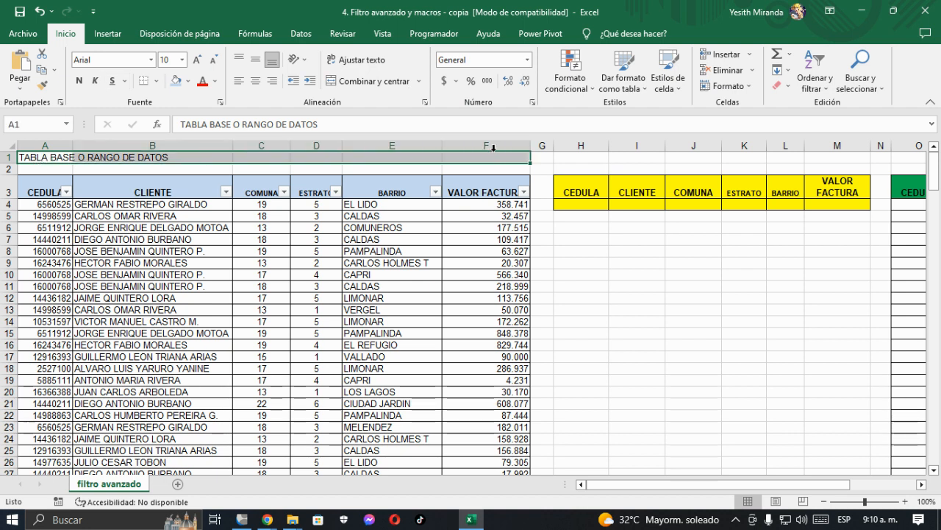
pyautogui.click(354, 88)
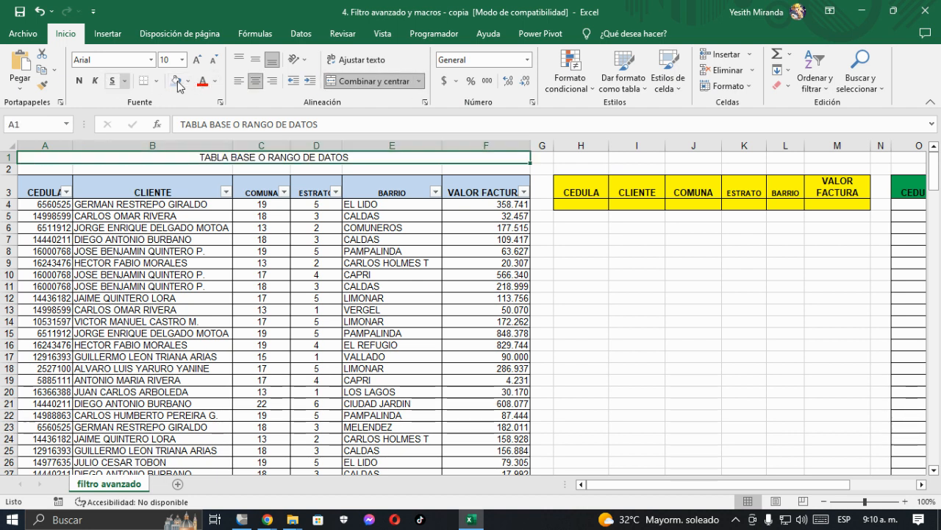
# Step: Format the merged title above the invoice table as bold with the light blue fill and a thick outside border
pyautogui.click(79, 81)
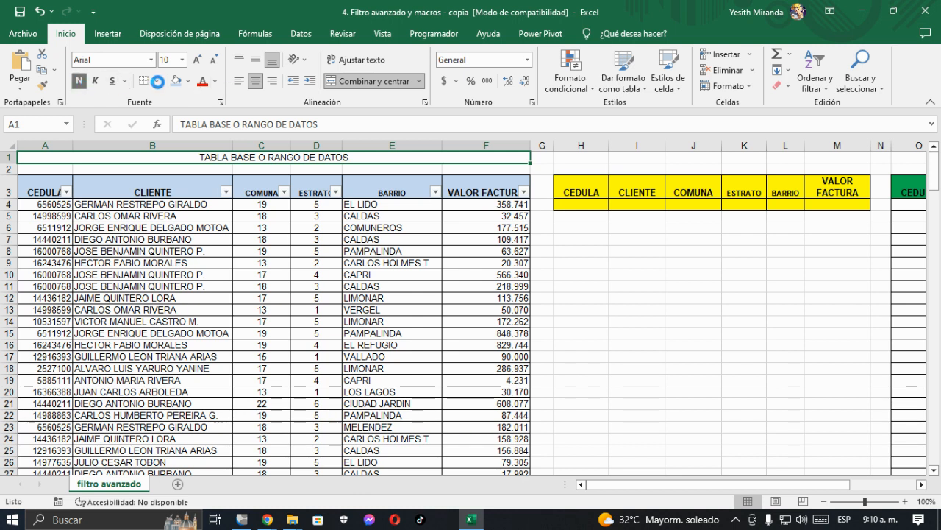
pyautogui.click(175, 81)
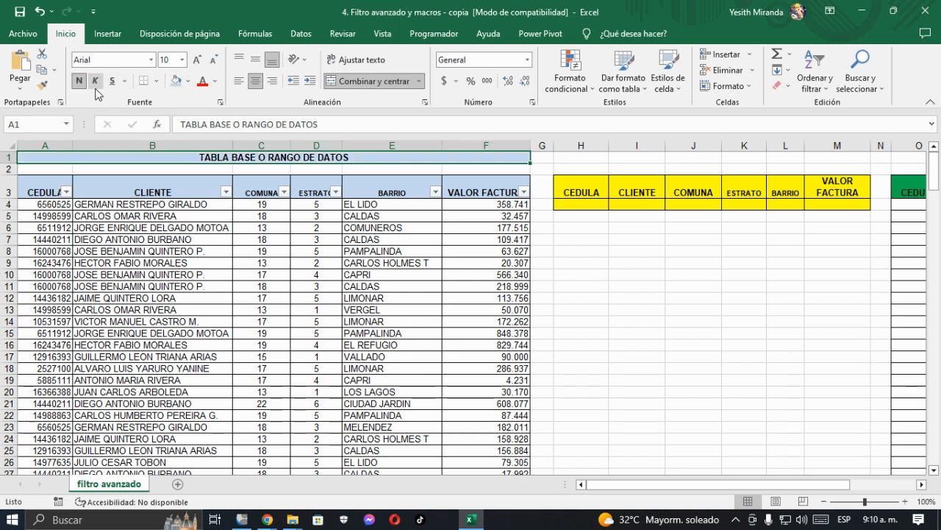
pyautogui.click(156, 81)
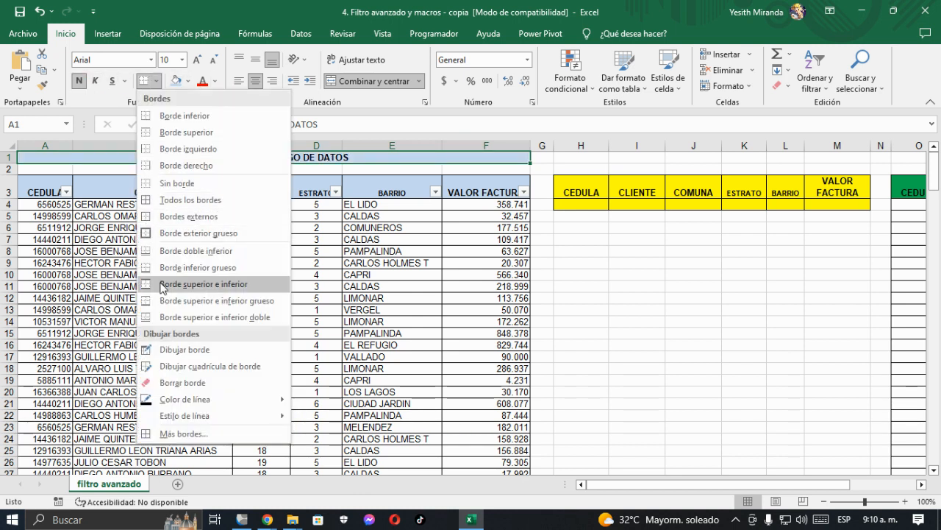
pyautogui.click(213, 232)
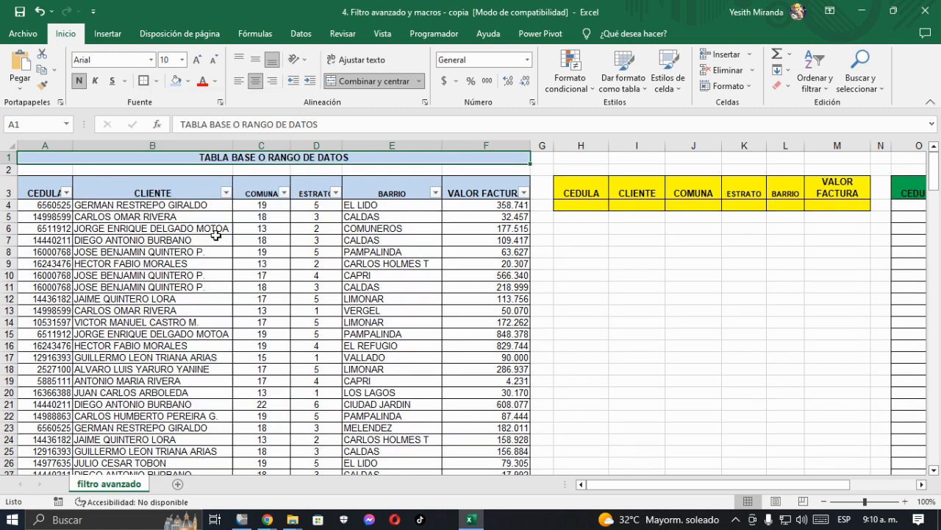
# Step: Enter the title "RANGO DE CRITERIOS O FILTROS A APLICAR" in H1 above the yellow criteria headers
pyautogui.click(580, 160)
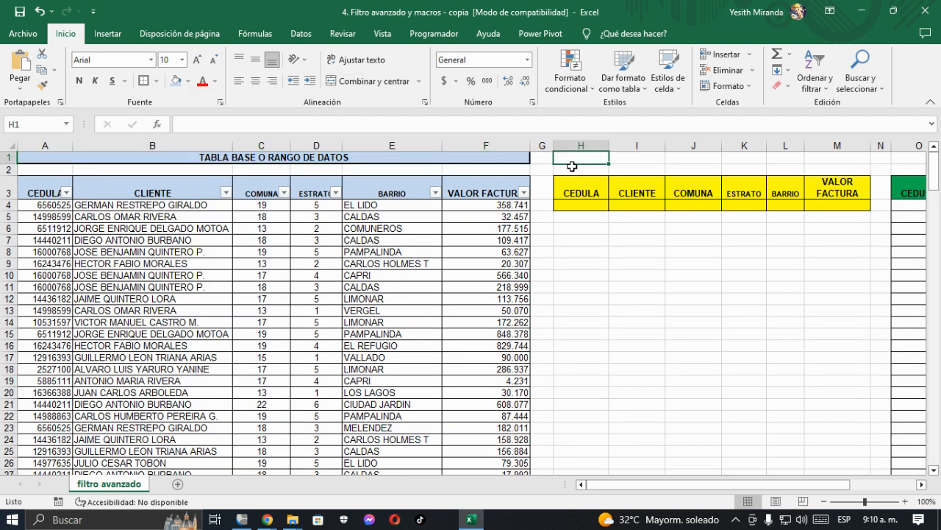
pyautogui.write('RANGO DE')
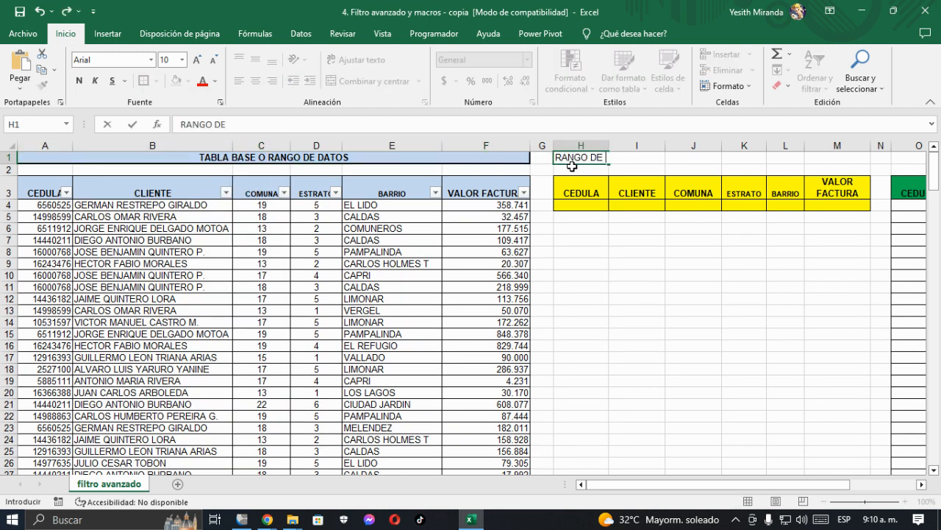
pyautogui.write(' CRITERIOS O FILTROS A APLICAR')
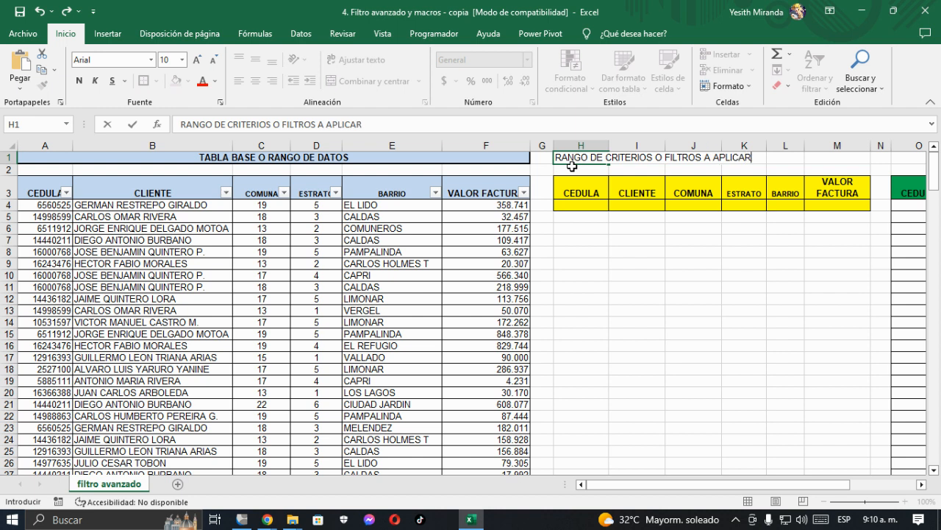
pyautogui.press('Return')
# Step: Merge and center the criteria range title across H1:M1
pyautogui.press('Up')
pyautogui.hotkey('shift', 'Right')
pyautogui.hotkey('shift', 'Right')
pyautogui.hotkey('shift', 'Right')
pyautogui.hotkey('shift', 'Right')
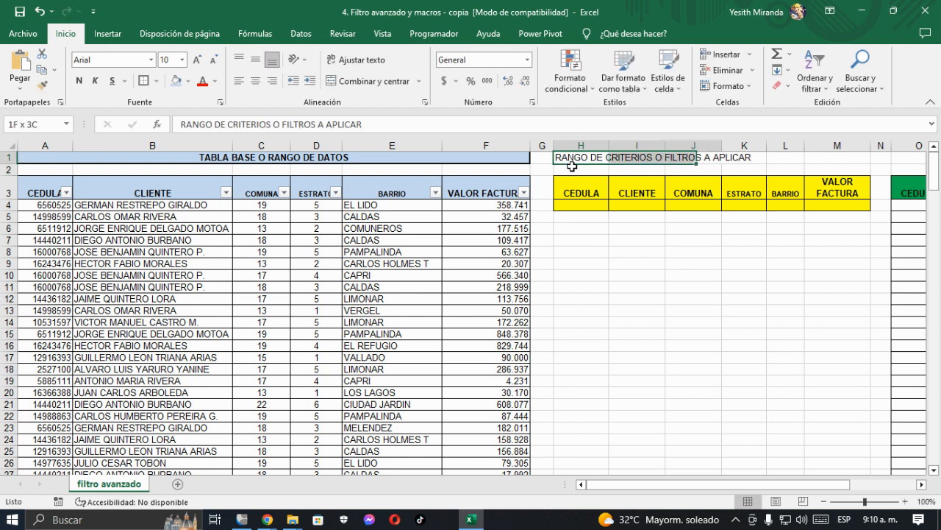
pyautogui.hotkey('shift', 'Right')
pyautogui.hotkey('shift', 'Right')
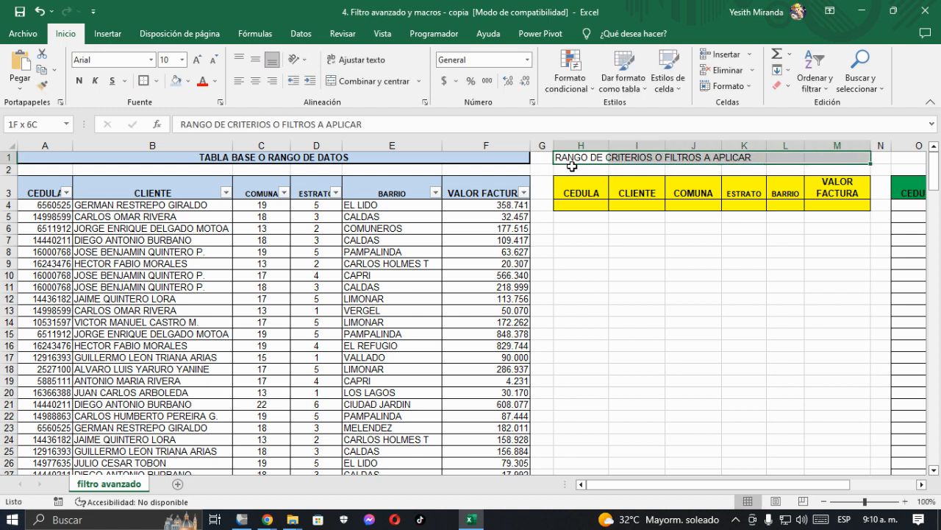
pyautogui.click(367, 81)
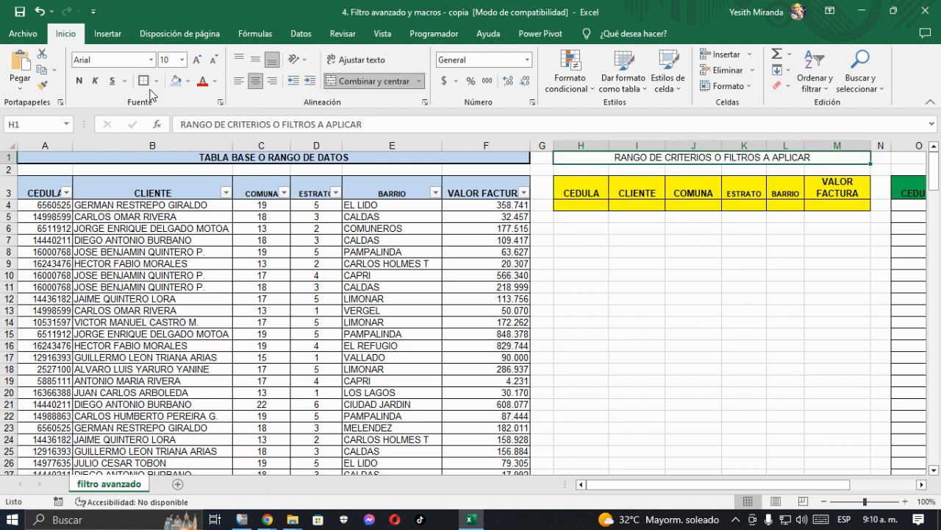
# Step: Format the merged criteria title as bold with a standard yellow fill and a thick outside border
pyautogui.click(188, 82)
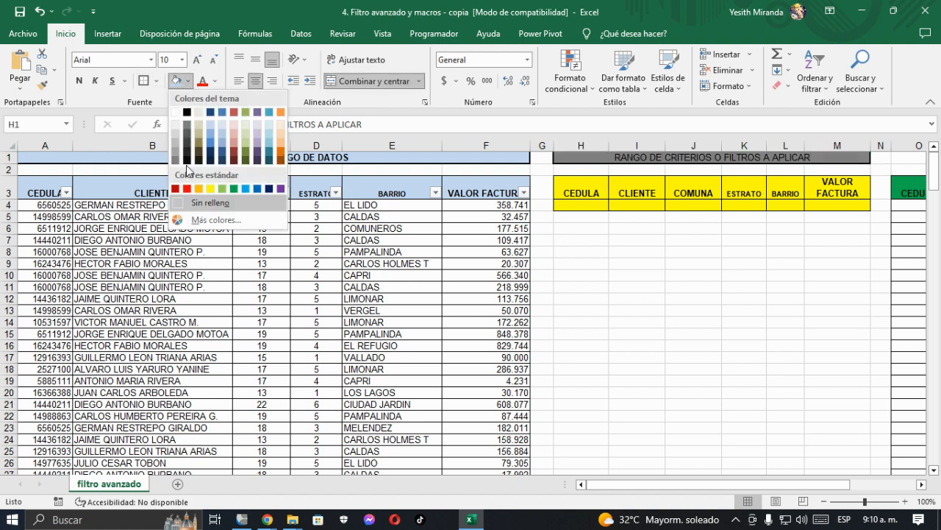
pyautogui.click(210, 188)
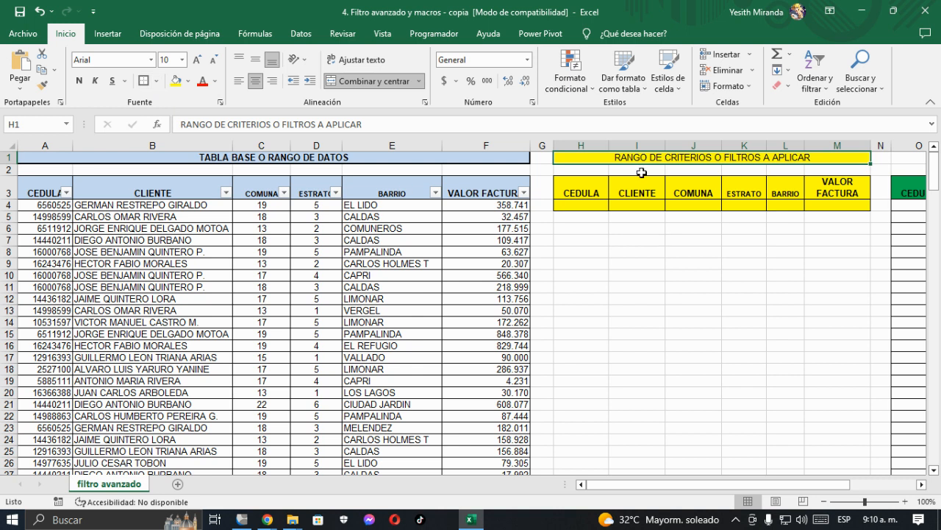
pyautogui.click(79, 81)
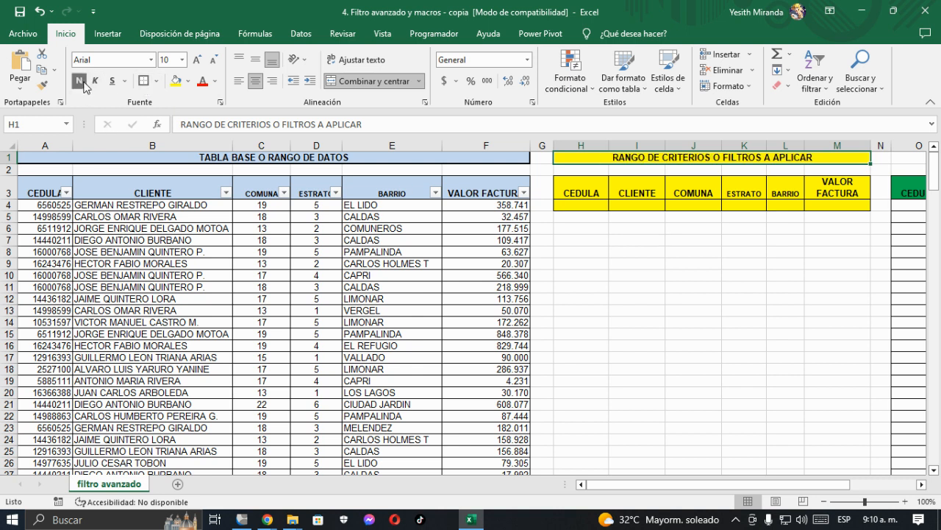
# Step: Enter the title 'TABLA RESULTANTE DEL FILTRO O "COPIAR A"' in O1 above the green results headers
pyautogui.press('Right')
pyautogui.press('Right')
pyautogui.press('Right')
pyautogui.press('Right')
pyautogui.press('Right')
pyautogui.press('Right')
pyautogui.press('Right')
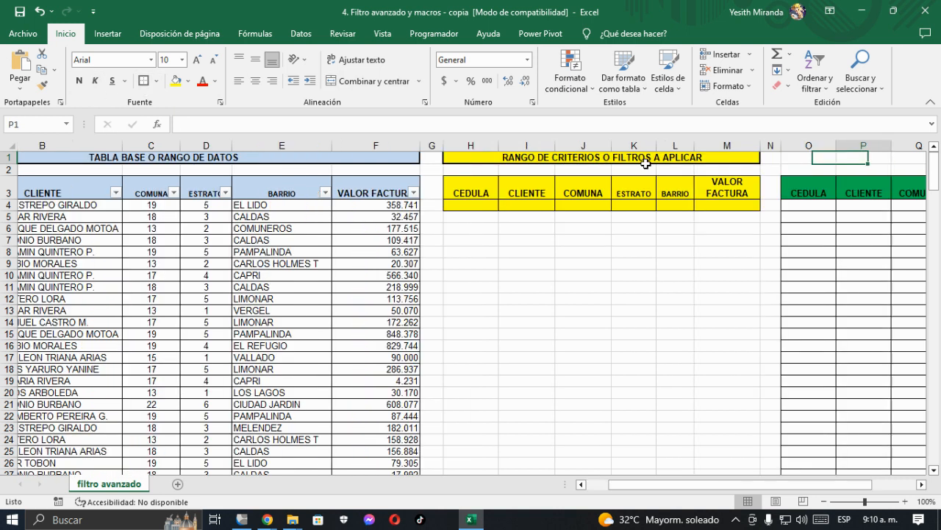
pyautogui.doubleClick(489, 158)
pyautogui.write('TAB')
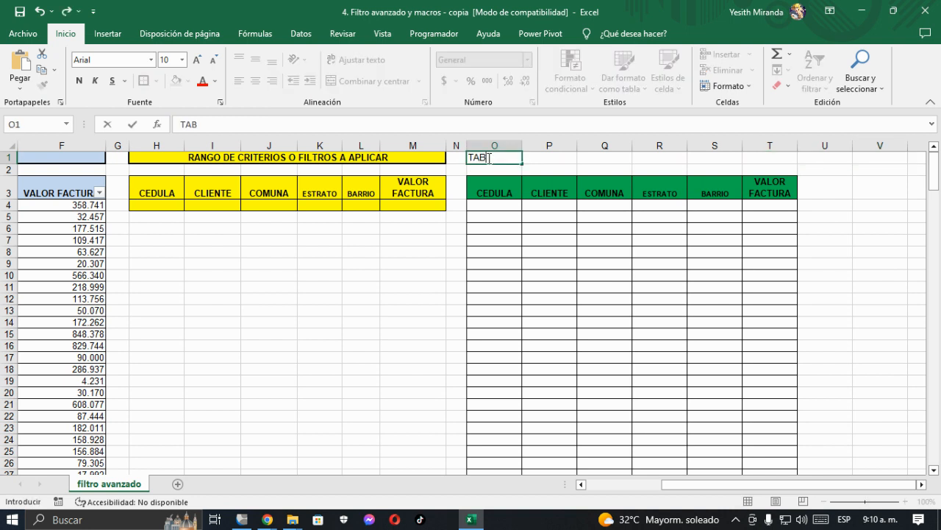
pyautogui.write('LA RESULTANTE DEL FILTRO O COPIAR A')
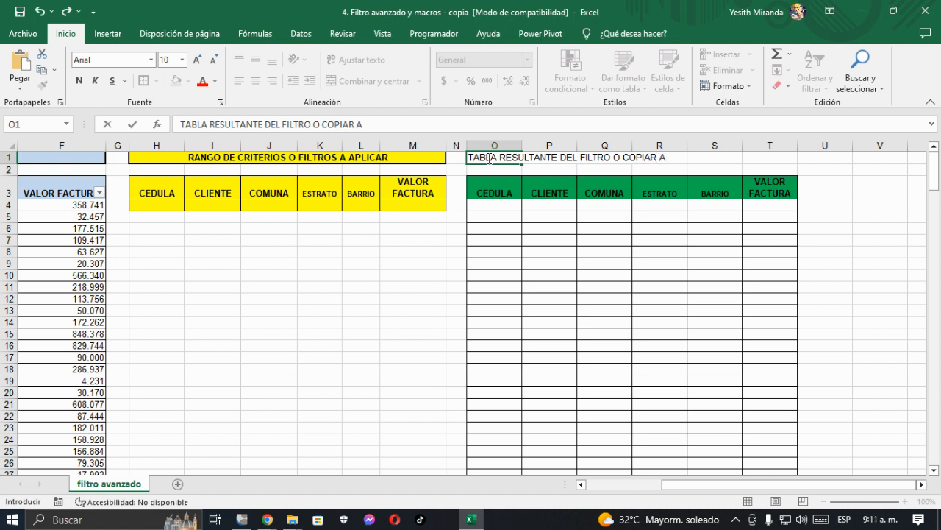
pyautogui.press('Escape')
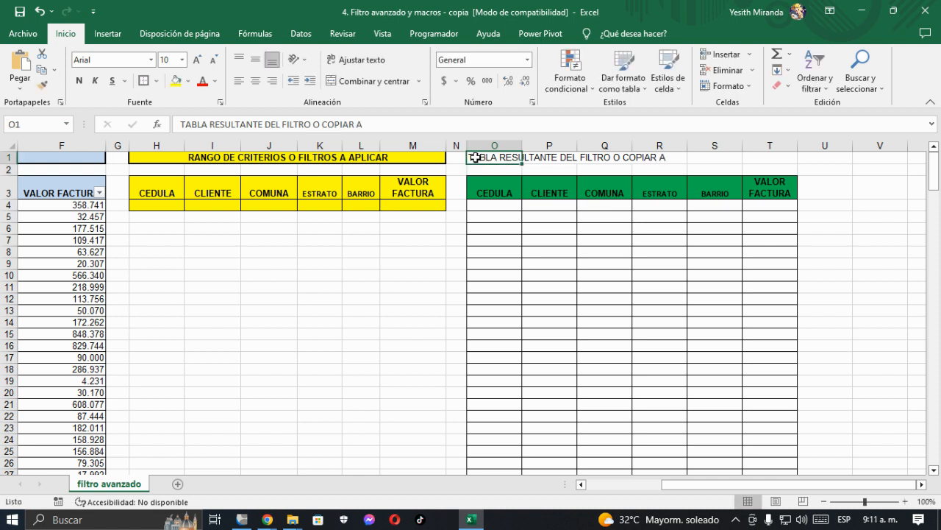
pyautogui.click(322, 125)
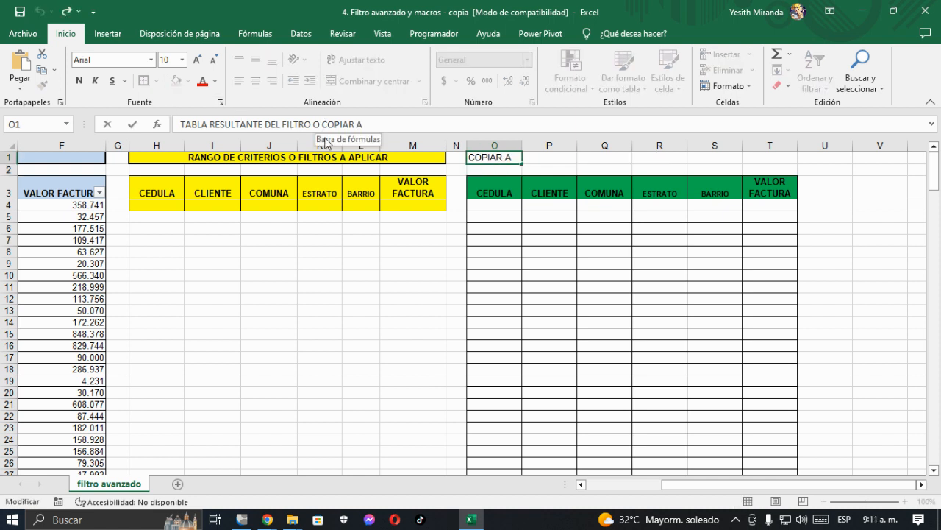
pyautogui.write('"')
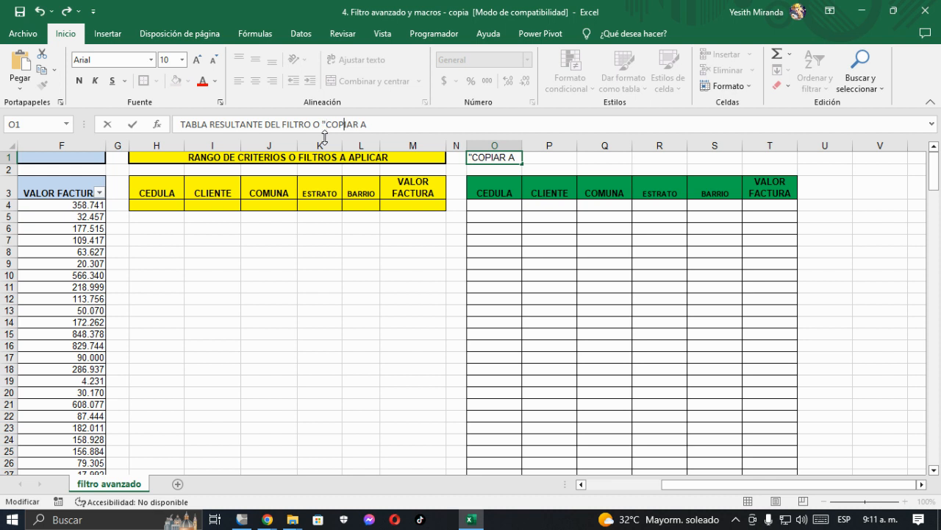
pyautogui.press('Return')
# Step: Merge and center the results table title across O1:T1
pyautogui.press('Up')
pyautogui.hotkey('shift', 'Right')
pyautogui.hotkey('shift', 'Right')
pyautogui.hotkey('shift', 'Right')
pyautogui.hotkey('shift', 'Right')
pyautogui.hotkey('shift', 'Right')
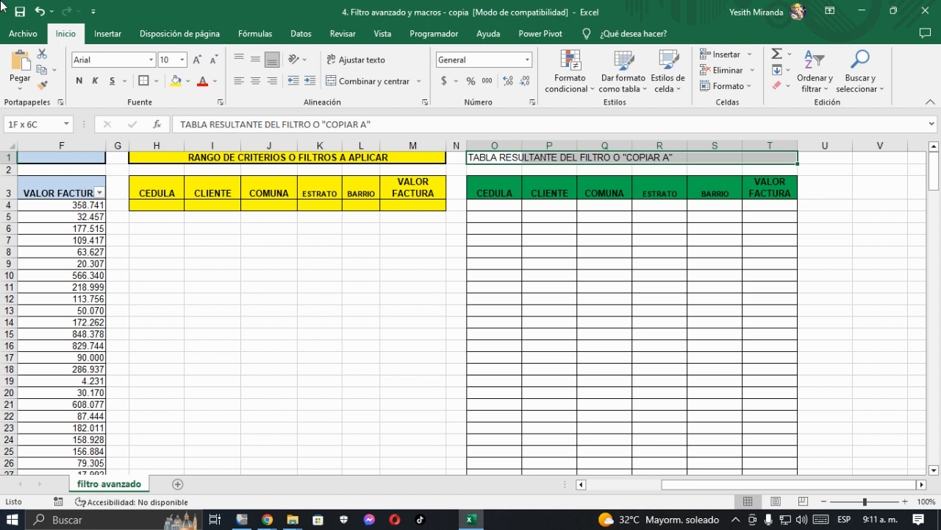
pyautogui.click(357, 80)
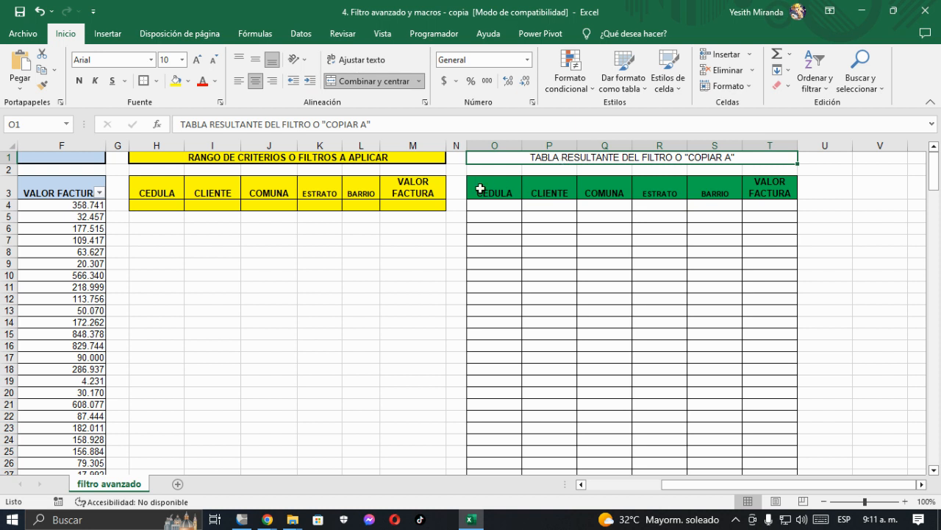
# Step: Format the merged results title in O1:T1 as bold with a standard green fill
pyautogui.click(189, 82)
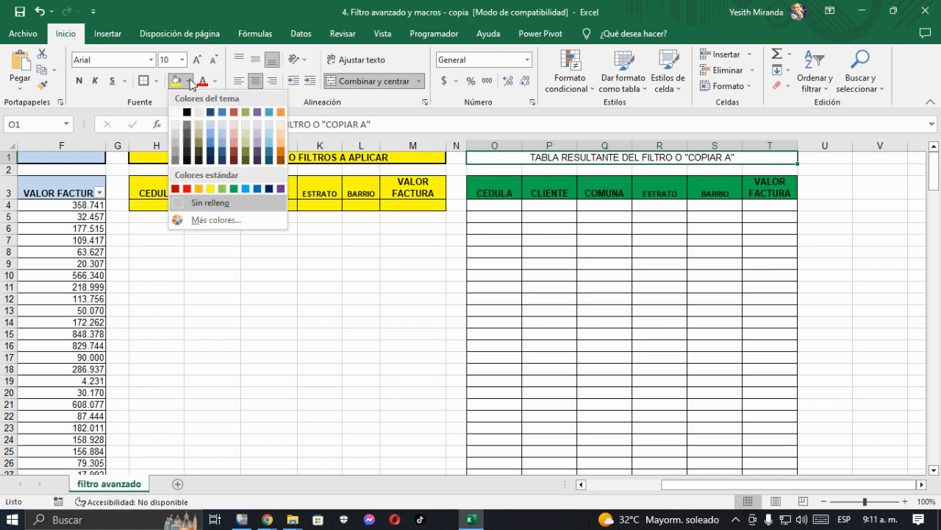
pyautogui.click(234, 189)
pyautogui.click(78, 81)
# Step: Remove the filter buttons from the header row of the base data table
pyautogui.click(59, 191)
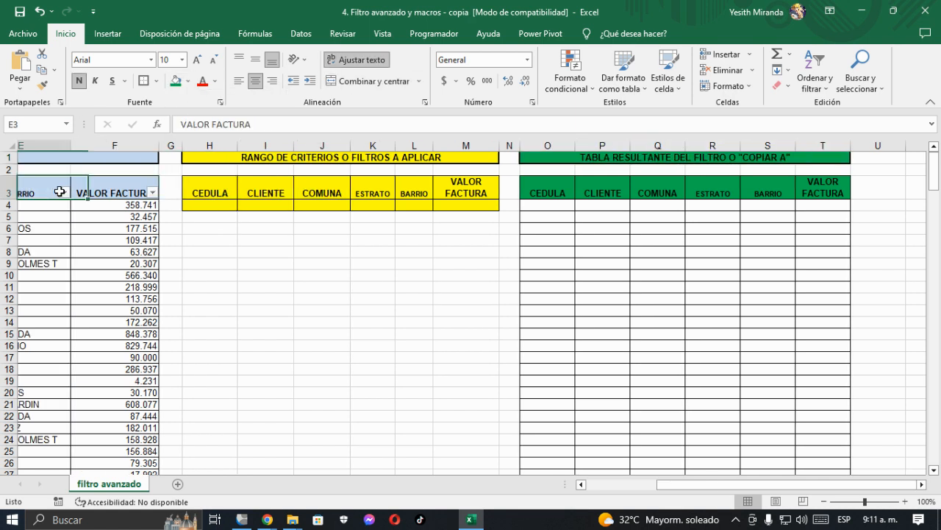
pyautogui.press('Left')
pyautogui.press('Left')
pyautogui.press('Left')
pyautogui.press('Left')
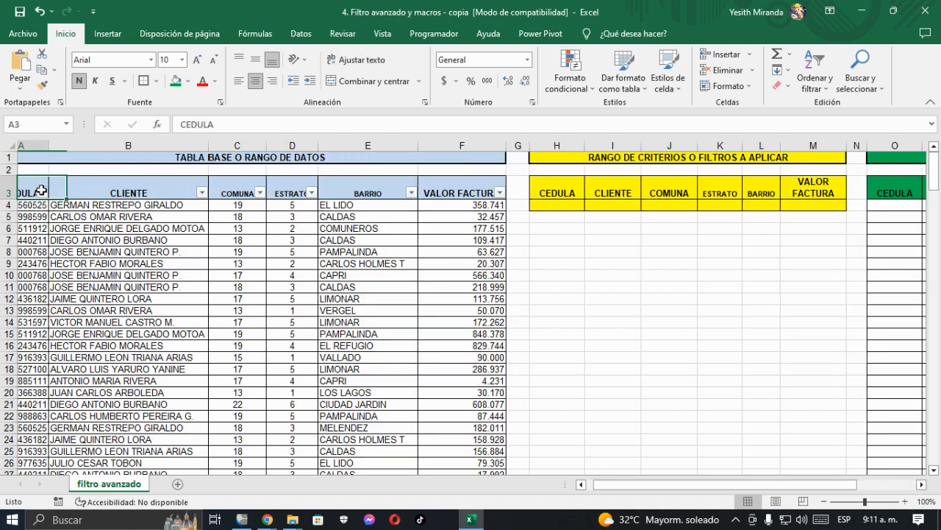
pyautogui.moveTo(9, 167); pyautogui.dragTo(8, 170)
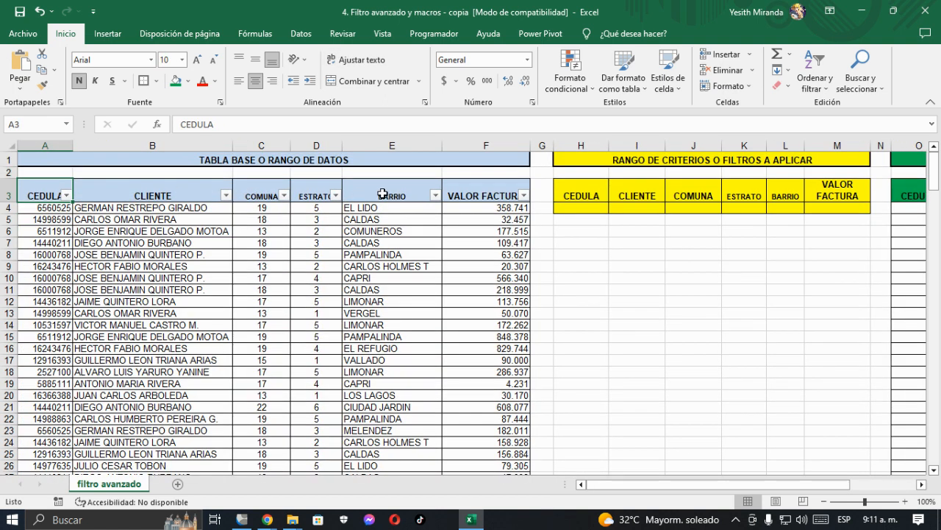
pyautogui.click(491, 208)
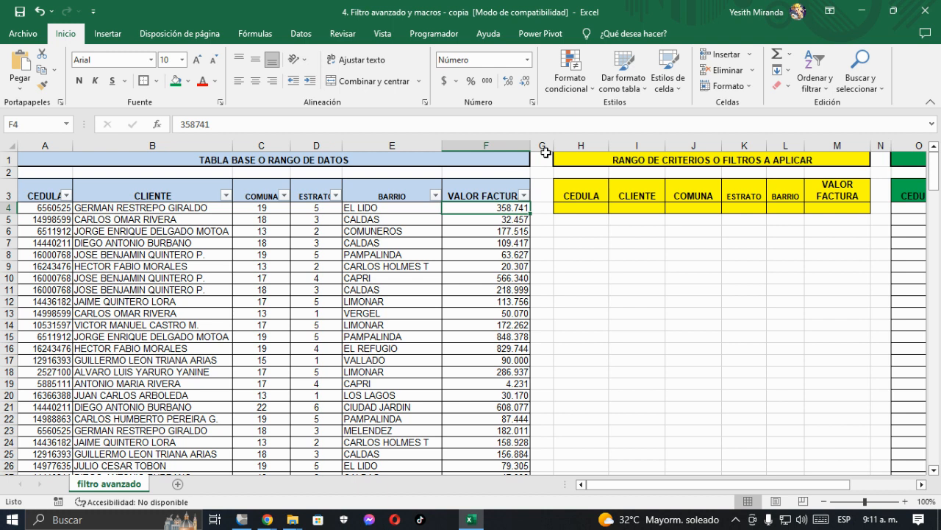
pyautogui.click(817, 83)
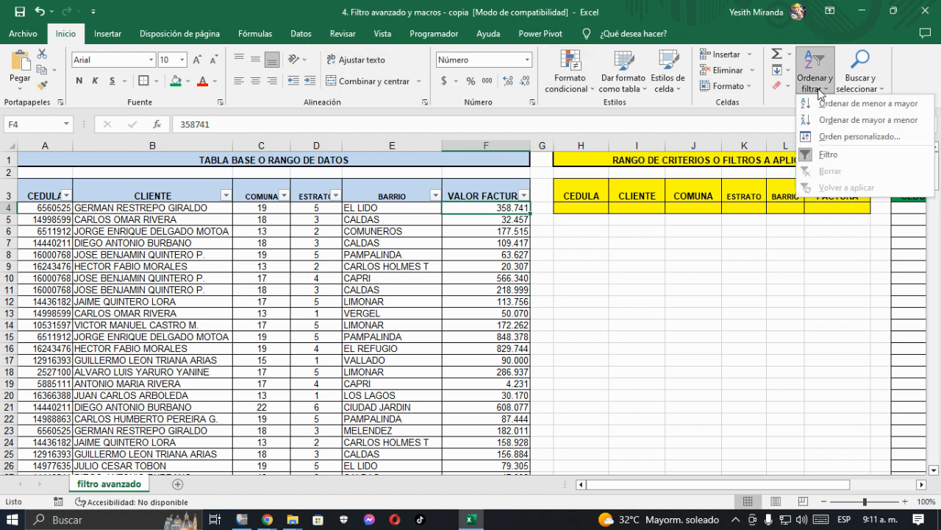
pyautogui.click(829, 157)
pyautogui.click(448, 224)
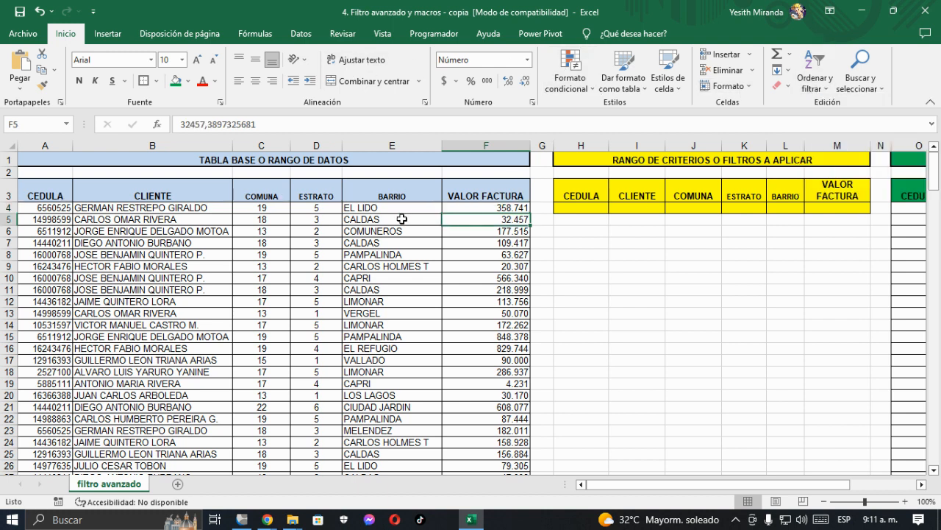
pyautogui.click(404, 209)
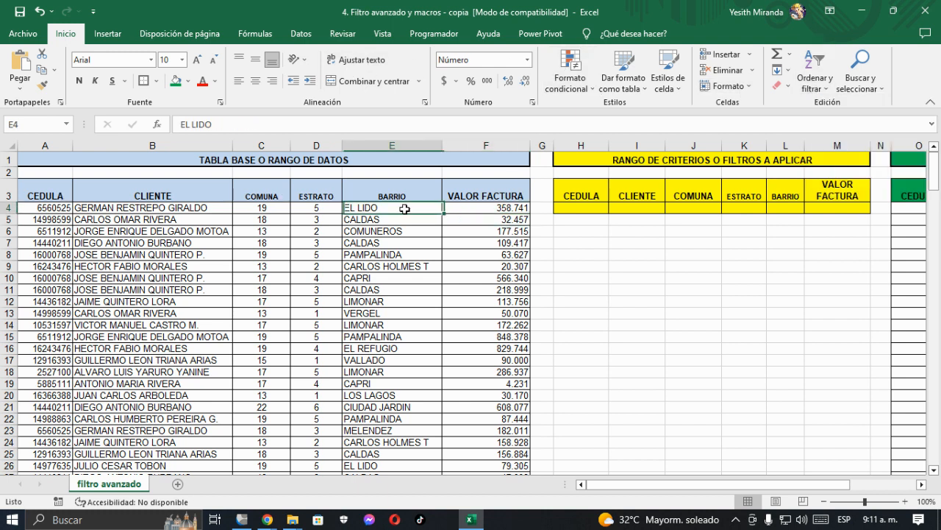
pyautogui.click(480, 219)
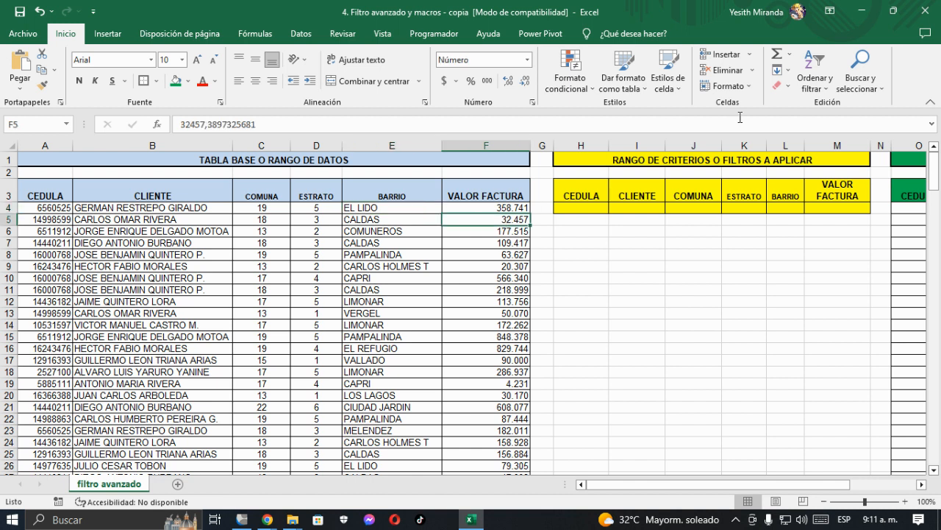
pyautogui.click(391, 241)
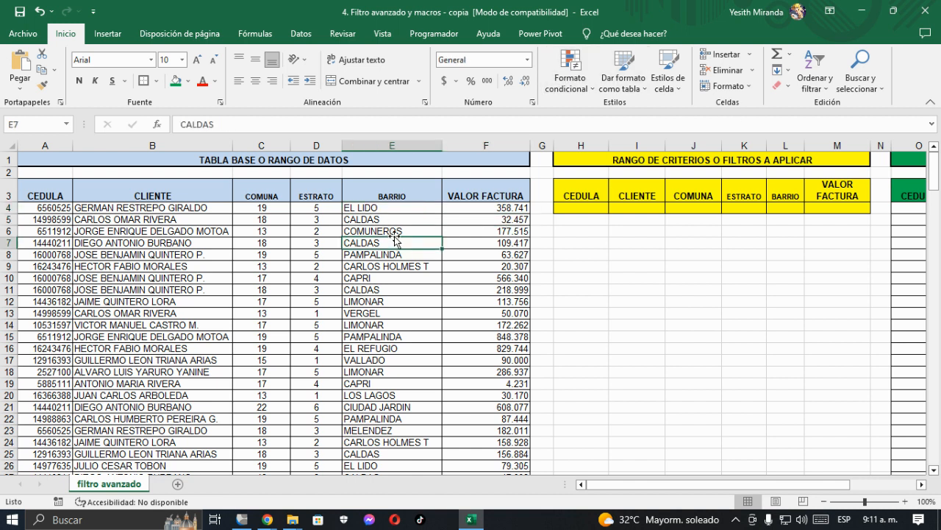
# Step: Enter the criterion >2 under ESTRATO in cell K4 of the criteria range
pyautogui.click(715, 209)
pyautogui.click(731, 210)
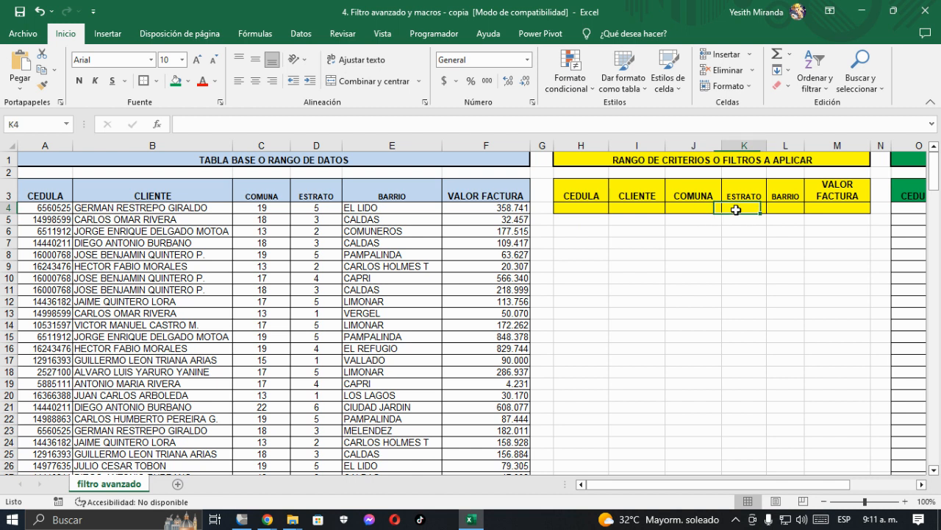
pyautogui.write('>2')
pyautogui.hotkey('ctrl', 'Return')
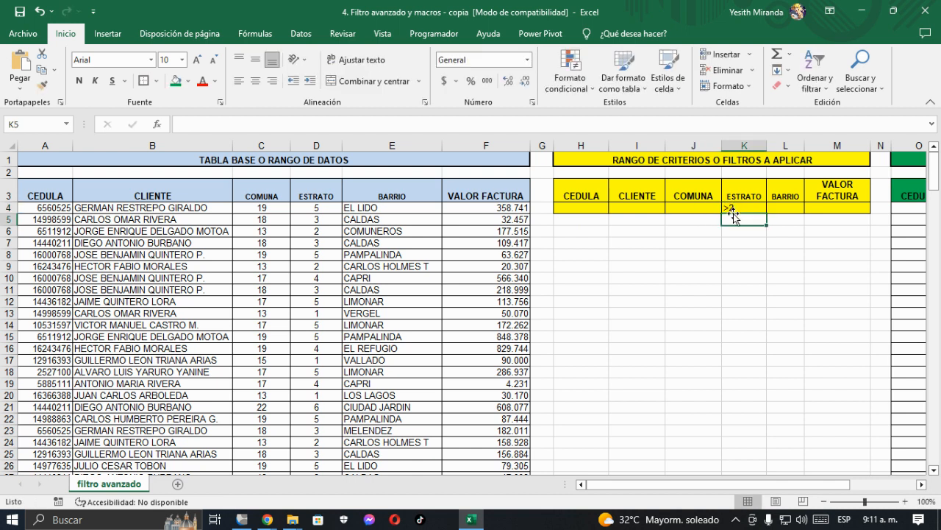
# Step: Start an advanced filter on the base table A3:F216 and choose to copy the results to another location
pyautogui.click(383, 220)
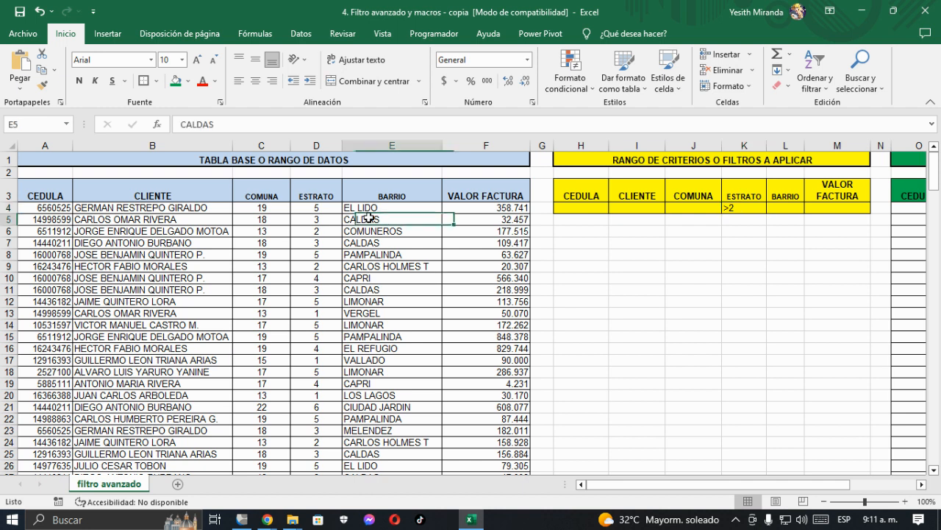
pyautogui.click(307, 36)
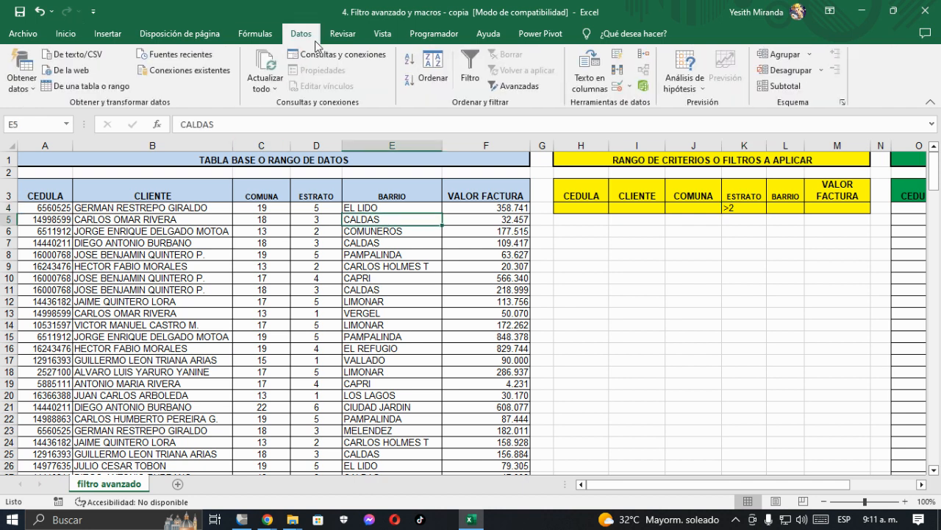
pyautogui.click(513, 85)
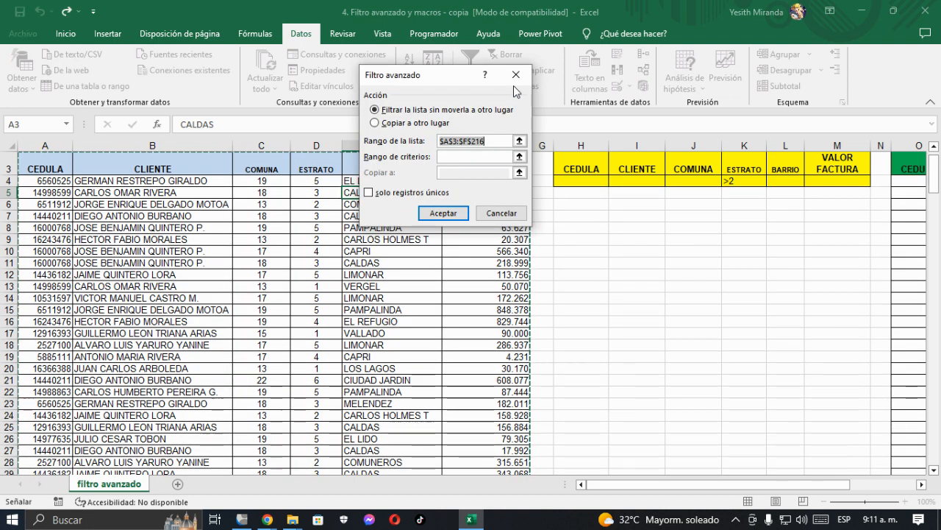
pyautogui.moveTo(436, 86); pyautogui.dragTo(466, 90)
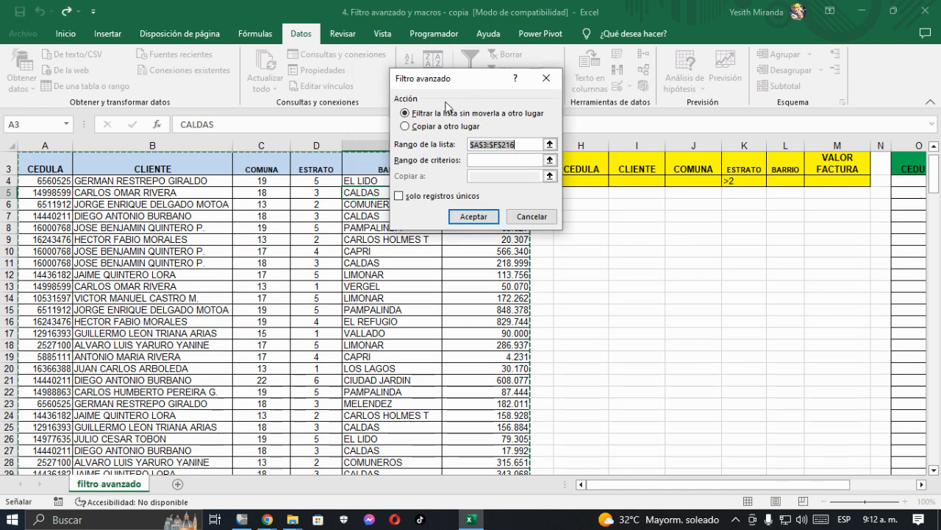
pyautogui.click(405, 130)
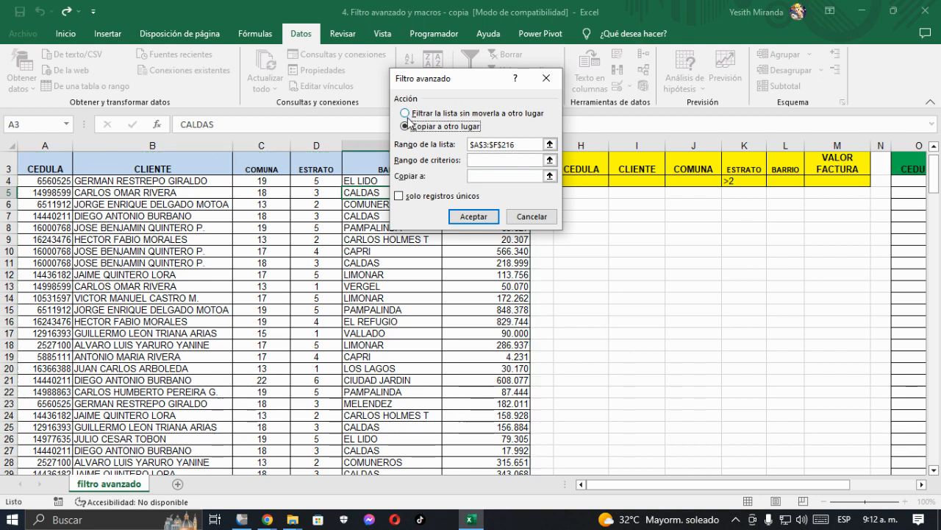
pyautogui.click(411, 126)
pyautogui.click(522, 145)
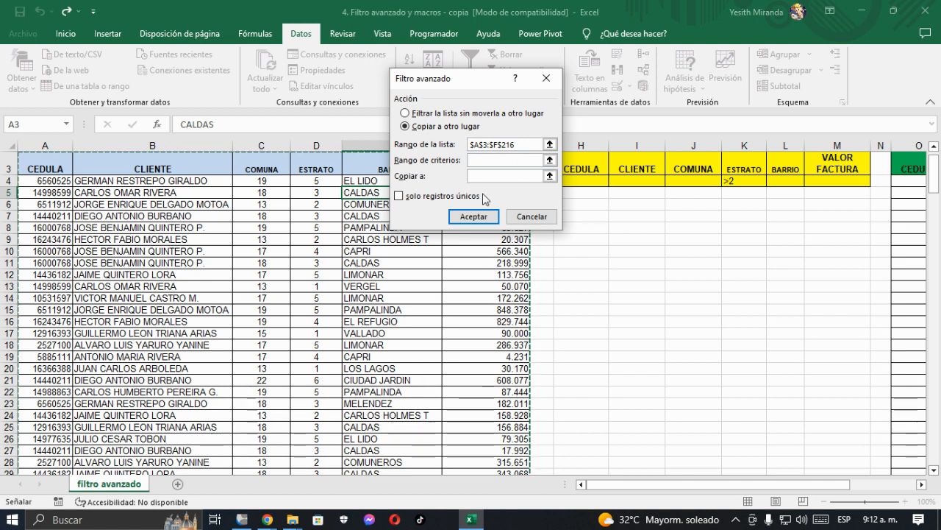
# Step: Set the advanced filter's criteria range to the yellow block H3:M4
pyautogui.click(477, 161)
pyautogui.click(479, 162)
pyautogui.moveTo(491, 79); pyautogui.dragTo(324, 119)
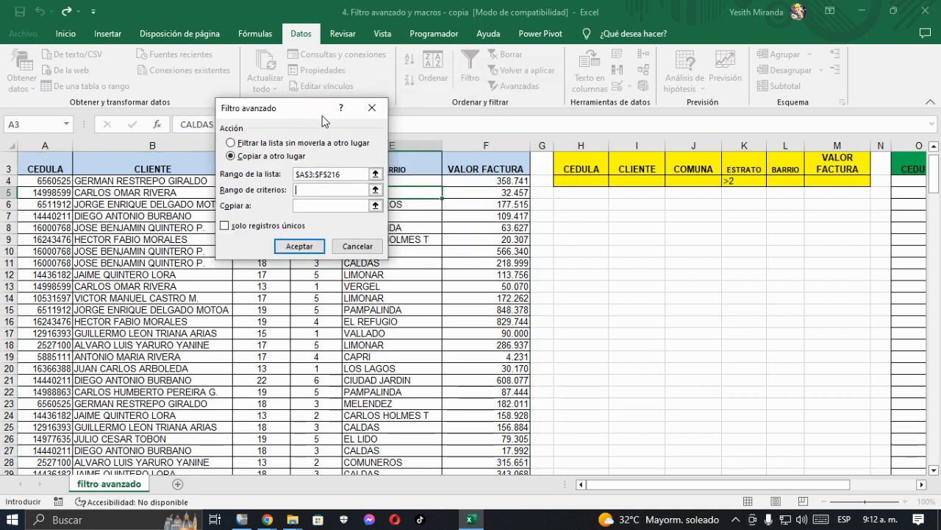
pyautogui.click(567, 162)
pyautogui.moveTo(567, 162); pyautogui.dragTo(838, 181)
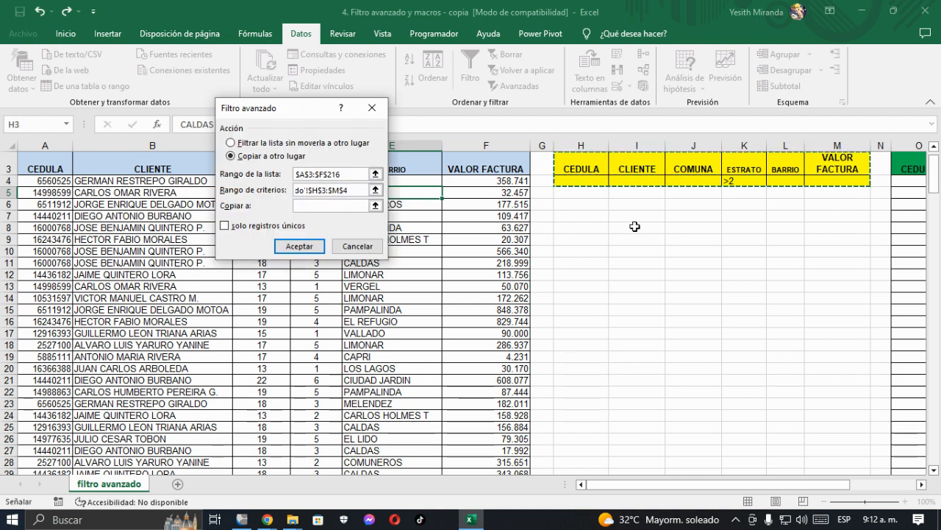
# Step: Set the copy destination to the green results headers O3:T3 and run the advanced filter
pyautogui.click(329, 208)
pyautogui.click(330, 206)
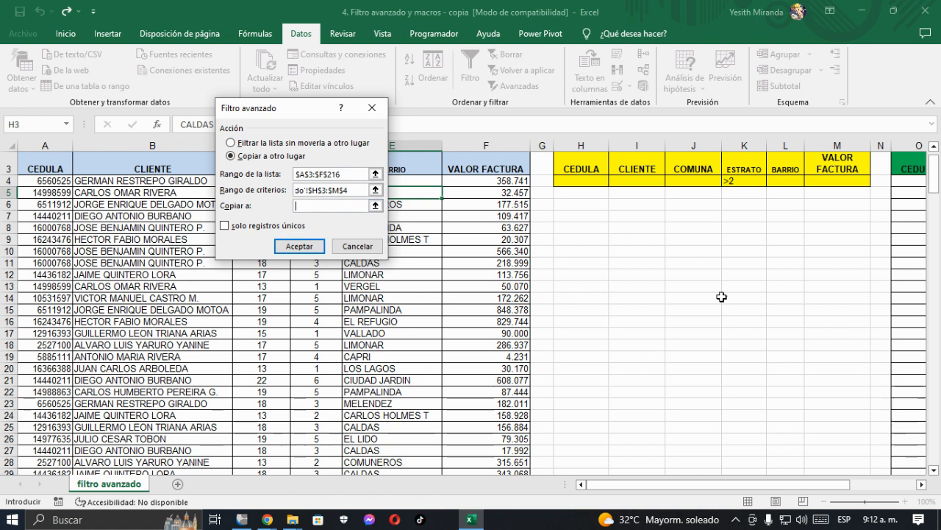
pyautogui.moveTo(806, 492); pyautogui.dragTo(872, 491)
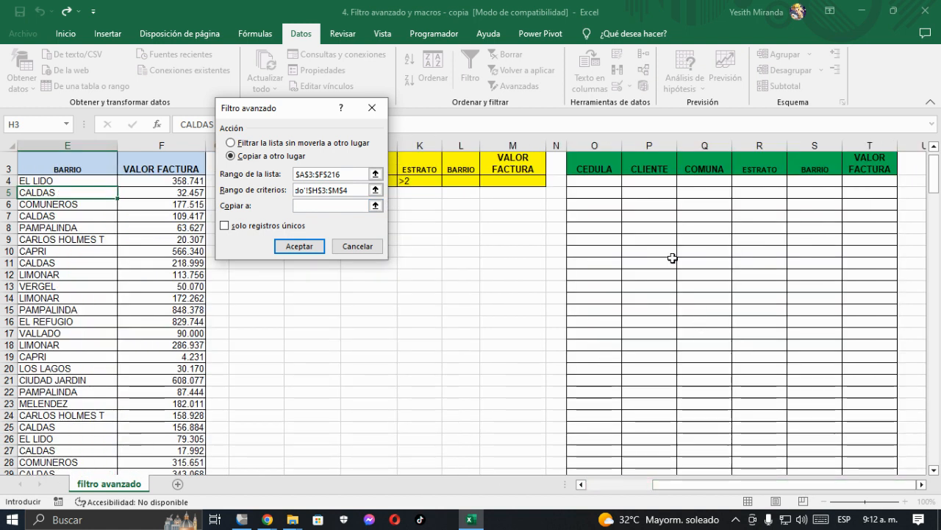
pyautogui.moveTo(594, 168); pyautogui.dragTo(850, 166)
pyautogui.click(313, 246)
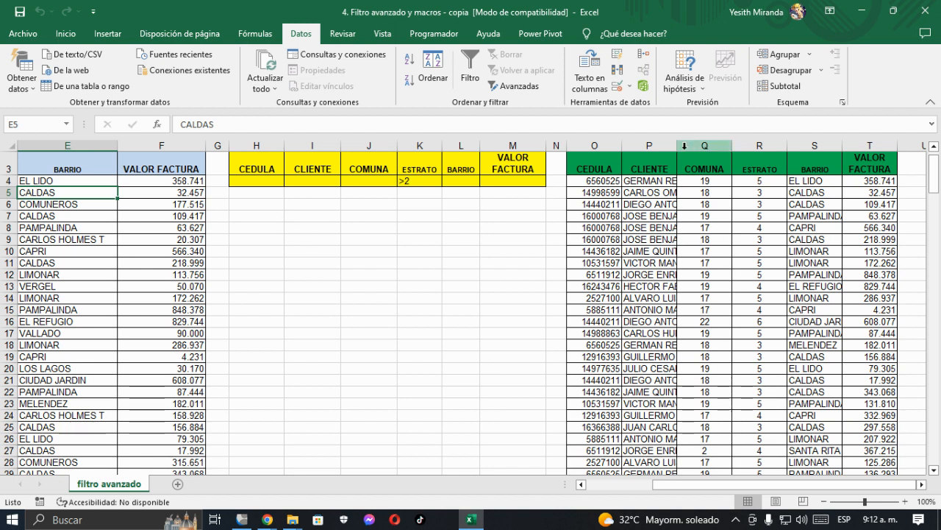
# Step: Widen the CLIENTE column of the results table and narrow the criteria range's VALOR FACTURA and CLIENTE columns
pyautogui.moveTo(677, 145); pyautogui.dragTo(722, 145)
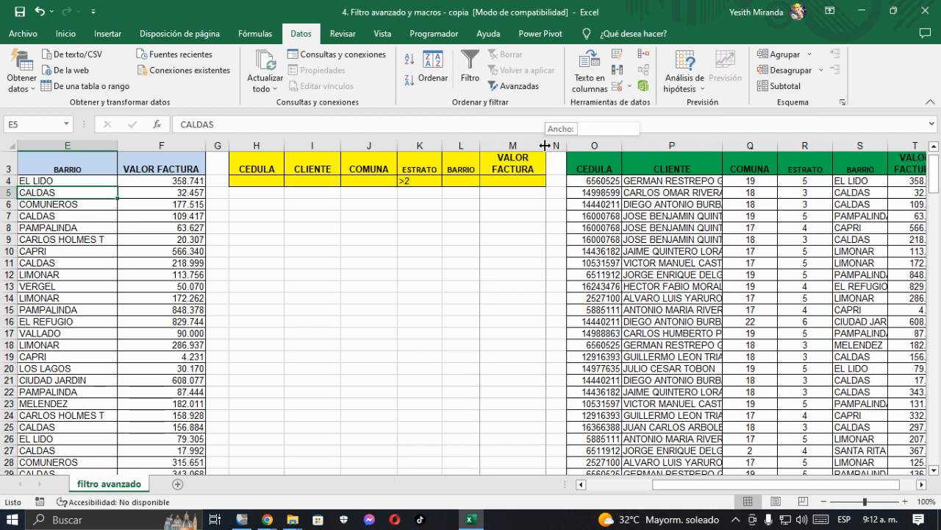
pyautogui.moveTo(545, 145); pyautogui.dragTo(540, 145)
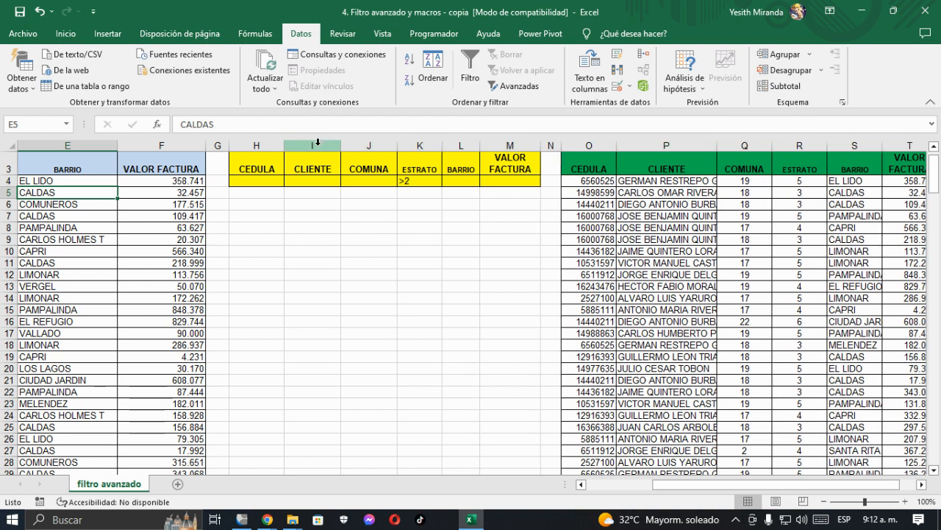
pyautogui.moveTo(340, 142); pyautogui.dragTo(277, 141)
# Step: Enter the criterion <100000 under VALOR FACTURA in cell M4 of the criteria range
pyautogui.click(155, 238)
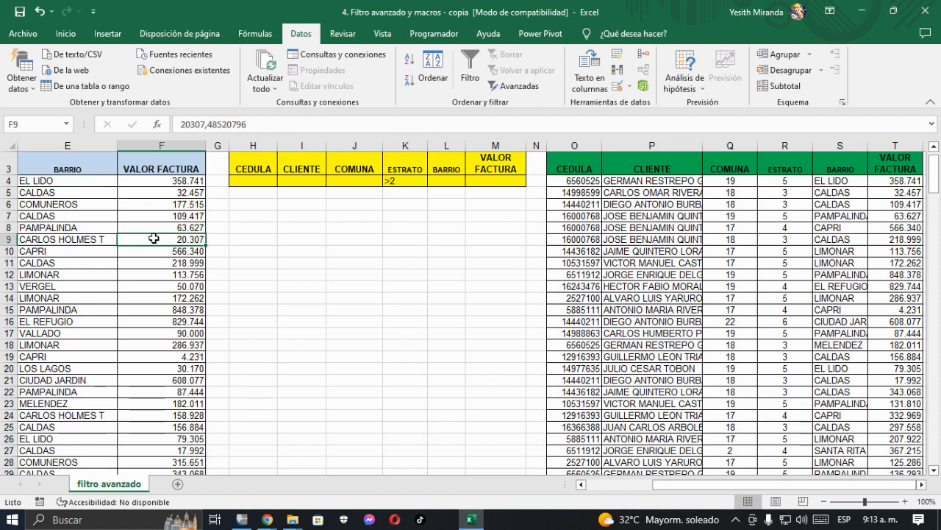
pyautogui.click(493, 182)
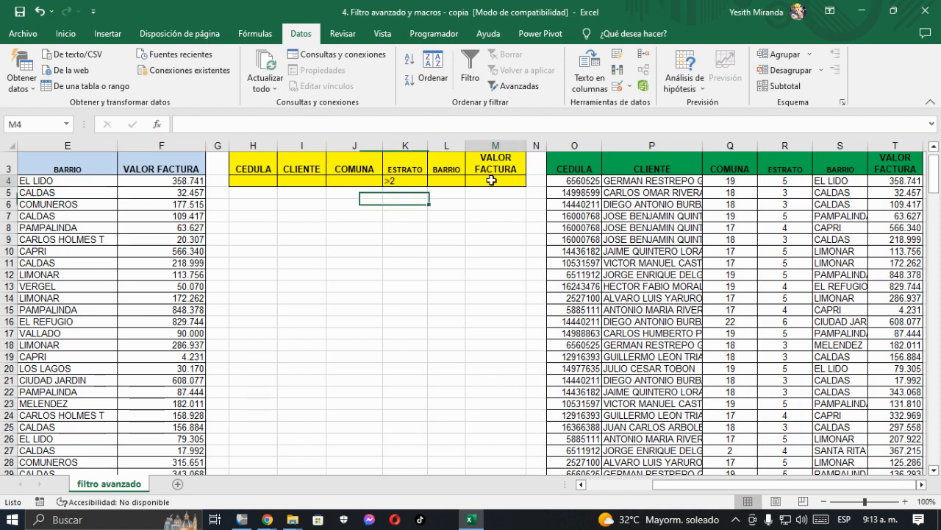
pyautogui.doubleClick(492, 188)
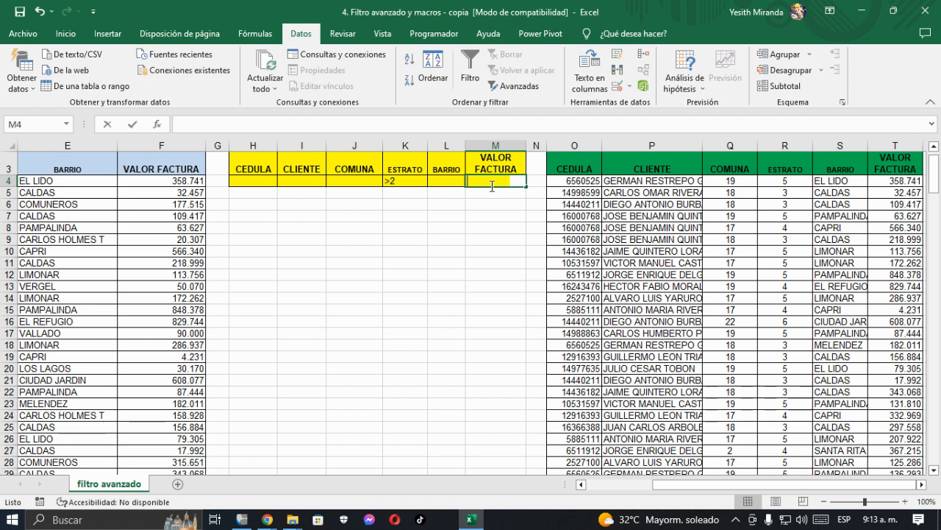
pyautogui.write('<100000')
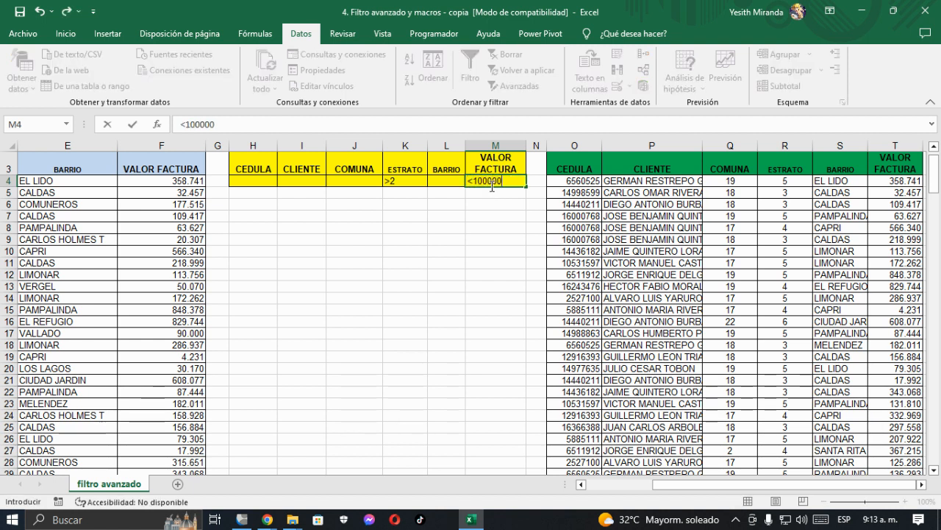
pyautogui.press('Return')
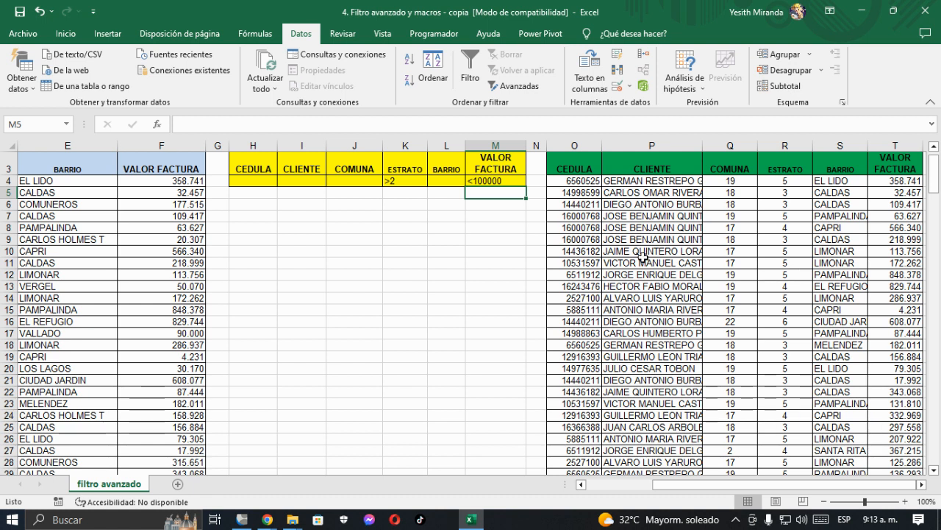
pyautogui.click(492, 179)
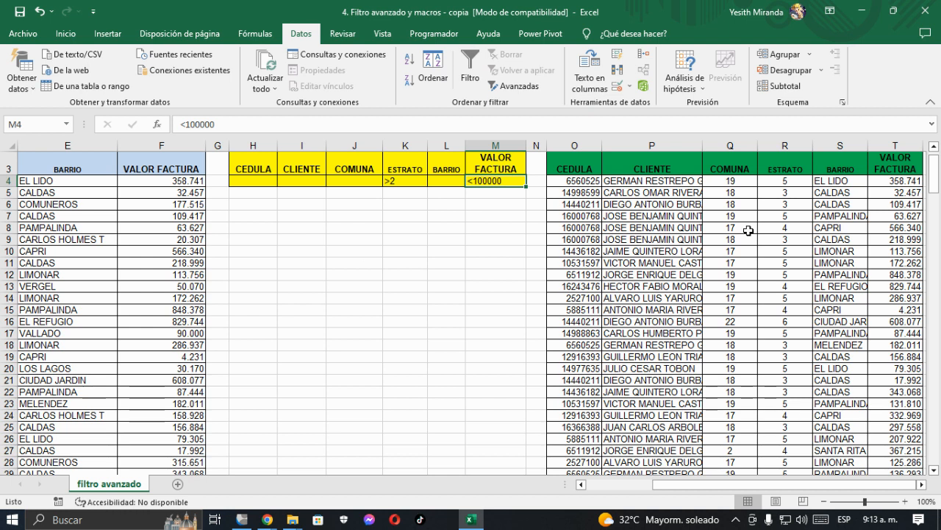
# Step: Run the advanced filter on $A$3:$F$216 with criteria $H$3:$M$4, copying the matching records to the results headers $O$3:$T$3
pyautogui.click(122, 204)
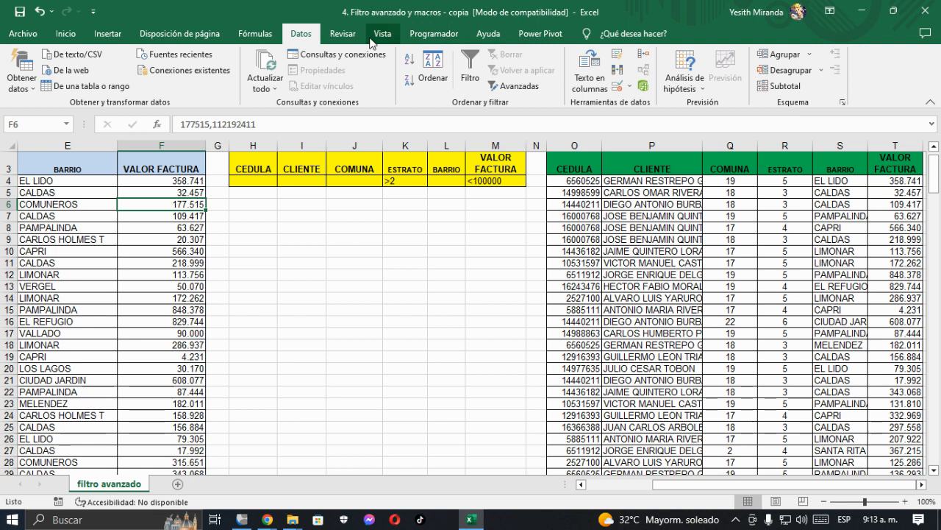
pyautogui.click(526, 87)
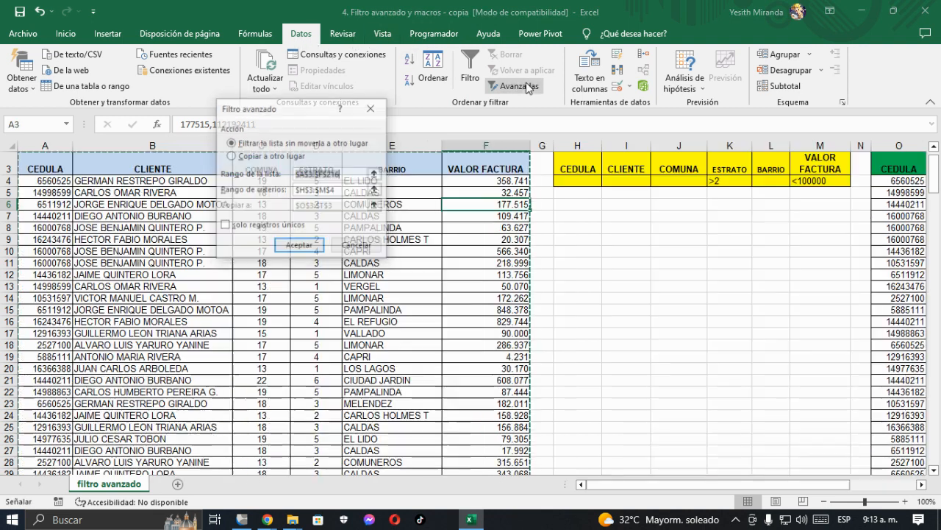
pyautogui.click(238, 158)
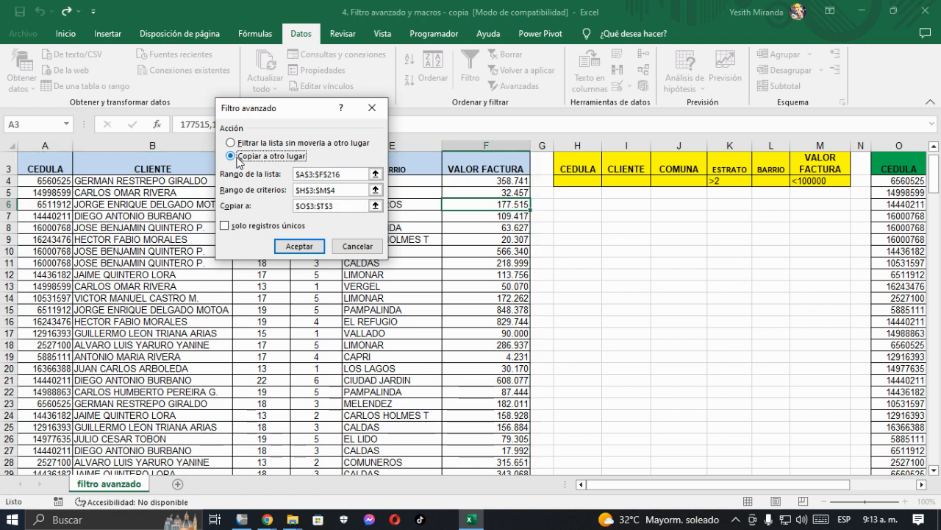
pyautogui.click(343, 174)
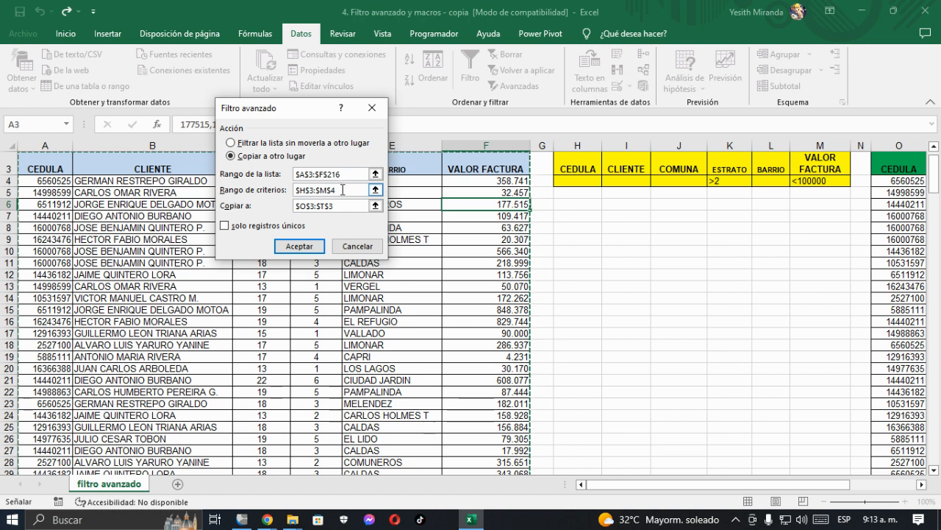
pyautogui.click(343, 190)
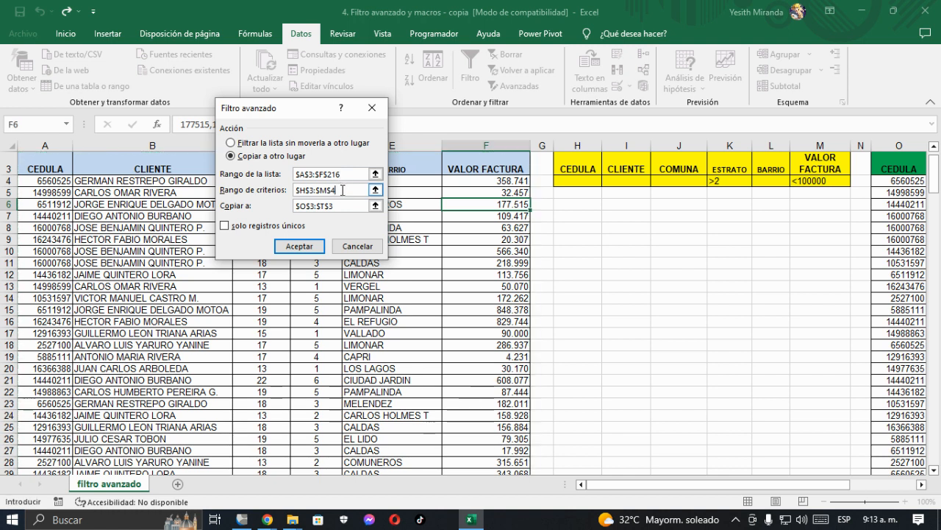
pyautogui.click(341, 205)
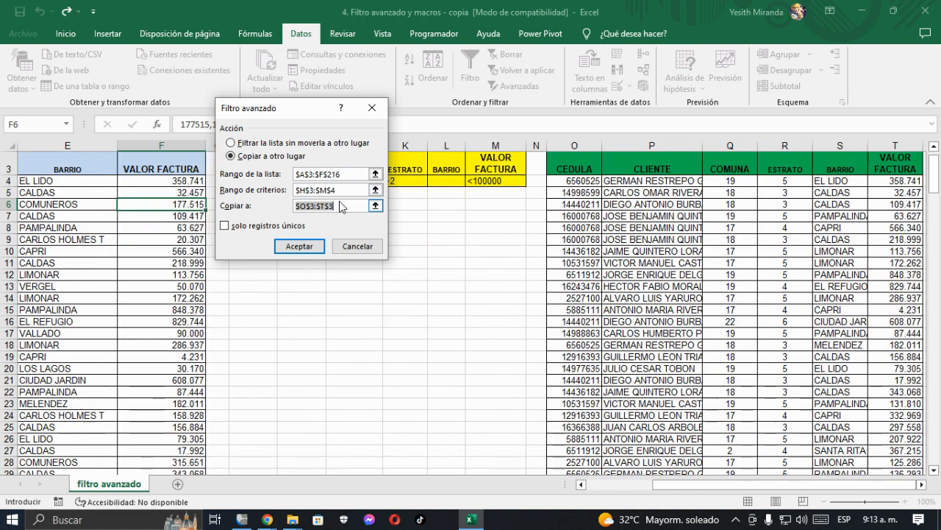
pyautogui.click(298, 245)
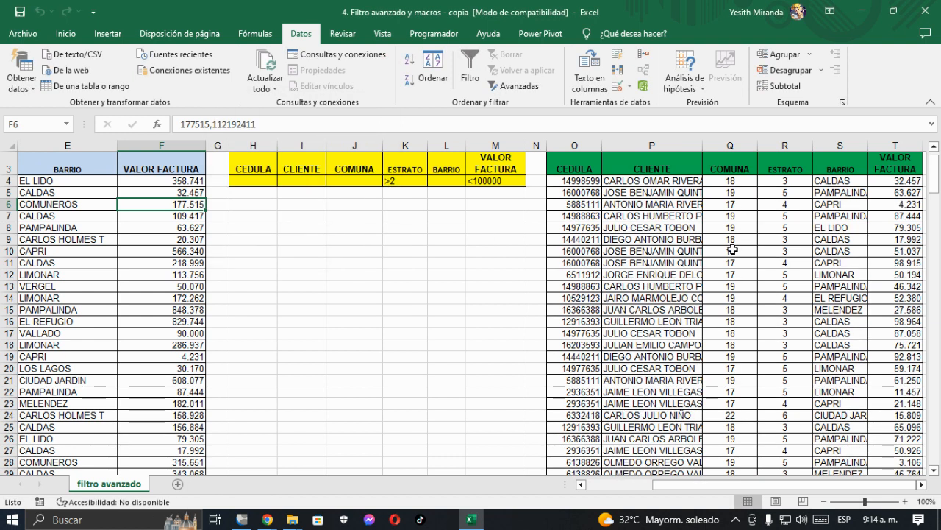
# Step: Review the extracted records, and enter the criterion 18 under COMUNA in cell J4 of the criteria range
pyautogui.scroll(-2, 690, 263)
pyautogui.scroll(3, 689, 262)
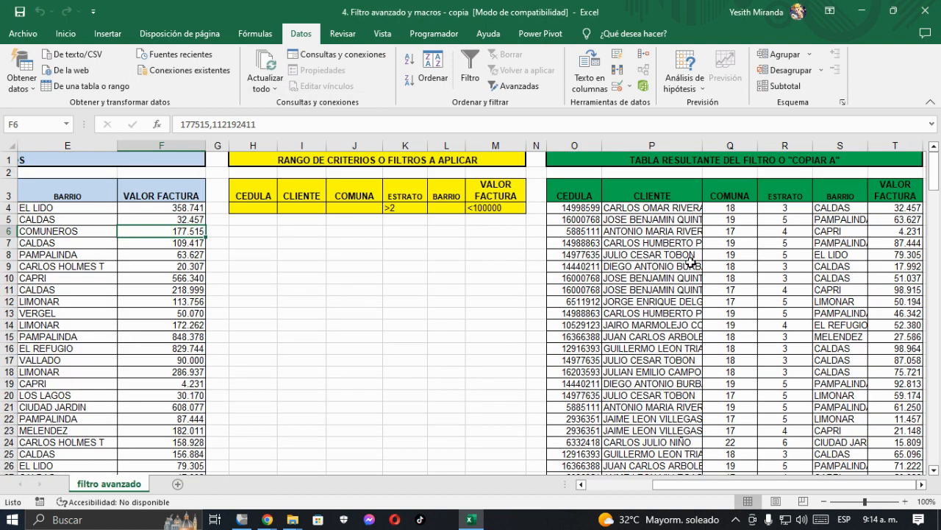
pyautogui.scroll(-1, 690, 263)
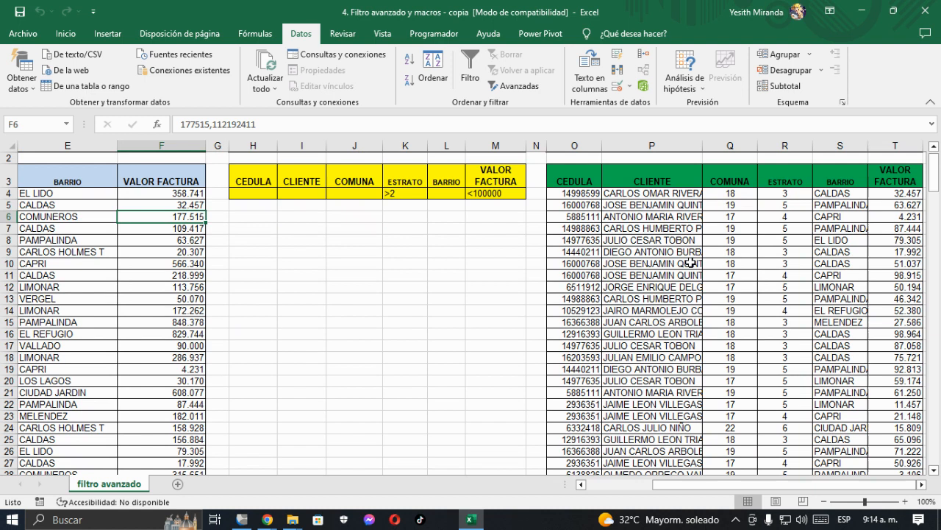
pyautogui.scroll(-20, 804, 361)
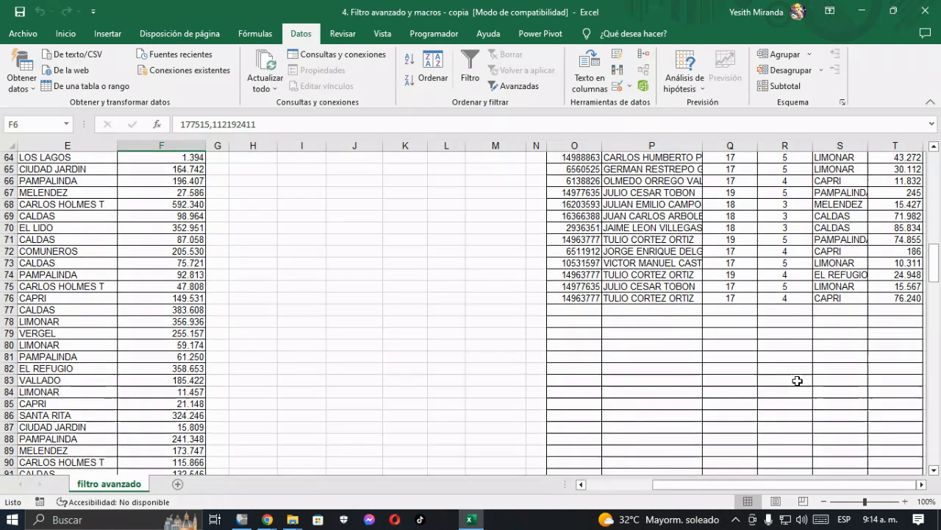
pyautogui.scroll(20, 797, 380)
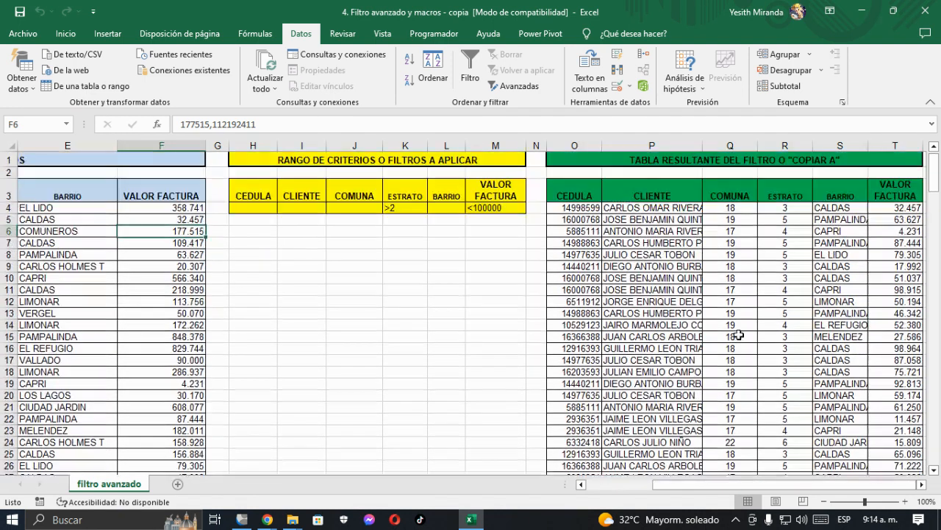
pyautogui.click(353, 205)
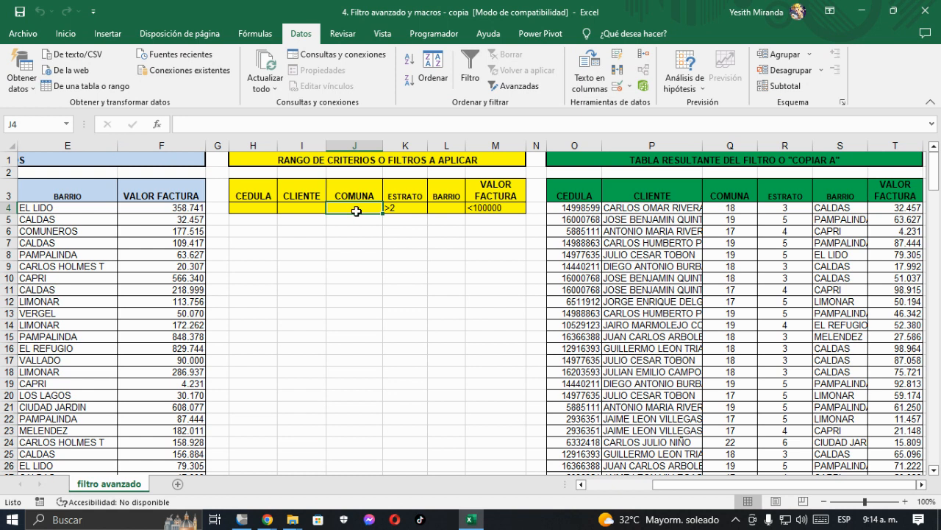
pyautogui.scroll(-3, 356, 211)
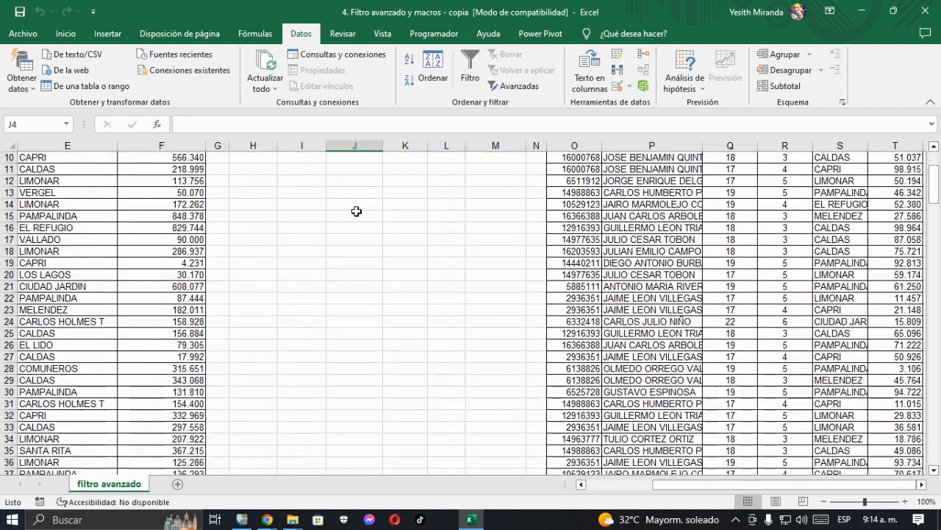
pyautogui.scroll(3, 356, 211)
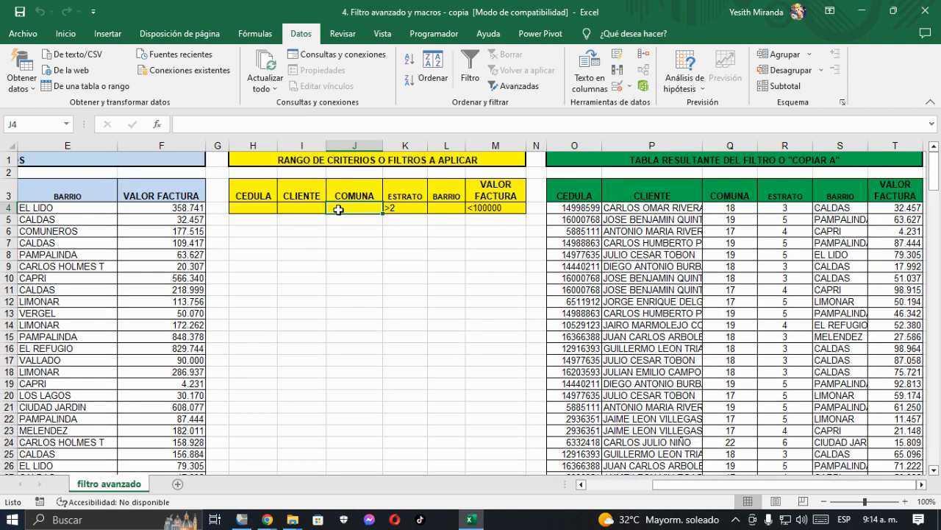
pyautogui.write('18')
pyautogui.press('Return')
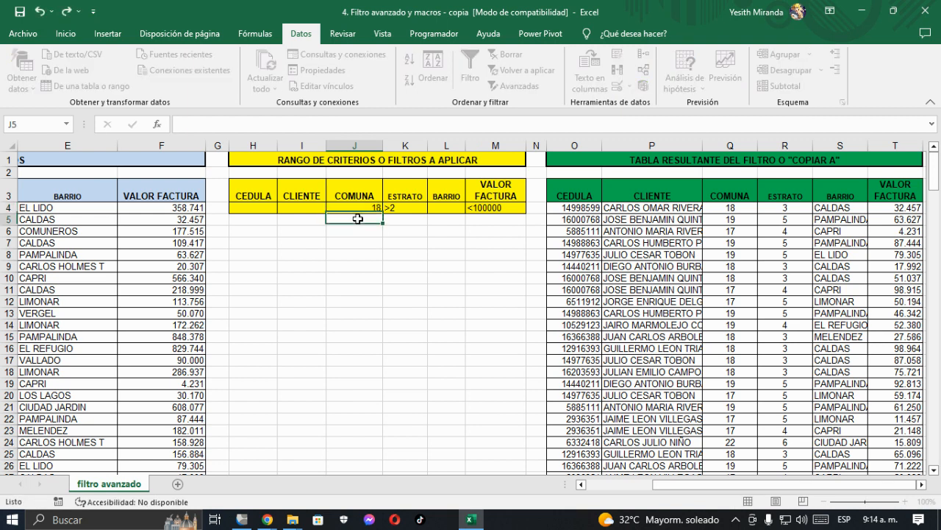
# Step: Rerun the advanced filter with the COMUNA criterion, copying the matches to the results headers $O$3:$T$3
pyautogui.click(161, 220)
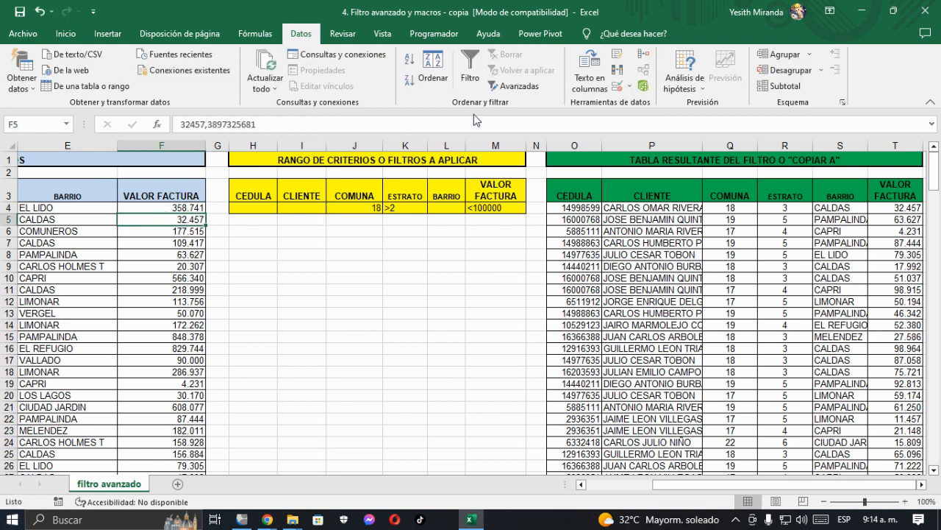
pyautogui.click(512, 86)
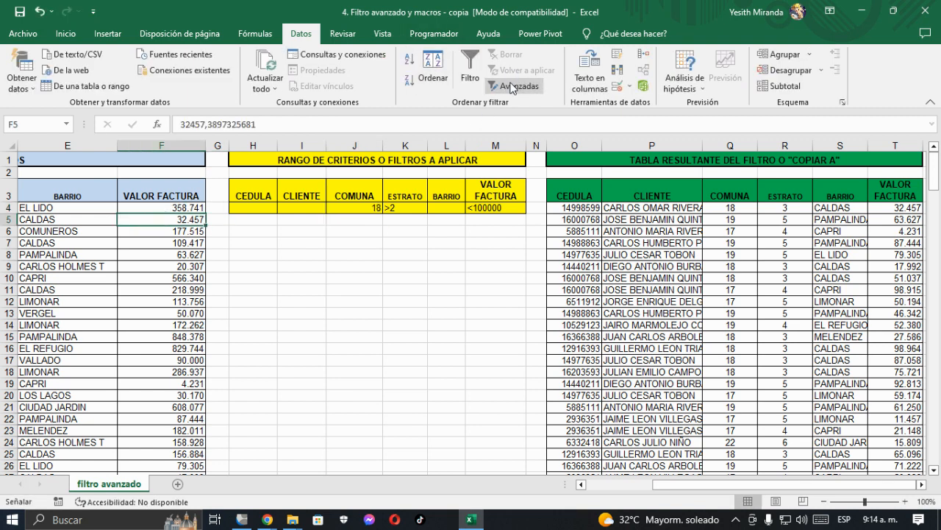
pyautogui.click(233, 156)
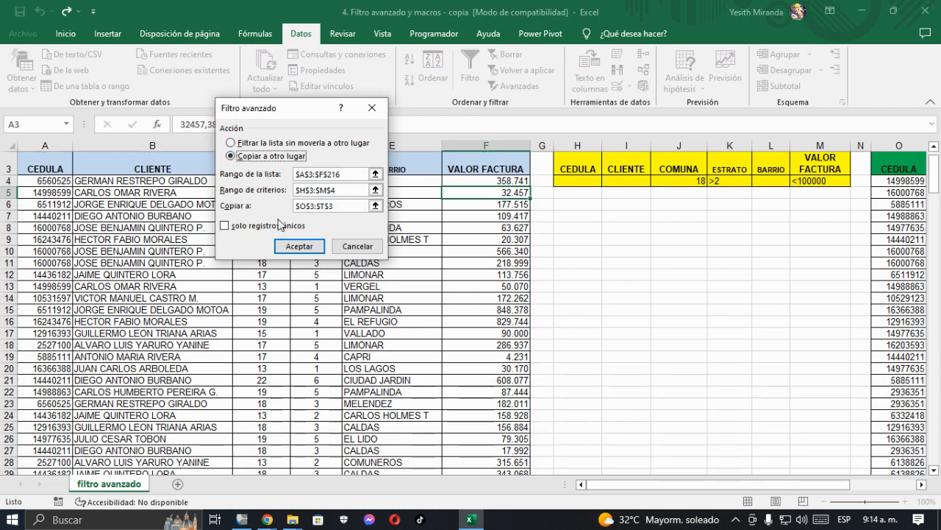
pyautogui.click(299, 247)
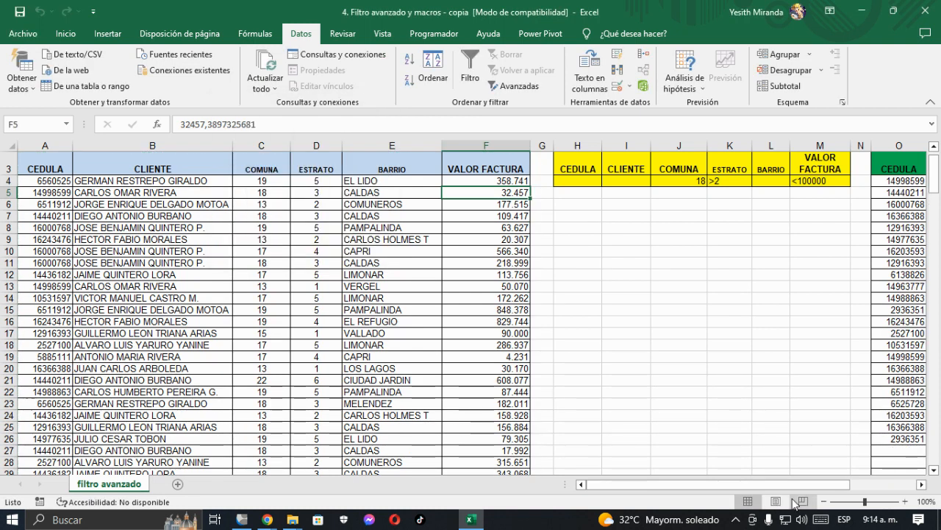
# Step: Enter the criterion CALDAS under BARRIO in cell L4 of the criteria range
pyautogui.moveTo(838, 484); pyautogui.dragTo(905, 488)
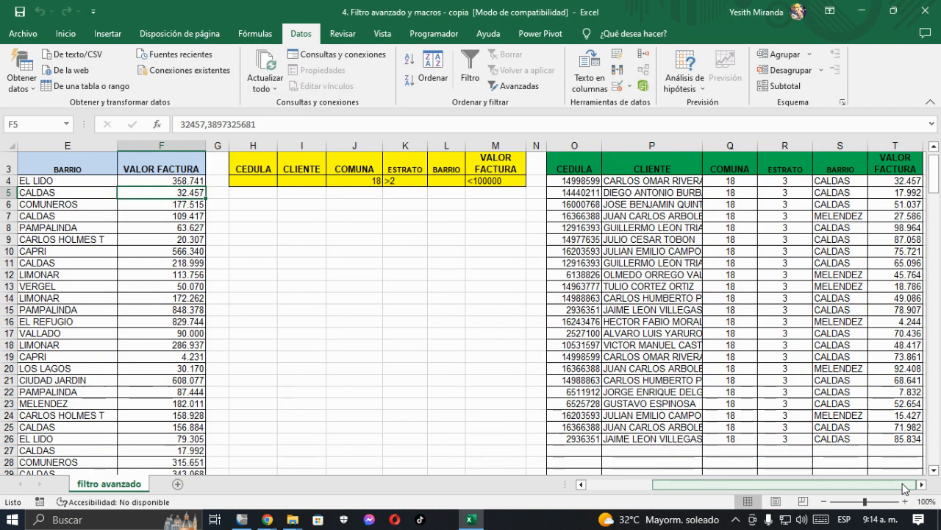
pyautogui.click(922, 485)
pyautogui.click(923, 485)
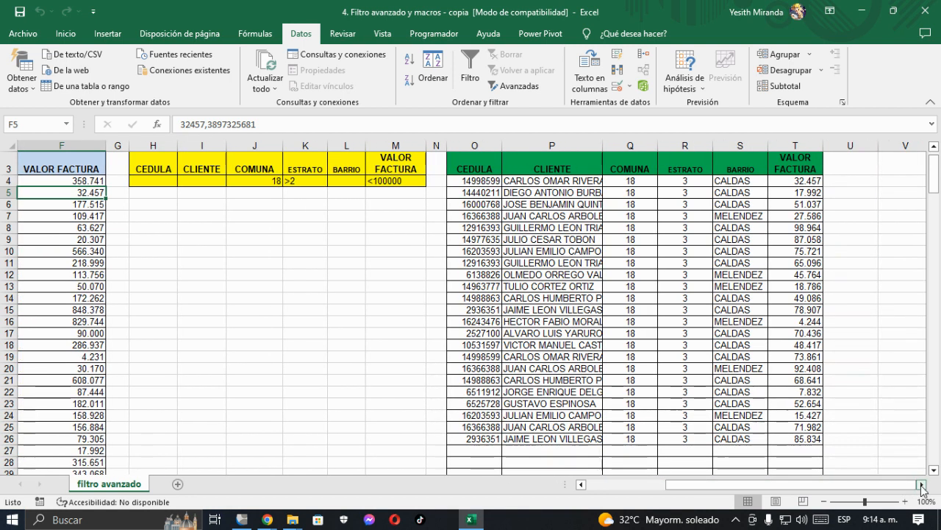
pyautogui.click(350, 178)
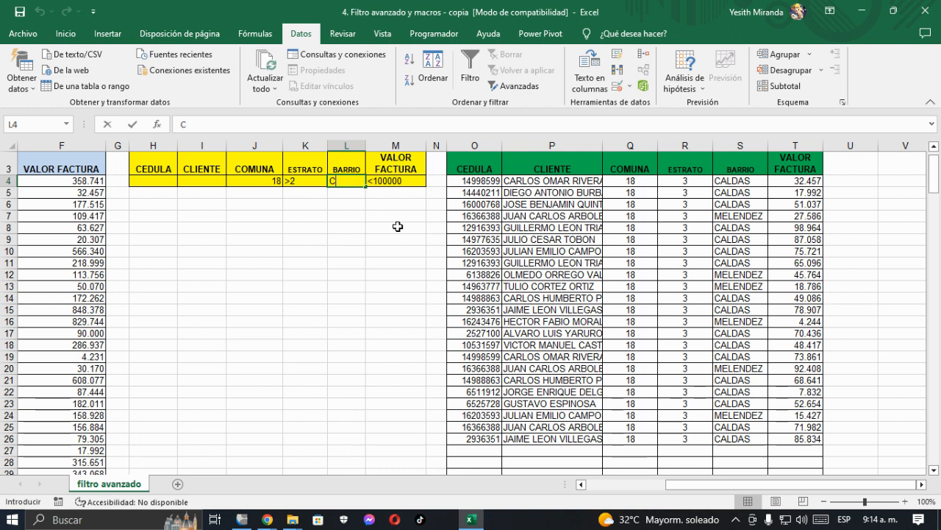
pyautogui.write('CALDAS')
pyautogui.press('Tab')
pyautogui.write('<100000')
pyautogui.press('Return')
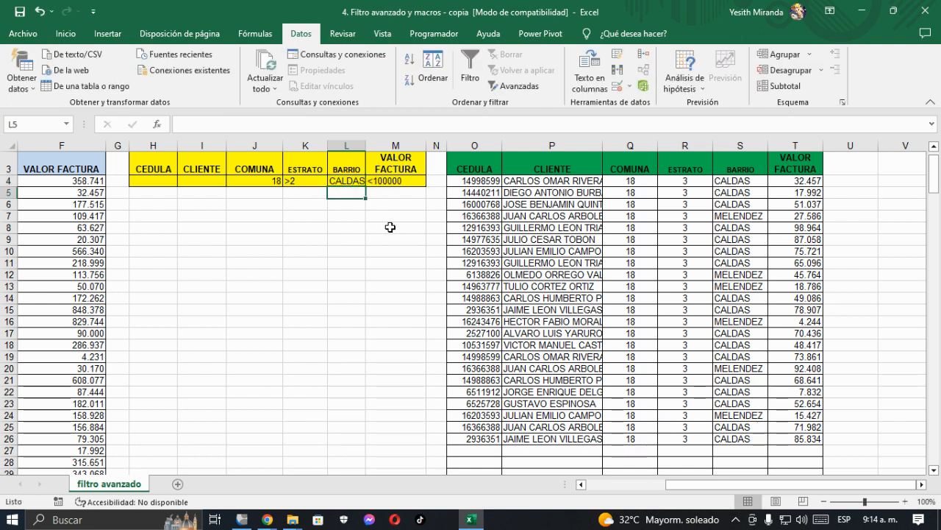
# Step: Rerun the advanced filter with the added BARRIO criterion, copying the matches to the results headers $O$3:$T$3
pyautogui.click(47, 215)
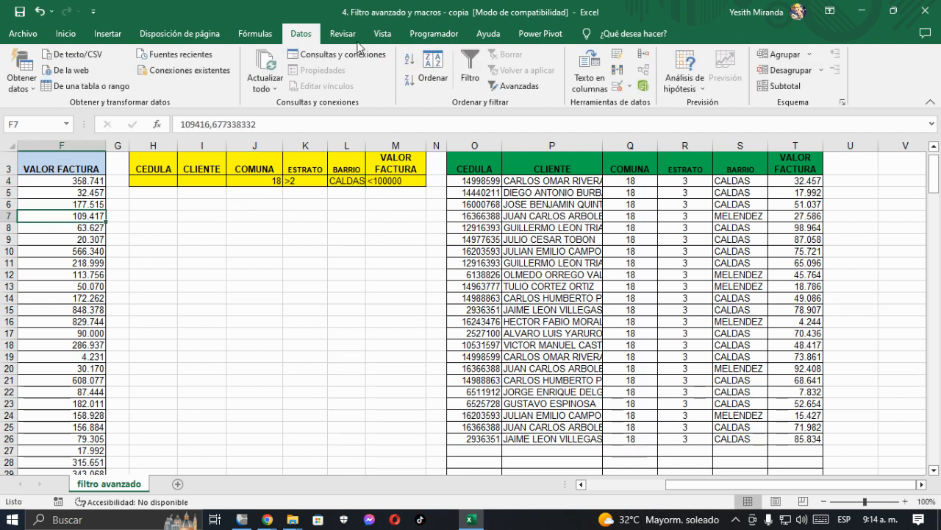
pyautogui.click(515, 85)
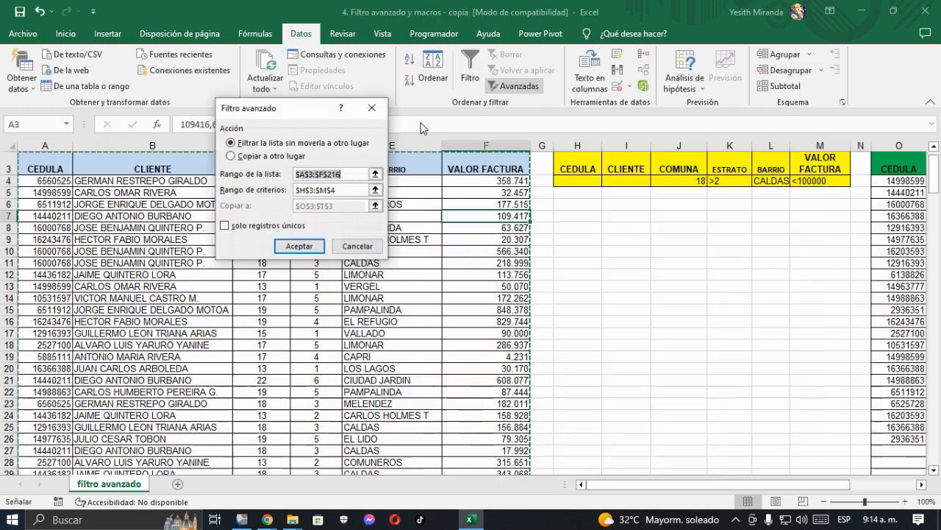
pyautogui.click(232, 156)
pyautogui.click(307, 246)
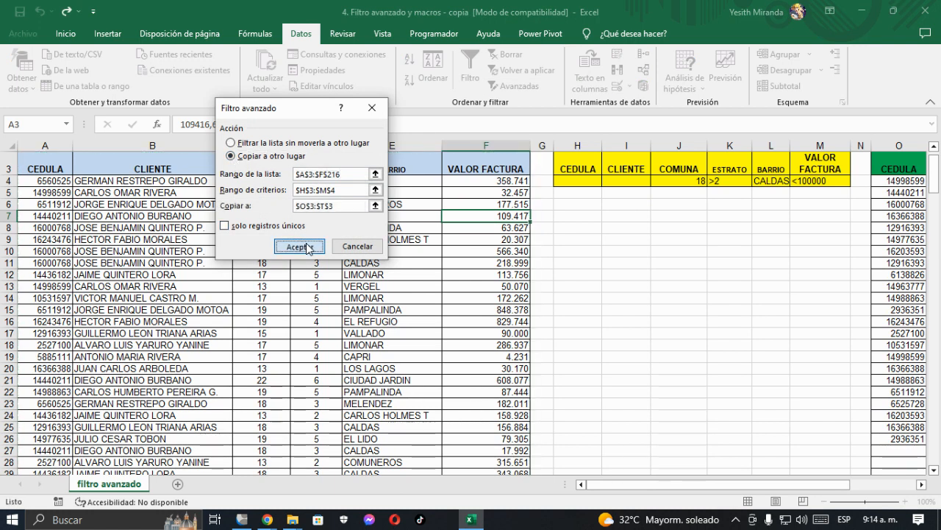
# Step: Examine the extracted records in the green results table across all columns from CEDULA to VALOR FACTURA
pyautogui.click(723, 246)
pyautogui.press('Right')
pyautogui.press('Right')
pyautogui.press('Right')
pyautogui.press('Right')
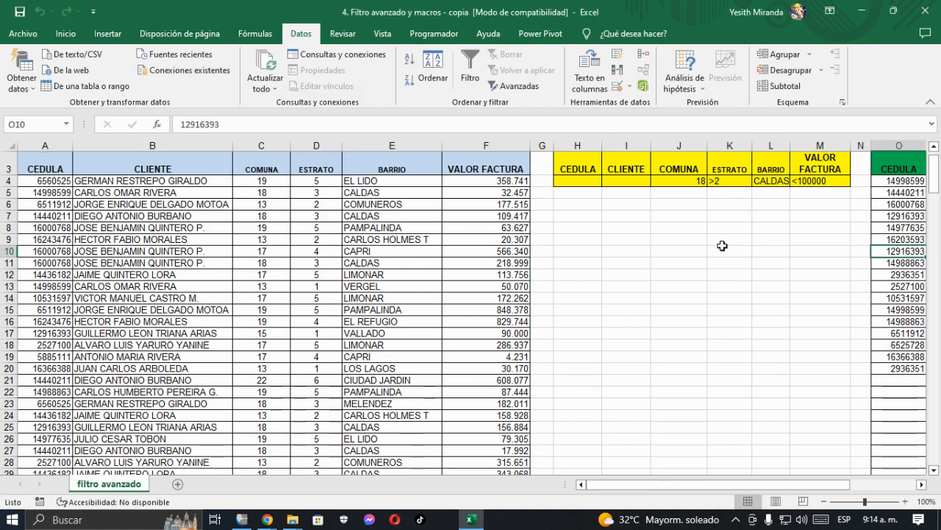
pyautogui.press('Right')
pyautogui.press('Right')
pyautogui.press('Right')
pyautogui.press('Right')
pyautogui.press('Right')
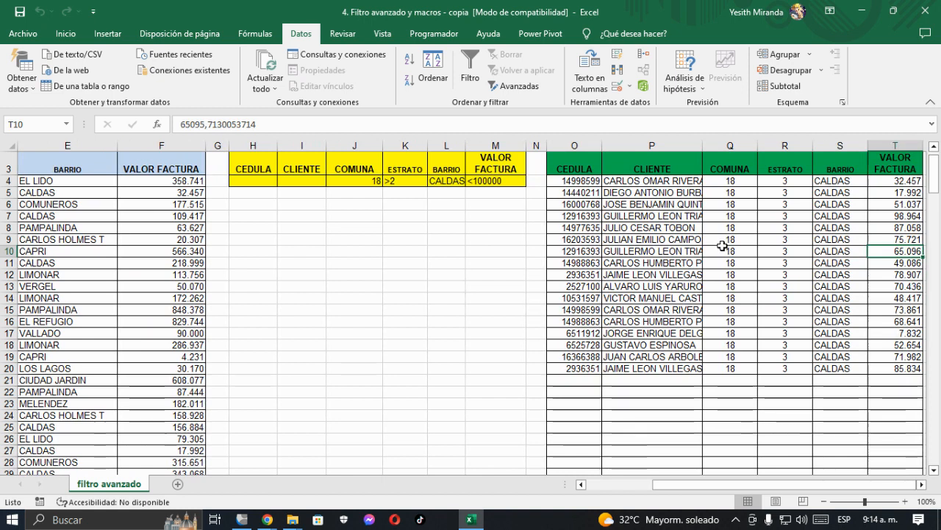
pyautogui.press('Right')
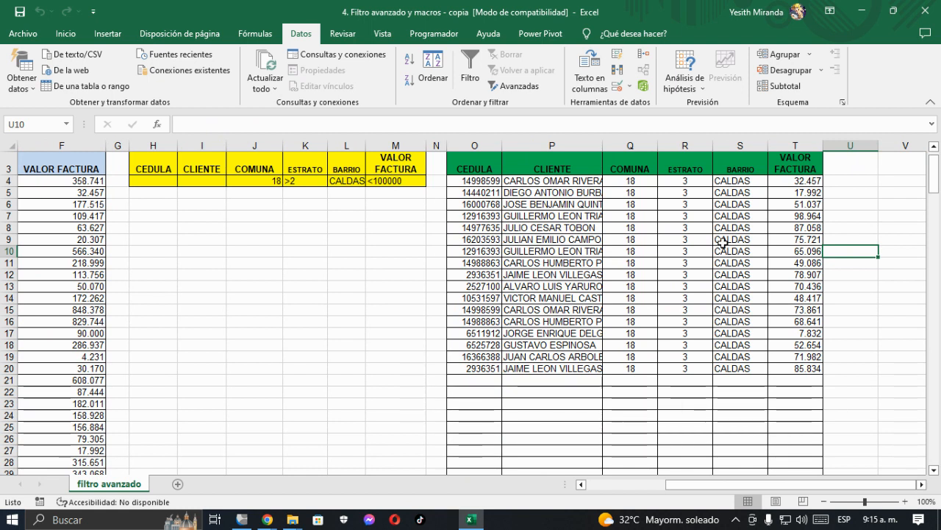
# Step: Review the row 3 headers of the blue base table and of the yellow criteria range, from CEDULA to VALOR FACTURA
pyautogui.click(63, 208)
pyautogui.hscroll(-1, 63, 208)
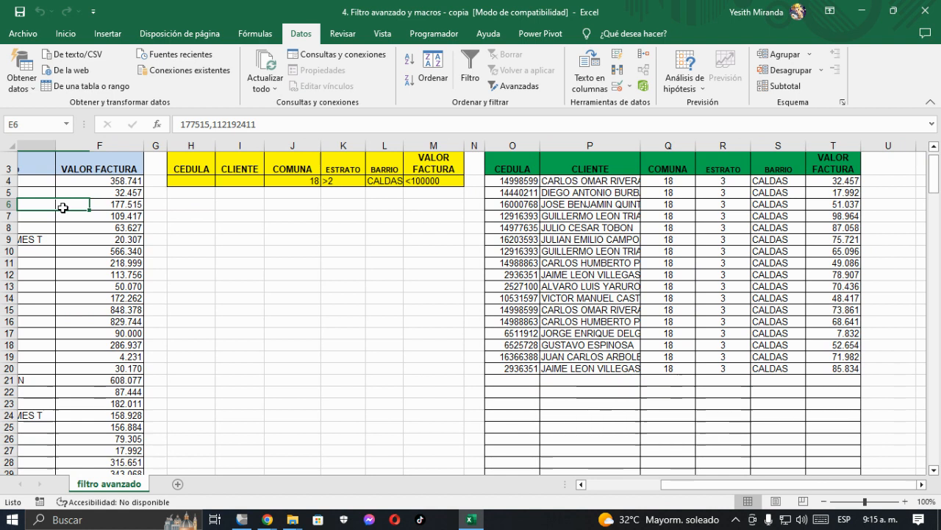
pyautogui.press('Home')
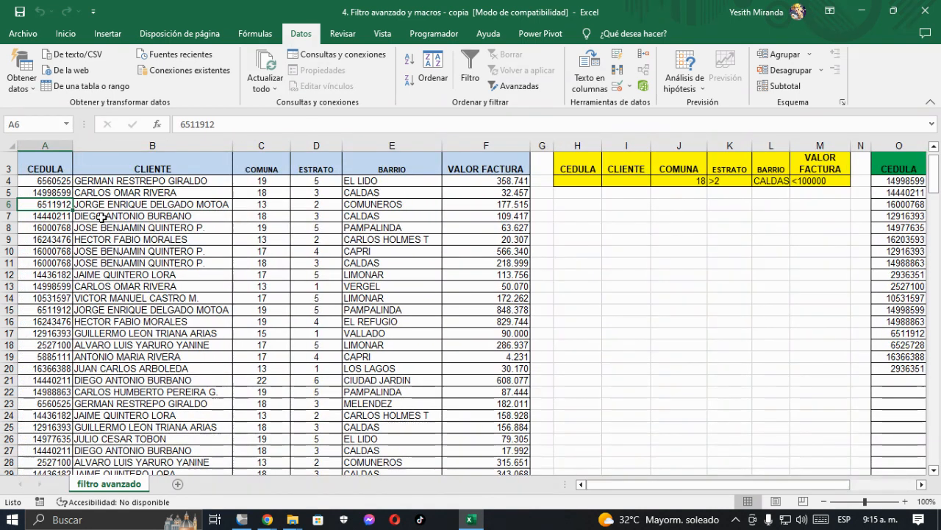
pyautogui.scroll(1, 88, 214)
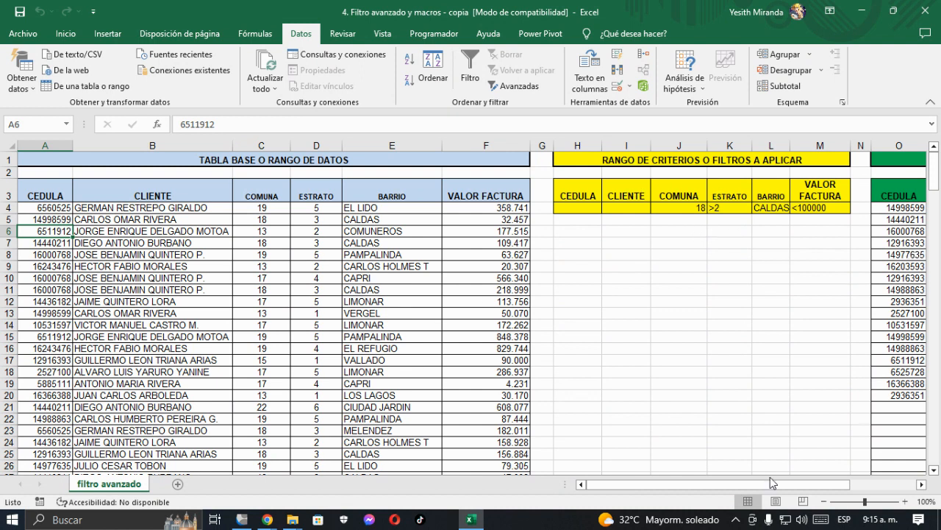
pyautogui.moveTo(703, 484); pyautogui.dragTo(723, 481)
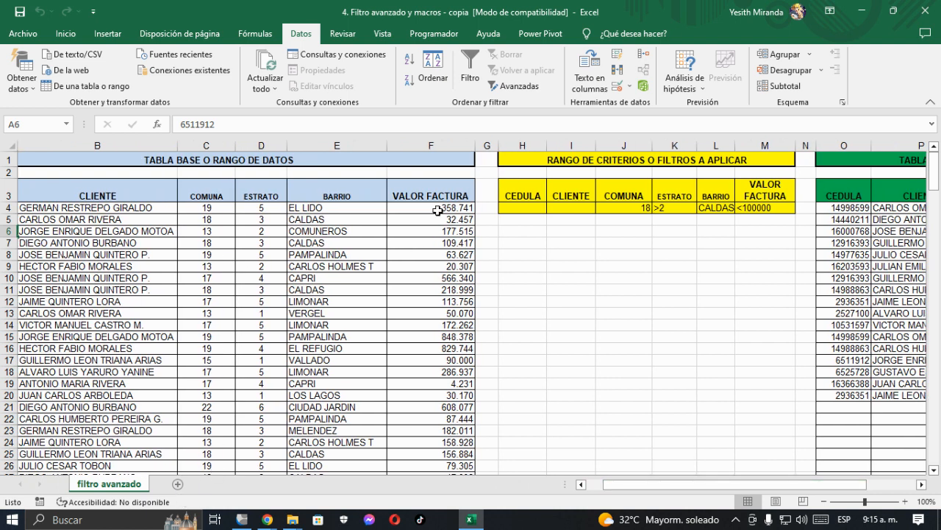
pyautogui.moveTo(429, 195); pyautogui.dragTo(5, 192)
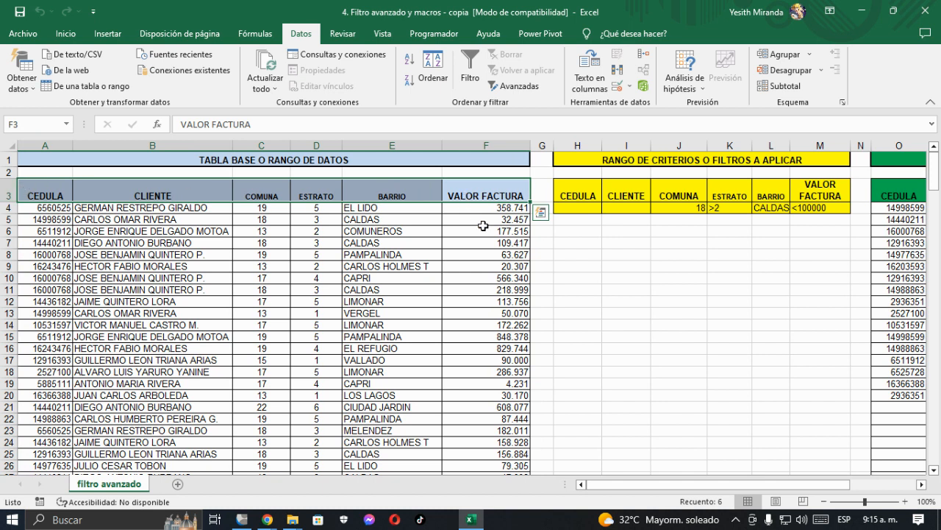
pyautogui.click(581, 198)
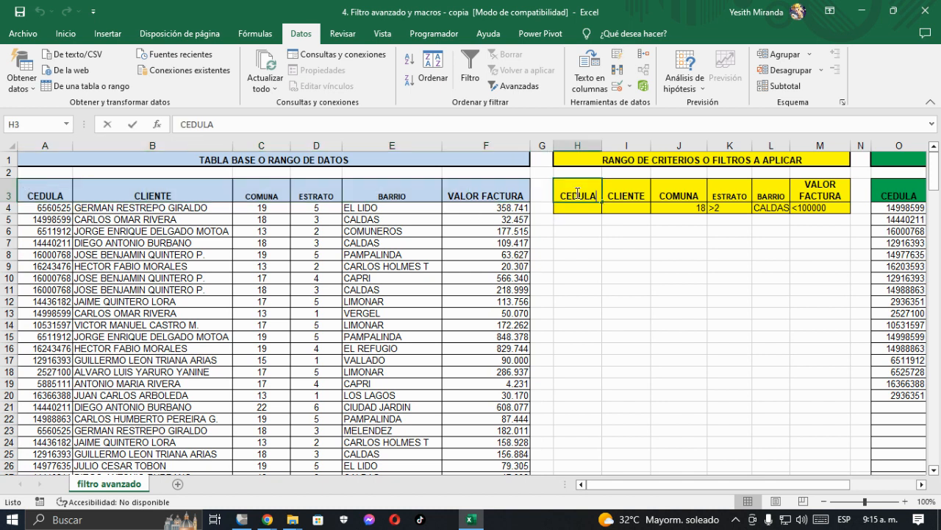
pyautogui.click(637, 262)
pyautogui.click(582, 197)
pyautogui.moveTo(593, 197); pyautogui.dragTo(836, 196)
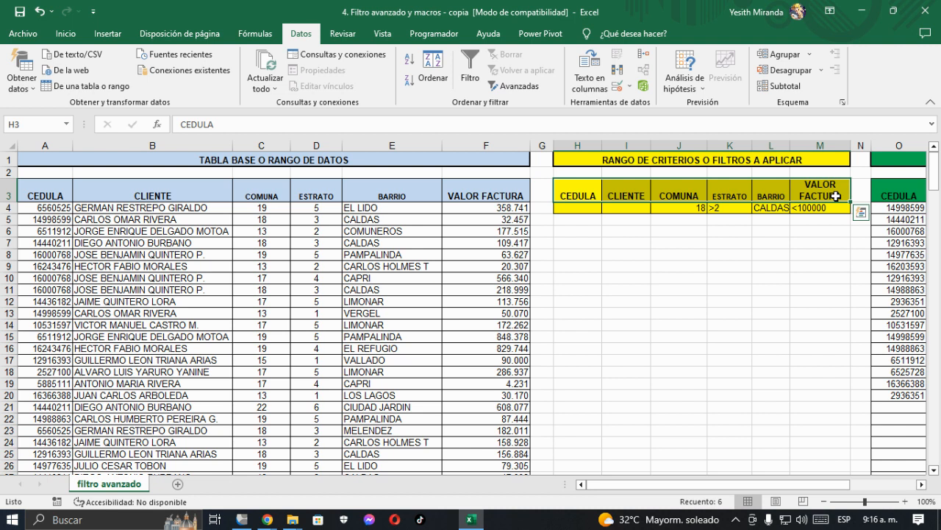
# Step: Compare the green results table headers in row 3 with those of the criteria range and the base table
pyautogui.press('Right')
pyautogui.press('Right')
pyautogui.press('Right')
pyautogui.press('Right')
pyautogui.press('Right')
pyautogui.press('Right')
pyautogui.press('Right')
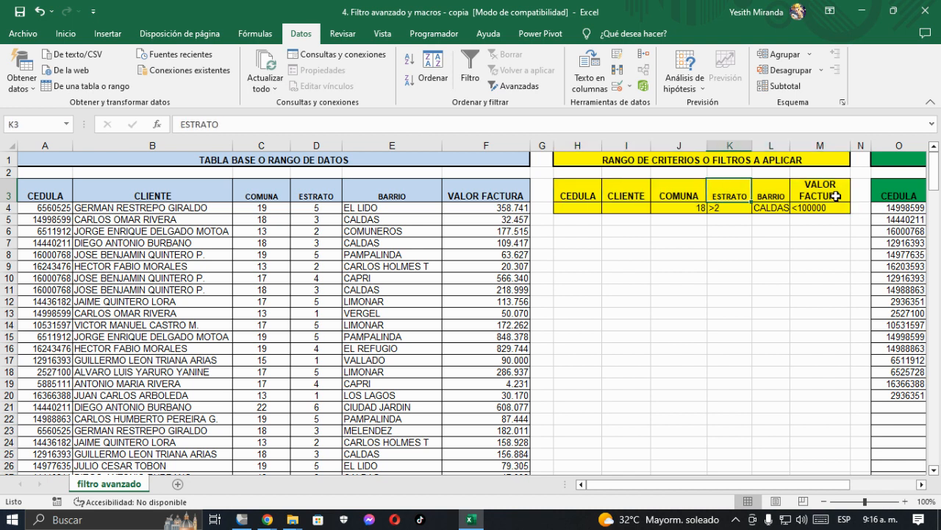
pyautogui.press('Right')
pyautogui.press('Right')
pyautogui.press('Right')
pyautogui.press('Right')
pyautogui.press('Right')
pyautogui.press('Right')
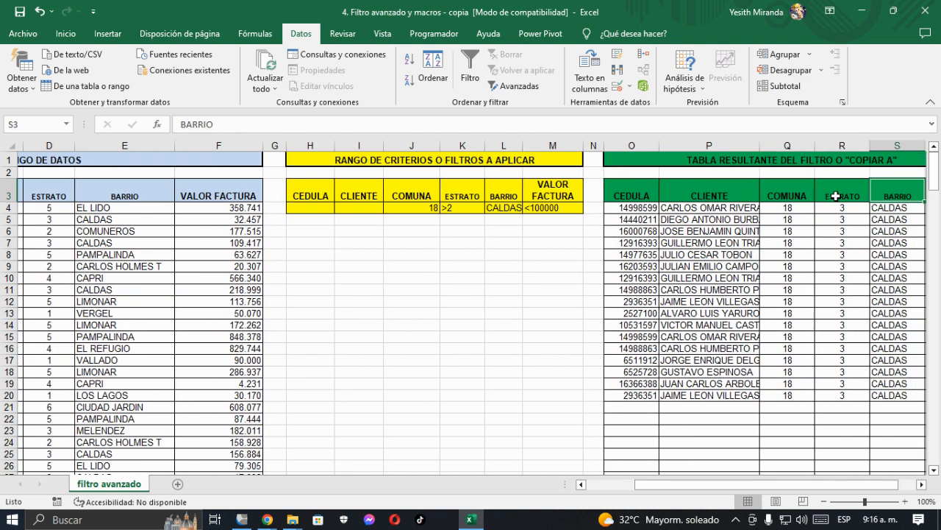
pyautogui.press('Left')
pyautogui.press('Left')
pyautogui.press('Left')
pyautogui.press('Left')
pyautogui.press('Left')
pyautogui.press('Left')
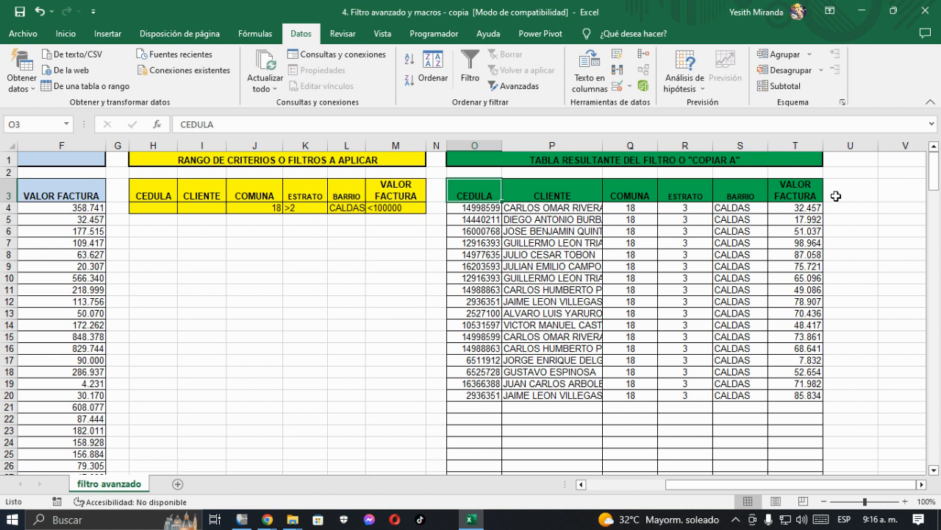
pyautogui.press('Left')
pyautogui.press('Home')
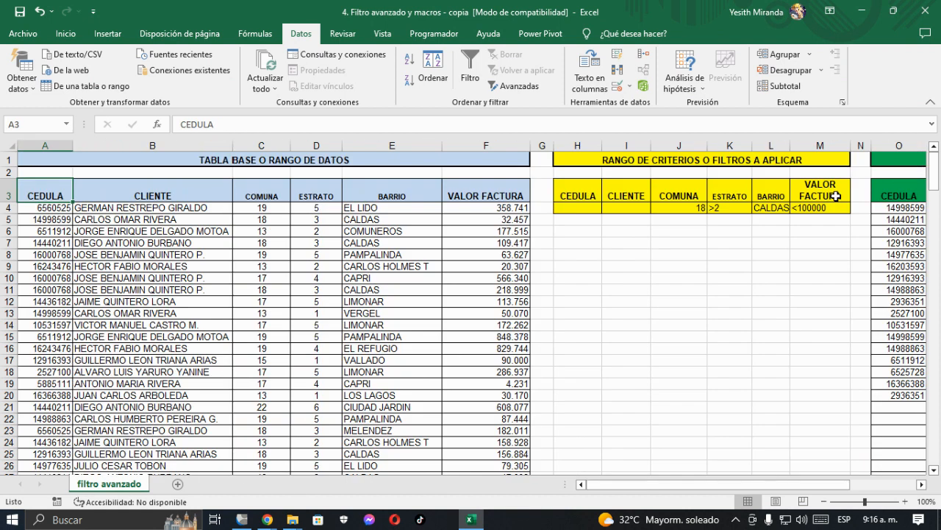
pyautogui.press('Right')
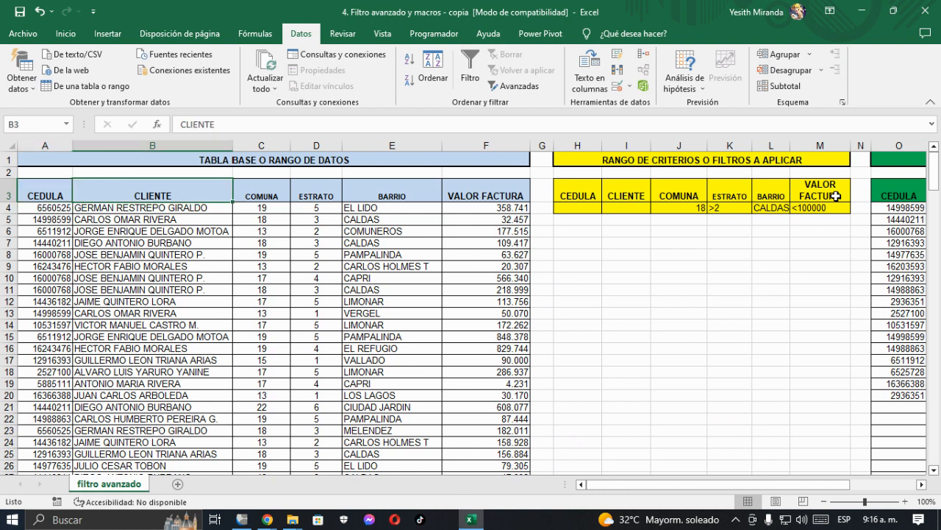
pyautogui.press('Right')
pyautogui.click(836, 196)
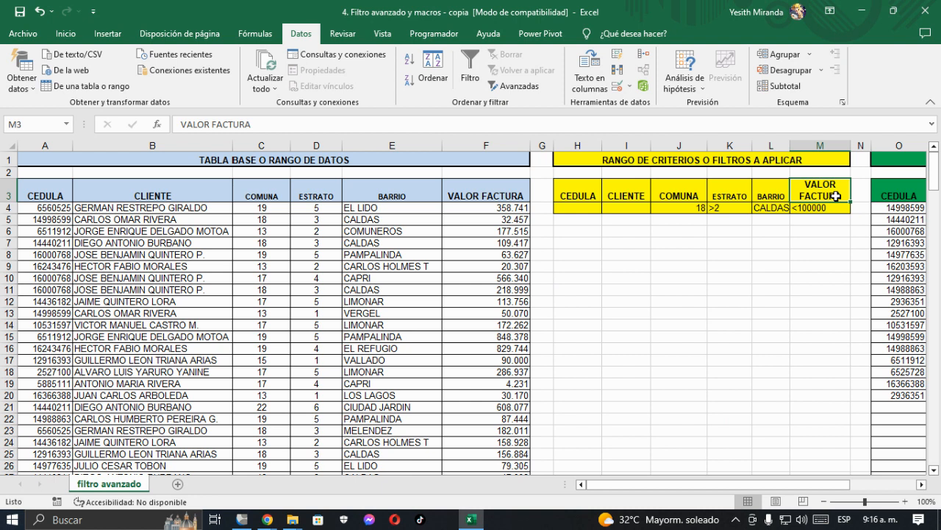
pyautogui.press('Right')
pyautogui.press('Right')
pyautogui.press('Right')
pyautogui.press('Right')
pyautogui.press('Right')
pyautogui.press('Right')
pyautogui.press('Right')
pyautogui.press('Right')
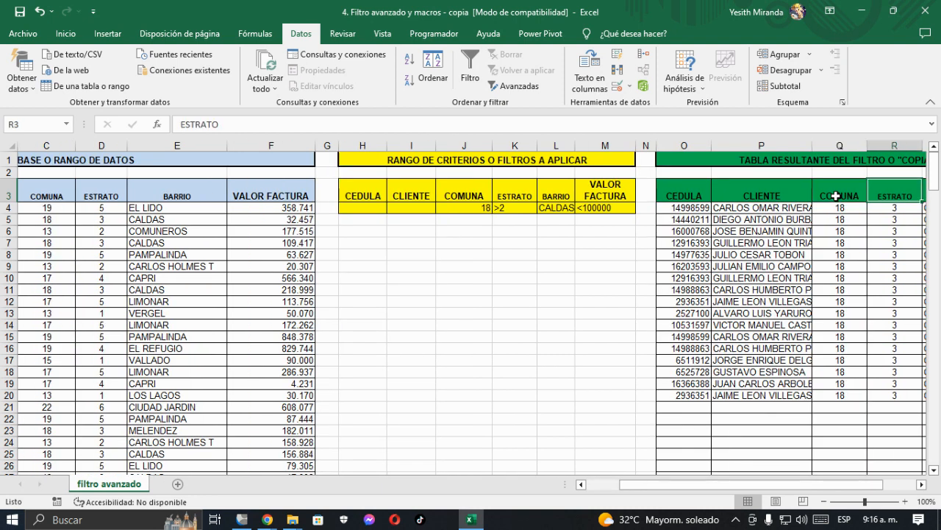
pyautogui.press('Left')
pyautogui.press('Left')
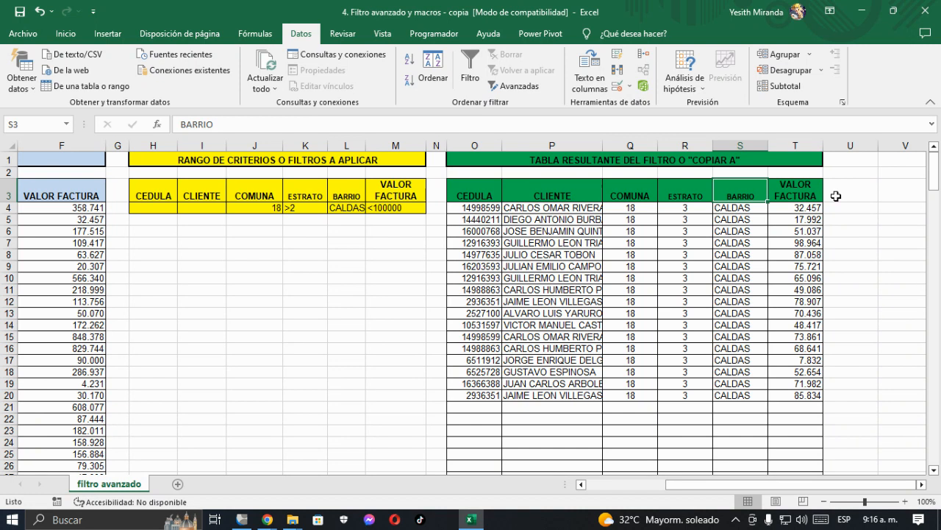
pyautogui.press('Left')
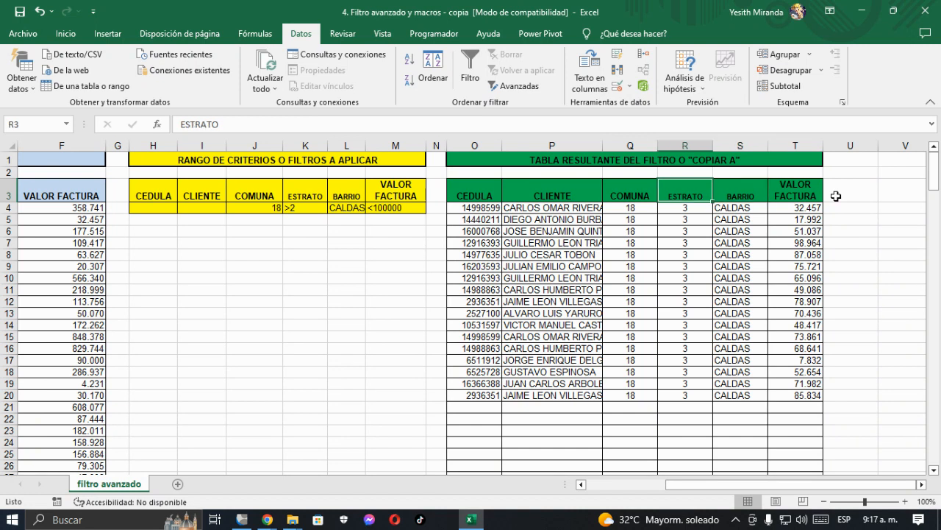
# Step: Go back and forth along row 3 to check the header names across the base table, criteria range and results table
pyautogui.press('Home')
pyautogui.press('Right')
pyautogui.press('Right')
pyautogui.press('Right')
pyautogui.press('Right')
pyautogui.press('Right')
pyautogui.press('Right')
pyautogui.press('Right')
pyautogui.press('Right')
pyautogui.press('Right')
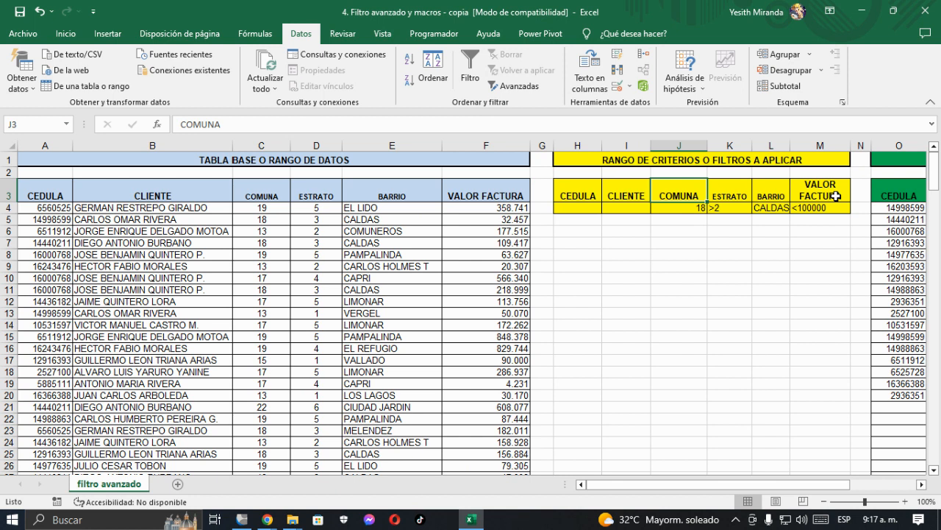
pyautogui.press('Right')
pyautogui.press('Right')
pyautogui.press('Right')
pyautogui.press('Right')
pyautogui.press('Right')
pyautogui.press('Right')
pyautogui.press('Right')
pyautogui.press('Right')
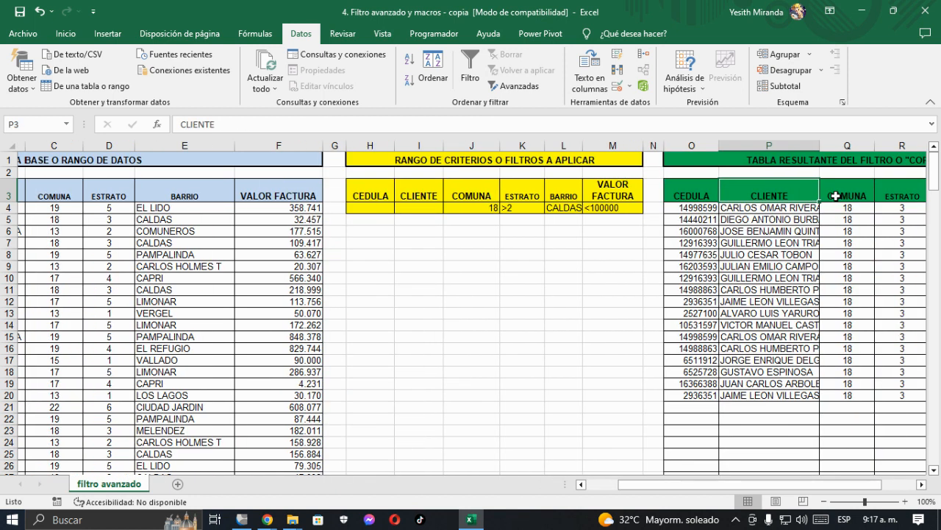
pyautogui.press('Right')
pyautogui.press('Right')
pyautogui.press('Right')
pyautogui.press('Right')
pyautogui.press('Left')
pyautogui.press('Left')
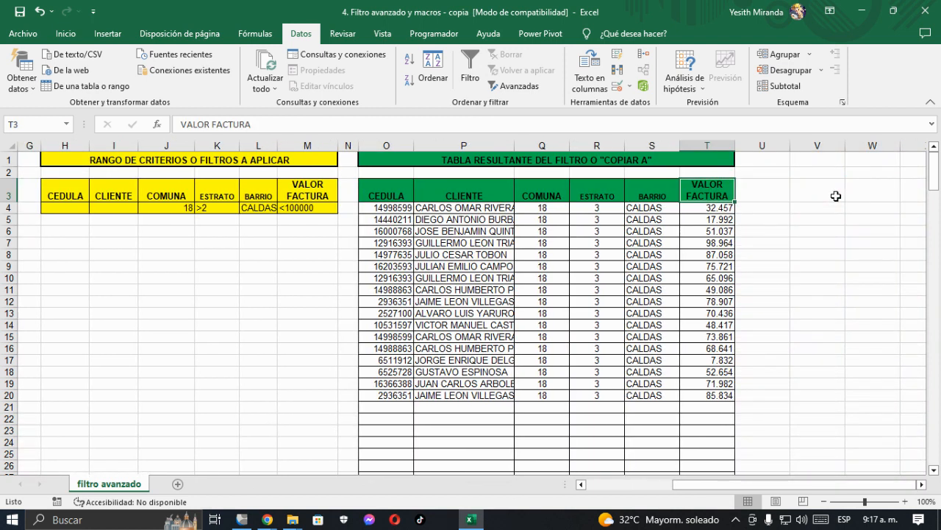
pyautogui.press('Left')
pyautogui.press('Left')
pyautogui.press('Left')
pyautogui.press('Left')
pyautogui.press('Left')
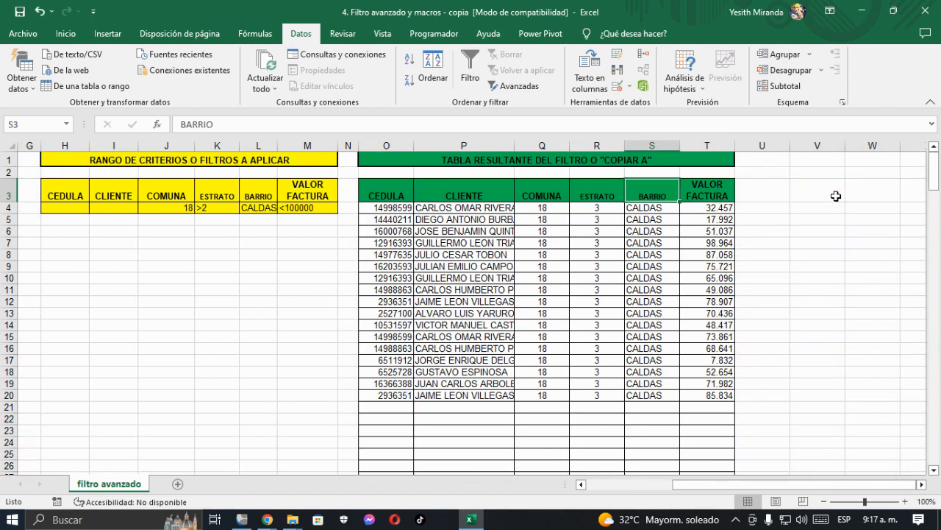
pyautogui.press('Home')
pyautogui.press('Right')
pyautogui.press('Right')
pyautogui.press('Right')
pyautogui.press('Right')
pyautogui.press('Right')
pyautogui.press('Right')
pyautogui.press('Right')
pyautogui.press('Right')
pyautogui.press('Right')
pyautogui.press('Right')
pyautogui.press('Right')
pyautogui.press('Right')
pyautogui.press('Right')
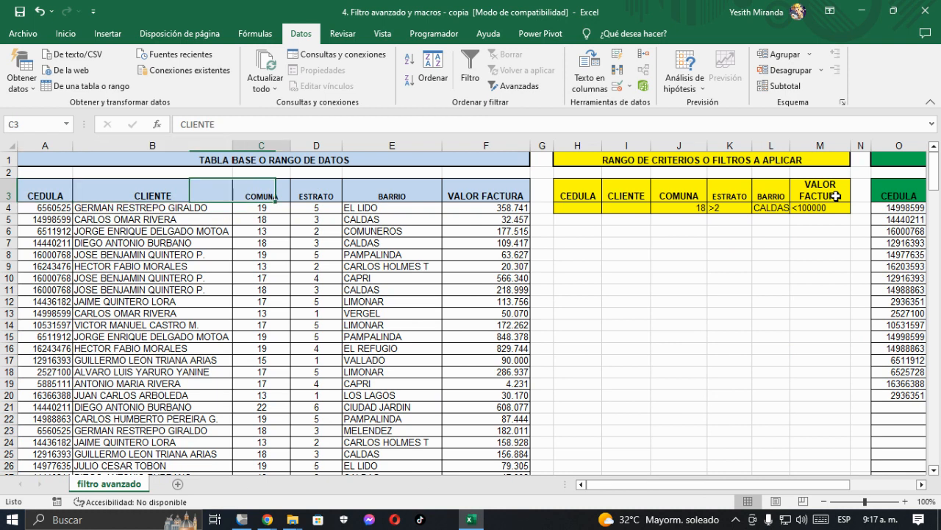
pyautogui.press('Right')
pyautogui.press('Right')
pyautogui.press('Right')
pyautogui.press('Right')
pyautogui.press('Right')
pyautogui.press('Right')
pyautogui.press('Right')
pyautogui.press('Right')
pyautogui.press('Right')
pyautogui.press('Right')
pyautogui.press('Right')
pyautogui.press('Right')
pyautogui.press('Left')
pyautogui.press('Left')
pyautogui.press('Left')
pyautogui.press('Left')
pyautogui.press('Left')
pyautogui.press('Left')
pyautogui.press('Left')
pyautogui.press('Left')
pyautogui.press('Left')
pyautogui.press('Left')
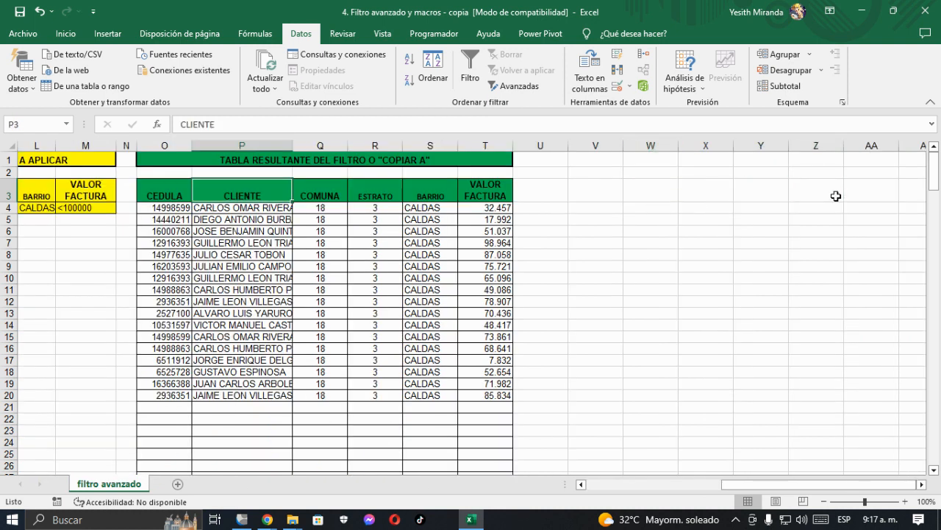
pyautogui.press('Left')
pyautogui.press('Left')
pyautogui.press('Left')
pyautogui.press('Left')
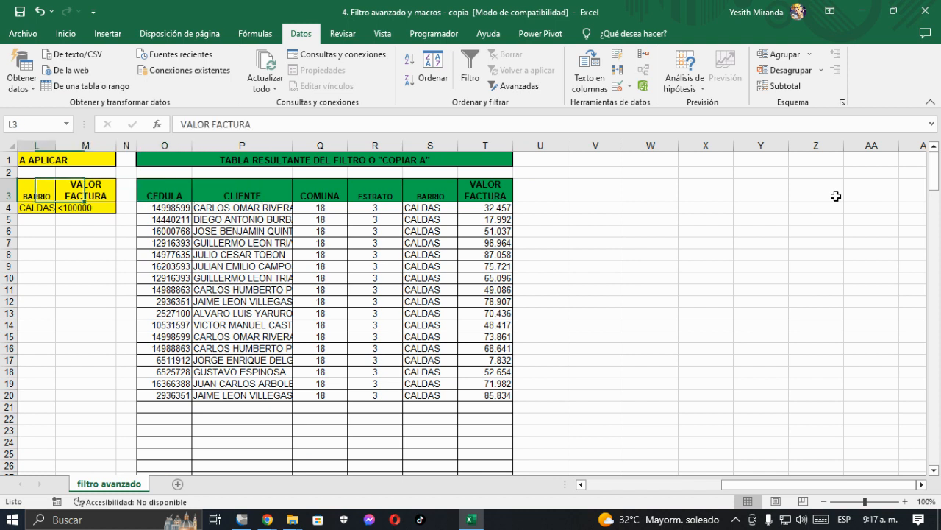
pyautogui.press('Left')
pyautogui.press('Left')
pyautogui.press('Left')
pyautogui.press('Left')
pyautogui.press('Left')
pyautogui.press('Left')
pyautogui.press('Left')
pyautogui.press('Left')
pyautogui.press('Left')
pyautogui.press('Left')
pyautogui.press('Up')
pyautogui.press('Down')
pyautogui.press('Down')
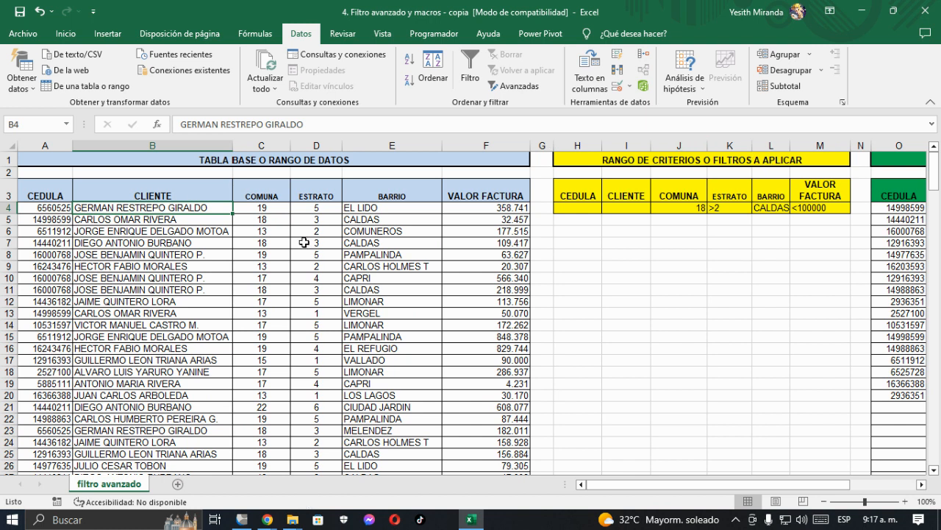
# Step: Add a new worksheet and paste a copy of the criteria range H1:M4 from the filtro avanzado sheet at cell A1
pyautogui.click(178, 484)
pyautogui.click(109, 484)
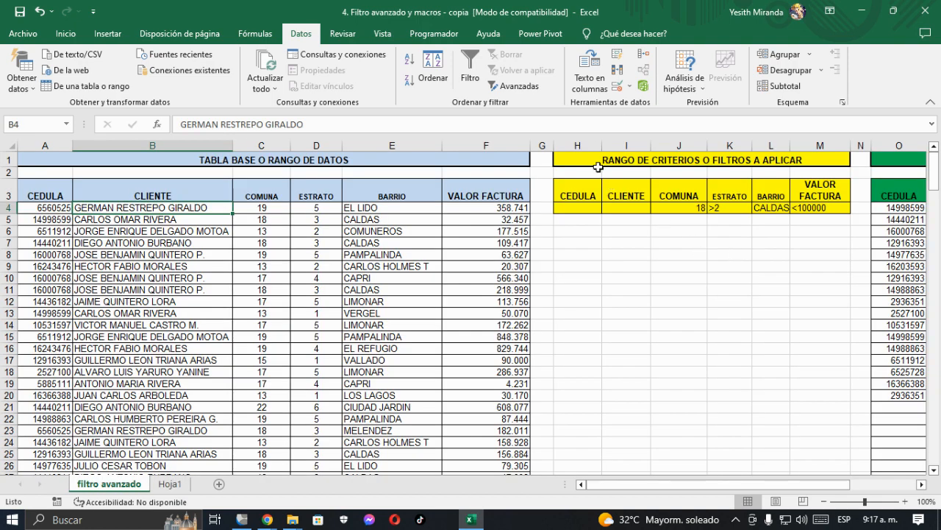
pyautogui.moveTo(573, 167); pyautogui.dragTo(839, 209)
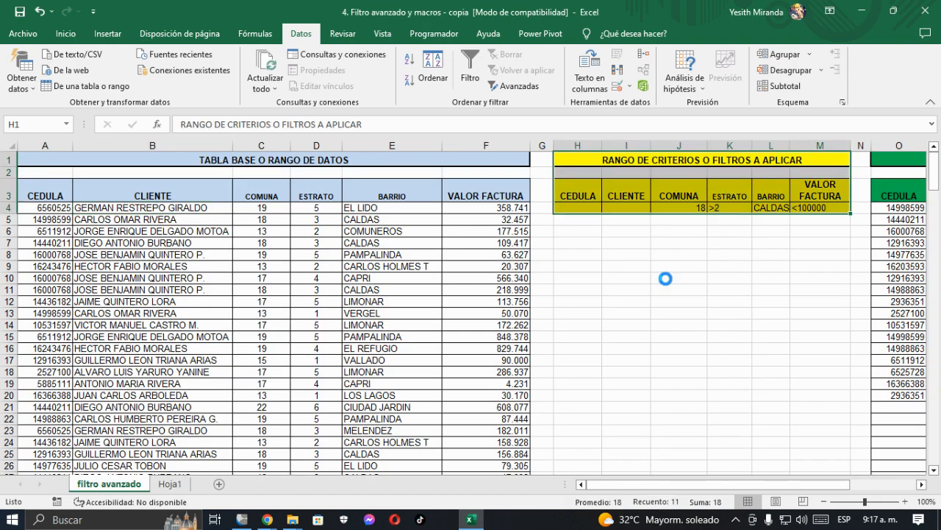
pyautogui.hotkey('ctrl', 'c')
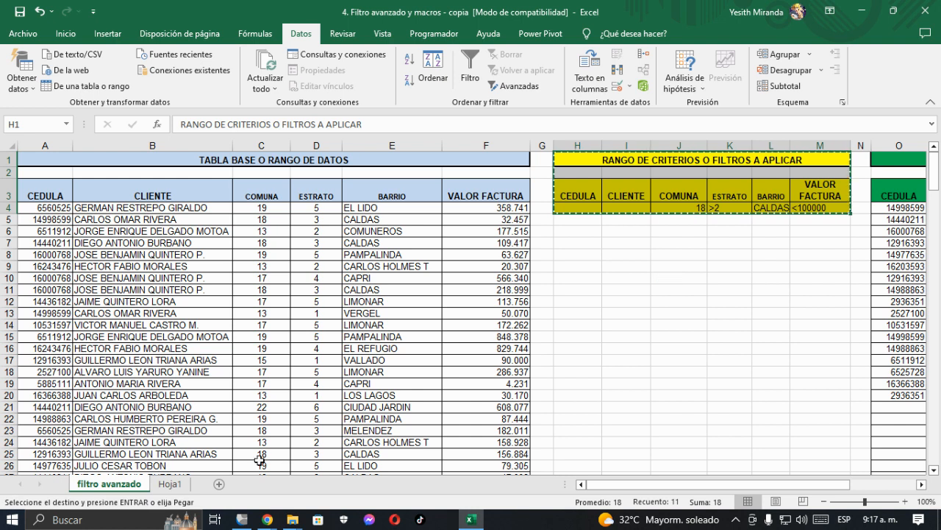
pyautogui.click(173, 483)
pyautogui.hotkey('ctrl', 'v')
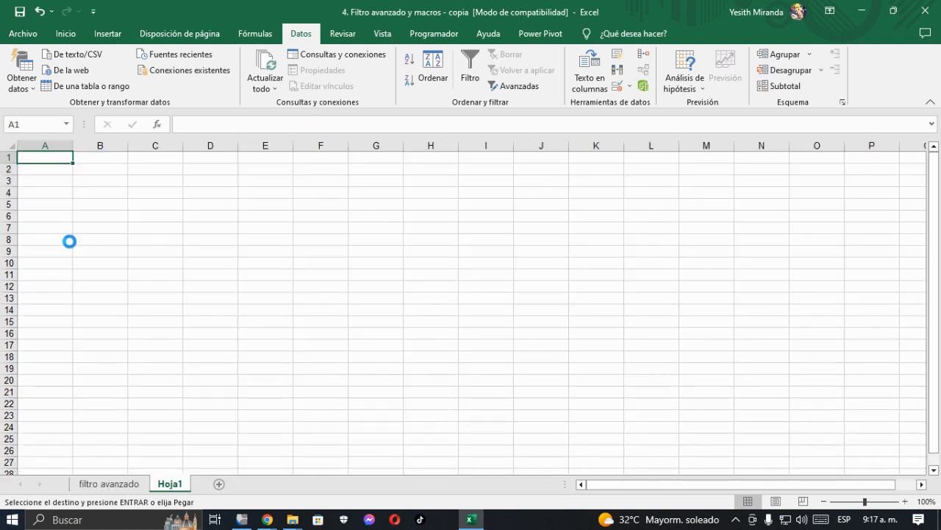
# Step: Clear the criteria values in C4:F4 of the criteria range copied to the new sheet
pyautogui.moveTo(159, 204); pyautogui.dragTo(330, 204)
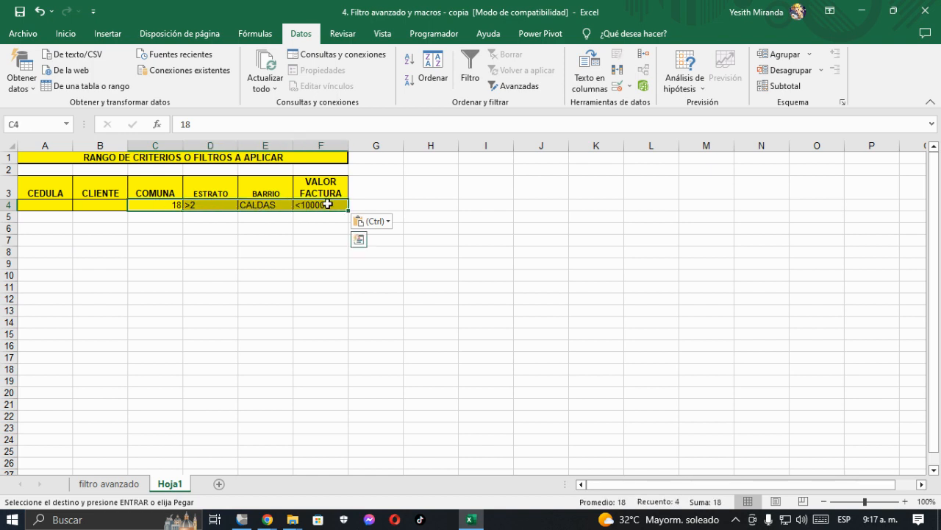
pyautogui.press('Delete')
pyautogui.click(260, 255)
# Step: Delete the CEDULA header and the cell beneath it (A3:A4) from the copied criteria range, shifting the remaining cells left
pyautogui.click(44, 183)
pyautogui.moveTo(44, 183); pyautogui.dragTo(35, 206)
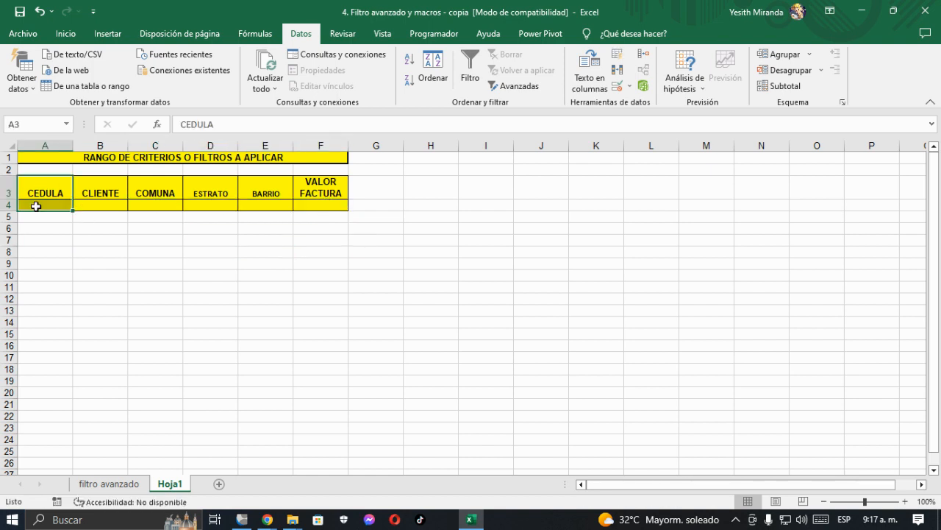
pyautogui.rightClick(35, 205)
pyautogui.click(66, 306)
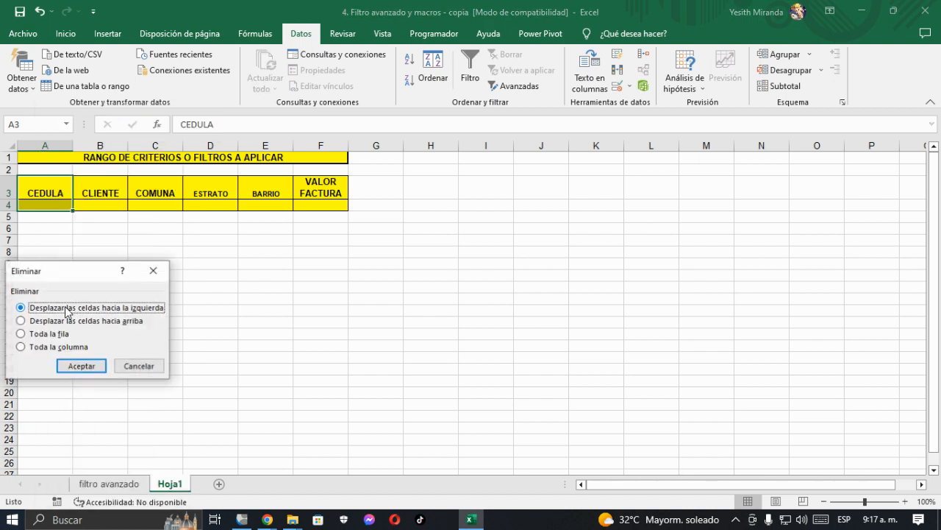
pyautogui.click(81, 366)
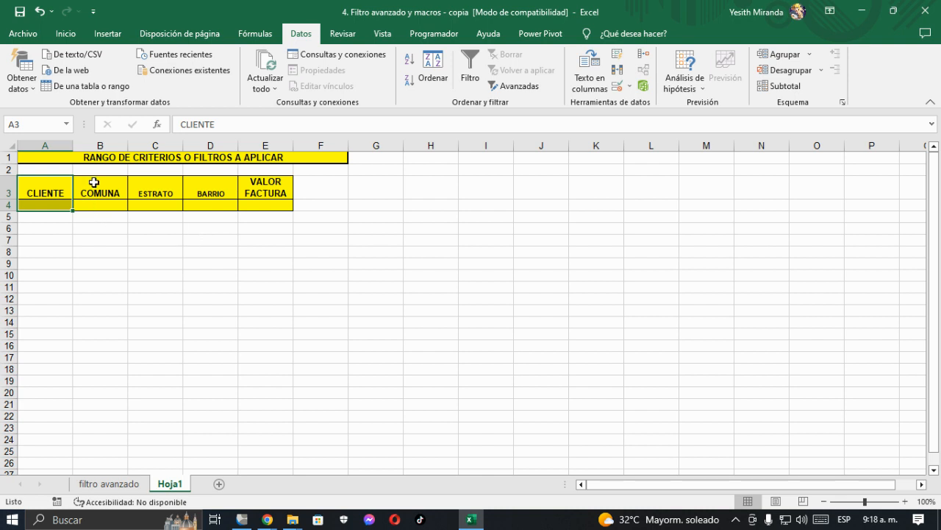
pyautogui.click(113, 265)
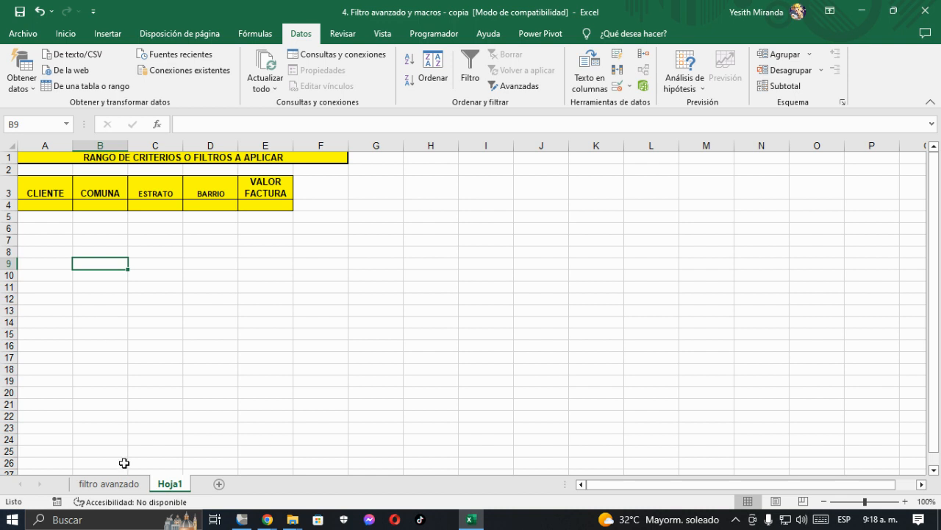
# Step: Return to the filtro avanzado sheet and review the row 3 headers from the criteria range's VALOR FACTURA into the results table
pyautogui.click(110, 483)
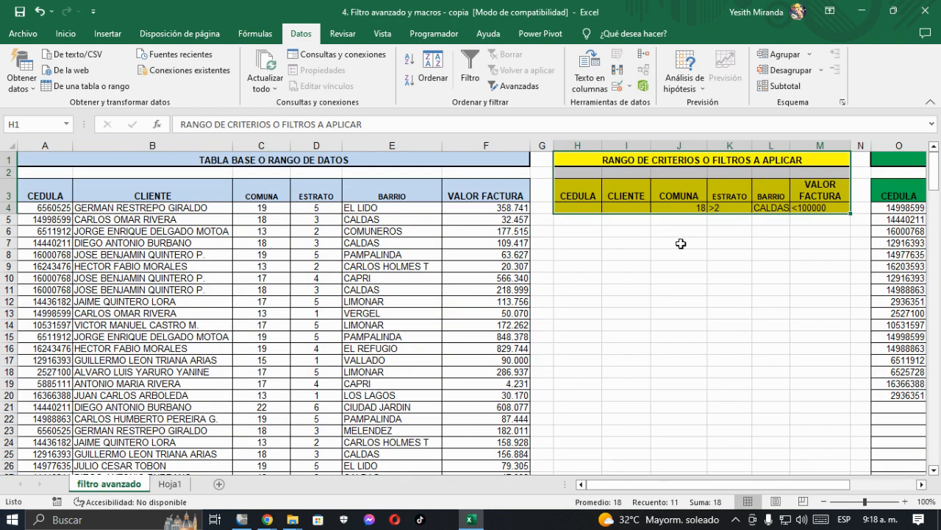
pyautogui.click(806, 193)
pyautogui.press('Right')
pyautogui.press('Right')
pyautogui.press('Right')
pyautogui.press('Right')
pyautogui.press('Right')
pyautogui.press('Right')
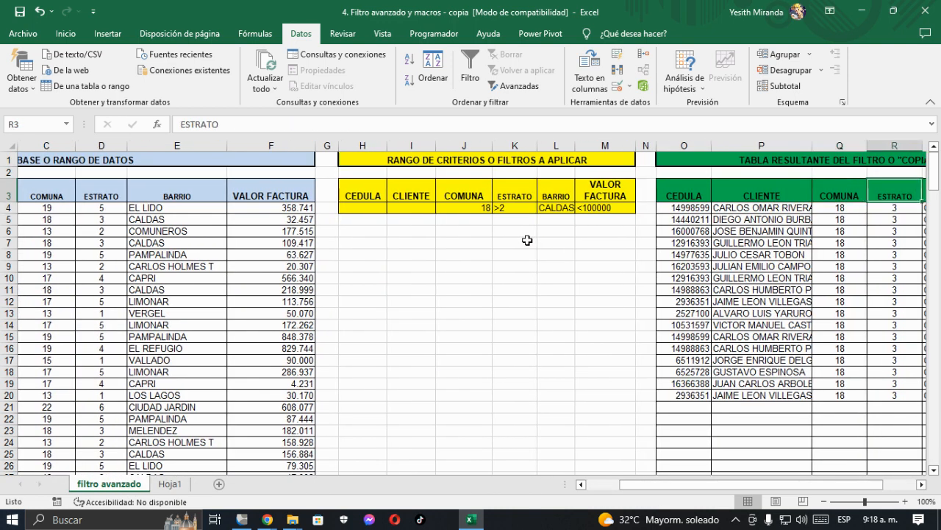
# Step: Copy the results table's title and header rows O1:T3 from the filtro avanzado sheet and paste them at A7 on Hoja1
pyautogui.moveTo(660, 160); pyautogui.dragTo(660, 186)
pyautogui.hotkey('ctrl', 'c')
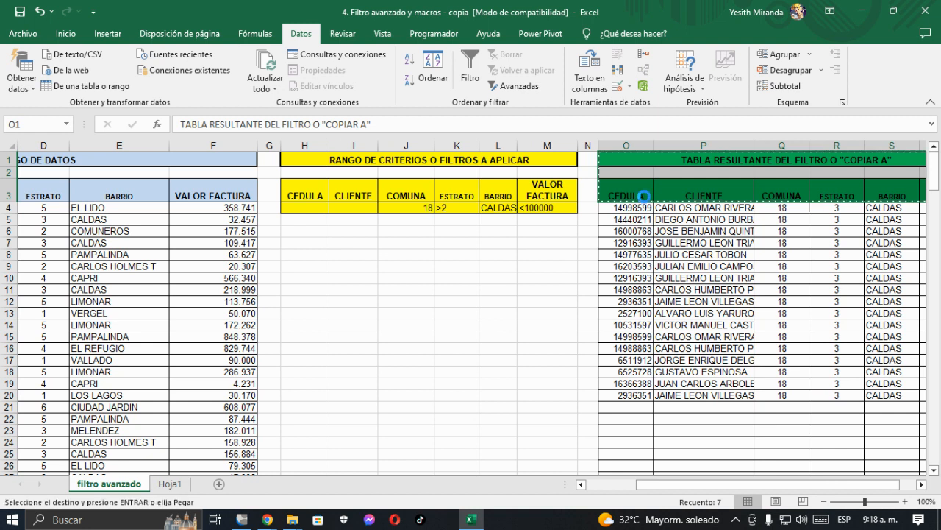
pyautogui.click(169, 483)
pyautogui.click(33, 239)
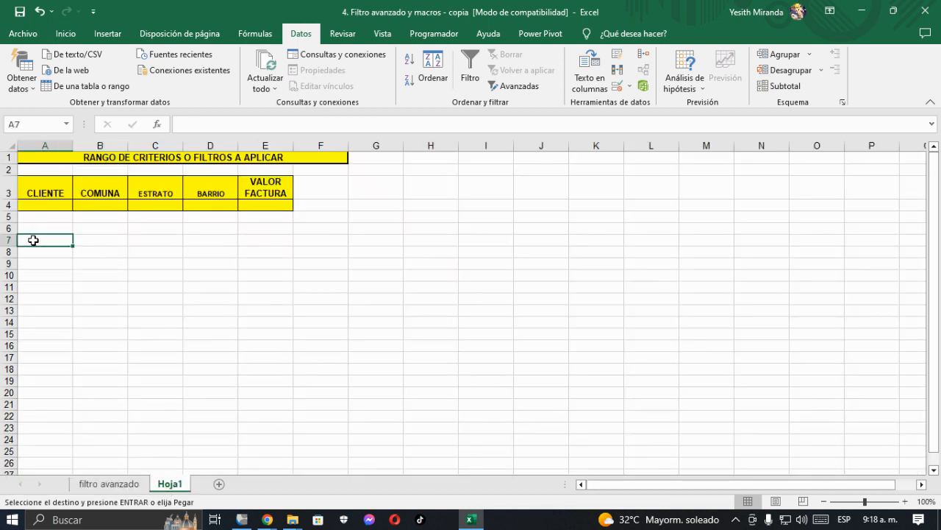
pyautogui.hotkey('ctrl', 'v')
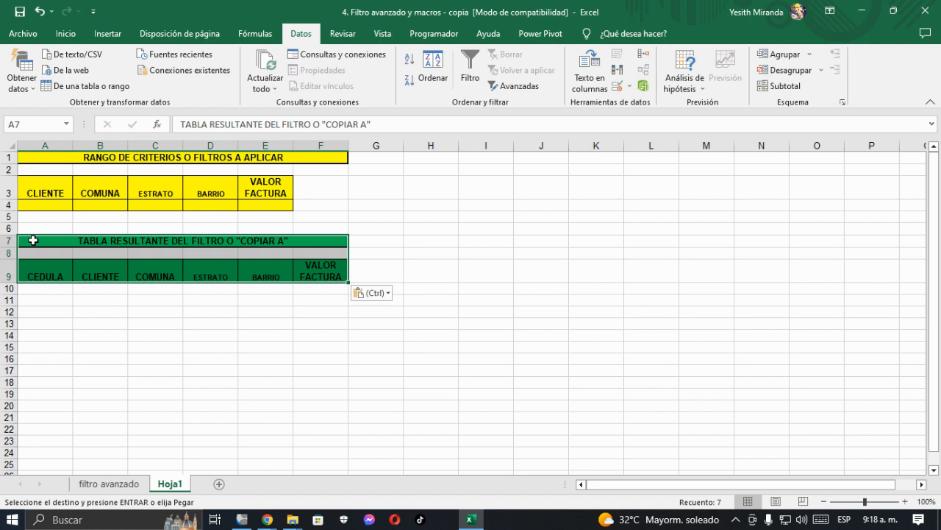
pyautogui.click(251, 331)
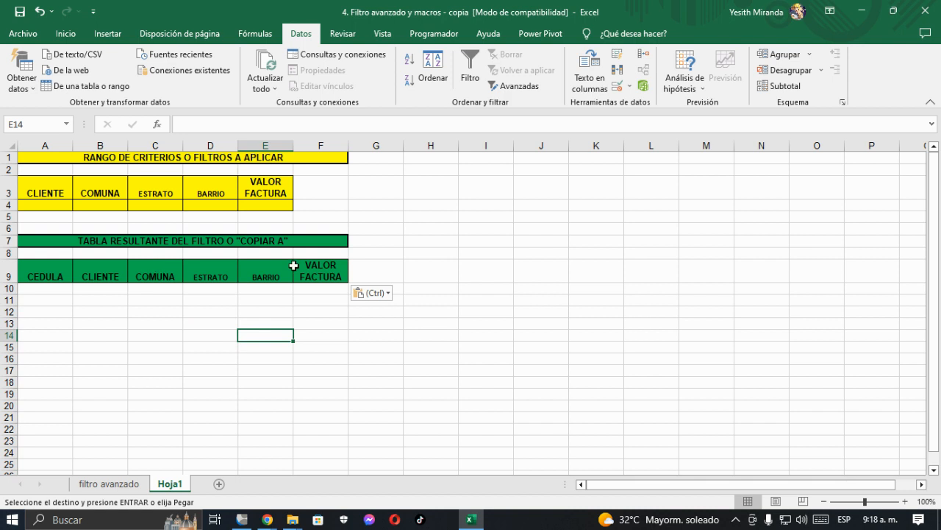
# Step: Delete the ESTRATO header and the cells beneath it (D9:D15) from the copied results table, shifting the remaining cells left
pyautogui.click(205, 266)
pyautogui.moveTo(204, 265); pyautogui.dragTo(209, 345)
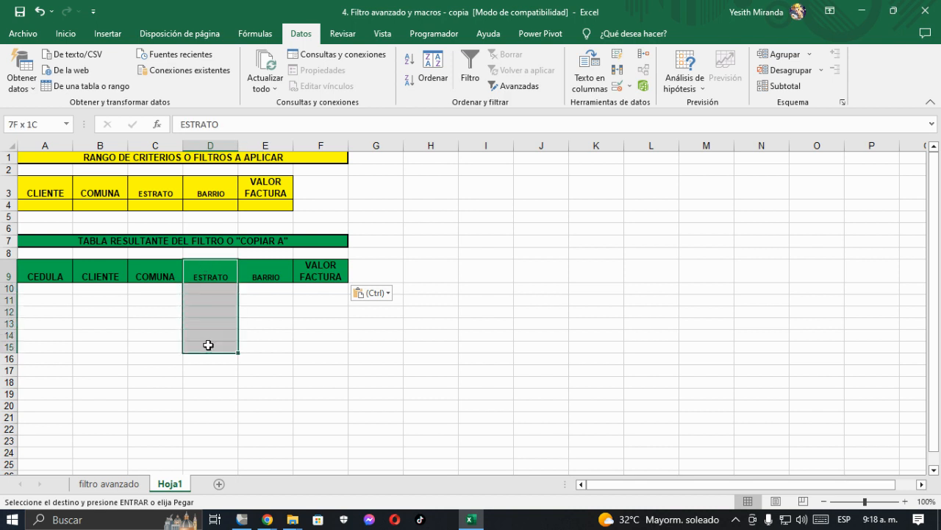
pyautogui.rightClick(208, 345)
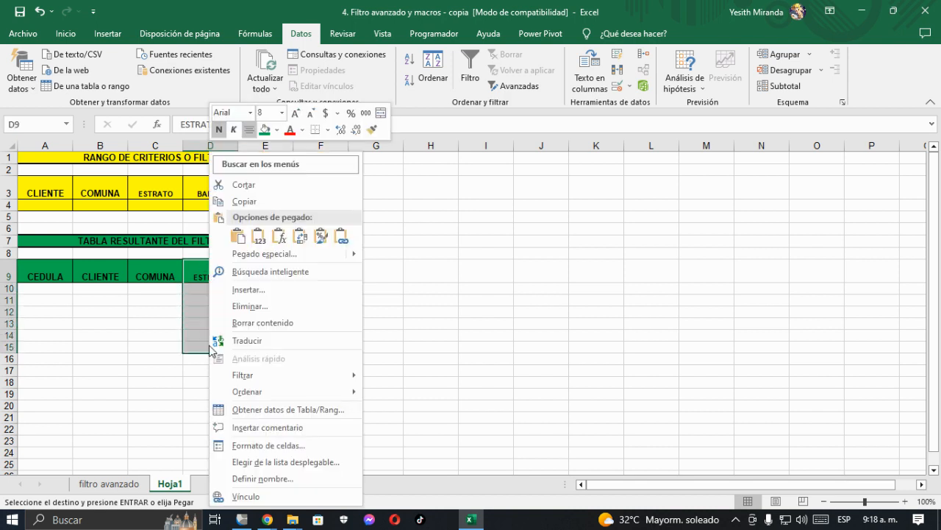
pyautogui.click(257, 309)
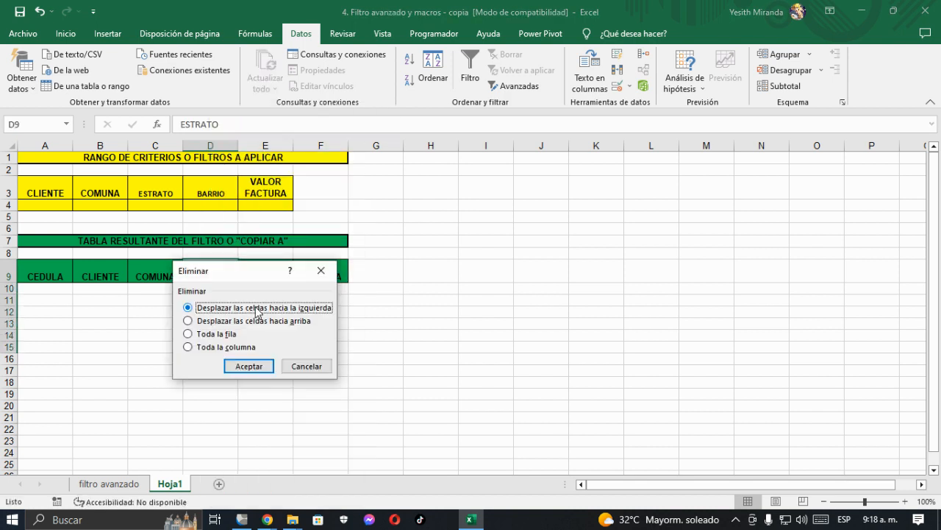
pyautogui.click(250, 367)
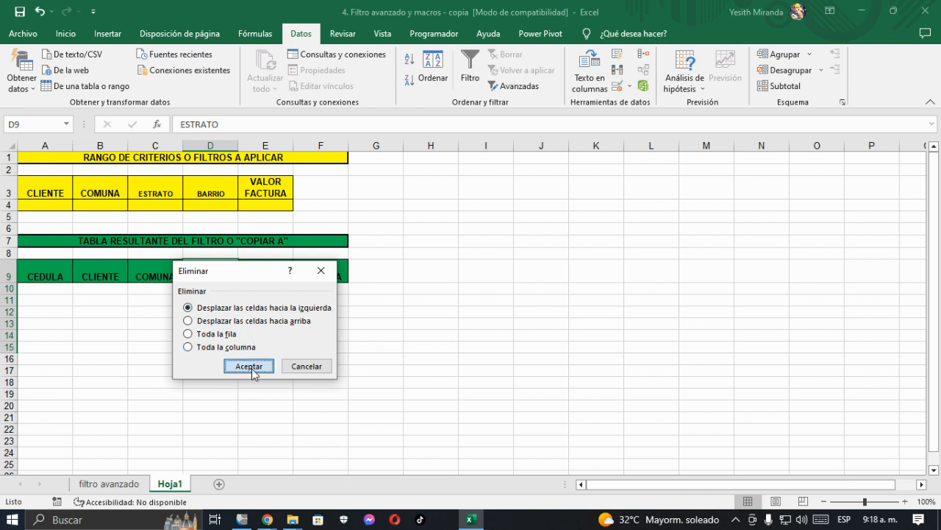
pyautogui.click(304, 333)
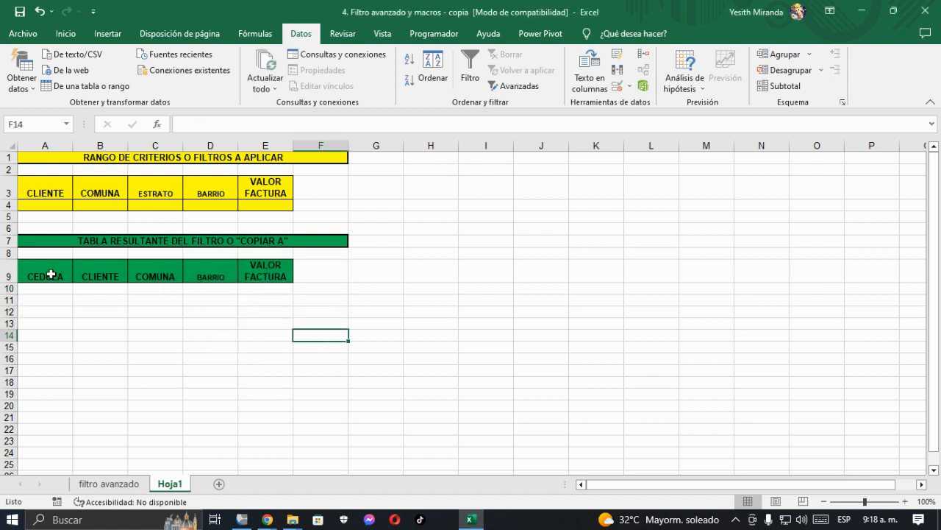
# Step: Delete the CLIENTE header and the cells beneath it (B9:B12) from the copied results table, shifting the remaining cells left
pyautogui.moveTo(100, 273); pyautogui.dragTo(96, 309)
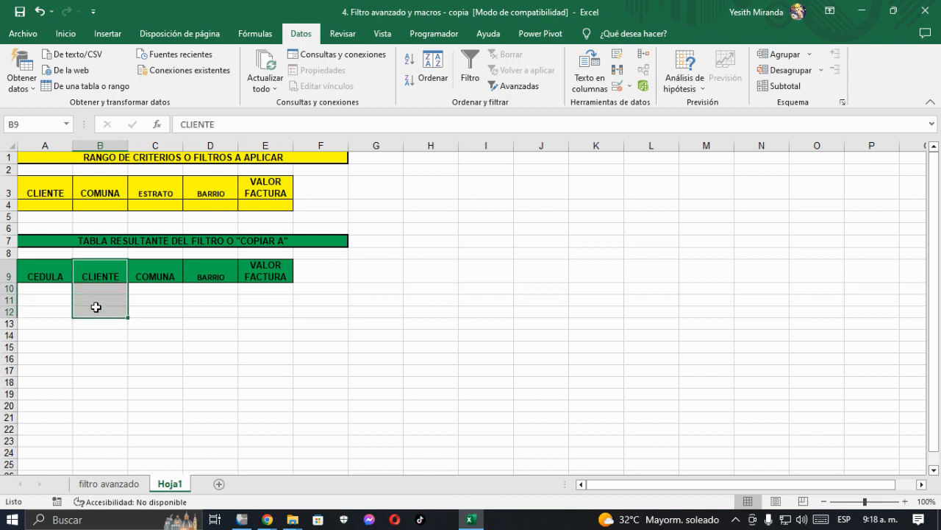
pyautogui.rightClick(96, 310)
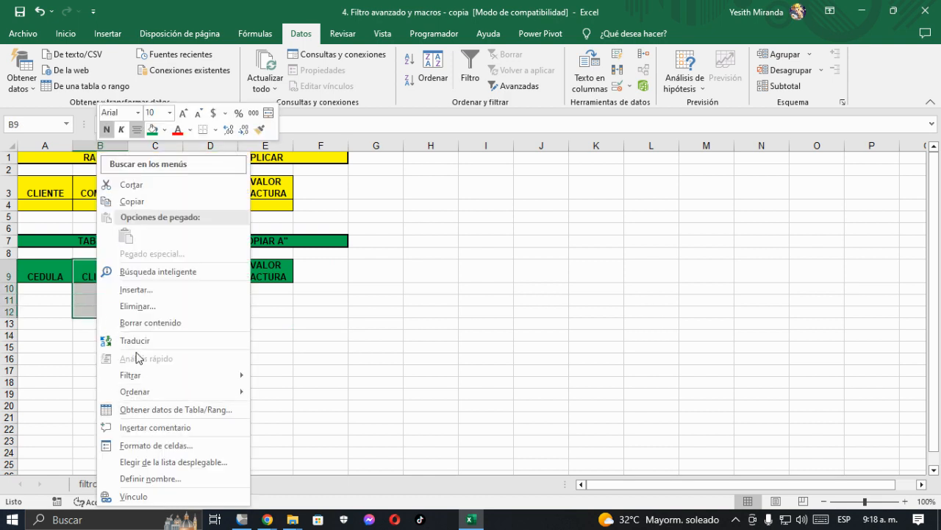
pyautogui.click(137, 305)
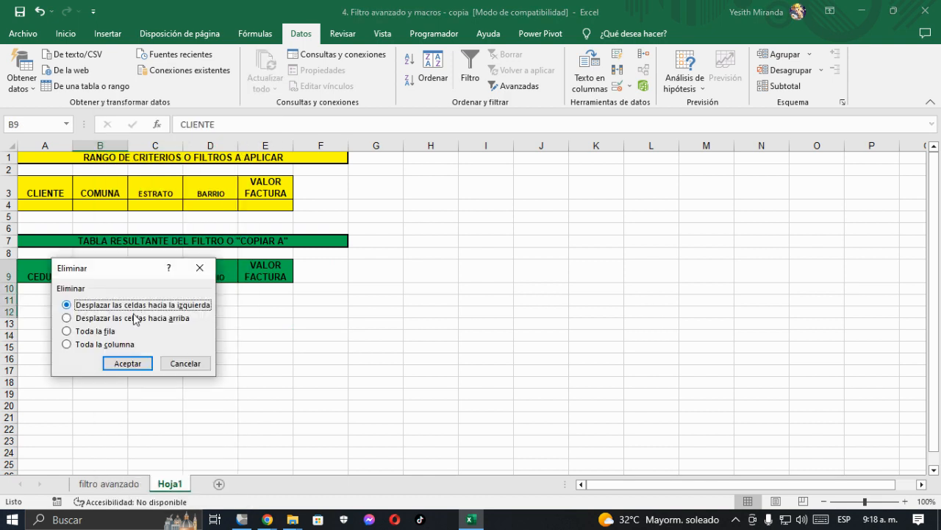
pyautogui.click(128, 365)
pyautogui.click(127, 360)
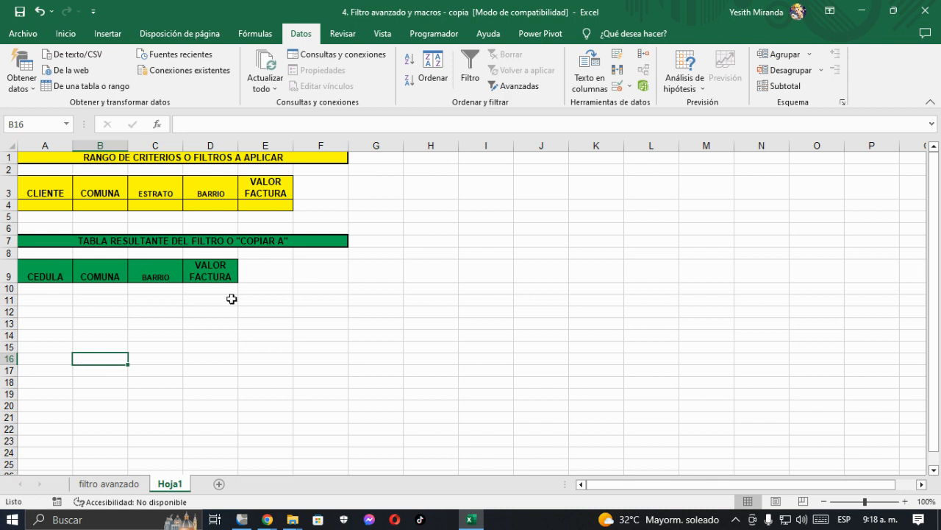
# Step: Set the ESTRATO criterion in cell C4 of Hoja1 to 2
pyautogui.click(138, 484)
pyautogui.click(171, 485)
pyautogui.click(405, 189)
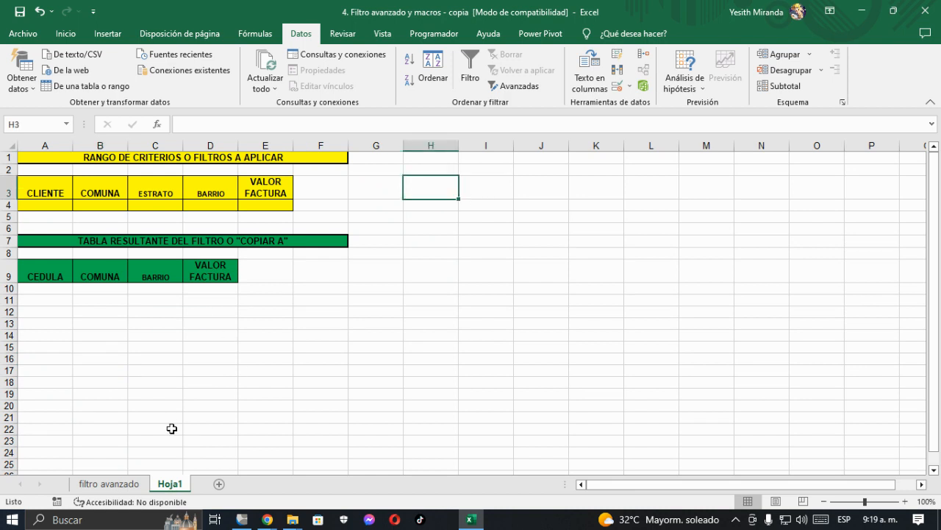
pyautogui.doubleClick(162, 205)
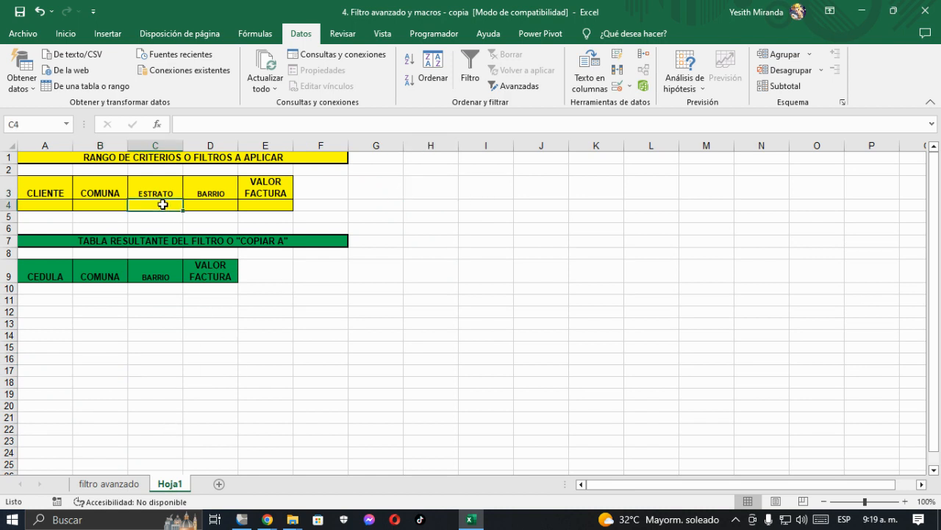
pyautogui.write('2')
pyautogui.press('Return')
pyautogui.click(158, 207)
pyautogui.click(430, 189)
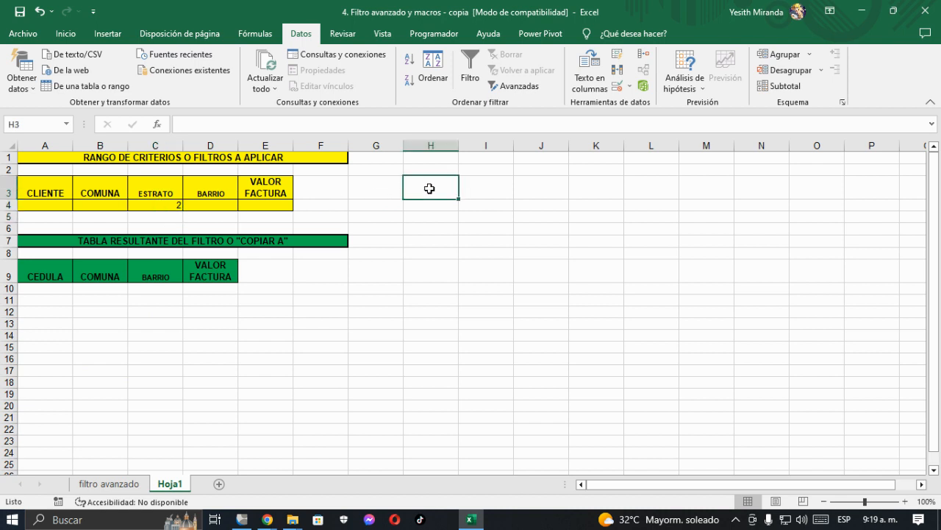
# Step: Change the base table's title in A1 of the filtro avanzado sheet to "TABLA BASE O RANGO DE LA LISTA"
pyautogui.click(115, 489)
pyautogui.click(115, 211)
pyautogui.press('Left')
pyautogui.press('Left')
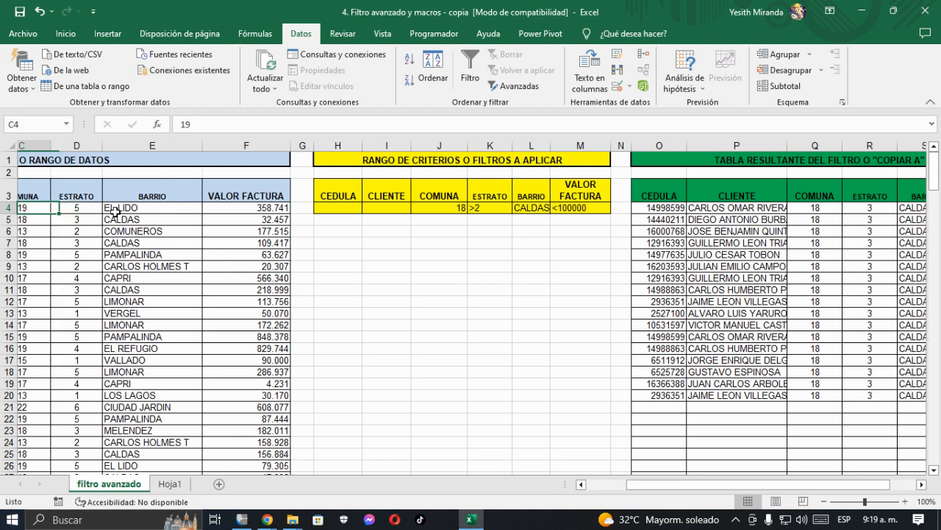
pyautogui.press('Left')
pyautogui.press('Left')
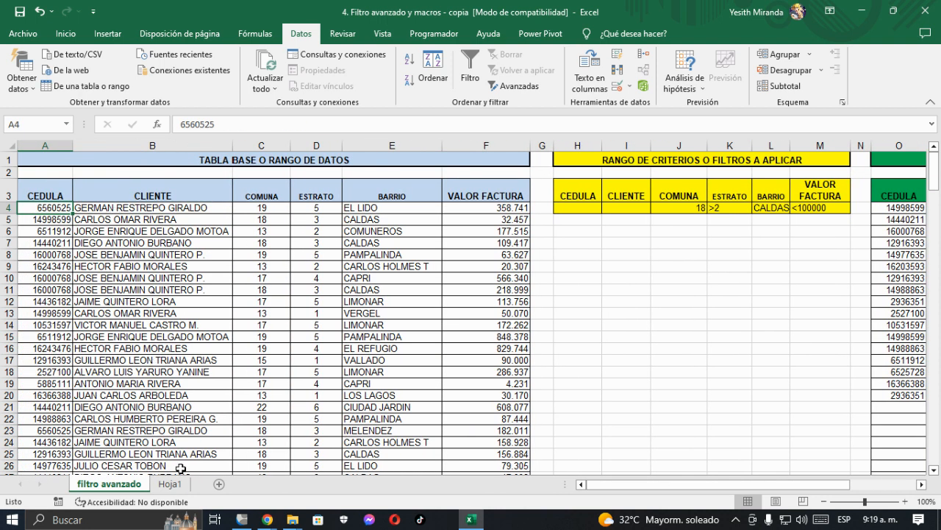
pyautogui.click(189, 163)
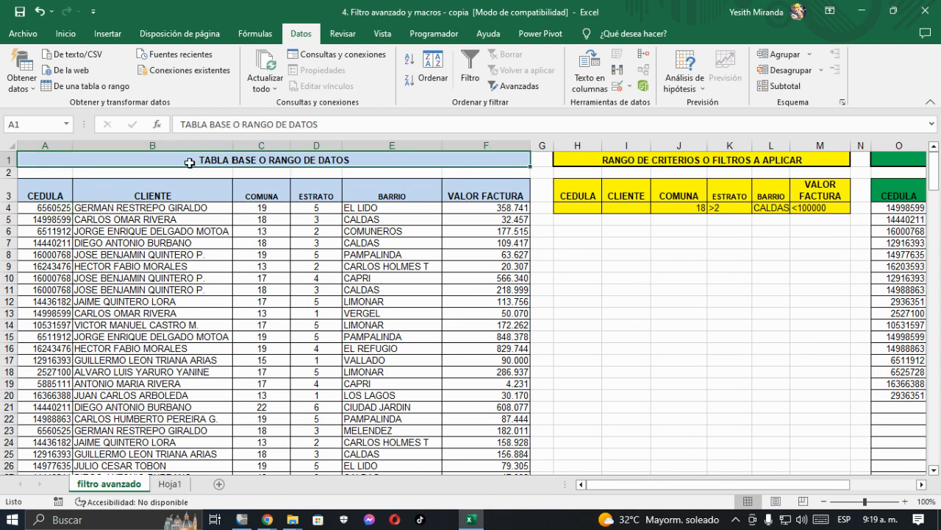
pyautogui.moveTo(287, 125); pyautogui.dragTo(329, 133)
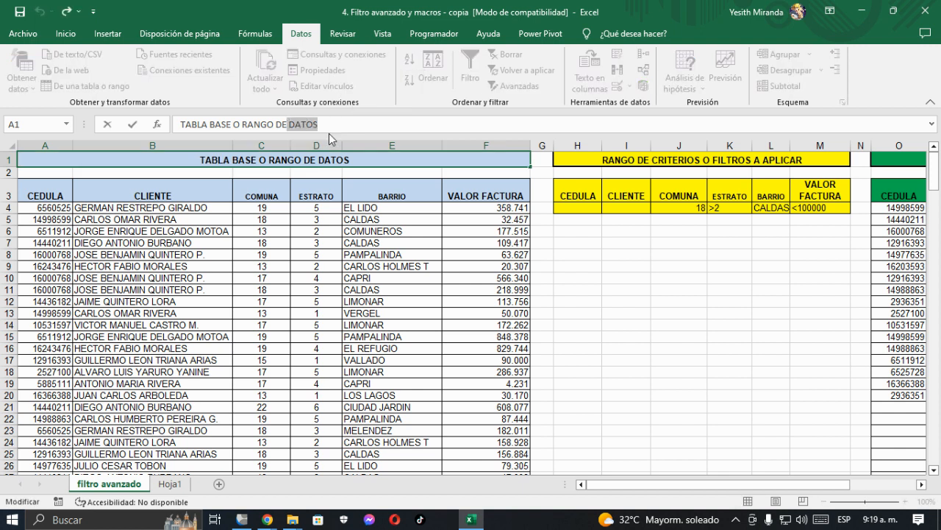
pyautogui.write('DE')
pyautogui.press('BackSpace')
pyautogui.press('BackSpace')
pyautogui.write('LA LISTA')
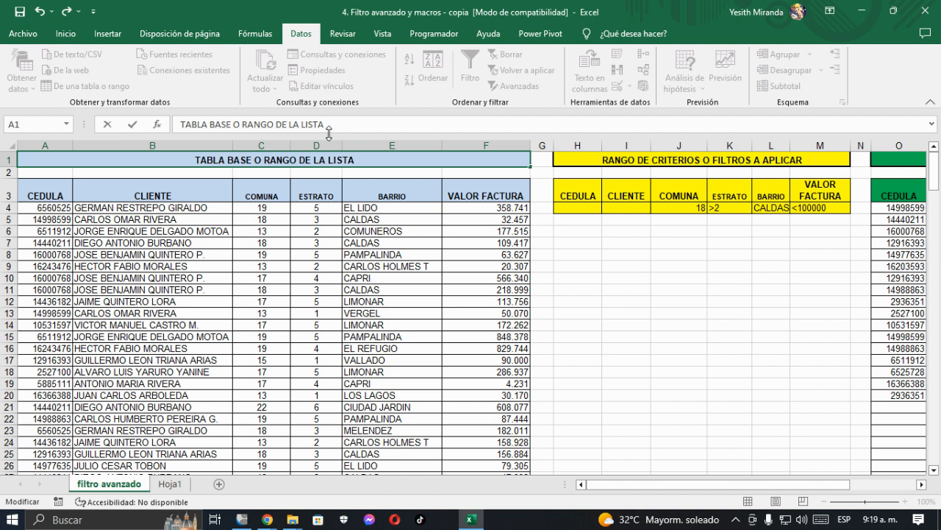
pyautogui.press('Return')
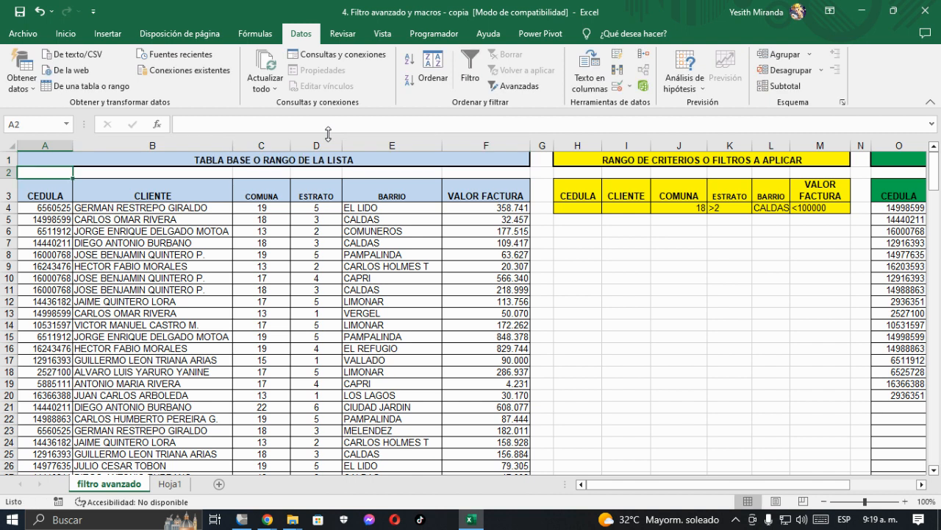
# Step: Start an advanced filter from Hoja1 that copies to another location, with the list range A3:F216 of the filtro avanzado sheet
pyautogui.click(170, 483)
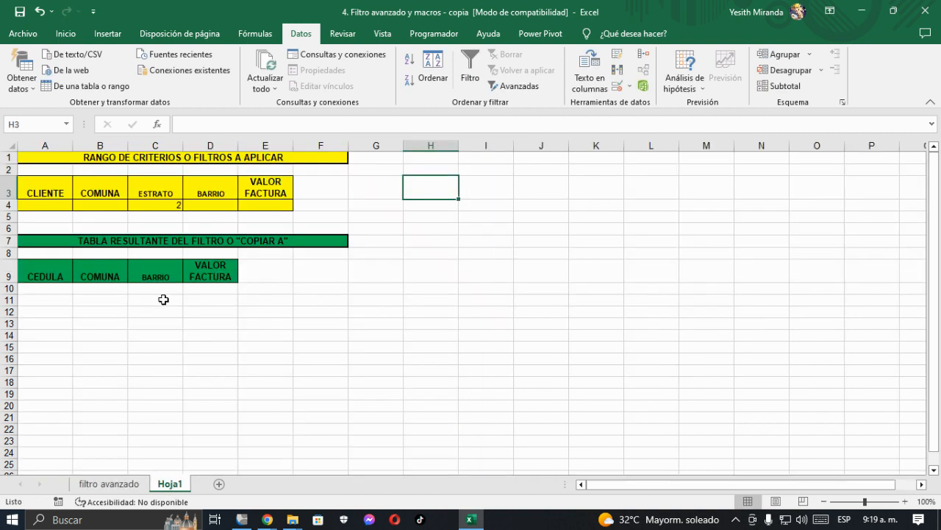
pyautogui.click(483, 197)
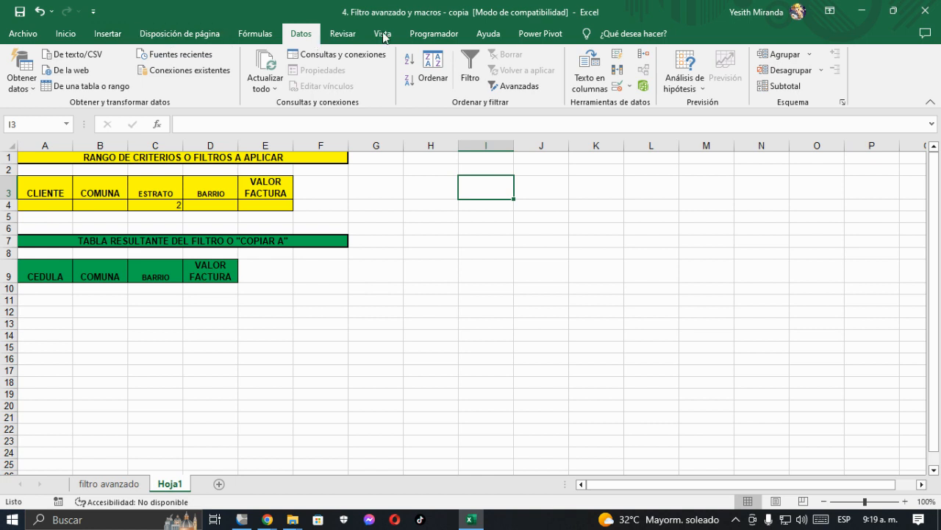
pyautogui.click(514, 87)
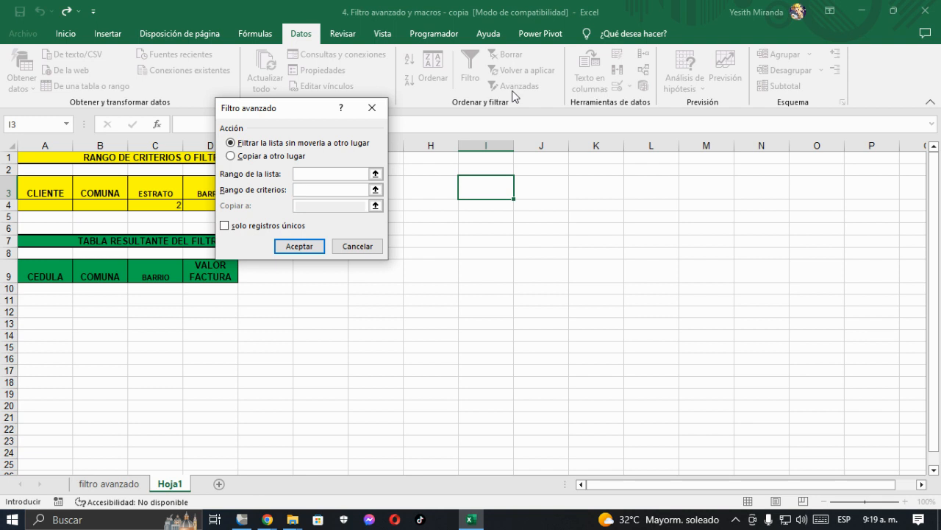
pyautogui.click(232, 156)
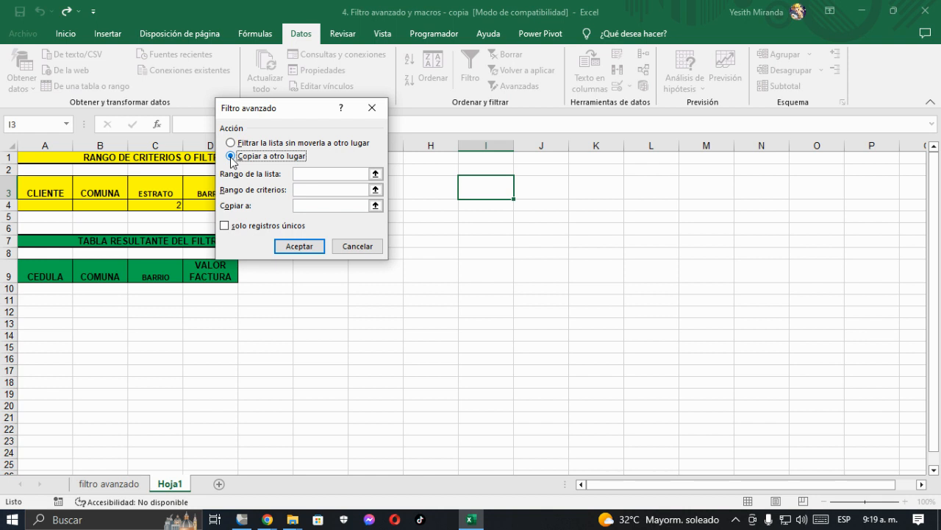
pyautogui.click(315, 174)
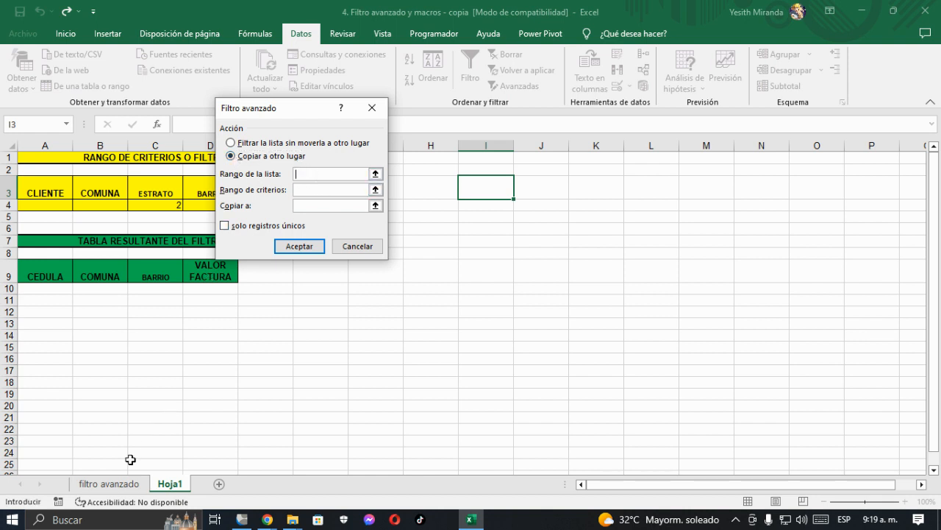
pyautogui.click(133, 486)
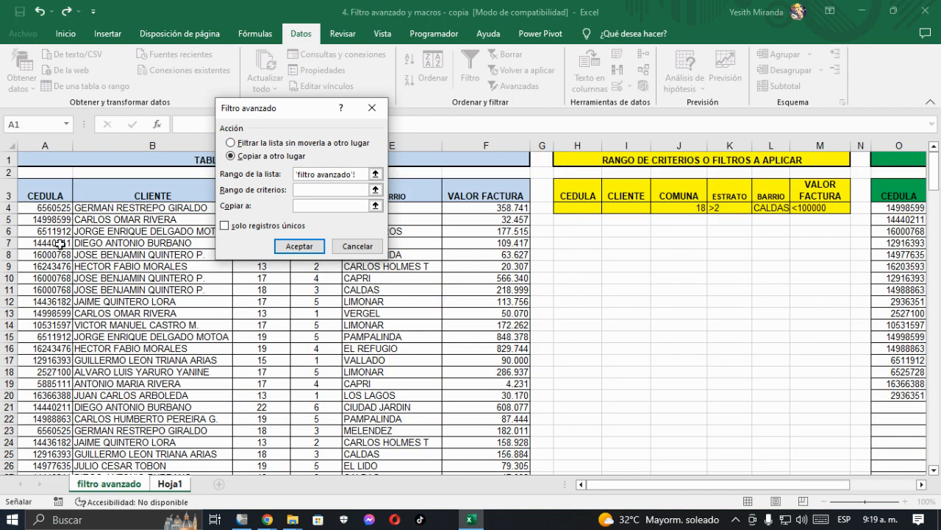
pyautogui.click(45, 197)
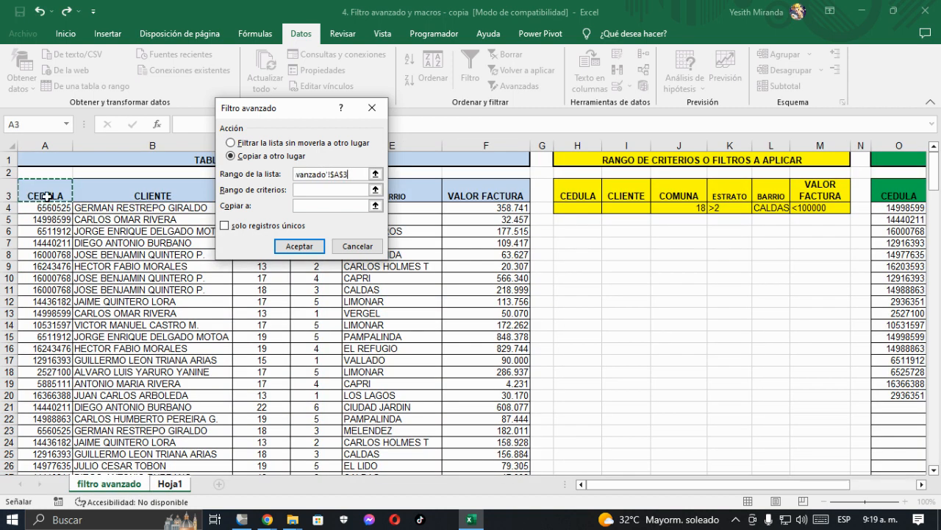
pyautogui.hotkey('ctrl', 'shift', 'Right')
pyautogui.hotkey('ctrl', 'shift', 'Down')
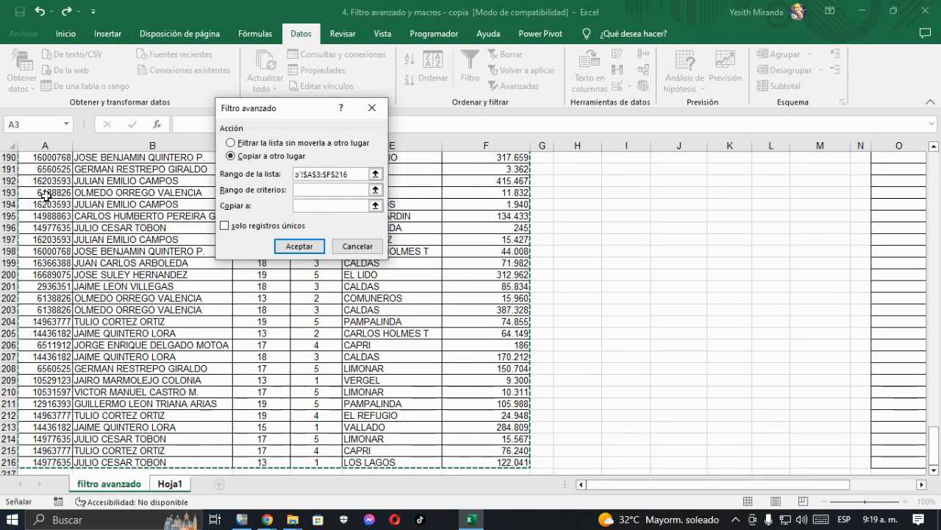
# Step: Use A3:E4 on Hoja1 as the criteria range and A9:D9 as the copy destination, and run the advanced filter
pyautogui.click(336, 189)
pyautogui.hotkey('ctrl', 'pagedown')
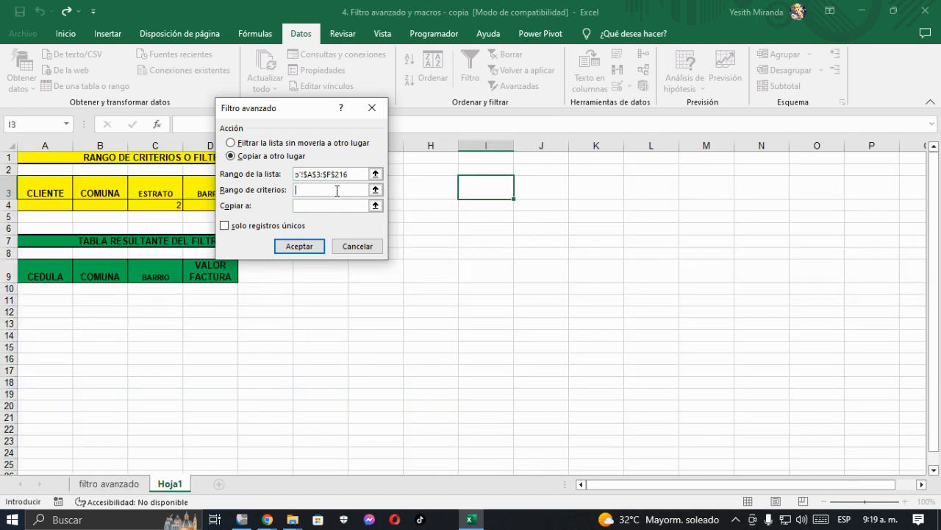
pyautogui.moveTo(38, 185); pyautogui.dragTo(256, 208)
pyautogui.click(314, 205)
pyautogui.click(42, 273)
pyautogui.moveTo(42, 272); pyautogui.dragTo(203, 273)
pyautogui.click(314, 249)
# Step: Widen column C on Hoja1 to fit the BARRIO names and review the extracted records
pyautogui.moveTo(183, 145); pyautogui.dragTo(225, 153)
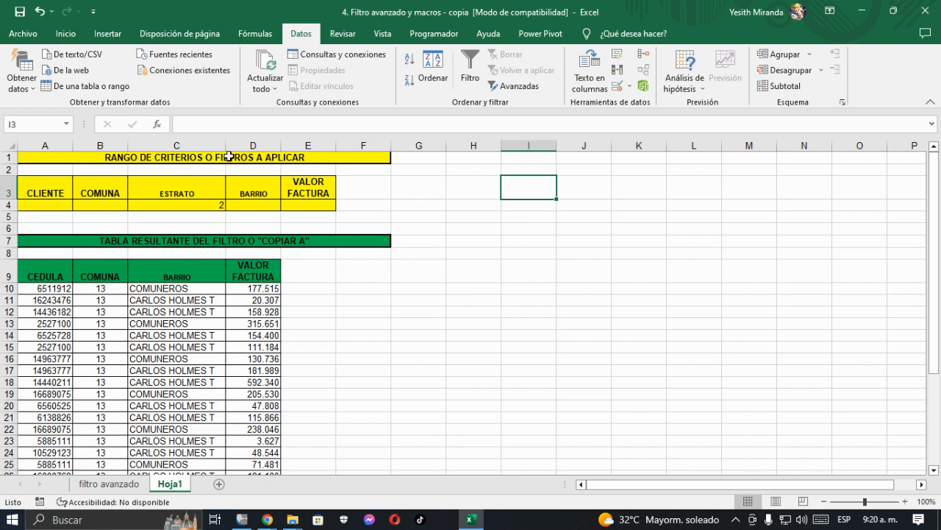
pyautogui.scroll(-2, 168, 332)
pyautogui.scroll(-6, 170, 336)
pyautogui.scroll(8, 171, 337)
# Step: Set the VALOR FACTURA criterion in cell E4 of Hoja1 to <100000
pyautogui.click(291, 206)
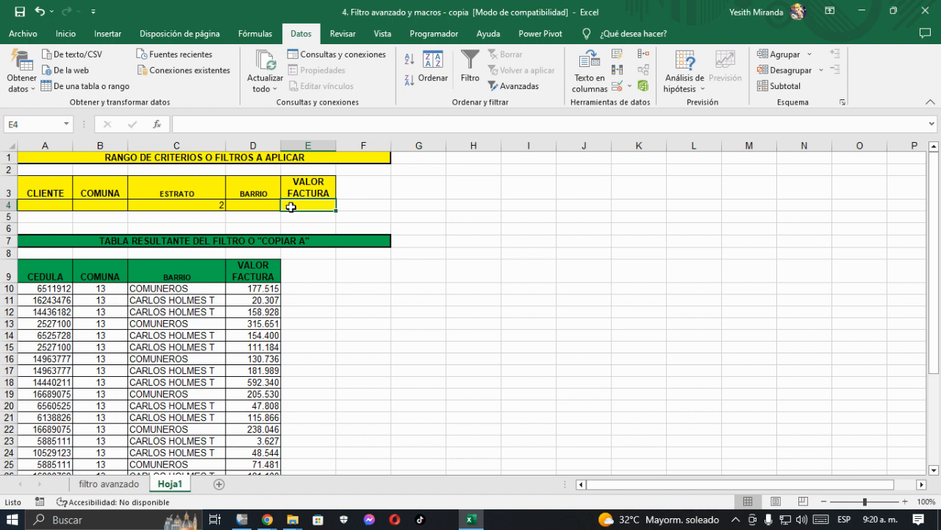
pyautogui.write('<100000')
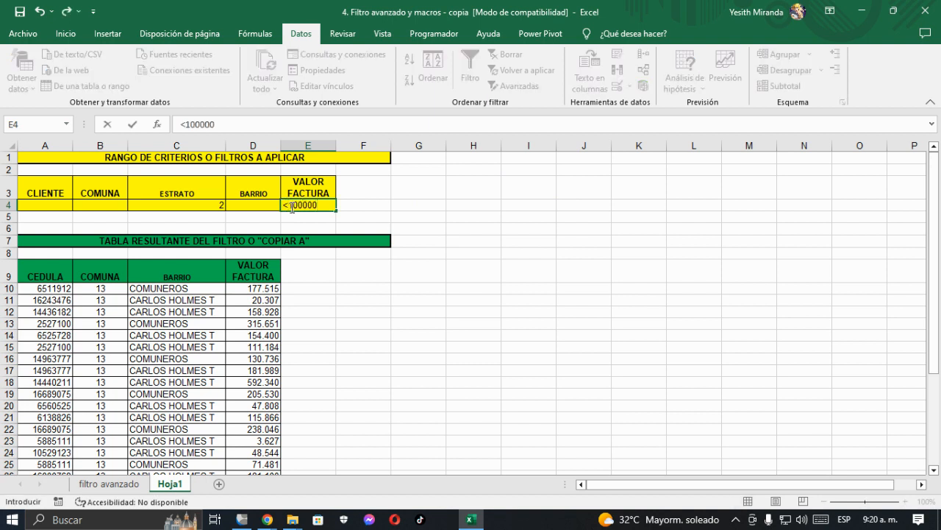
pyautogui.press('Return')
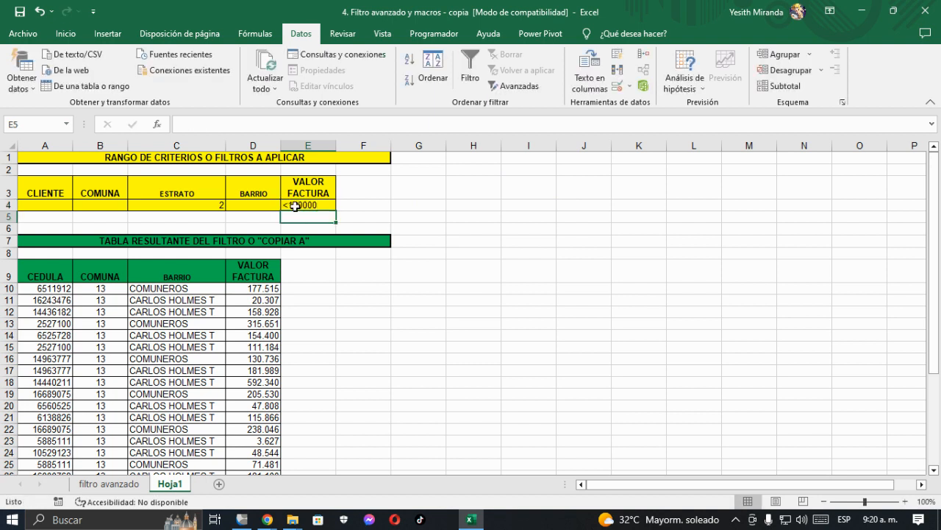
# Step: Start another advanced filter from Hoja1 that copies to another location, with list range A3:F216 of the filtro avanzado sheet
pyautogui.click(418, 206)
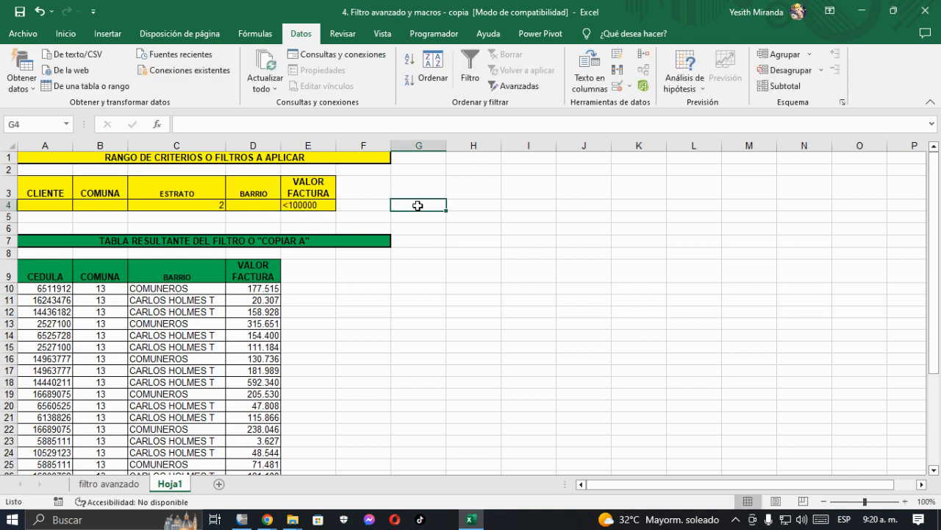
pyautogui.click(457, 206)
pyautogui.click(513, 88)
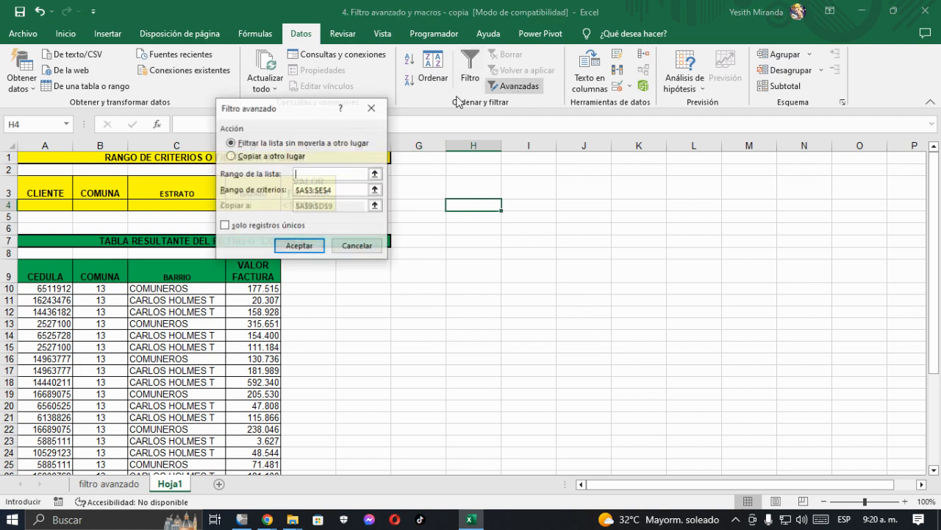
pyautogui.click(231, 156)
pyautogui.click(322, 176)
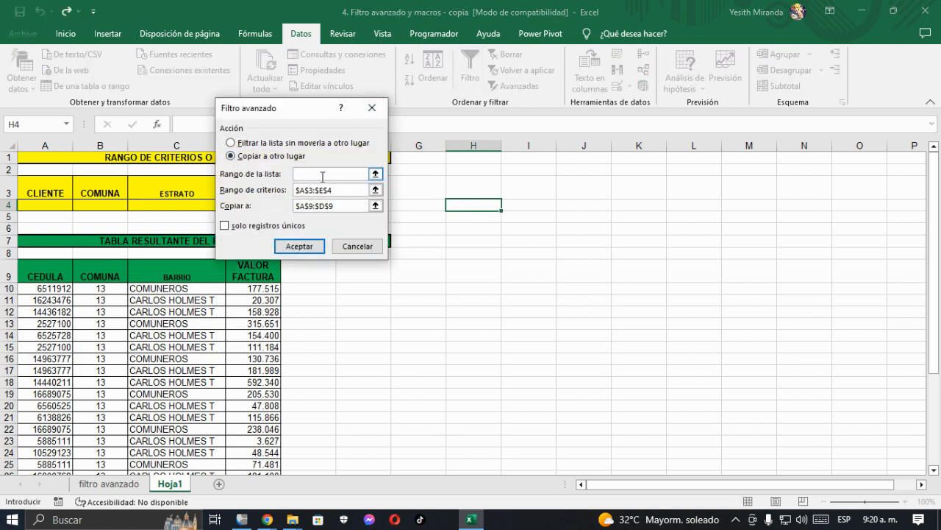
pyautogui.click(117, 489)
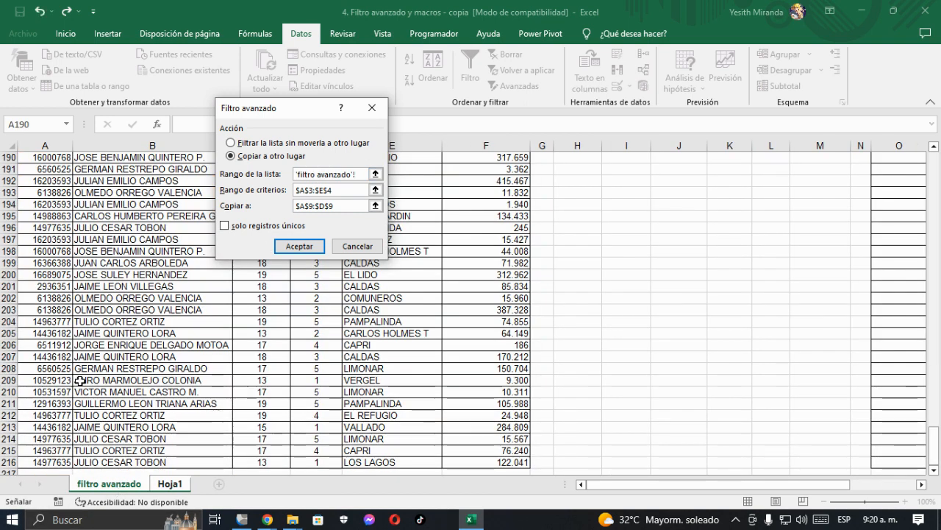
pyautogui.scroll(8, 83, 376)
pyautogui.scroll(20, 83, 376)
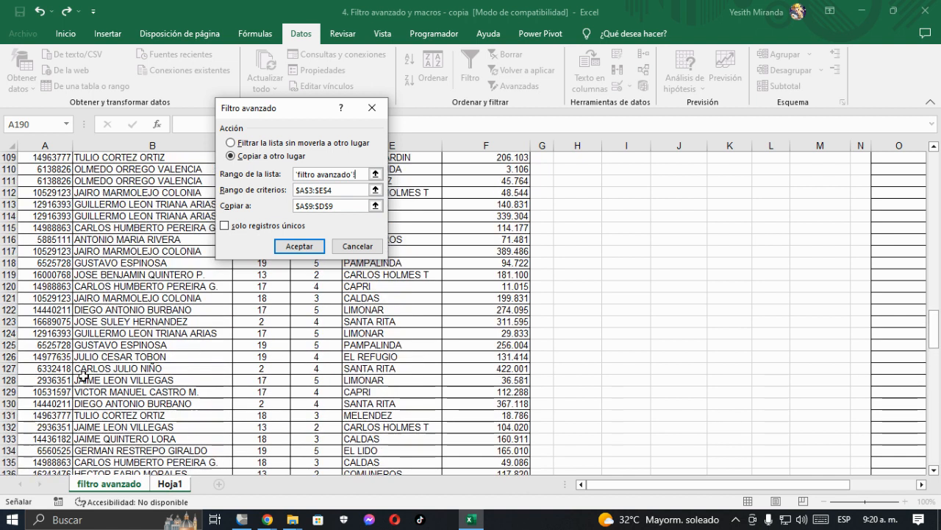
pyautogui.scroll(20, 83, 376)
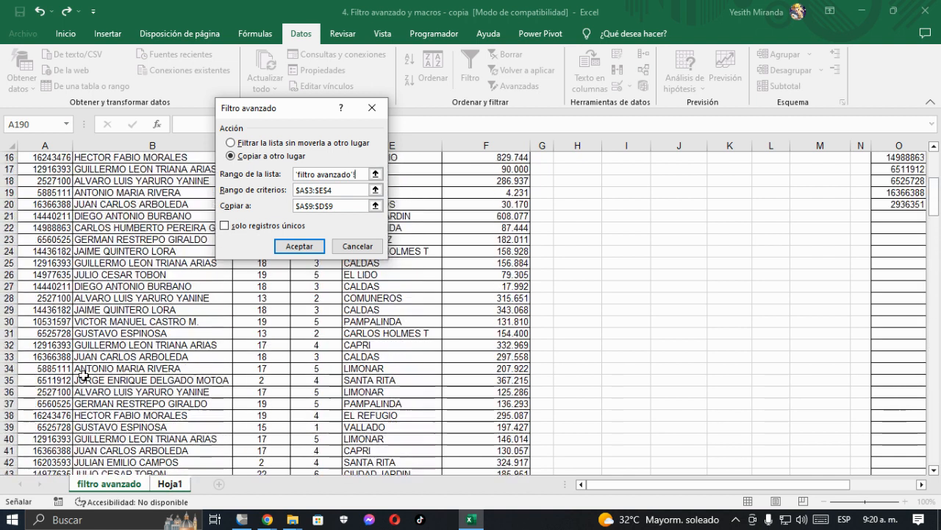
pyautogui.click(41, 196)
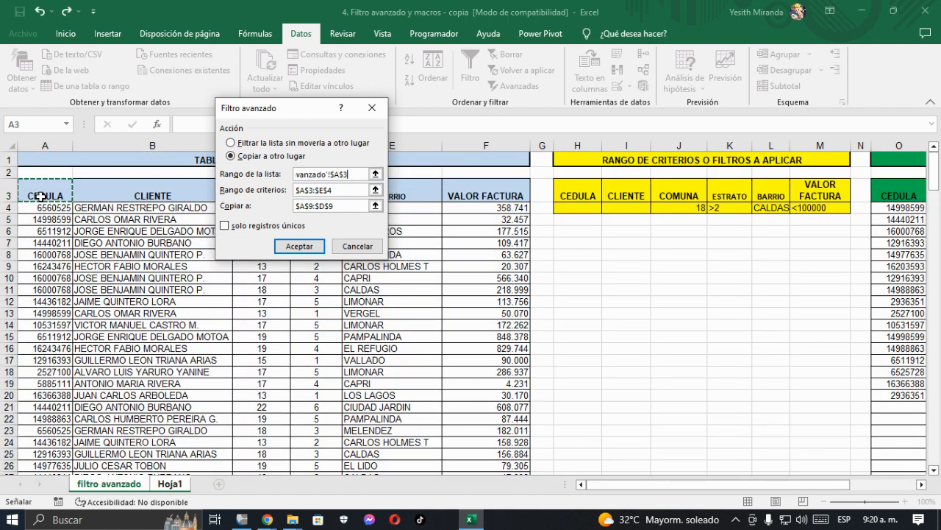
pyautogui.hotkey('ctrl', 'shift', 'Right')
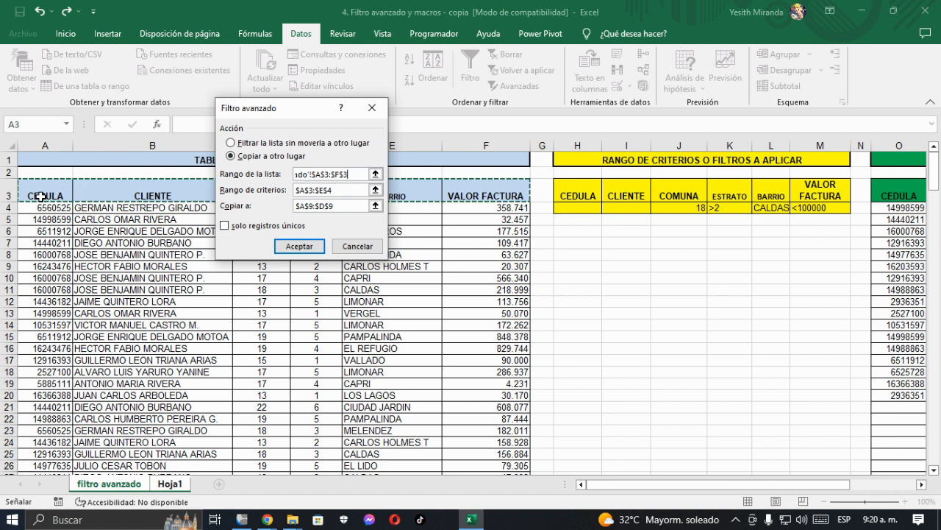
pyautogui.hotkey('ctrl', 'shift', 'Down')
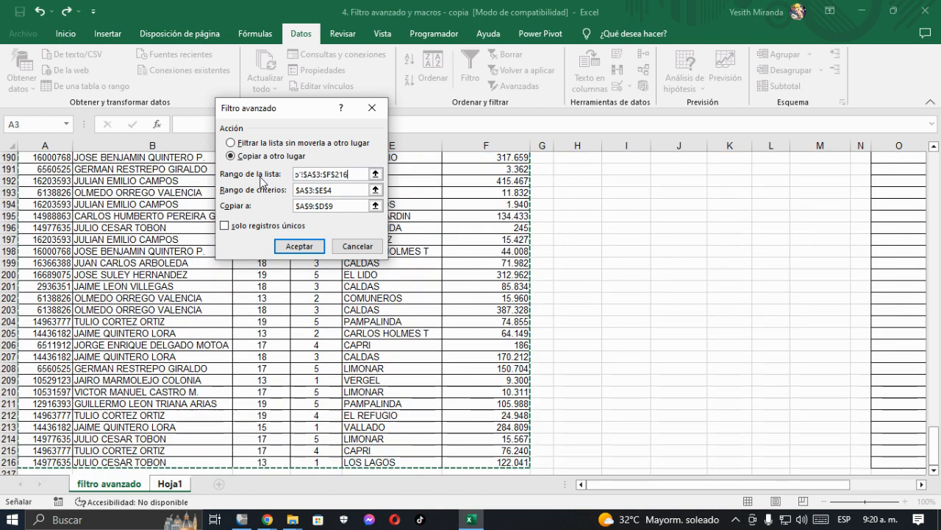
# Step: Run the advanced filter on Hoja1 with criteria range A3:E4 and copy destination A9:D9, and review the extracted records
pyautogui.click(337, 190)
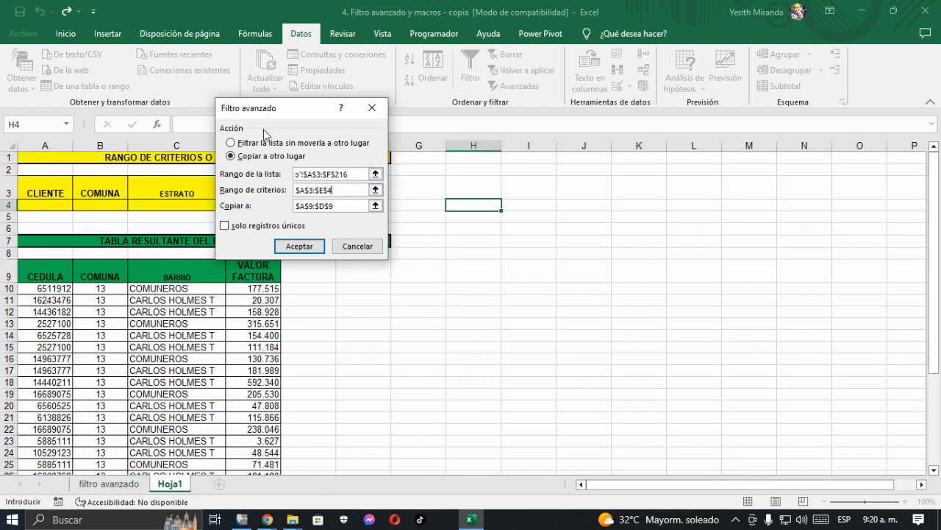
pyautogui.moveTo(293, 111); pyautogui.dragTo(515, 156)
pyautogui.click(562, 251)
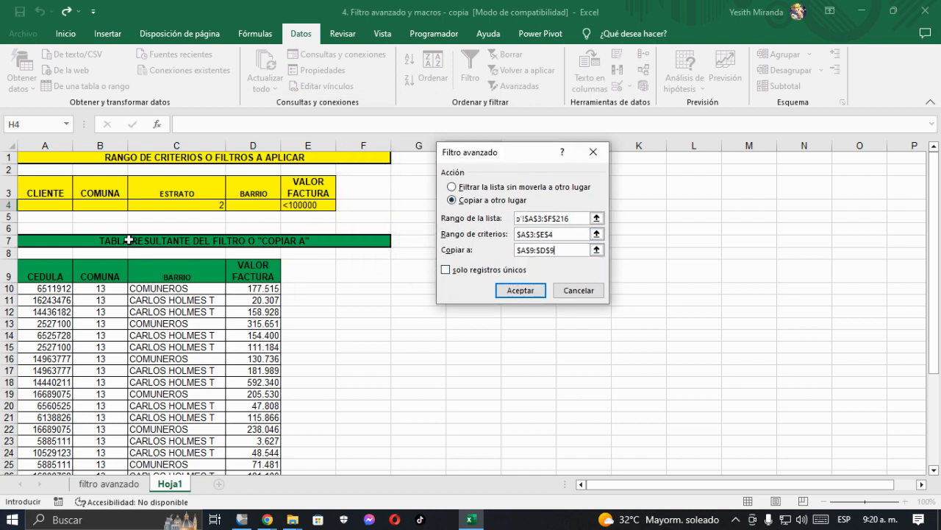
pyautogui.click(521, 288)
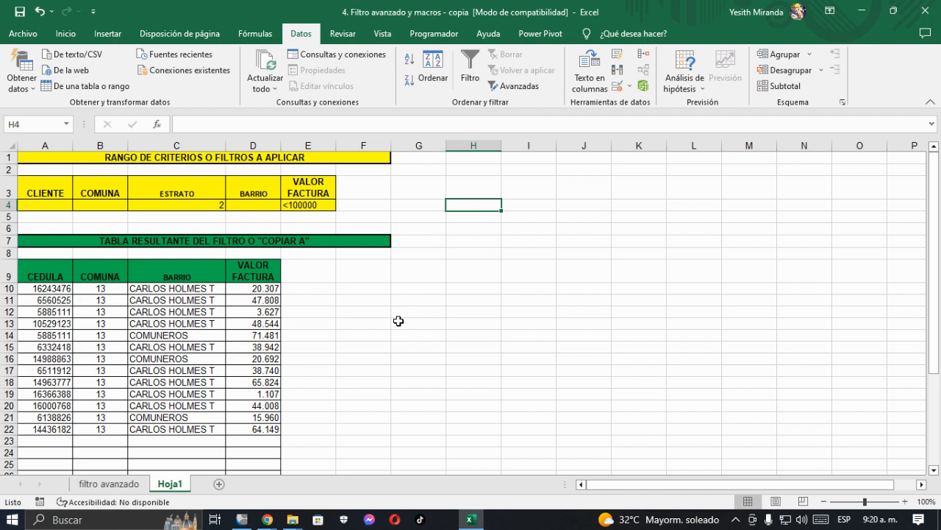
pyautogui.moveTo(76, 288); pyautogui.dragTo(251, 437)
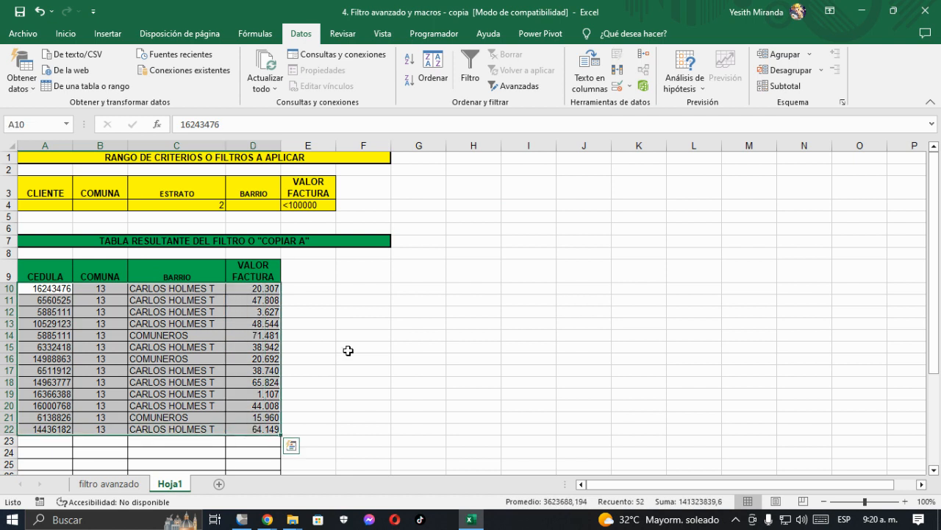
pyautogui.click(398, 295)
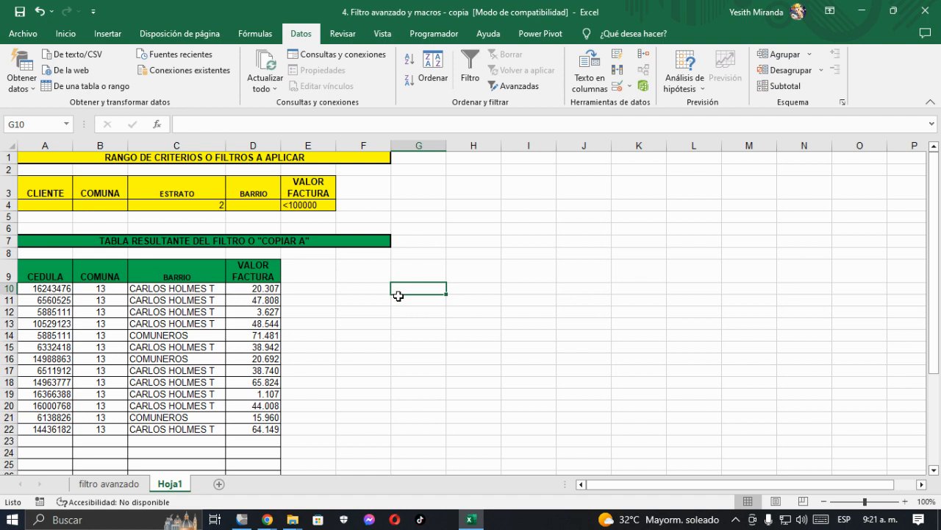
# Step: Review the headers and first records of the base table on filtro avanzado against the extracted records on Hoja1
pyautogui.click(122, 487)
pyautogui.scroll(4, 147, 309)
pyautogui.click(147, 295)
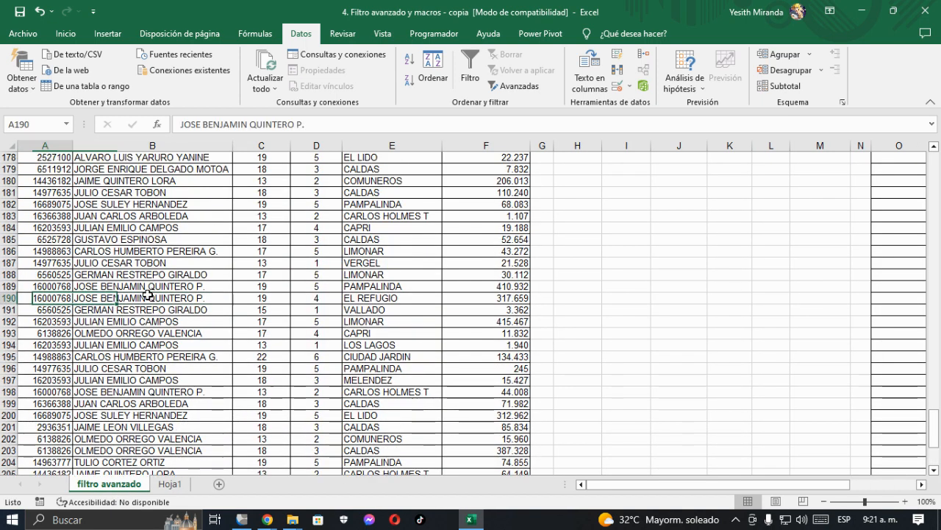
pyautogui.hotkey('ctrl', 'Up')
pyautogui.press('Up')
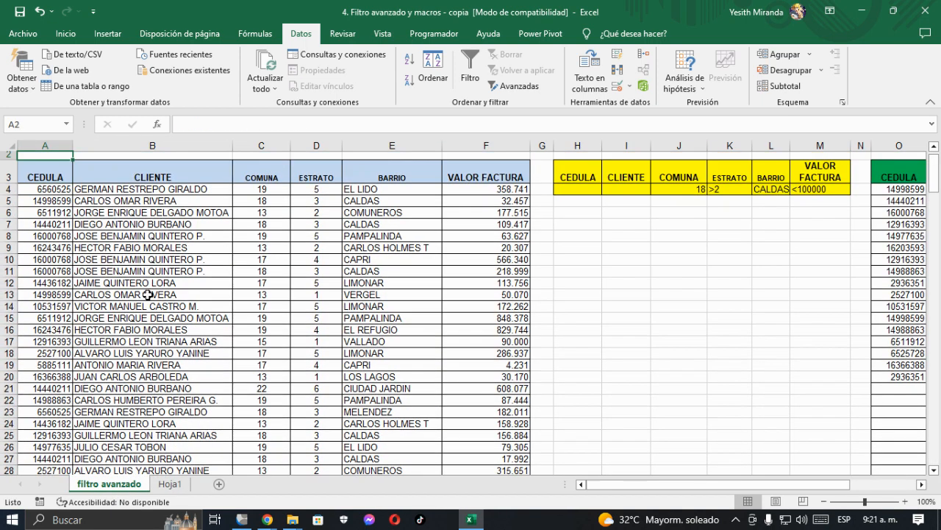
pyautogui.press('Down')
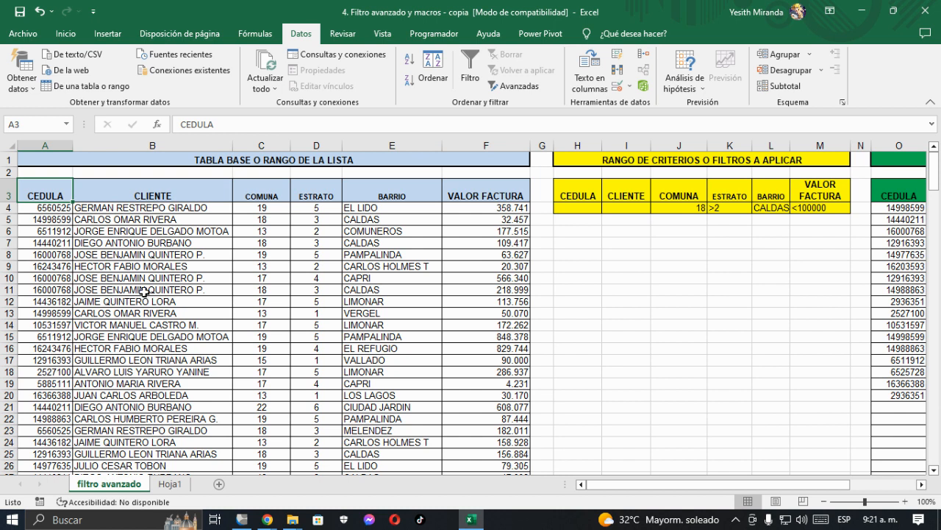
pyautogui.click(173, 484)
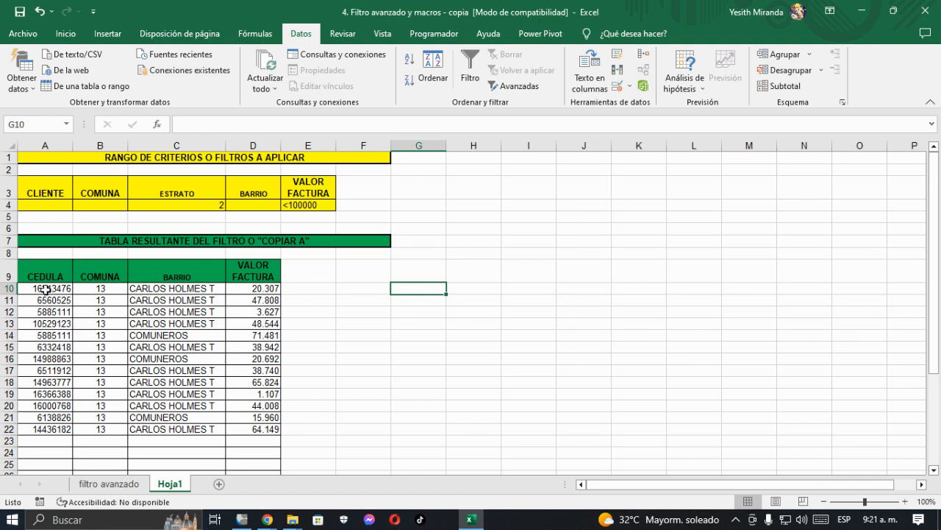
# Step: Turn on header filters for the base table on the filtro avanzado sheet and check the ESTRATO and BARRIO filter lists
pyautogui.click(132, 488)
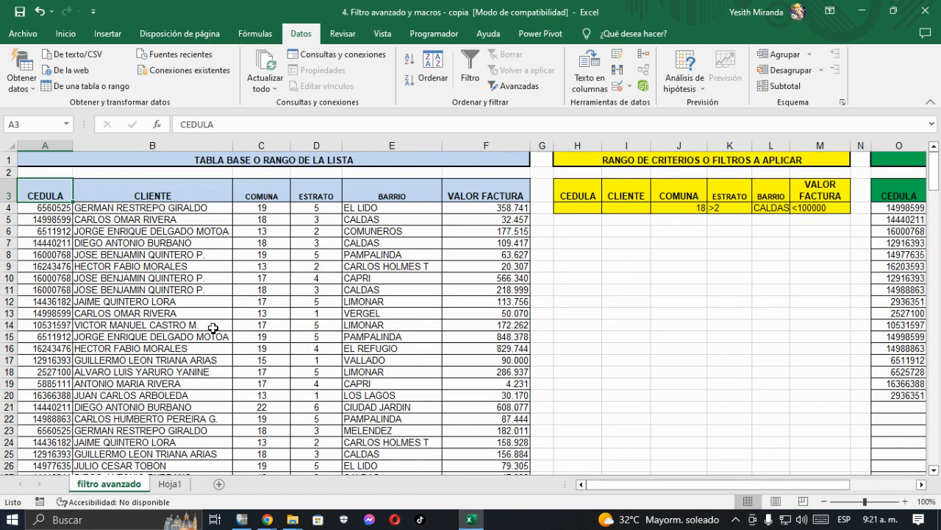
pyautogui.click(86, 193)
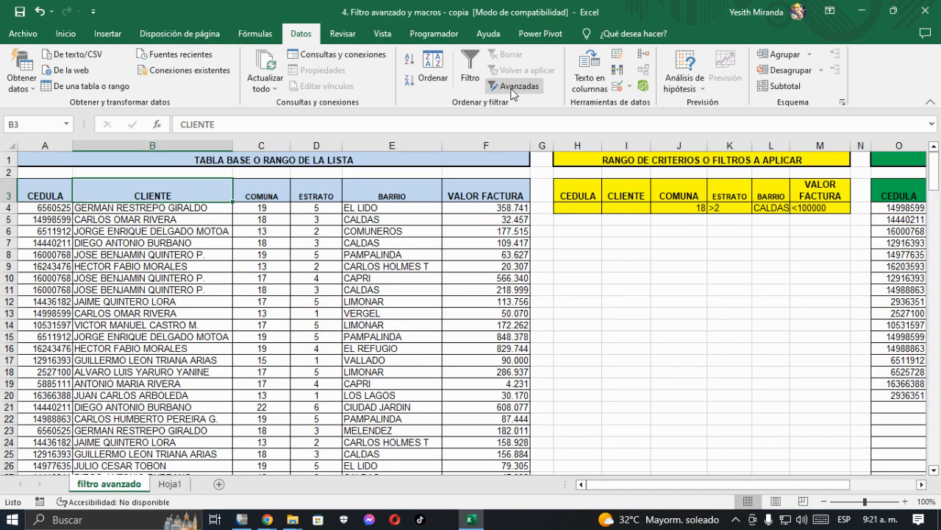
pyautogui.click(472, 79)
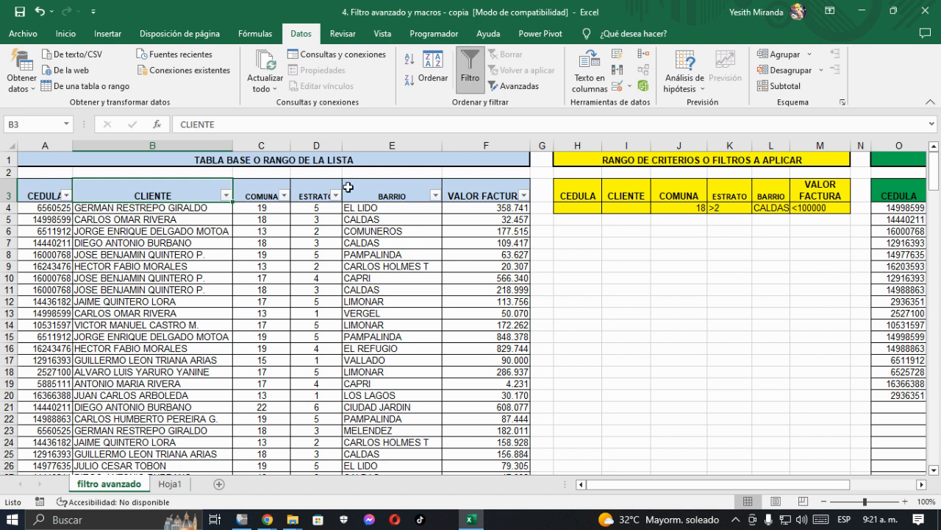
pyautogui.click(336, 195)
pyautogui.click(390, 293)
pyautogui.click(435, 195)
pyautogui.press('Return')
pyautogui.click(64, 210)
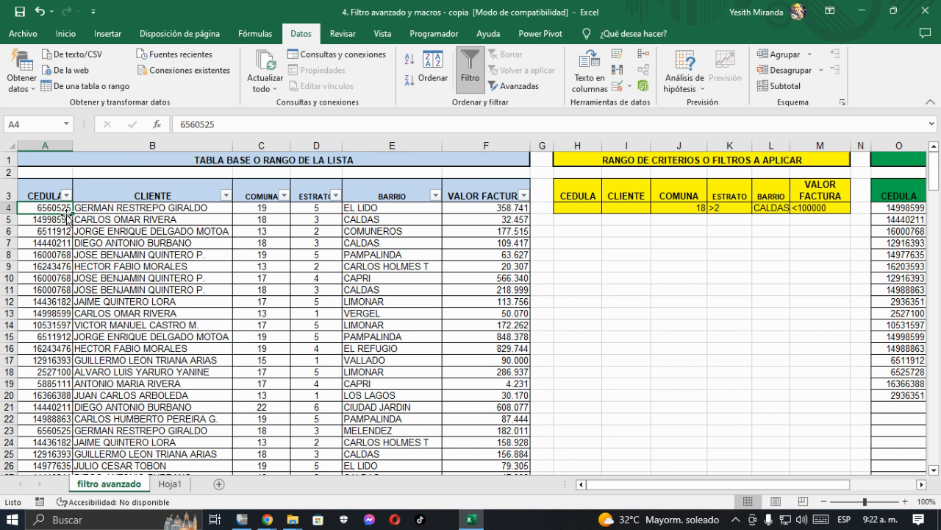
# Step: Examine the field values of the first records in the base table, from CEDULA across to VALOR FACTURA
pyautogui.press('Right')
pyautogui.press('Right')
pyautogui.press('Right')
pyautogui.press('Down')
pyautogui.press('Right')
pyautogui.press('Right')
pyautogui.press('Down')
pyautogui.press('Down')
pyautogui.press('Down')
pyautogui.press('Down')
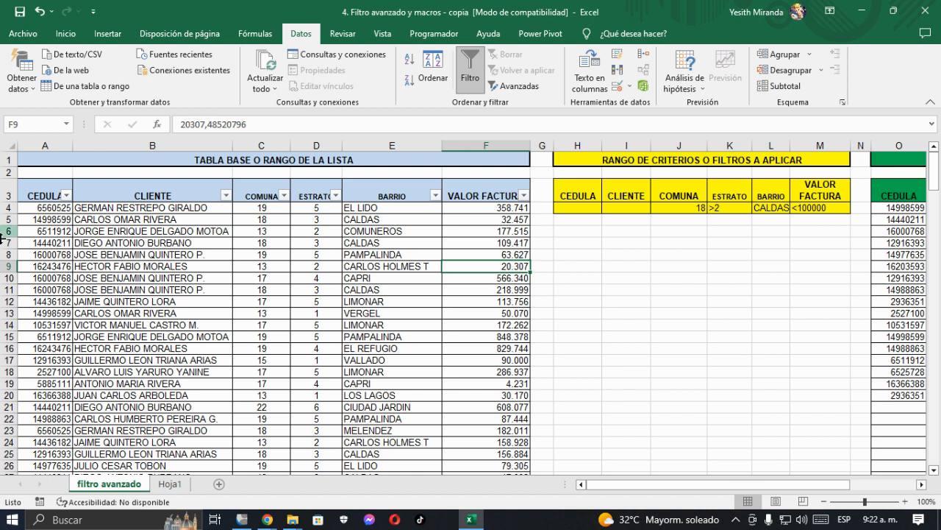
pyautogui.click(359, 269)
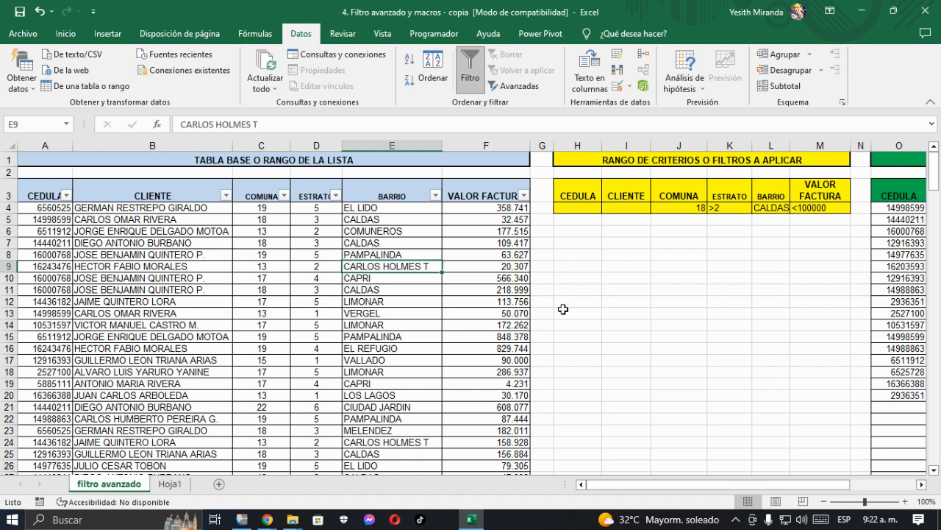
# Step: Enter the heading PROCEDIMIENTO FILTRO AVANZADO in cell H10, below the criteria range, and make it bold
pyautogui.click(578, 232)
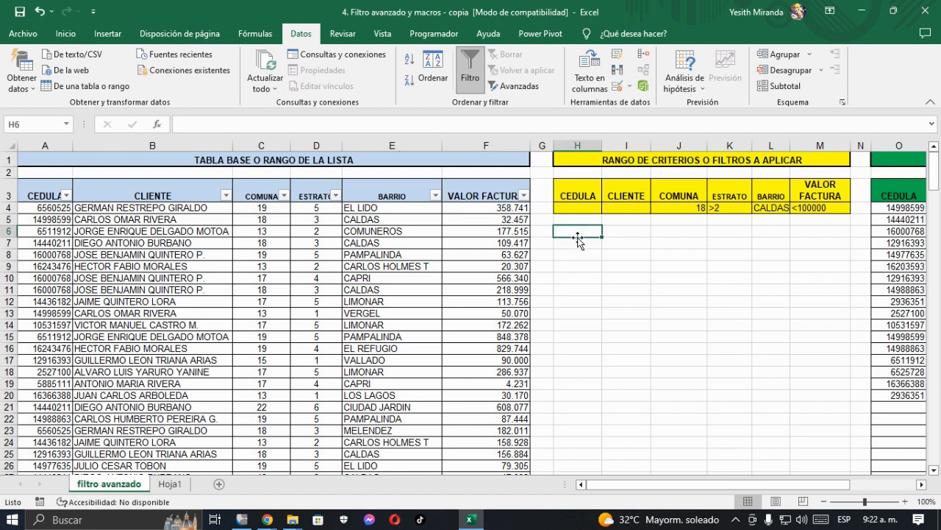
pyautogui.click(586, 245)
pyautogui.click(578, 263)
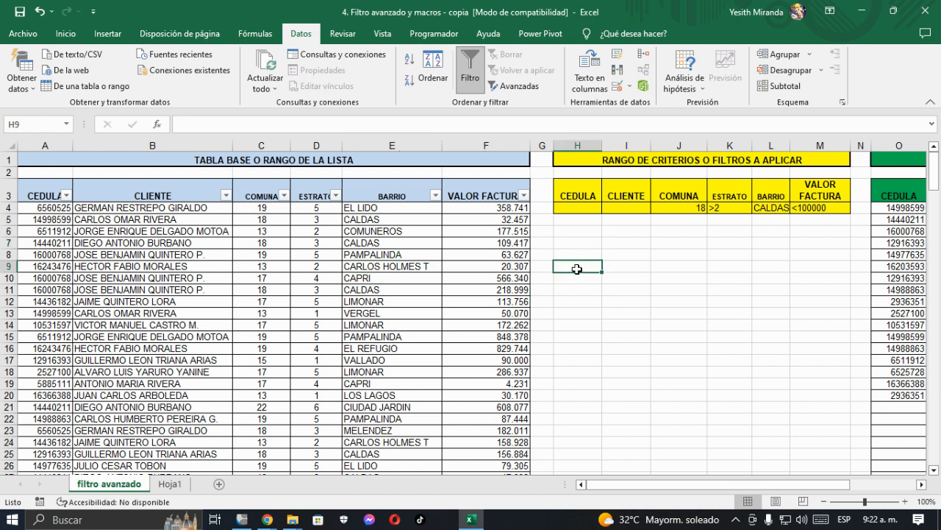
pyautogui.click(922, 484)
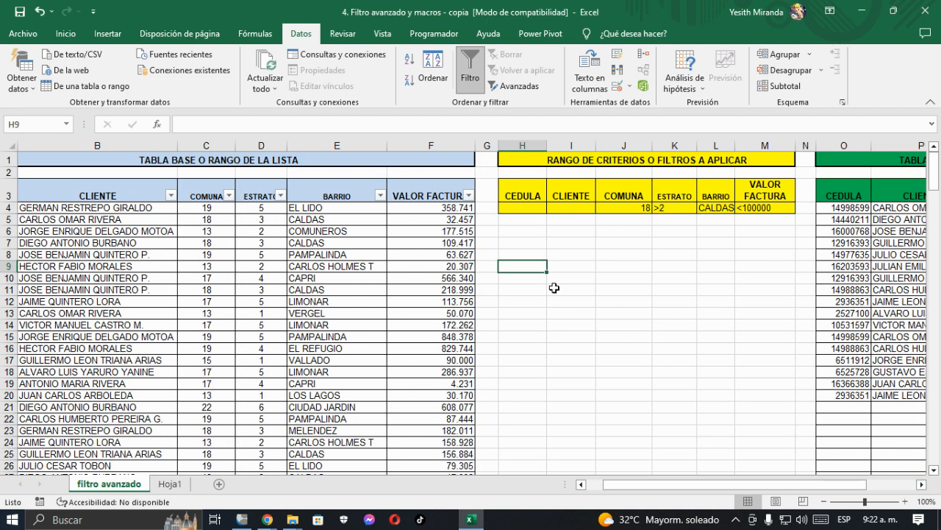
pyautogui.press('Down')
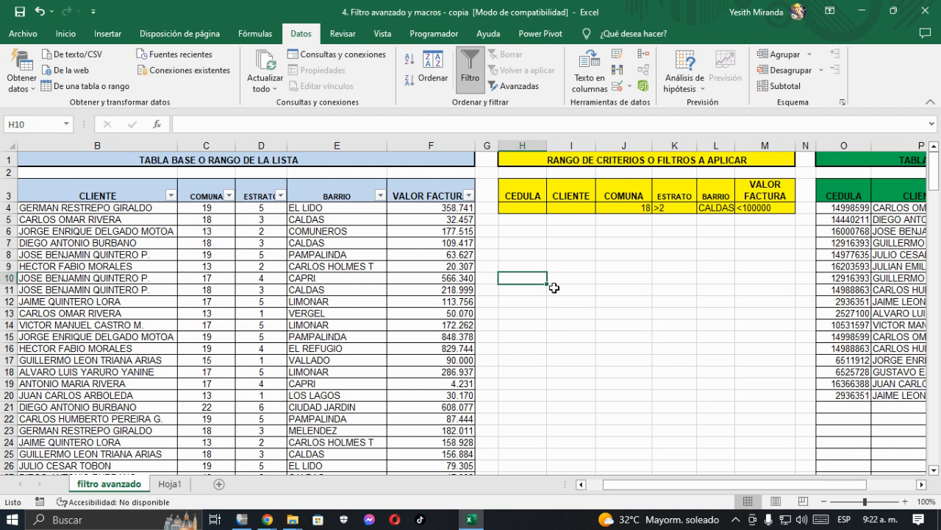
pyautogui.write('PROC')
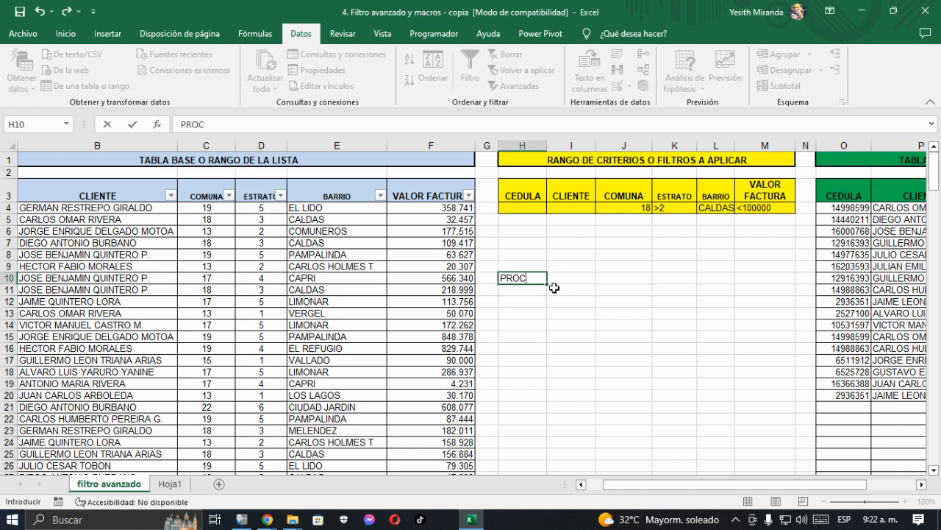
pyautogui.write('EDIMIENTO FILTRO AVANZADO')
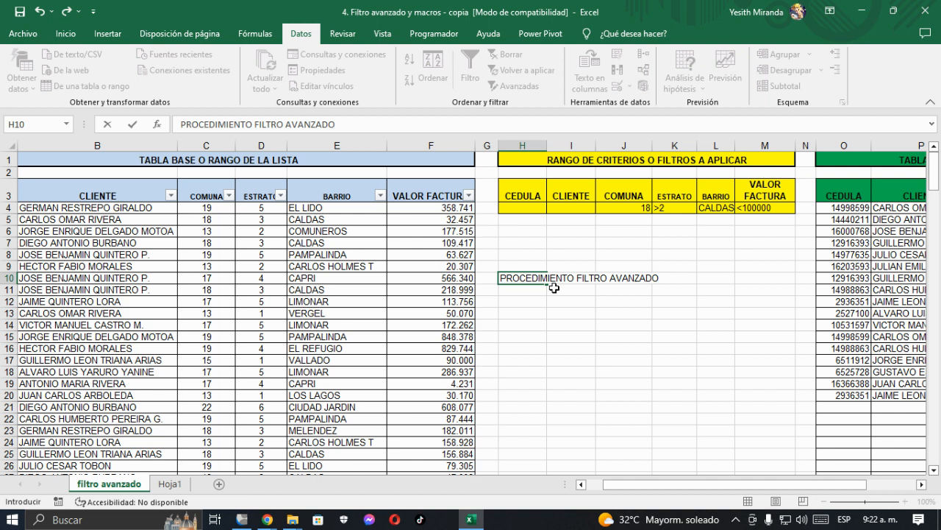
pyautogui.hotkey('ctrl', 'Return')
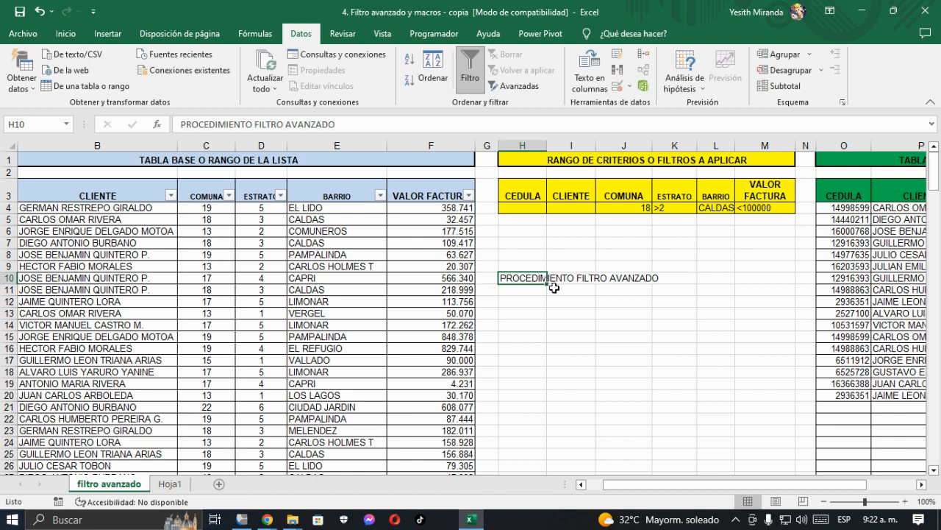
pyautogui.click(65, 33)
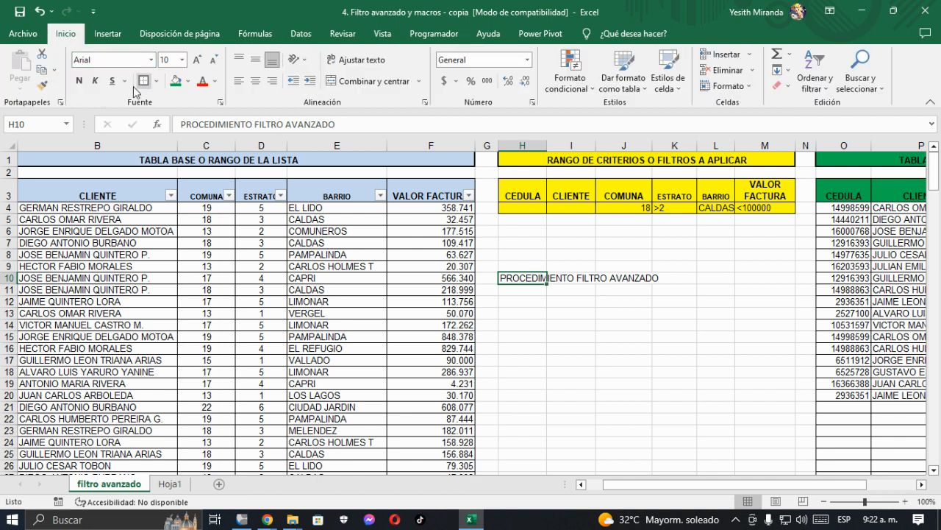
pyautogui.click(79, 81)
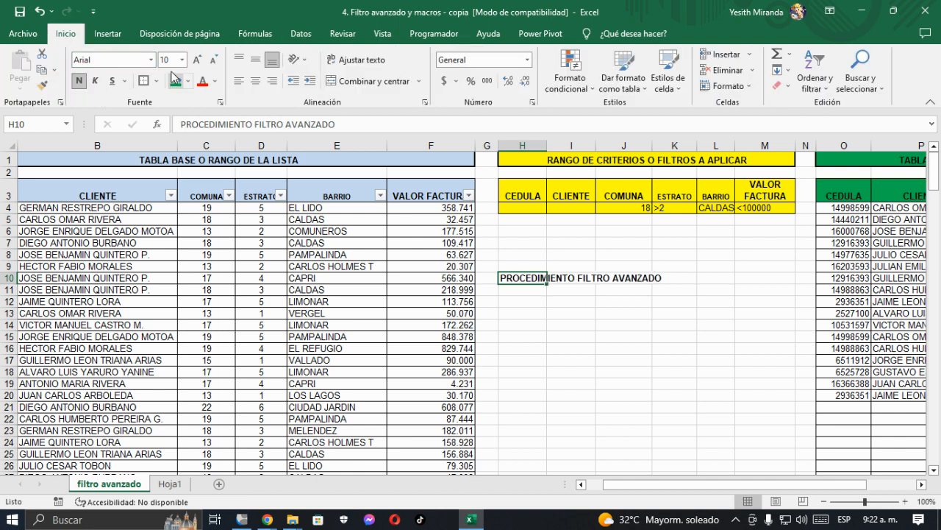
# Step: Enter the first procedure line in cell H11: "1. IR AL MENU DATOS --- AVANZADAS"
pyautogui.click(516, 290)
pyautogui.write('1.')
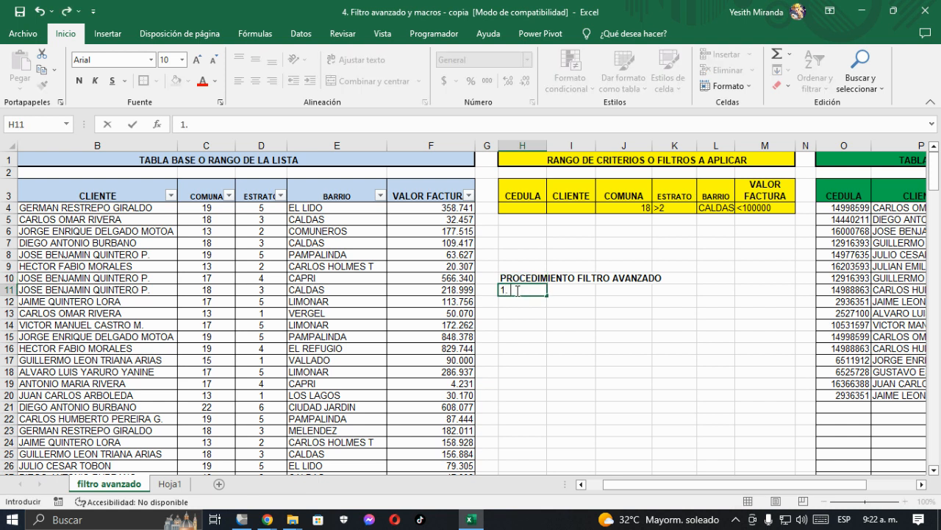
pyautogui.write('IRA')
pyautogui.press('BackSpace')
pyautogui.write('AL DA')
pyautogui.press('BackSpace')
pyautogui.press('BackSpace')
pyautogui.write('MENU DATOS')
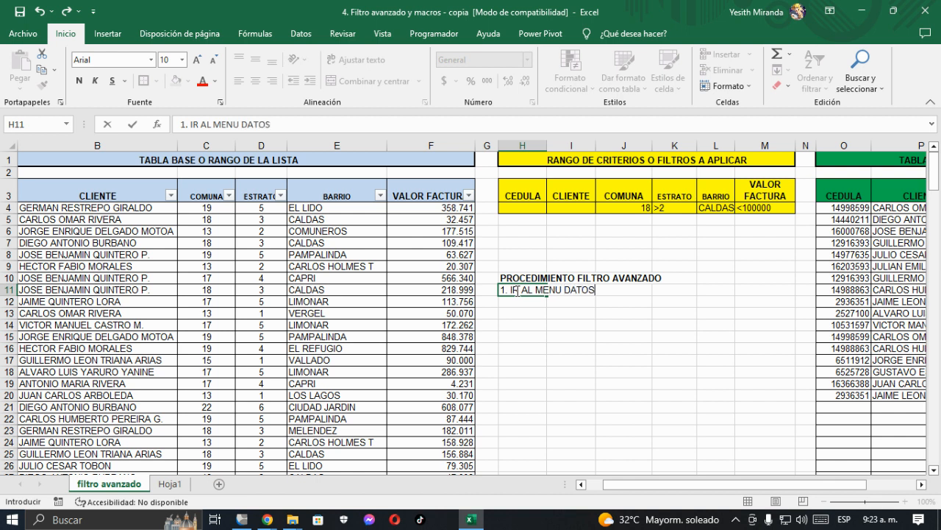
pyautogui.write(' --- AVANZADAS')
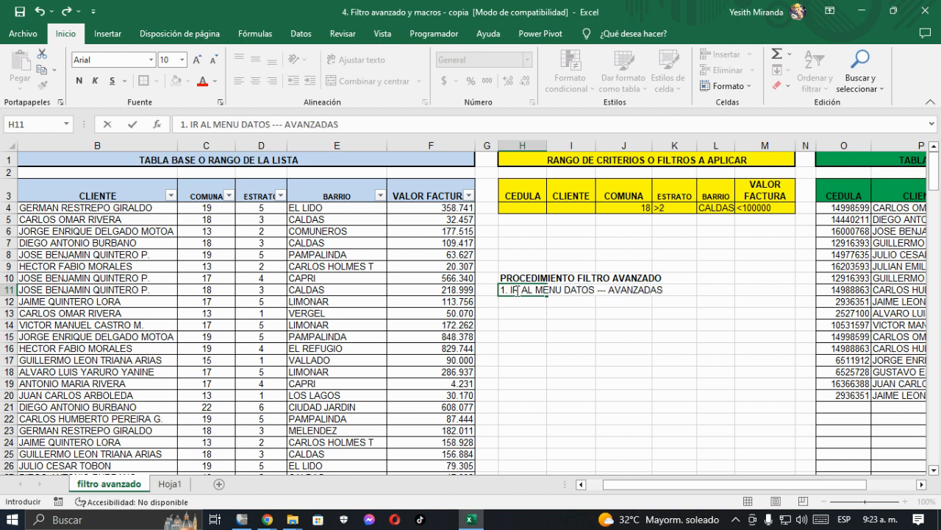
pyautogui.press('Return')
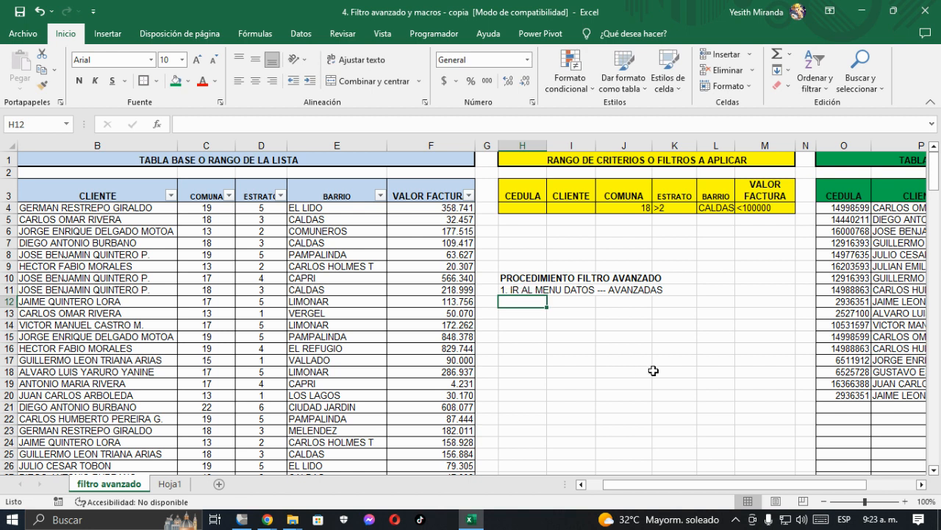
# Step: Enter the second procedure line in cell H12: "2. ACTIVAR LA OPCION COPIAR A OTRO LUGAR"
pyautogui.write('2')
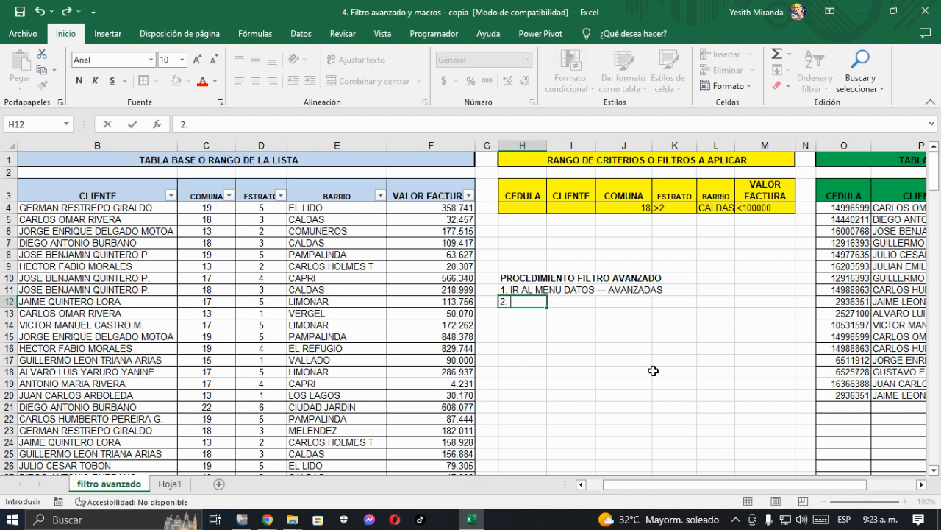
pyautogui.write('. ACTIA')
pyautogui.press('BackSpace')
pyautogui.write('VAR LA OPCI')
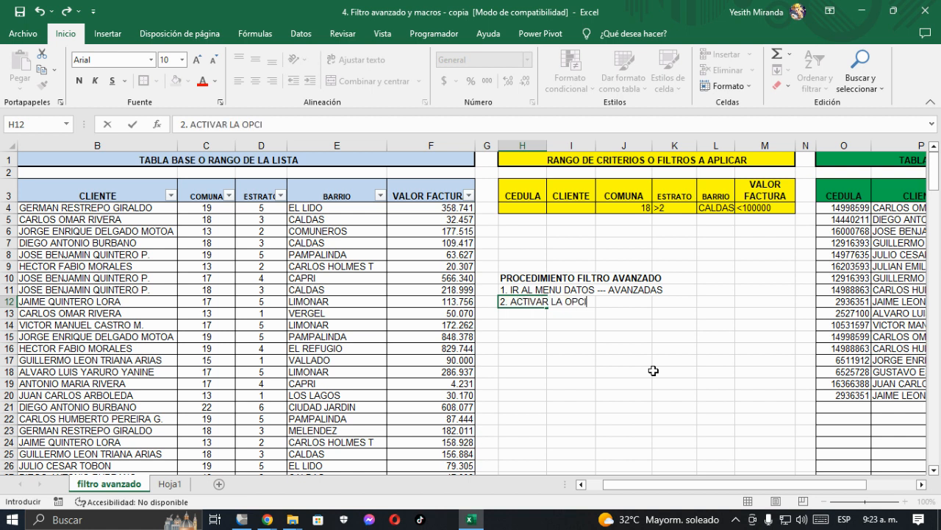
pyautogui.write('ON COPIAR A OTRO LUGAR')
pyautogui.press('Return')
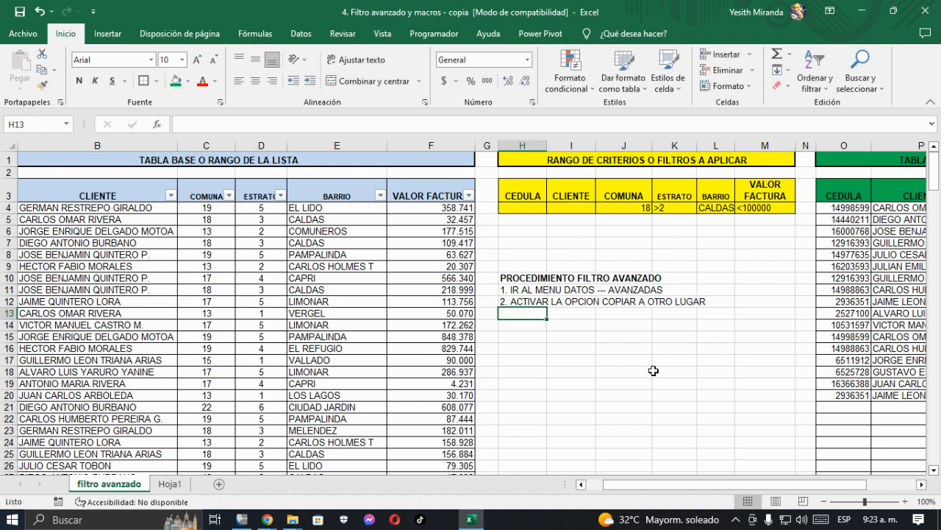
# Step: Enter the third procedure line in cell H13: "3. SELECCIONAR LA TABLA BASE O RANGO DE LA LISTA"
pyautogui.write('3.')
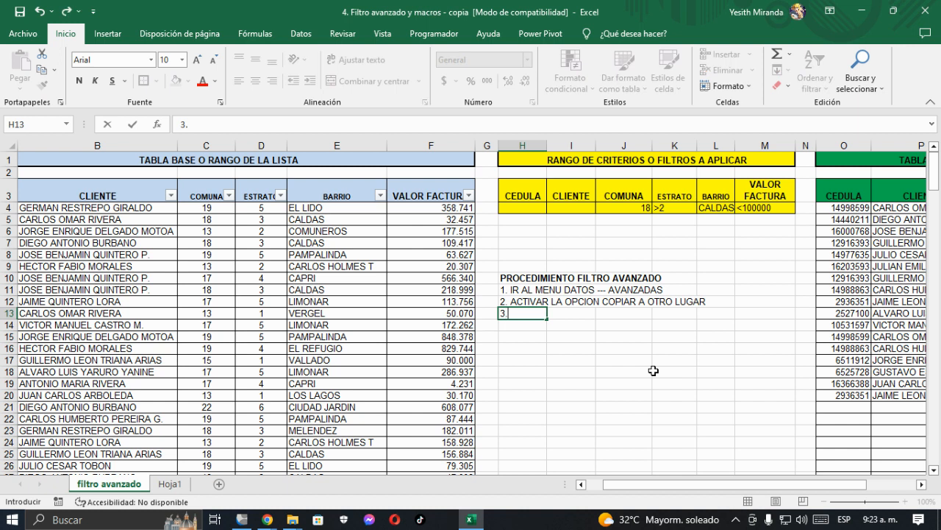
pyautogui.write(' SELECCIO')
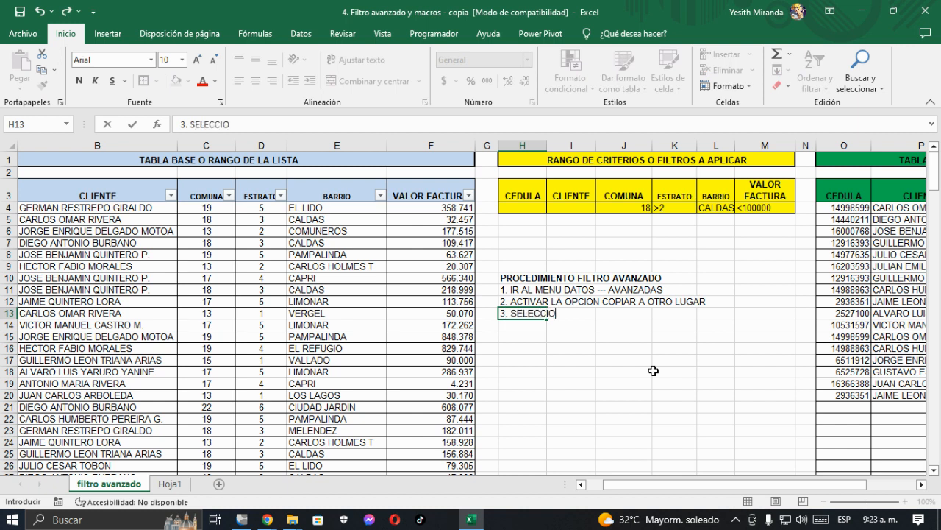
pyautogui.write('NAR LA TABLA BASE O RANGO DE LA LISTA')
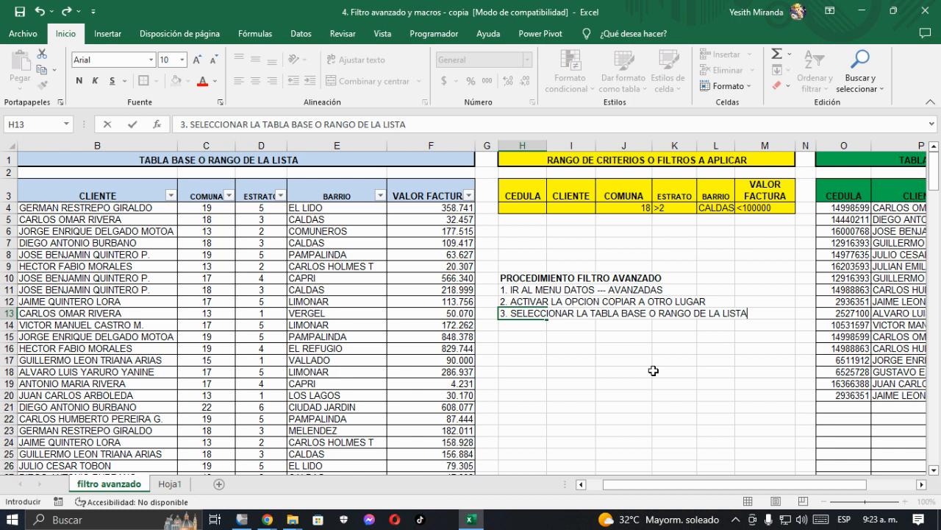
pyautogui.press('Return')
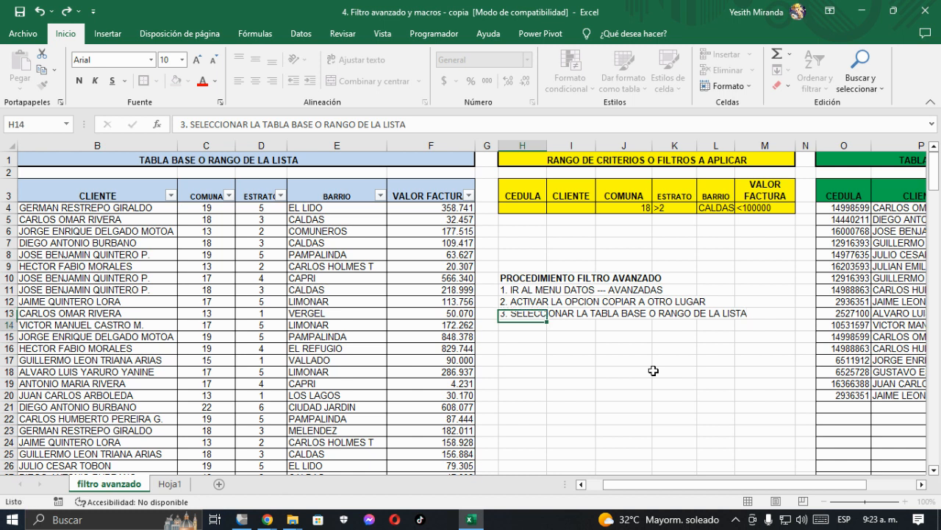
# Step: Enter the fourth procedure line in cell H14: "4. SELECCIONAR EL RANGO DE CRITERIOS A APLICAR"
pyautogui.write('4. SE')
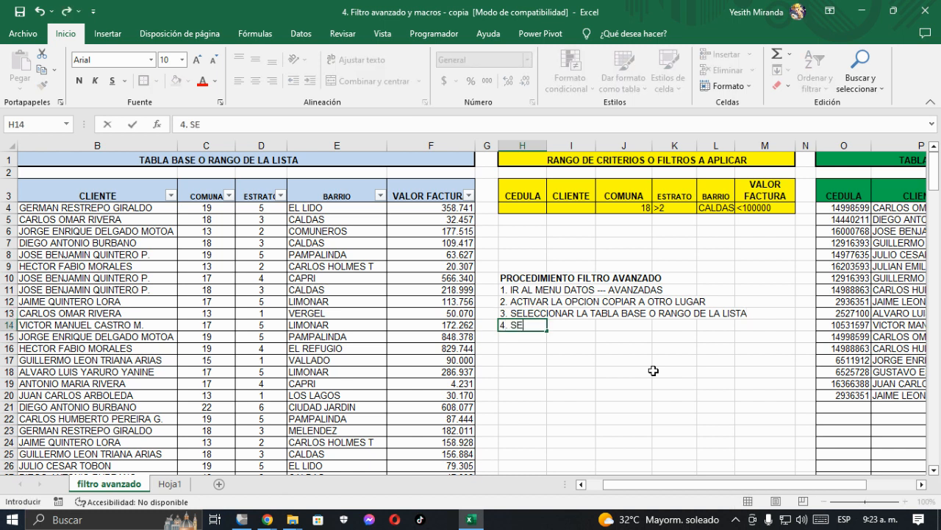
pyautogui.write('LECCIONAR')
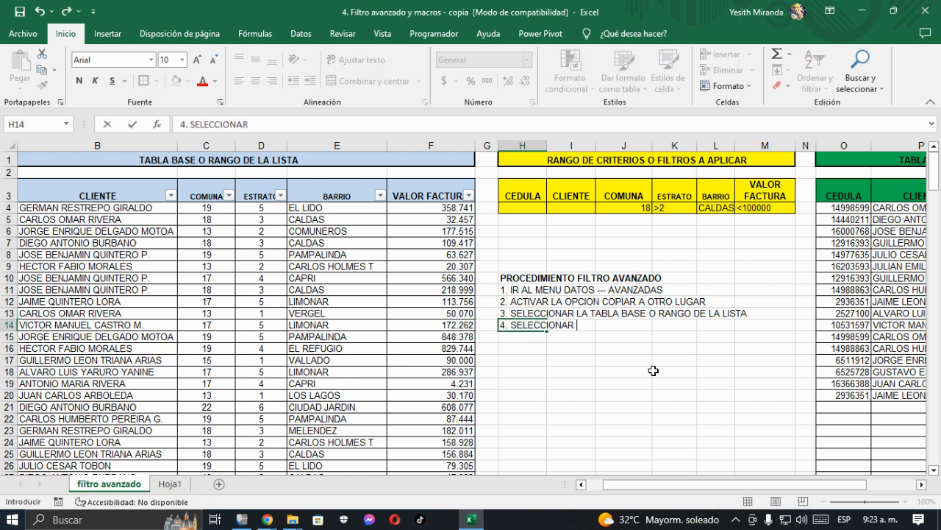
pyautogui.write(' EL RANGO DE CIRTER')
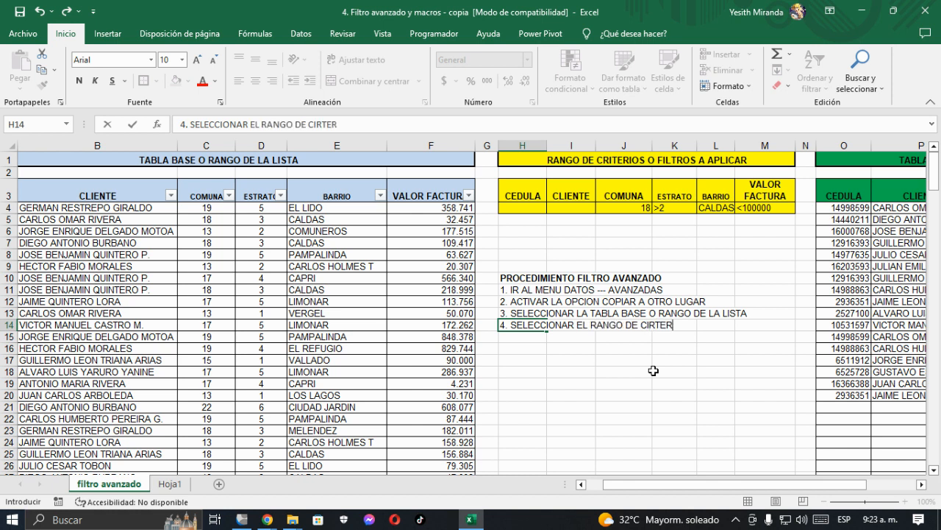
pyautogui.press('BackSpace')
pyautogui.press('BackSpace')
pyautogui.press('BackSpace')
pyautogui.press('BackSpace')
pyautogui.press('BackSpace')
pyautogui.press('BackSpace')
pyautogui.write('CRITERIOS A APLICAR')
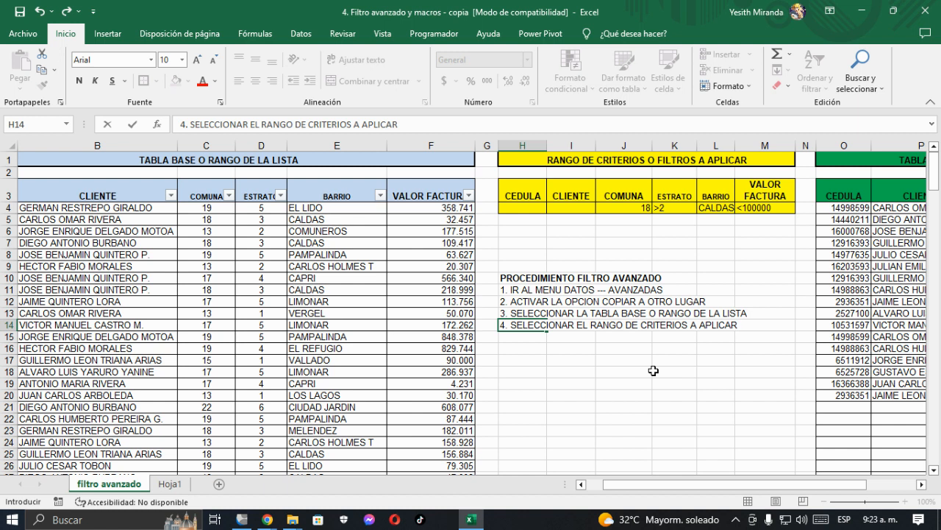
pyautogui.press('Return')
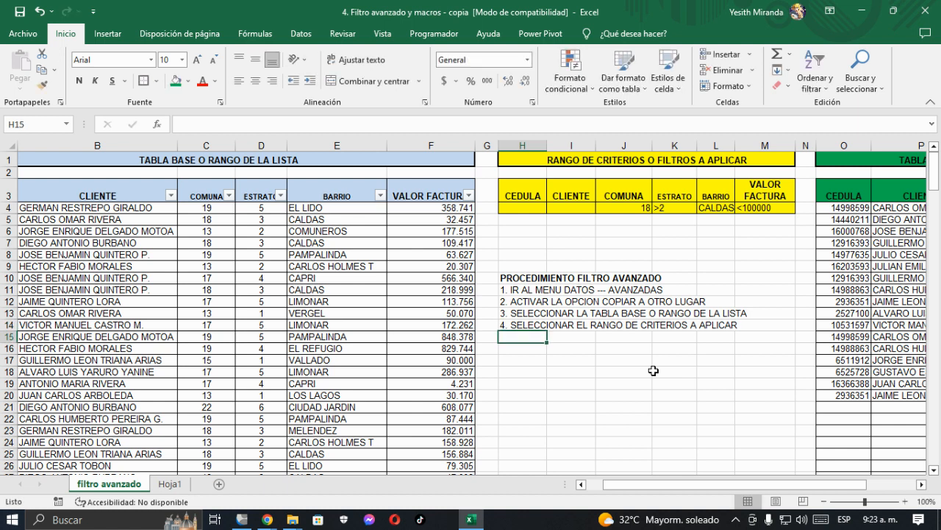
# Step: Enter the fifth procedure line in cell H15: "5. SELECCIONAR LOS ENCABEZADOS DE LA TABLA RESULTANTE DEL FILTRO O COPIAR A"
pyautogui.write('5. SE')
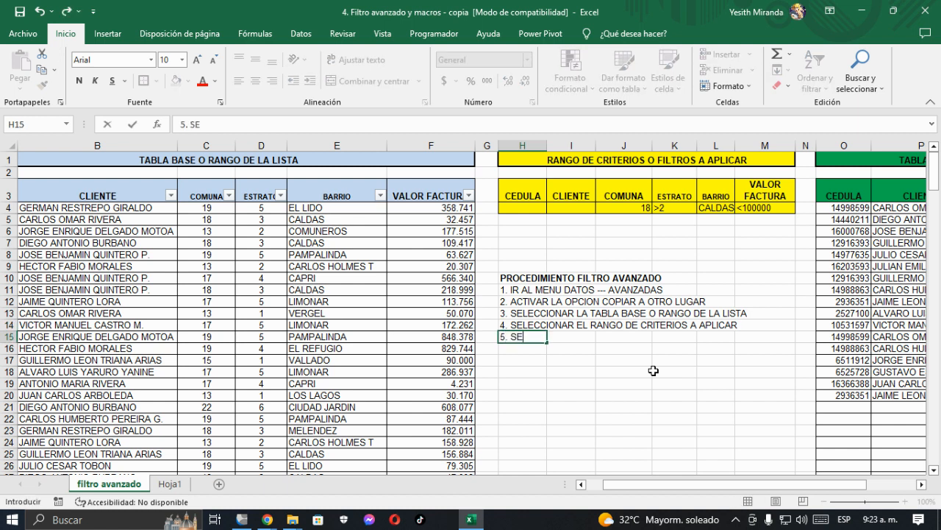
pyautogui.write('LECCIONAR LOS')
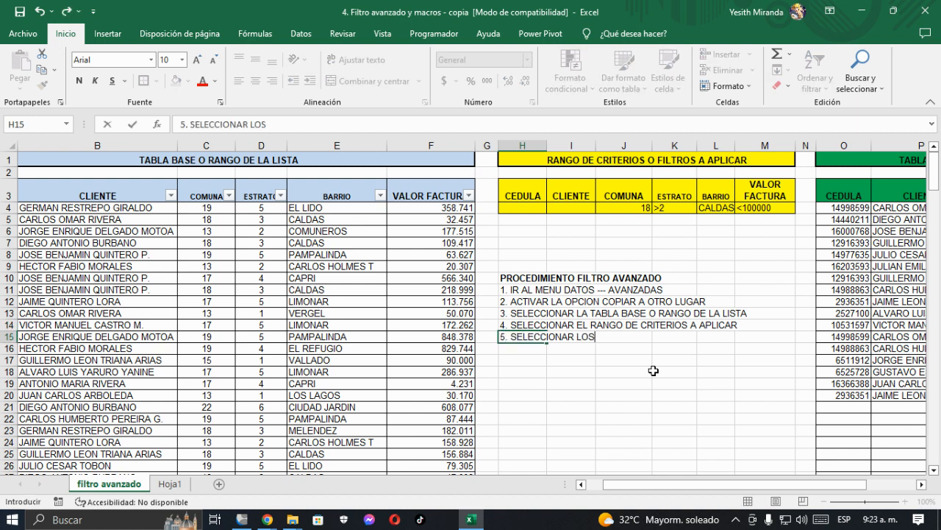
pyautogui.write(' ENCABEZA')
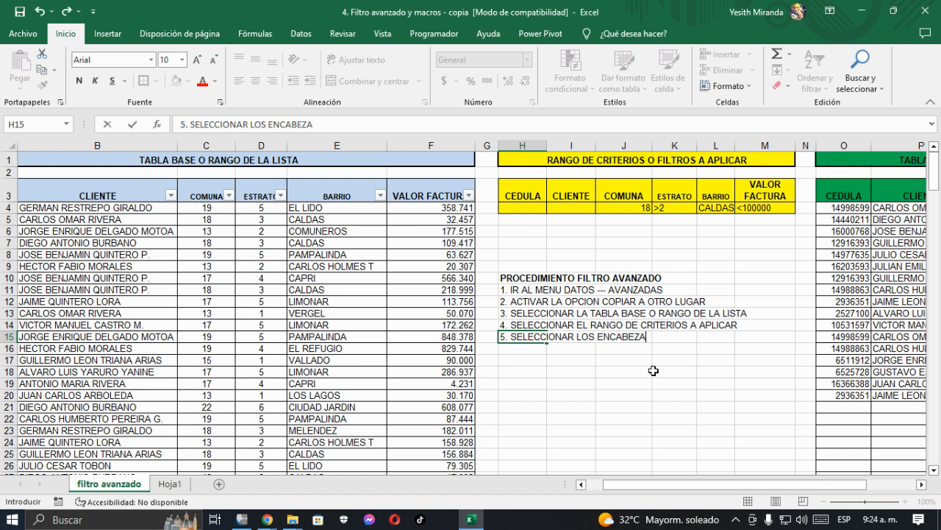
pyautogui.write('DOS DE LA TA')
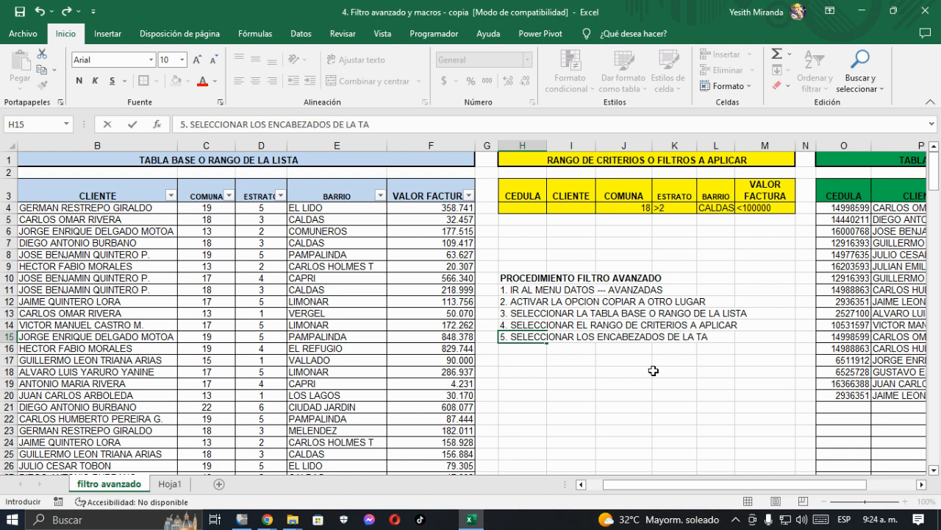
pyautogui.write('BLA RESULTANT')
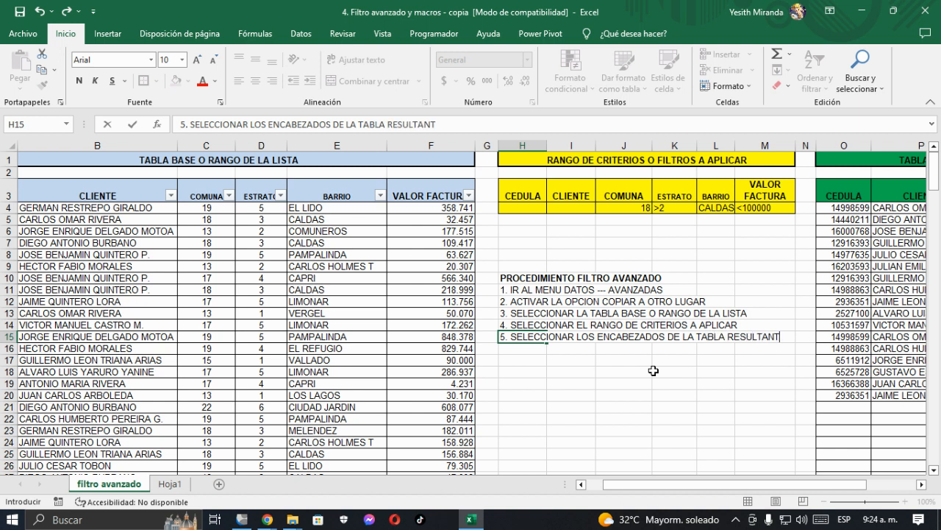
pyautogui.write('E DEL FIL')
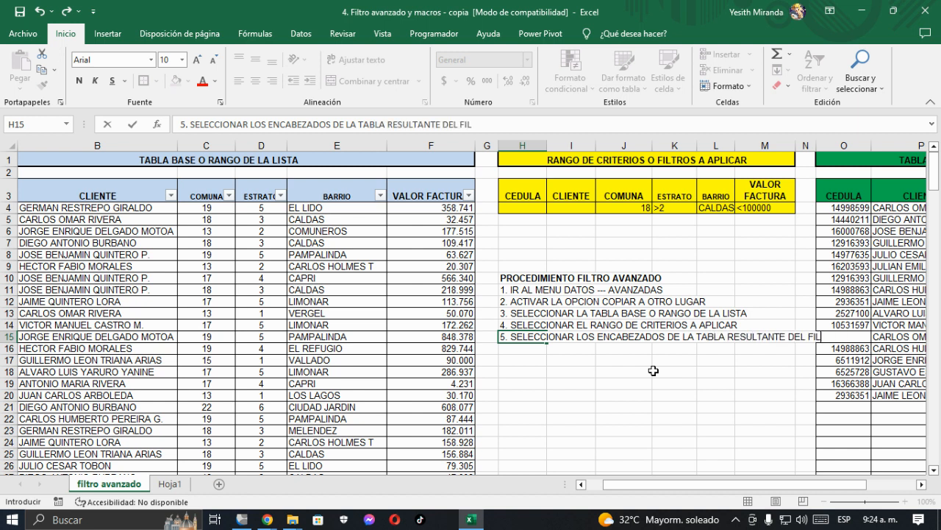
pyautogui.write('TRO O COPIAR')
pyautogui.write(' A')
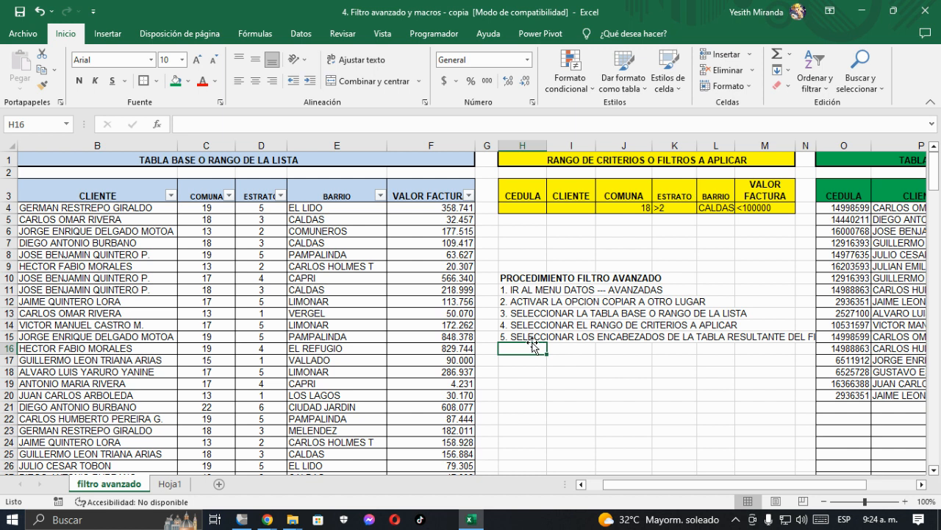
# Step: Merge cells H15:M16 holding the fifth procedure line, align the text to the top left and wrap it
pyautogui.moveTo(511, 337); pyautogui.dragTo(740, 349)
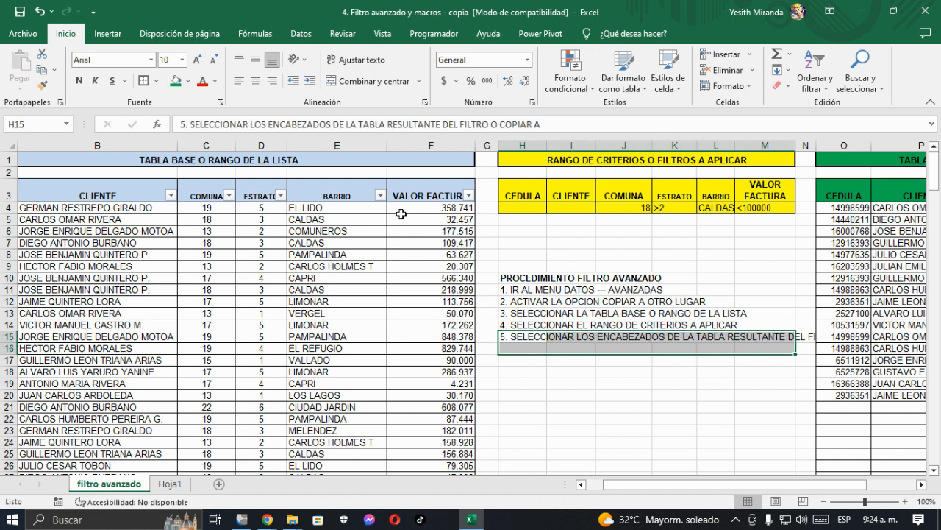
pyautogui.click(370, 80)
pyautogui.click(238, 81)
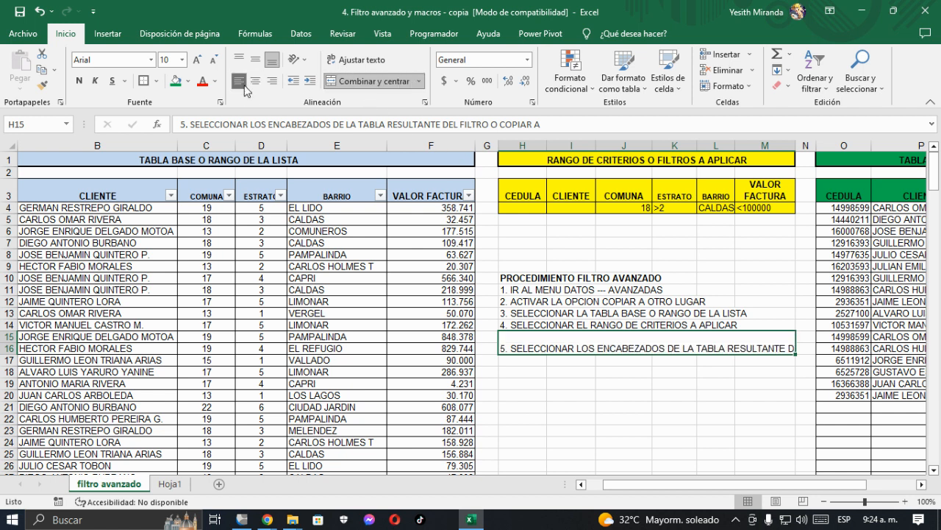
pyautogui.click(357, 59)
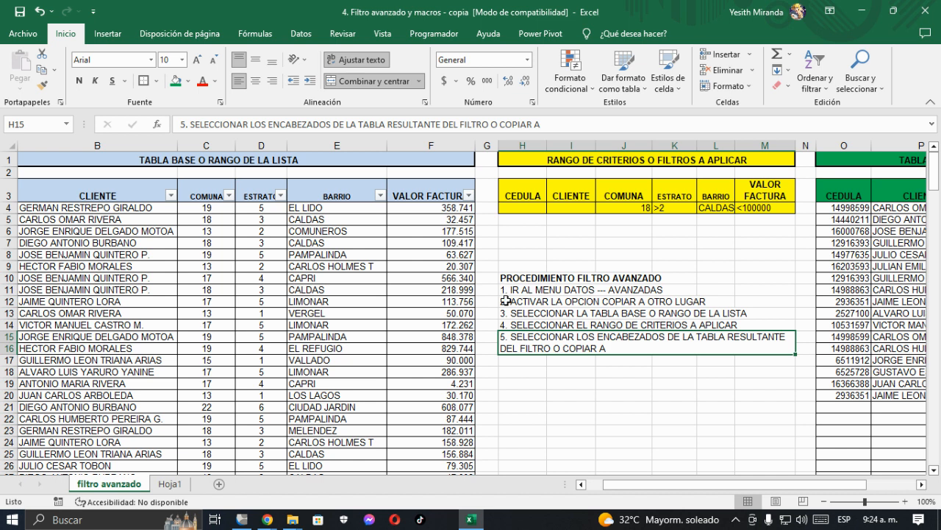
# Step: Enter the sixth procedure line in cell H17: "6. ACEPTAR"
pyautogui.click(516, 361)
pyautogui.write('6')
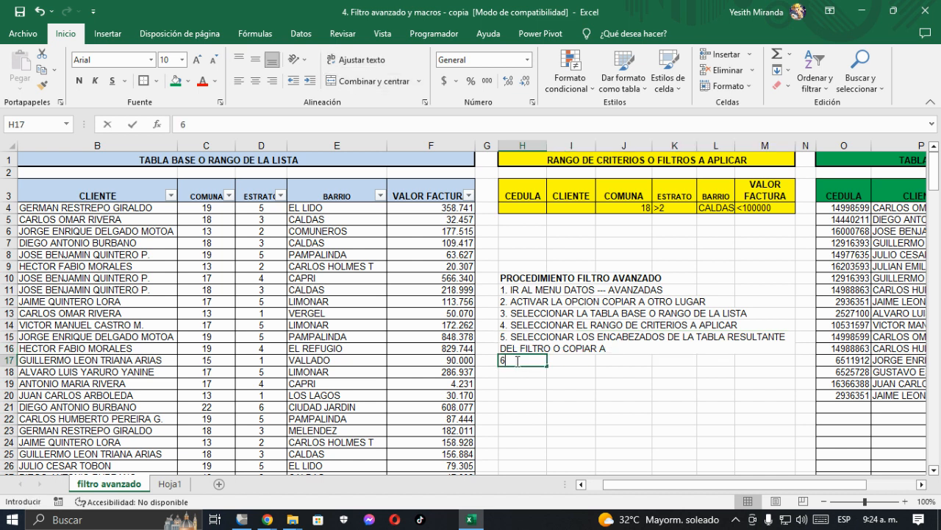
pyautogui.write('. ACEPTAR')
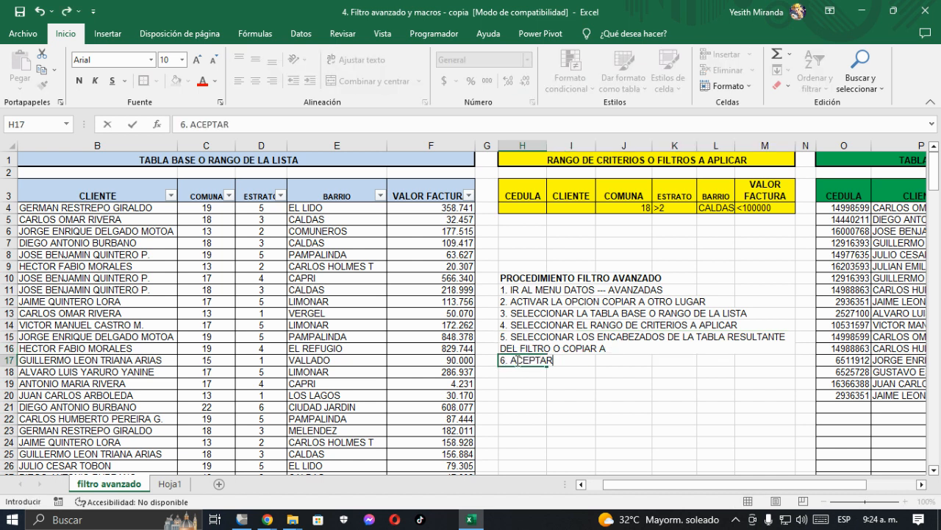
# Step: Give the procedure block H11:M17 an outside border and a light blue fill
pyautogui.press('Up')
pyautogui.press('Up')
pyautogui.press('Up')
pyautogui.press('Up')
pyautogui.press('Up')
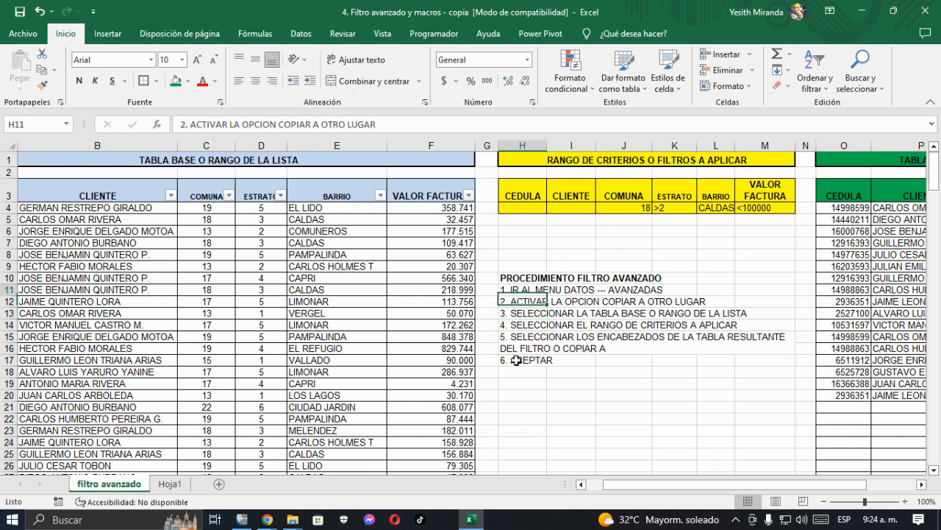
pyautogui.hotkey('shift', 'Right')
pyautogui.hotkey('shift', 'Right')
pyautogui.hotkey('shift', 'Right')
pyautogui.hotkey('shift', 'Right')
pyautogui.hotkey('shift', 'Right')
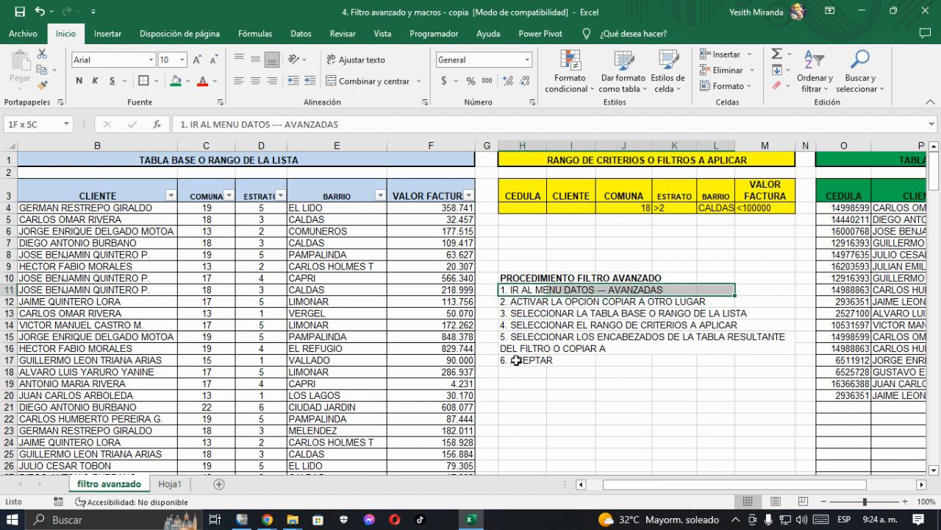
pyautogui.hotkey('shift', 'Down')
pyautogui.hotkey('shift', 'Down')
pyautogui.hotkey('shift', 'Down')
pyautogui.hotkey('shift', 'Down')
pyautogui.hotkey('shift', 'Down')
pyautogui.hotkey('shift', 'Down')
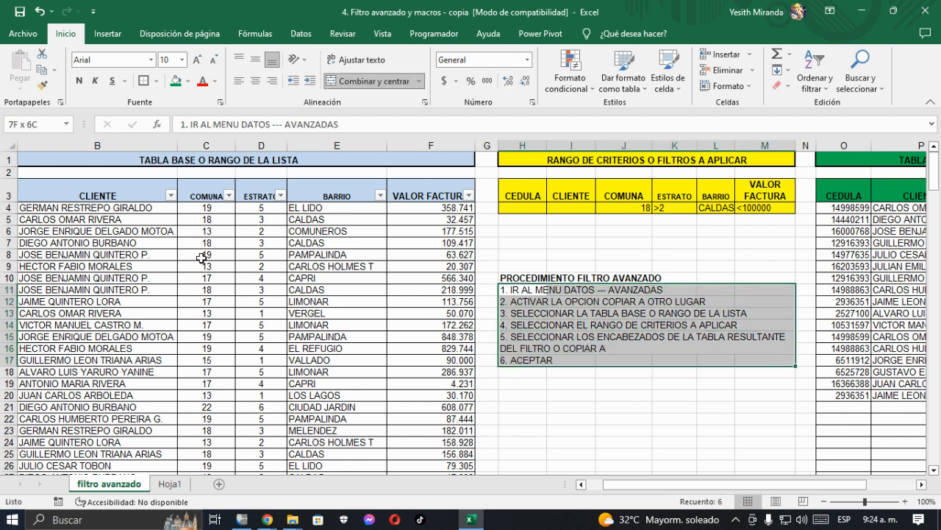
pyautogui.click(149, 81)
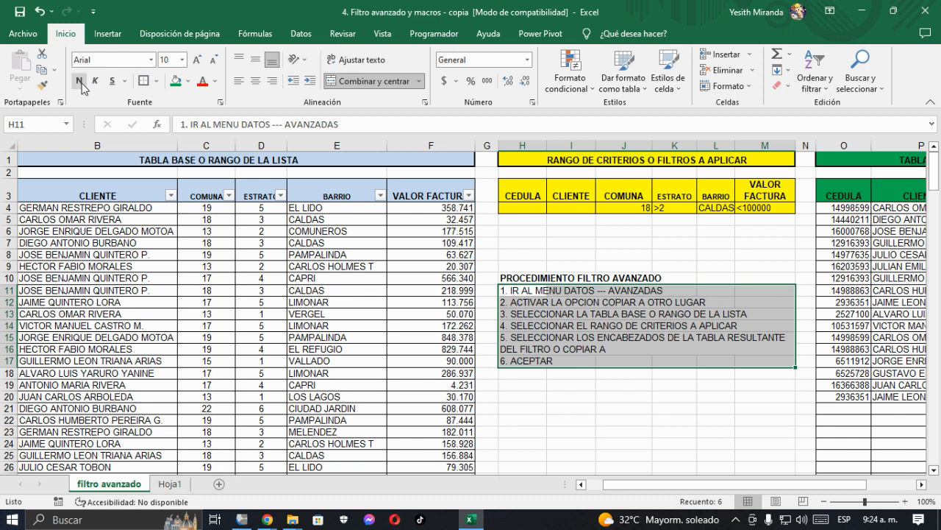
pyautogui.click(188, 82)
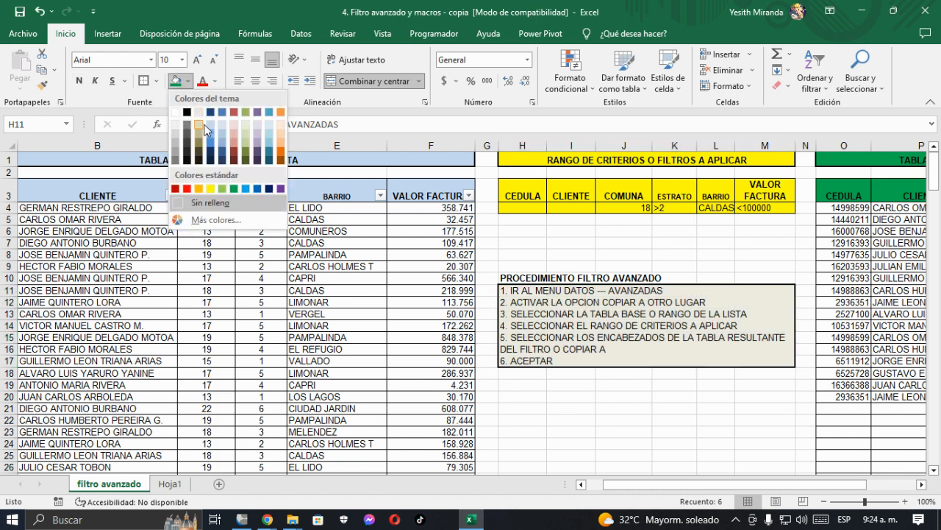
pyautogui.click(208, 125)
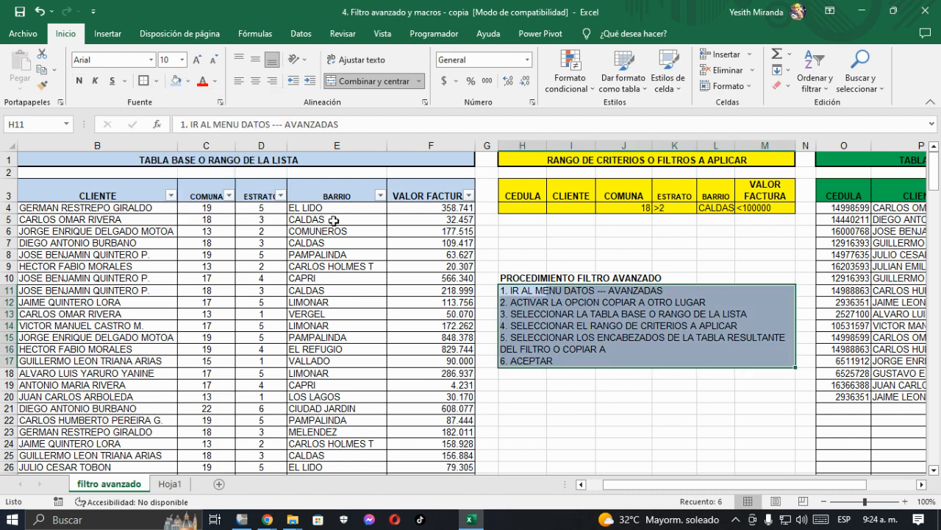
pyautogui.click(524, 388)
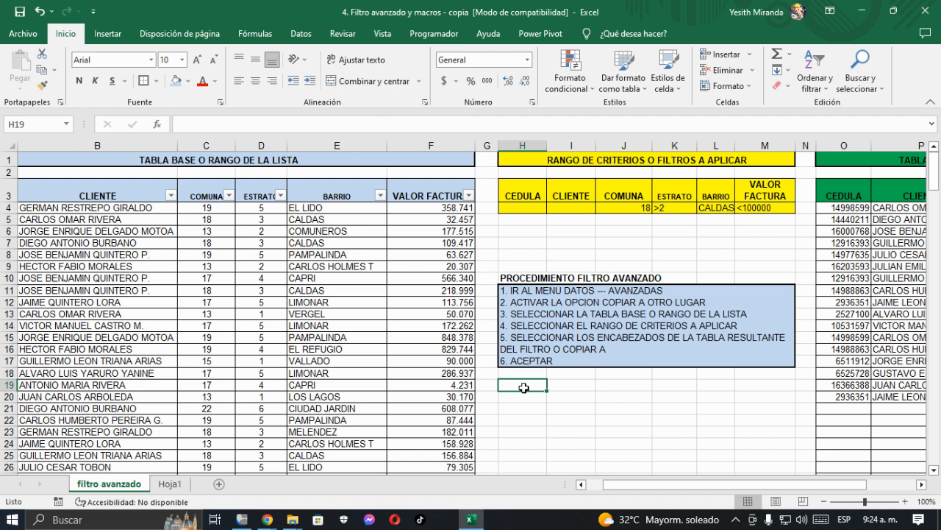
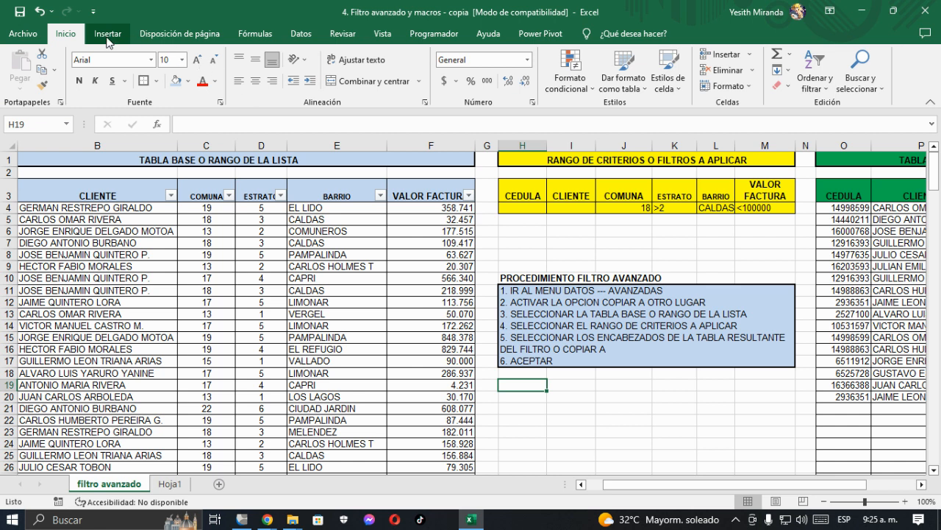
# Step: Draw a rounded rectangle about 1.22 by 5.11 cm below the criteria range and label it "APLICA FILTRO AVANZADO"
pyautogui.click(114, 40)
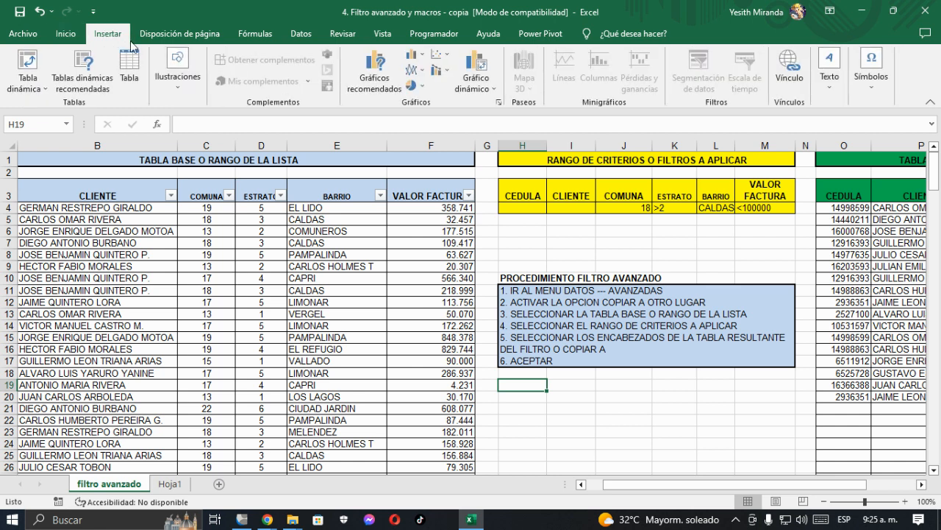
pyautogui.click(177, 93)
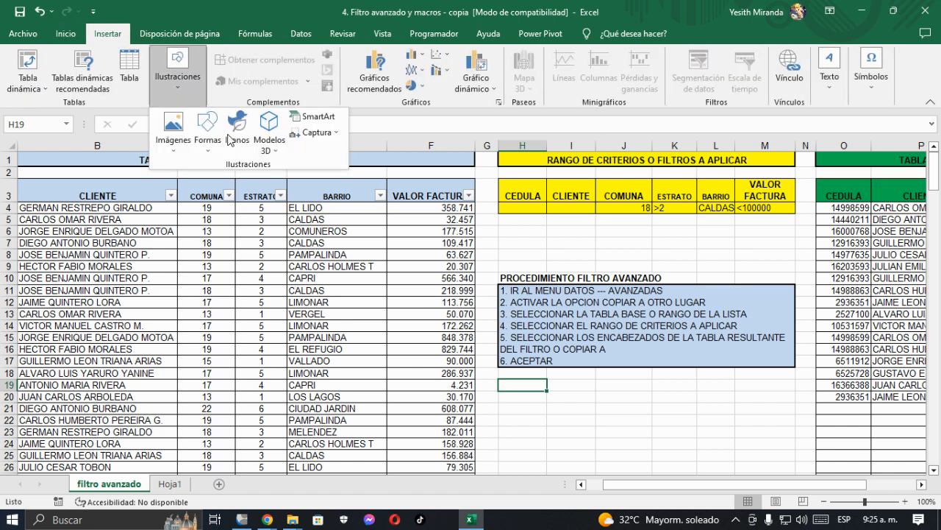
pyautogui.click(206, 153)
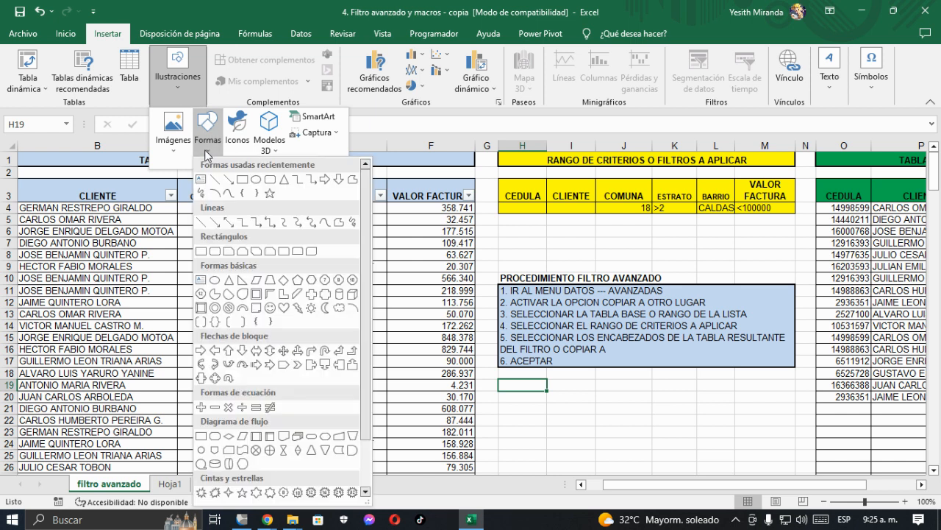
pyautogui.click(270, 181)
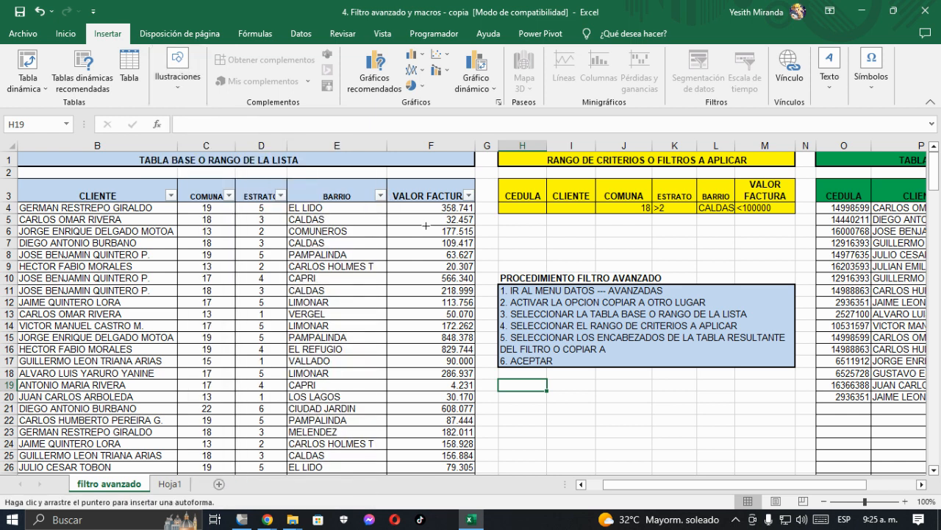
pyautogui.moveTo(507, 223); pyautogui.dragTo(637, 253)
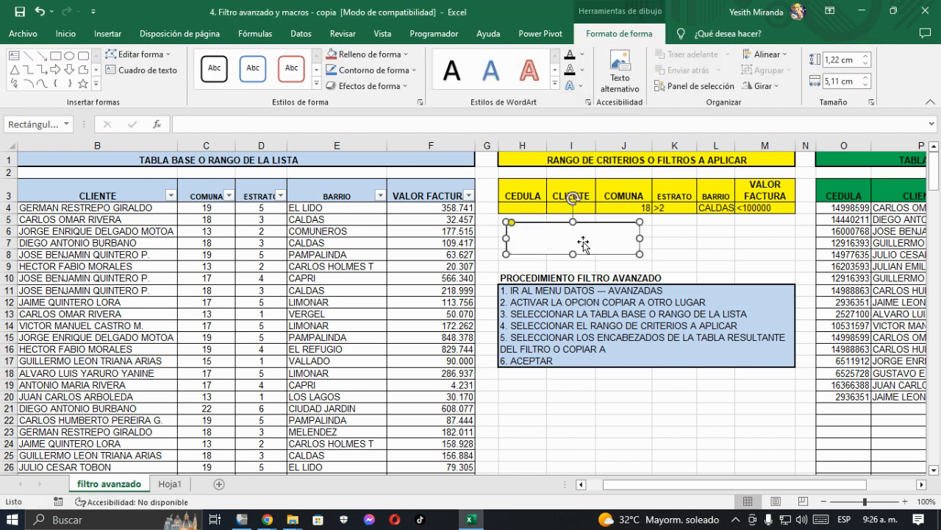
pyautogui.write('APLICA FILTRO AVANZADO')
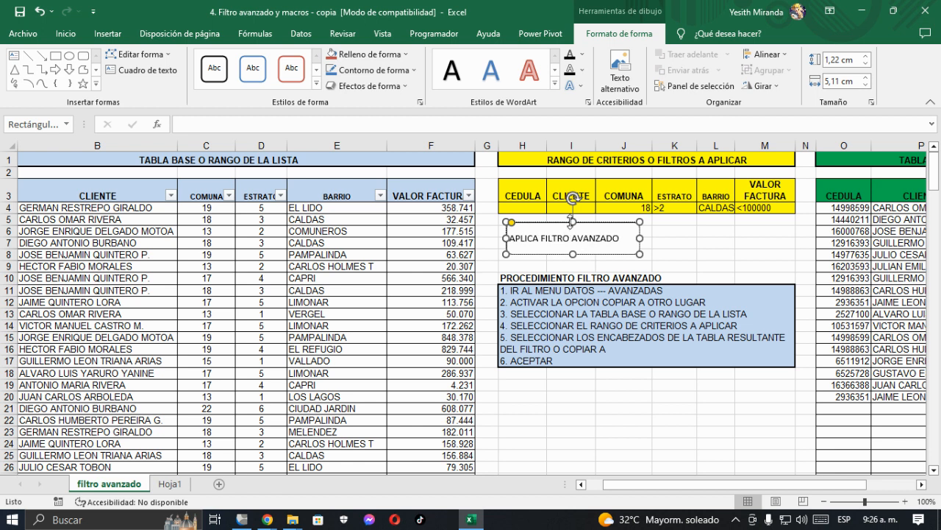
# Step: Apply the shape style "Efecto moderado - Rojo, Énfasis 2" to the rounded rectangle
pyautogui.click(587, 223)
pyautogui.click(317, 86)
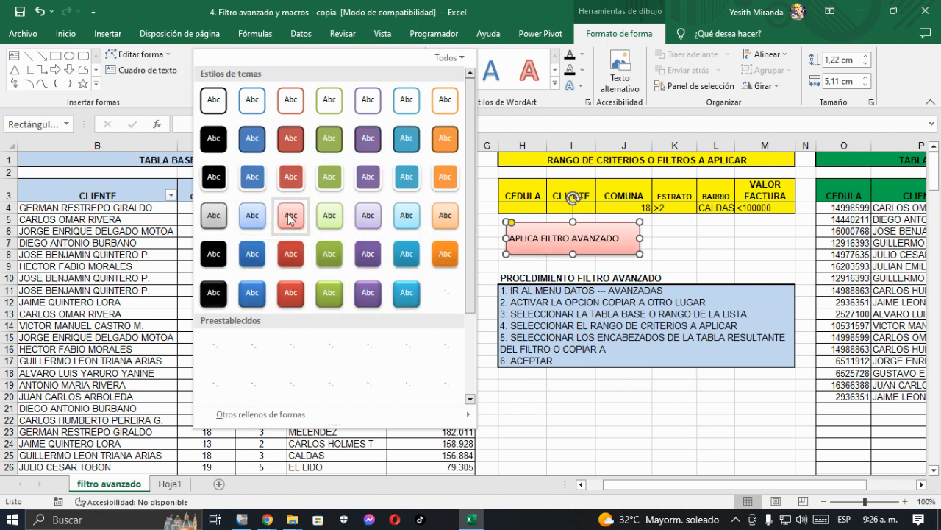
pyautogui.click(292, 255)
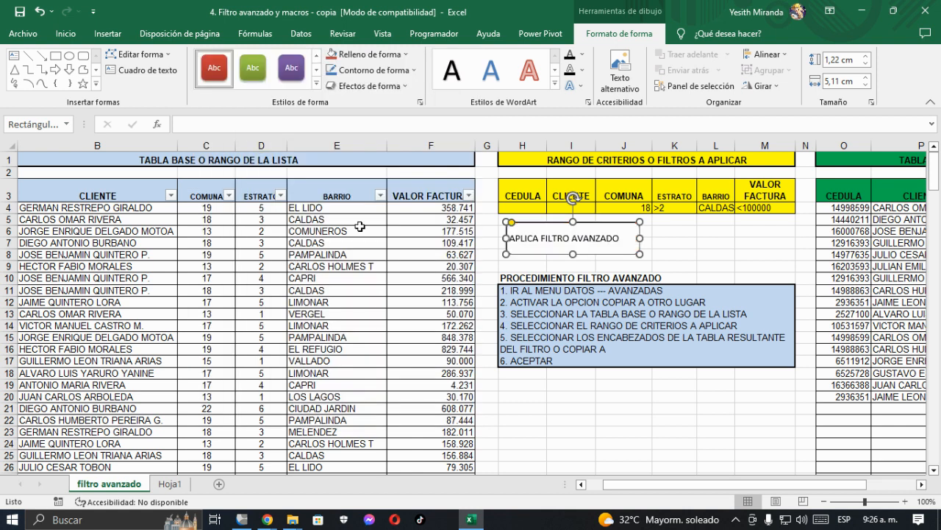
# Step: Center the shape's label horizontally, make it bold and set its font color to automatic black
pyautogui.click(66, 34)
pyautogui.click(255, 80)
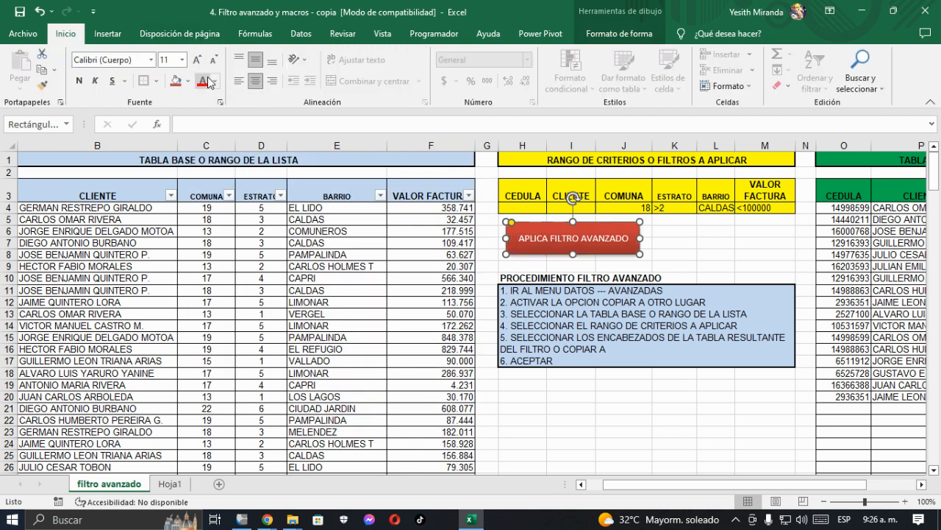
pyautogui.click(79, 81)
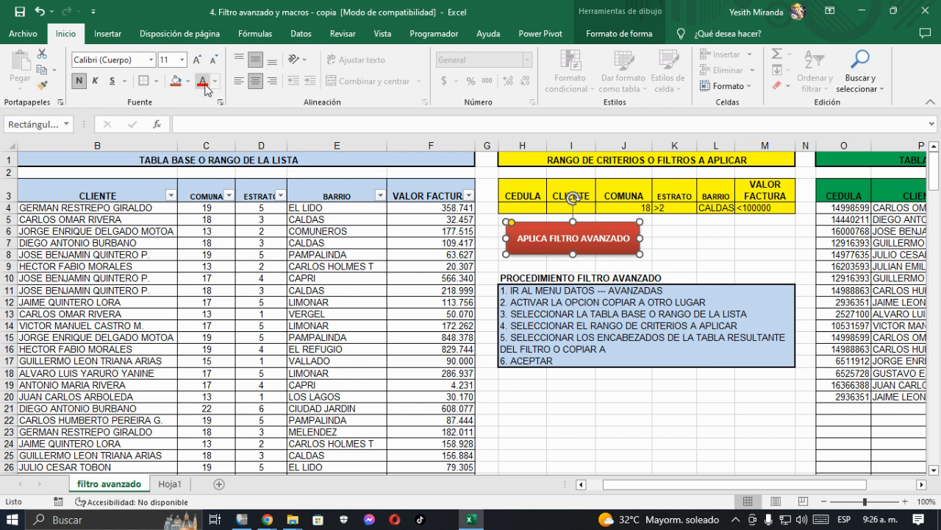
pyautogui.click(217, 87)
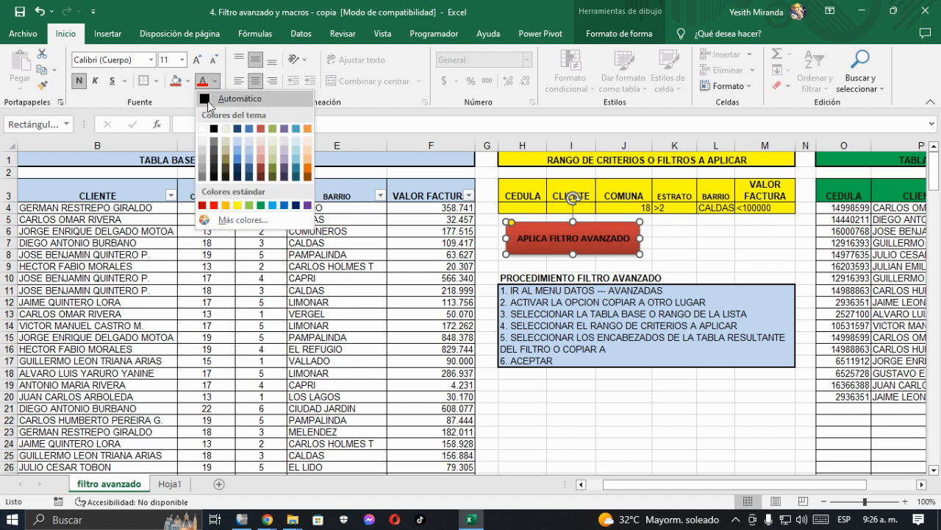
pyautogui.click(208, 107)
# Step: Set the shape's label to Arial Black size 7 and shrink the shape to about 1.16 by 4.1 cm
pyautogui.click(151, 60)
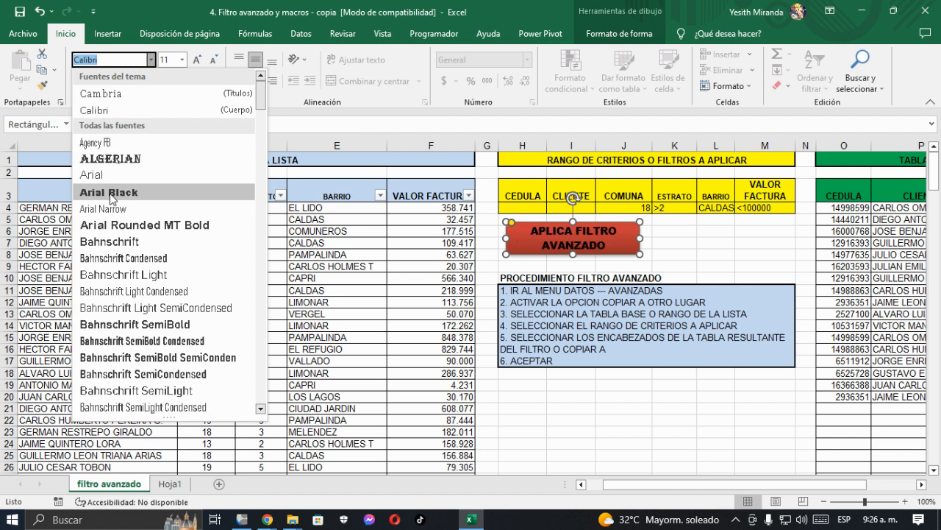
pyautogui.click(115, 191)
pyautogui.click(213, 62)
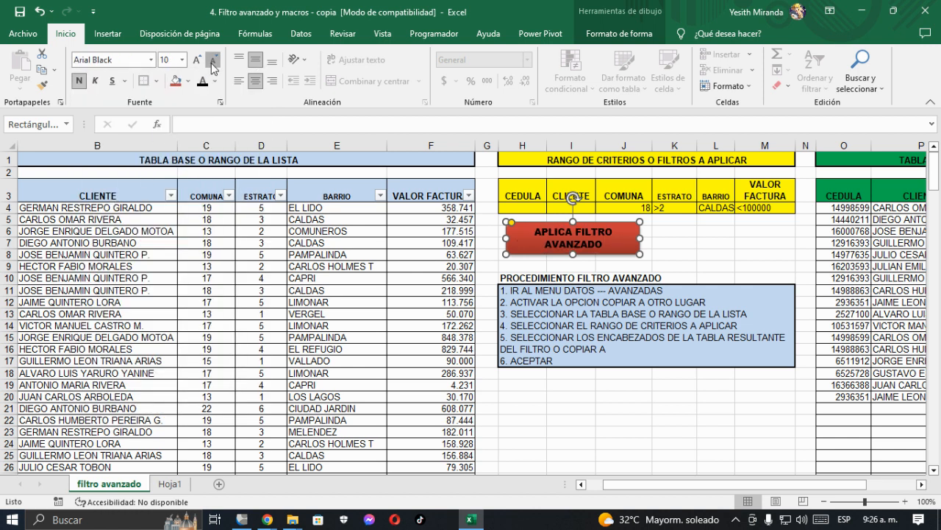
pyautogui.click(213, 62)
pyautogui.click(213, 61)
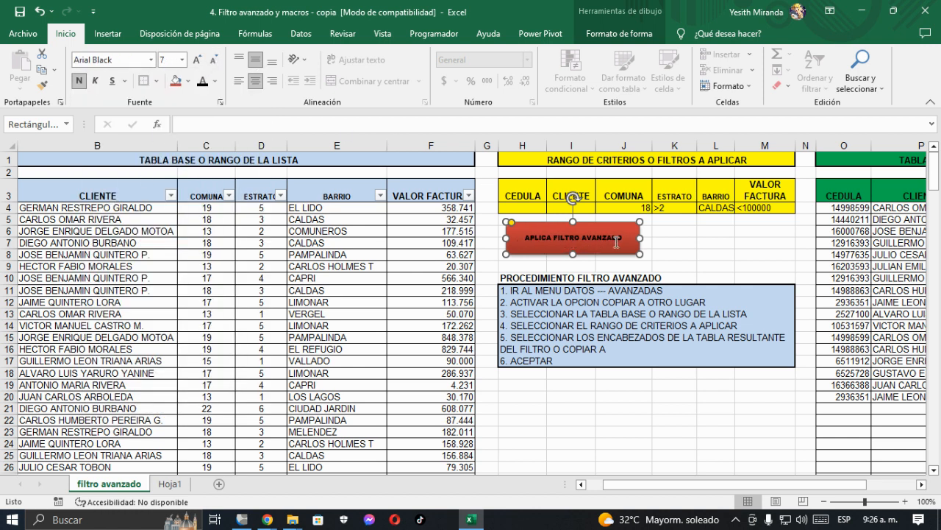
pyautogui.moveTo(641, 254); pyautogui.dragTo(613, 253)
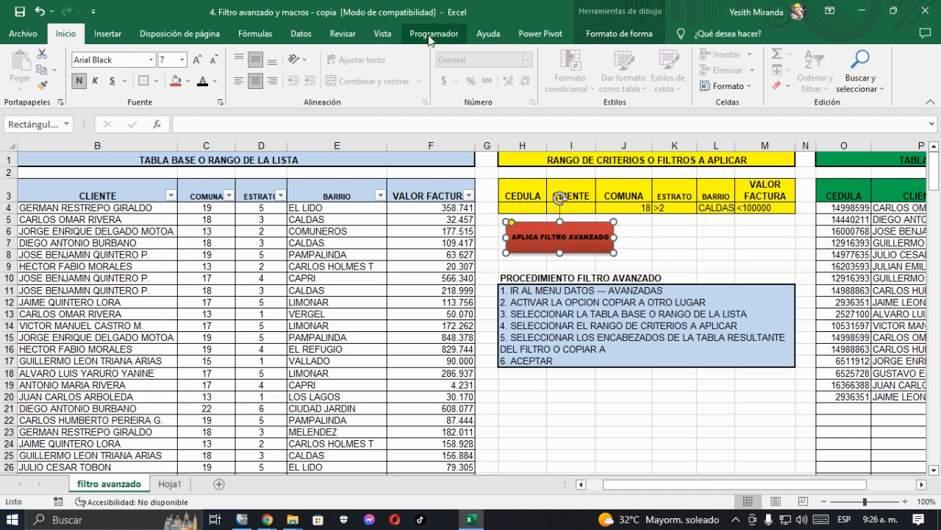
# Step: Give the red shape a bevel effect from the last row of bevel presets and shift it slightly to align with column H
pyautogui.click(384, 37)
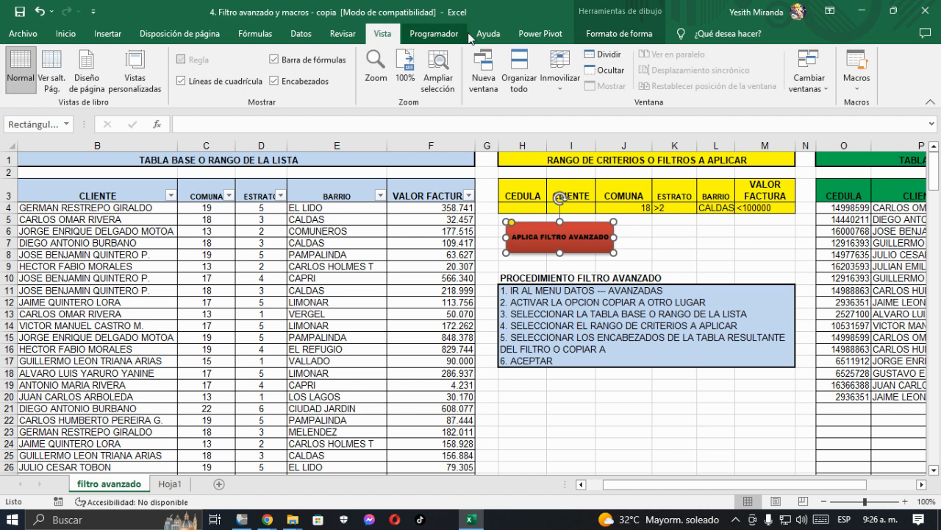
pyautogui.click(598, 37)
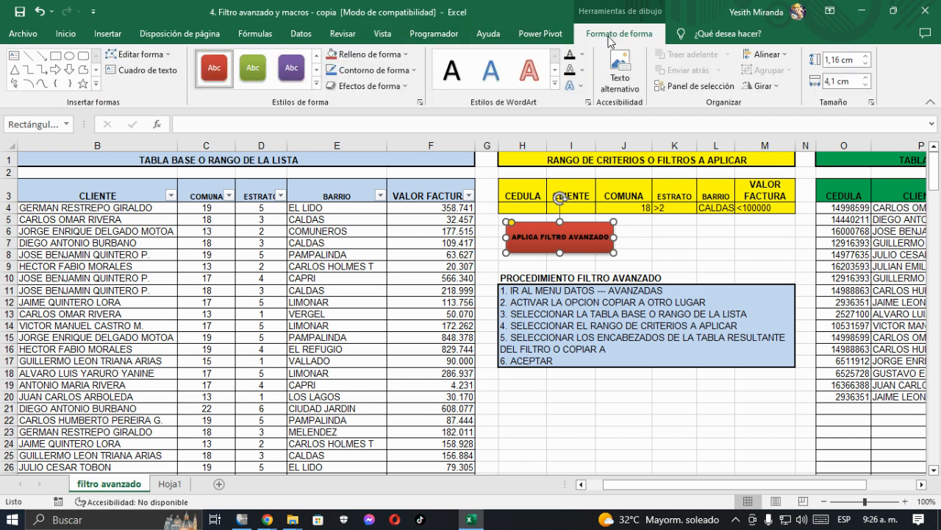
pyautogui.click(407, 85)
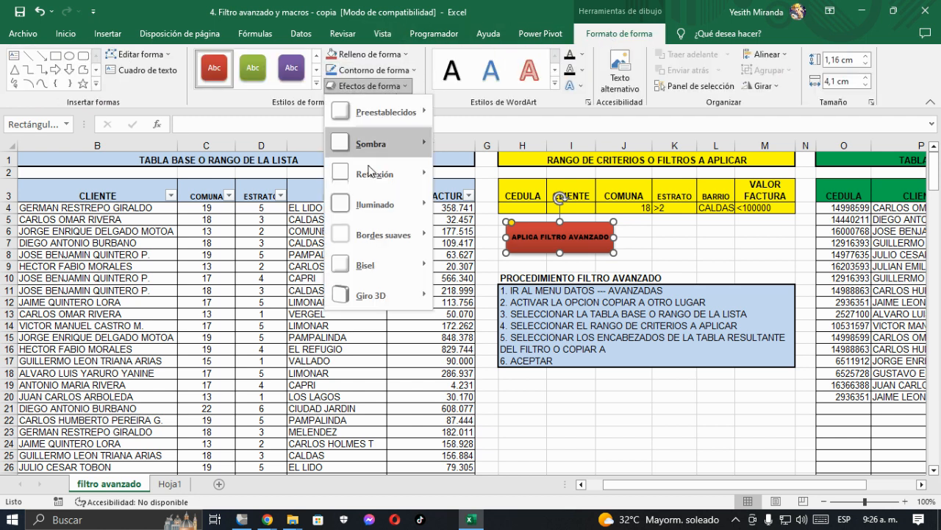
pyautogui.moveTo(403, 280)
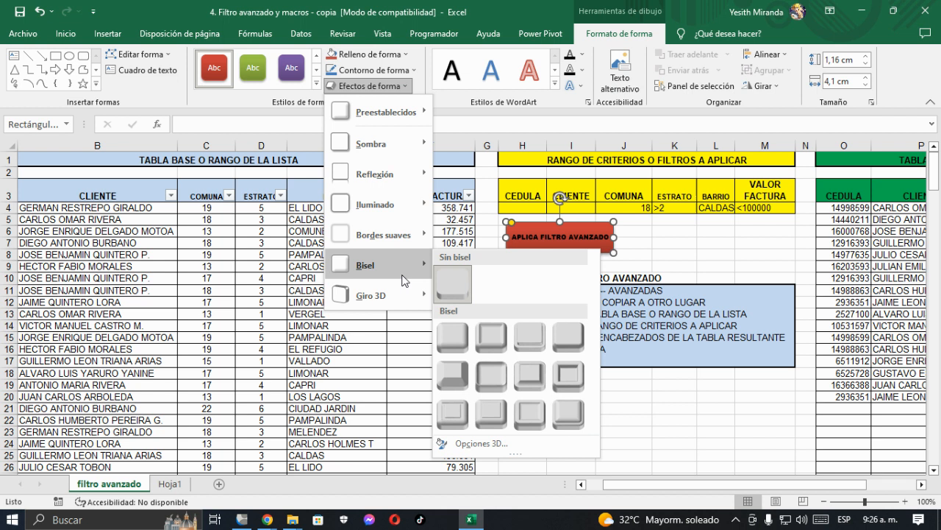
pyautogui.click(579, 419)
pyautogui.click(674, 245)
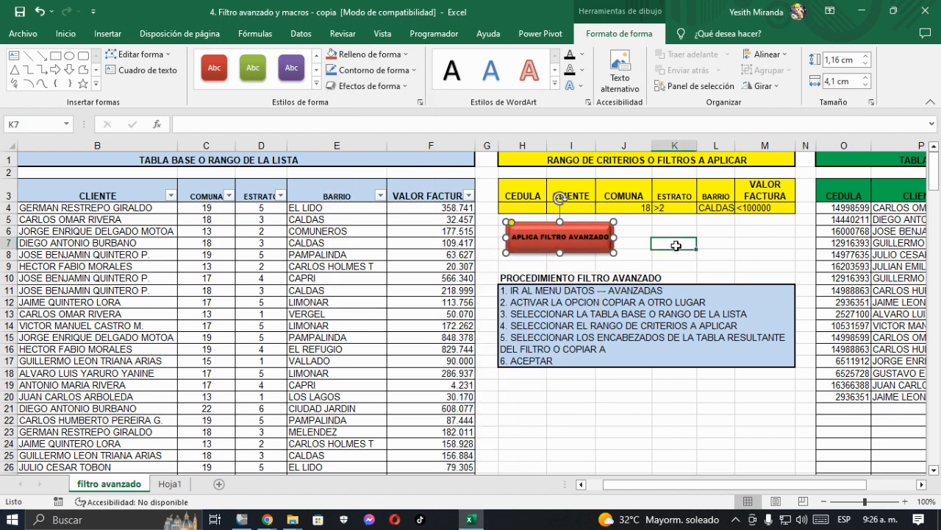
pyautogui.click(572, 228)
pyautogui.moveTo(573, 228); pyautogui.dragTo(568, 231)
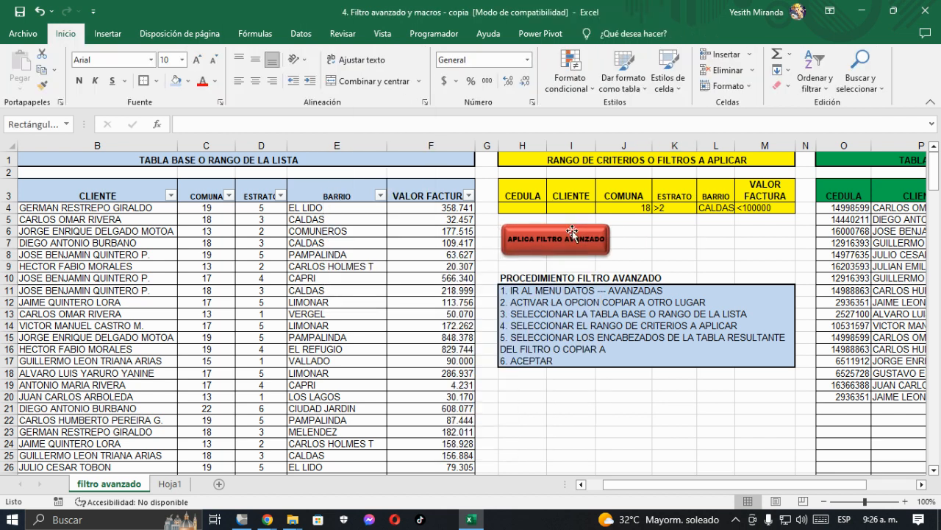
pyautogui.click(584, 380)
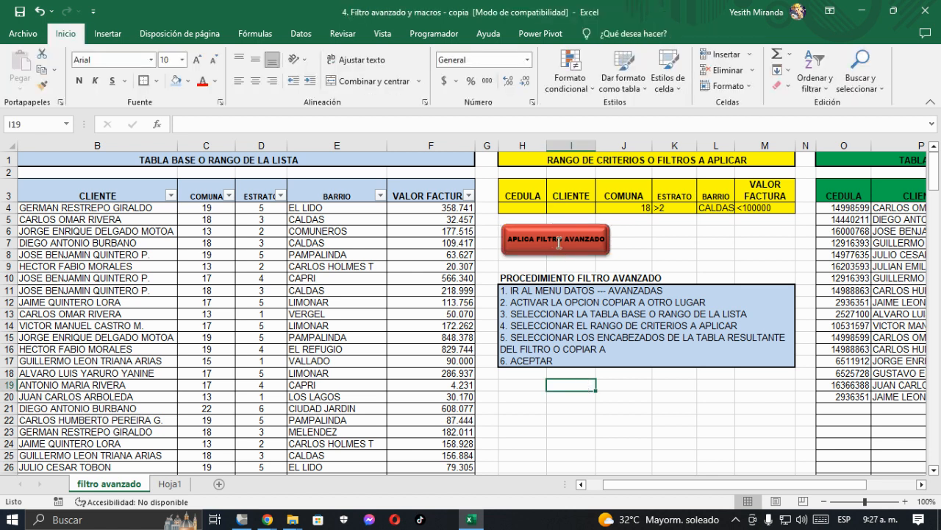
# Step: Clear the criteria in J4:M4 and enter 1 as the ESTRATO criterion in K4
pyautogui.click(622, 208)
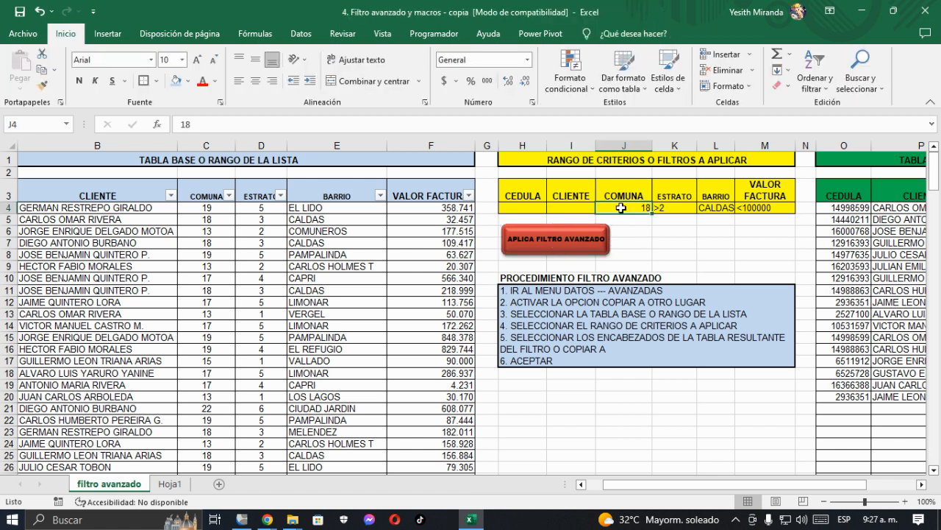
pyautogui.moveTo(621, 208); pyautogui.dragTo(748, 209)
pyautogui.press('Delete')
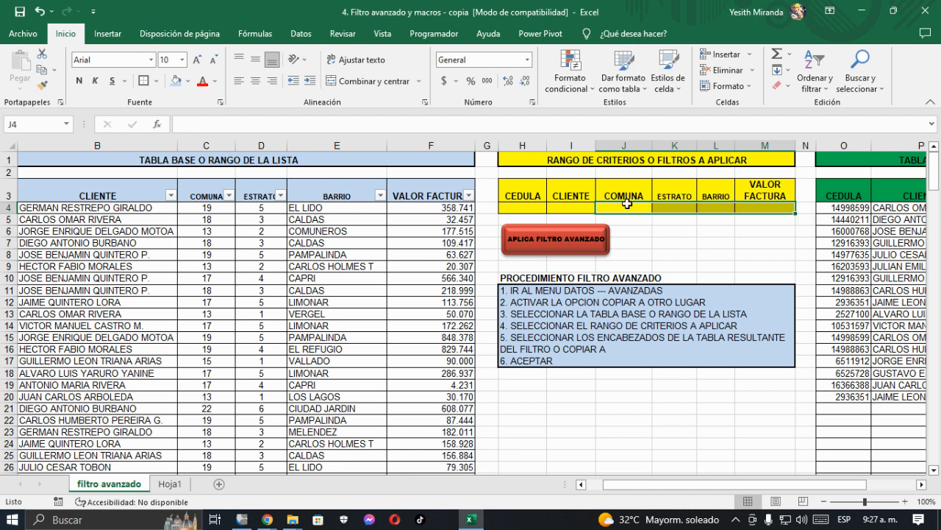
pyautogui.click(626, 206)
pyautogui.click(671, 206)
pyautogui.write('1')
pyautogui.press('Return')
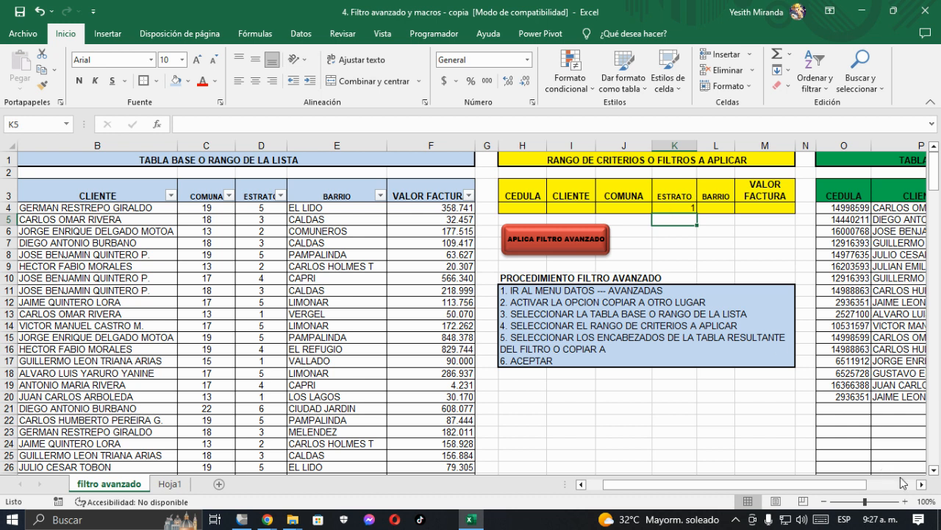
# Step: Run an advanced filter on $A$3:$F$216 with criteria $H$3:$M$4, copying the matching records to $O$3:$T$3
pyautogui.click(922, 485)
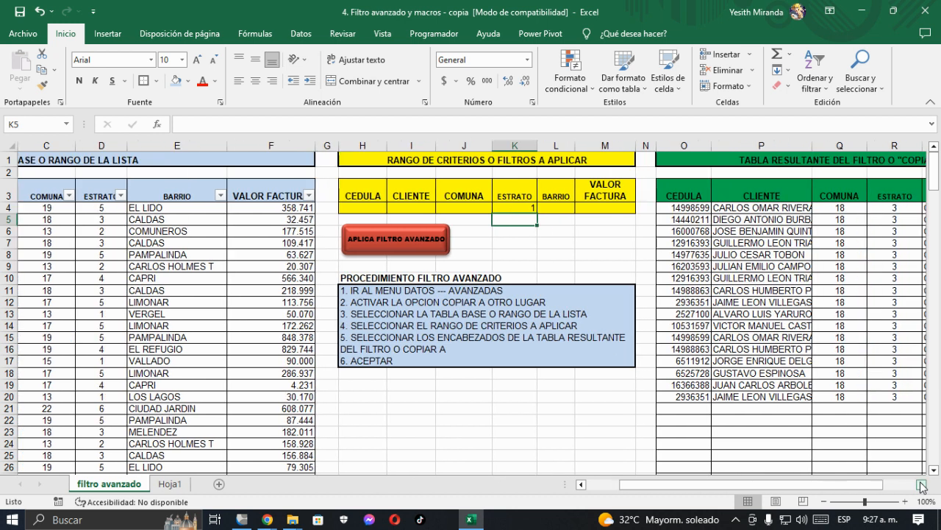
pyautogui.click(297, 244)
pyautogui.click(382, 34)
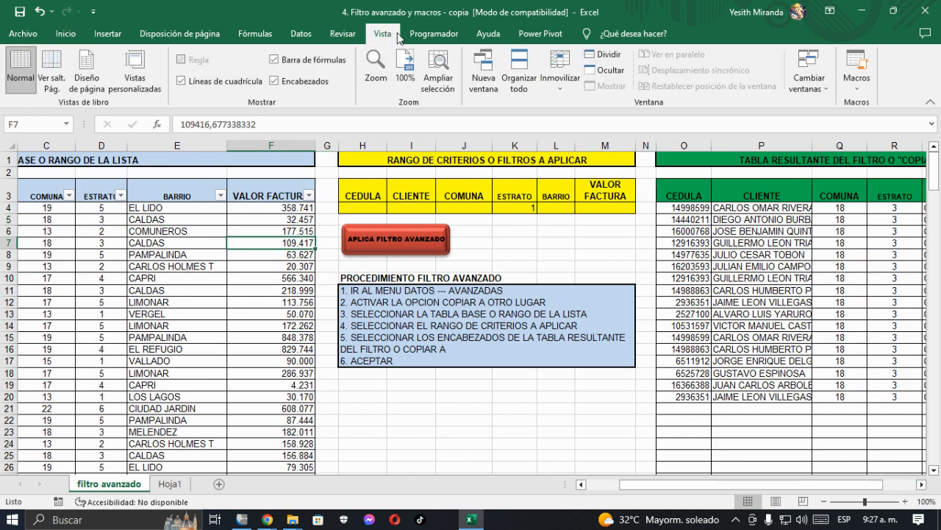
pyautogui.click(306, 37)
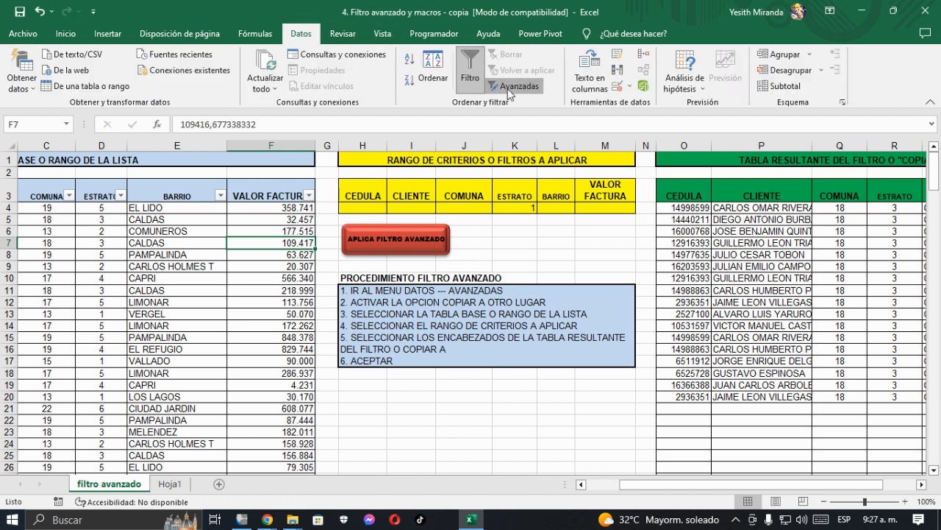
pyautogui.click(511, 86)
pyautogui.click(465, 202)
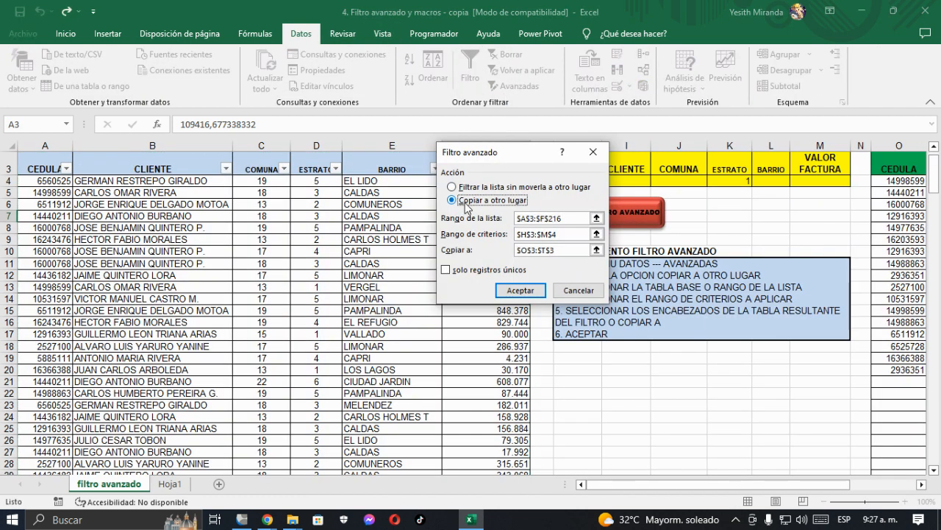
pyautogui.click(520, 291)
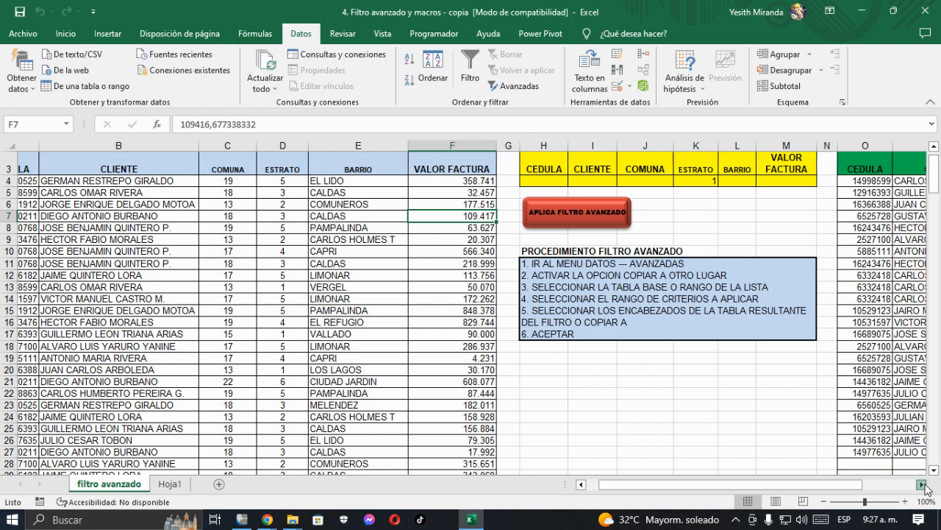
pyautogui.click(921, 484)
pyautogui.click(922, 484)
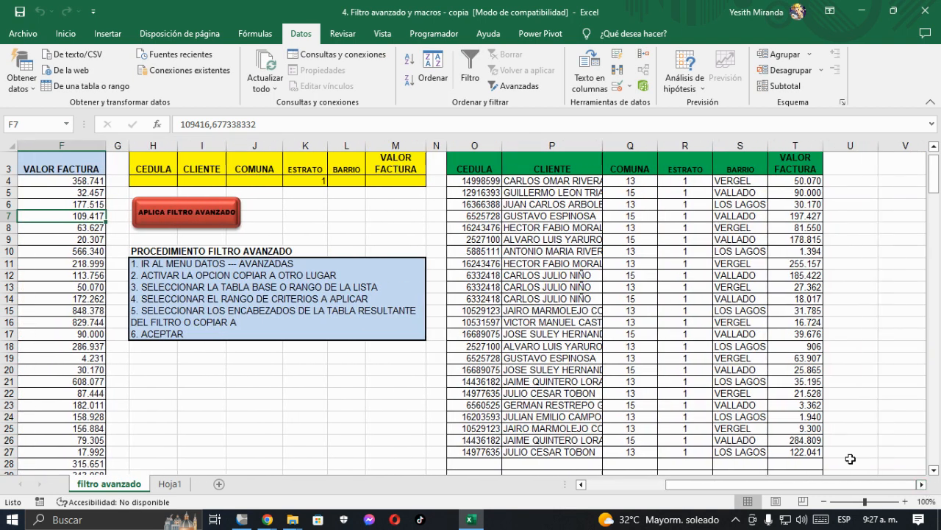
pyautogui.click(310, 181)
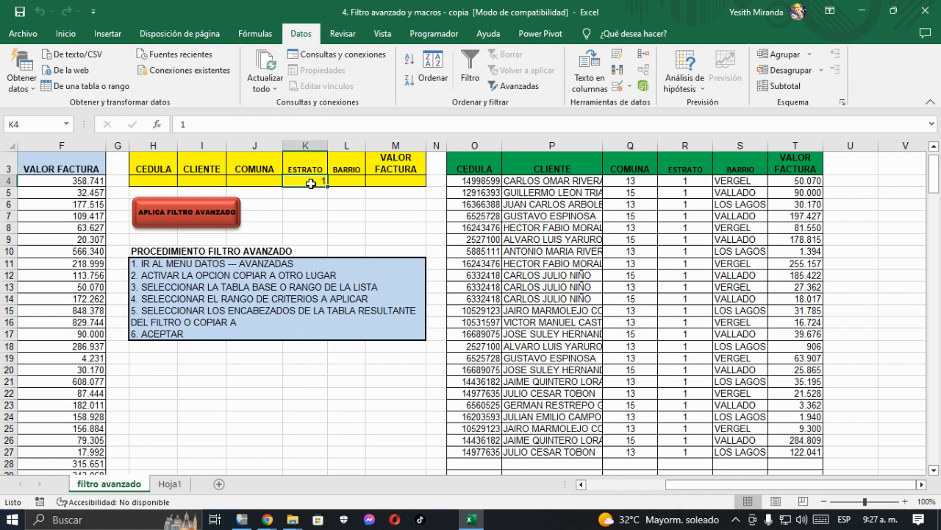
pyautogui.scroll(1, 266, 181)
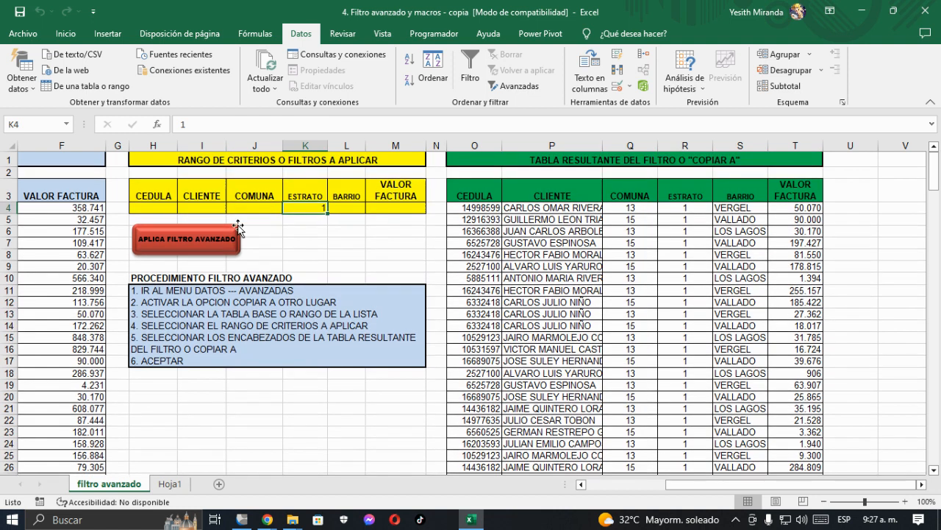
pyautogui.keyDown('ctrl'); pyautogui.click(188, 231); pyautogui.keyUp('ctrl')
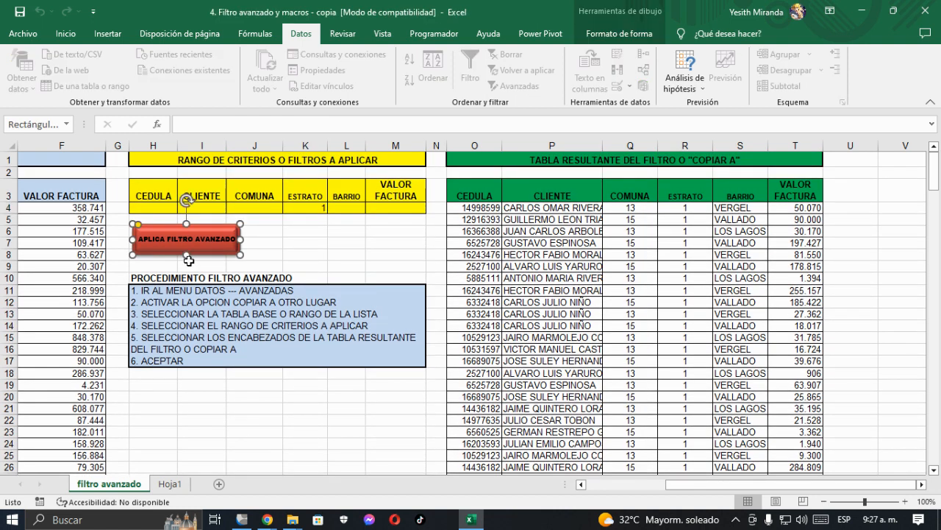
pyautogui.click(280, 377)
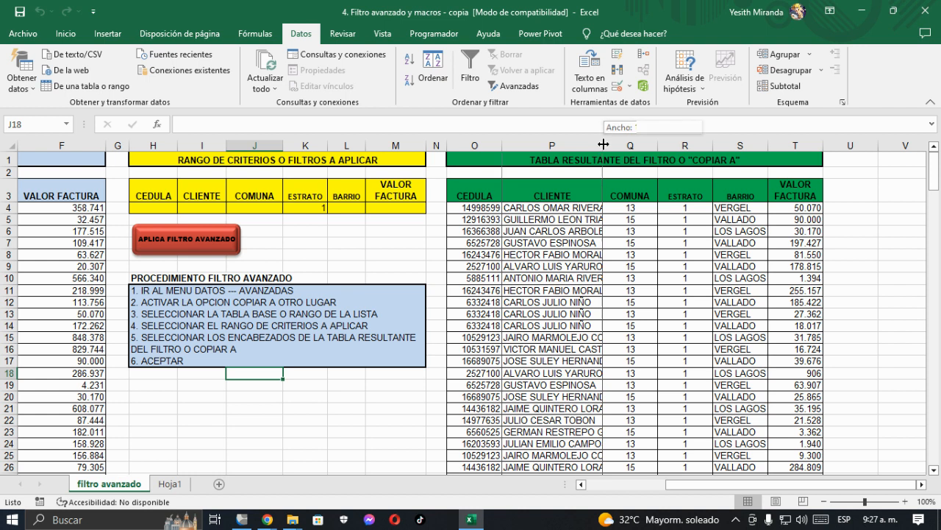
# Step: Widen column P of the results table to fit the CLIENTE names
pyautogui.moveTo(602, 147); pyautogui.dragTo(643, 150)
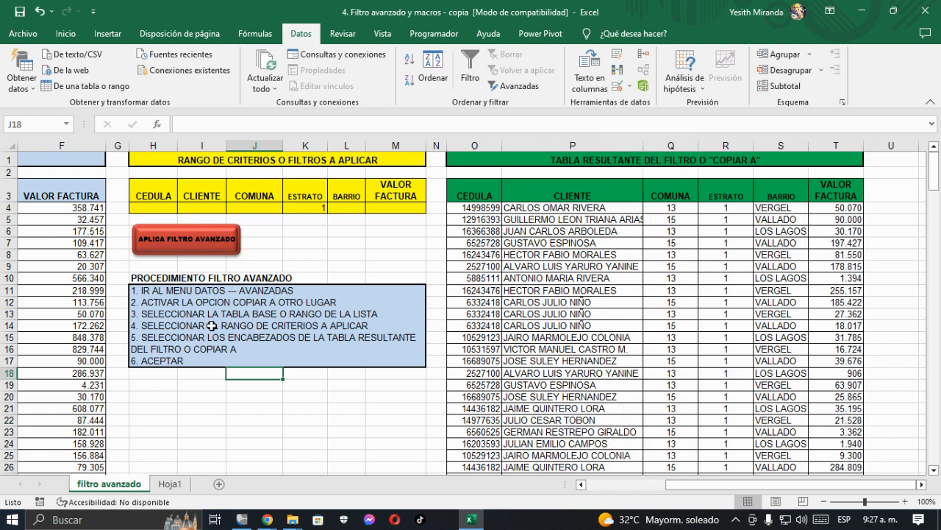
# Step: Start a definition in H19 with the text "MACRO: ES UNA HERRAMIENTA QUE PERMITE"
pyautogui.click(147, 384)
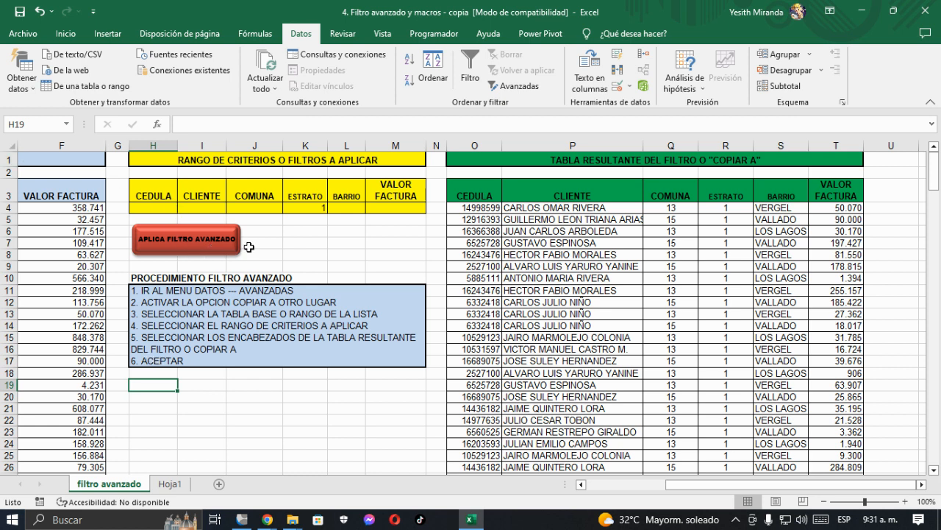
pyautogui.scroll(-1, 174, 383)
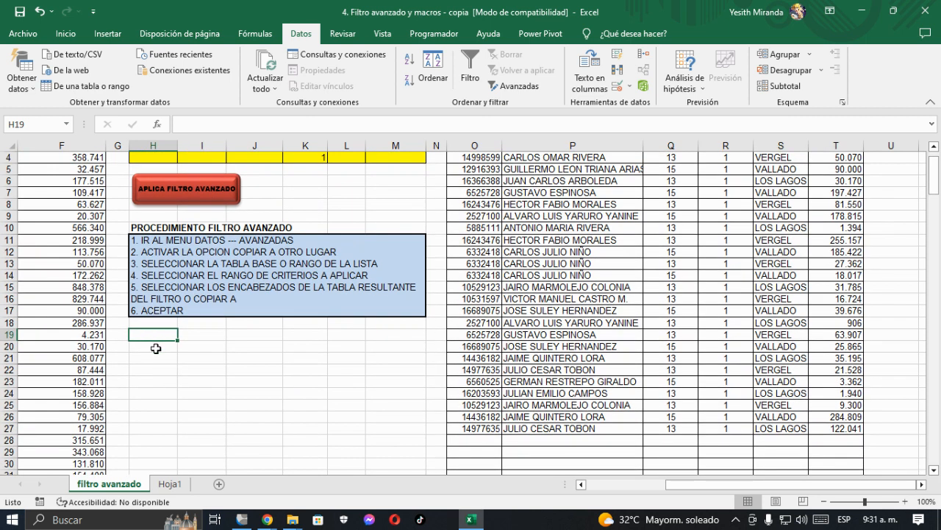
pyautogui.write('MACRO')
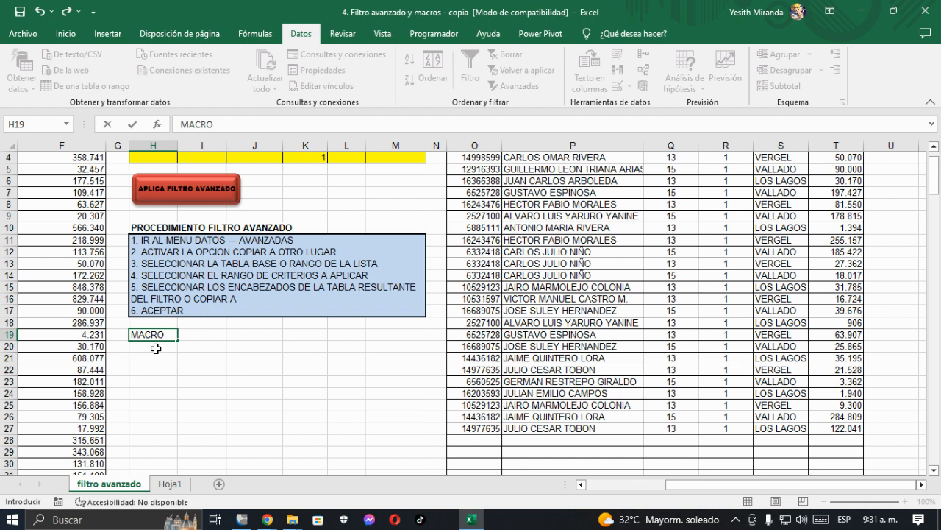
pyautogui.write(': ES UNA HR')
pyautogui.press('BackSpace')
pyautogui.write('ERRAMIENTO')
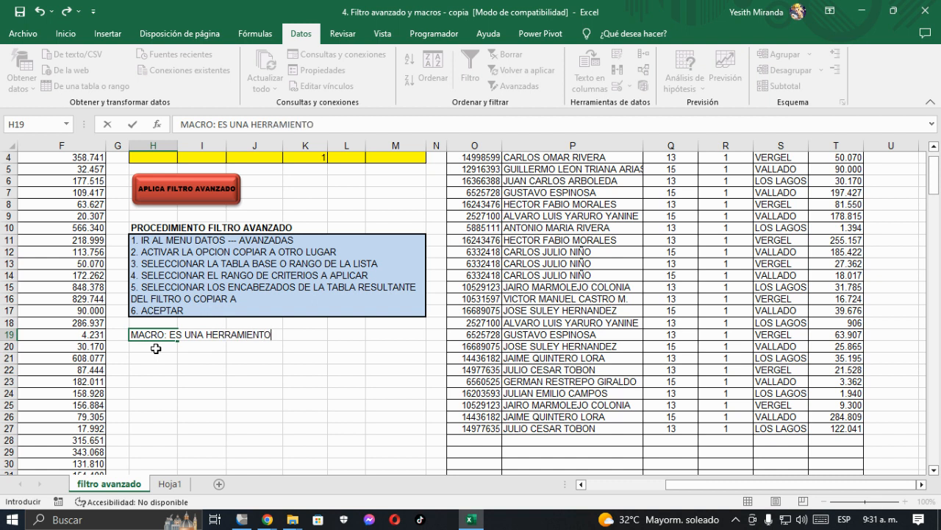
pyautogui.press('BackSpace')
pyautogui.write('A QUE PERMITE ')
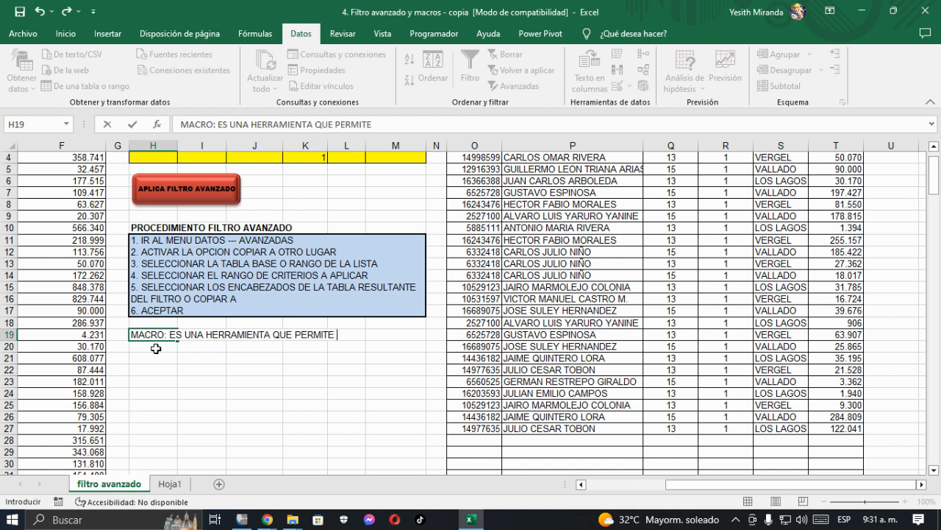
pyautogui.write('GRABAR')
pyautogui.write(' O PRO')
pyautogui.write('G')
# Step: Continue the H19 definition with "GRABAR O PROGRAMAR UNA TAREA"
pyautogui.press('BackSpace')
pyautogui.write('GRAM')
pyautogui.press('BackSpace')
pyautogui.write('MAR UNA ')
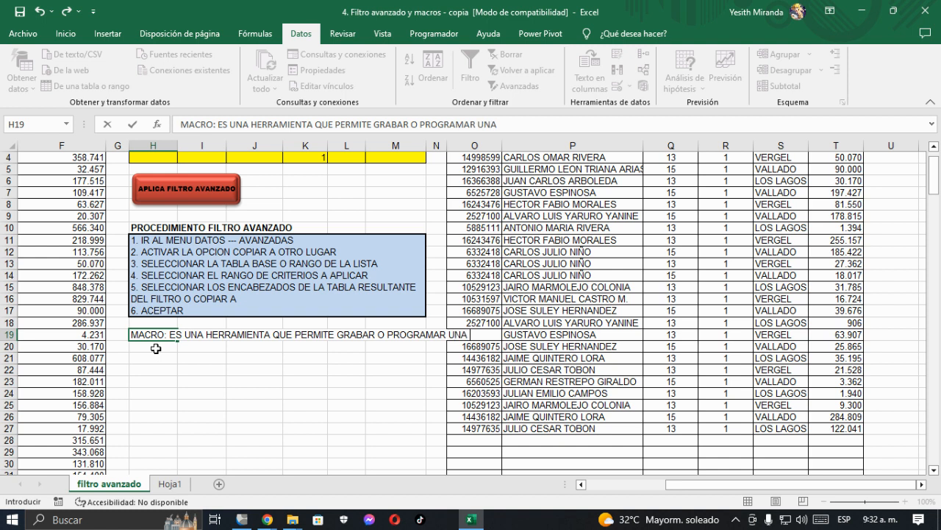
pyautogui.write('TAREA,')
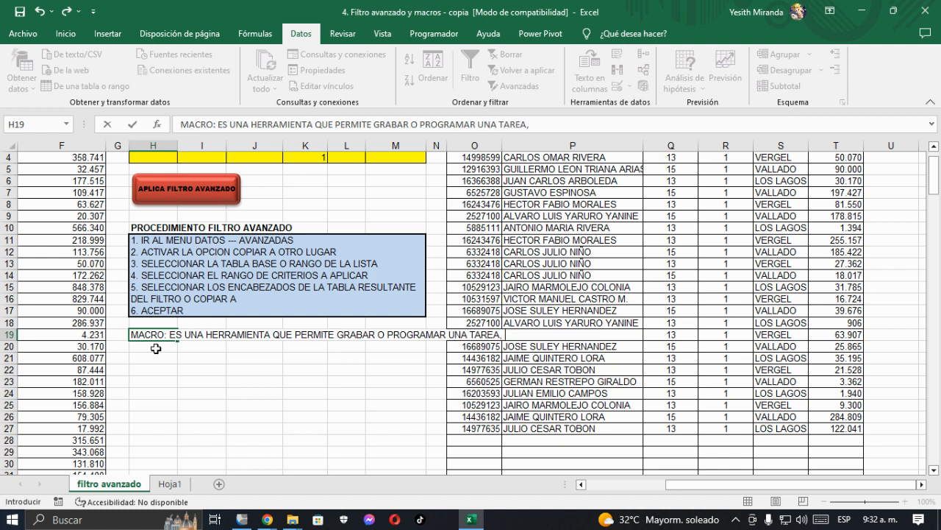
pyautogui.write(' ACTIVIDAD. ')
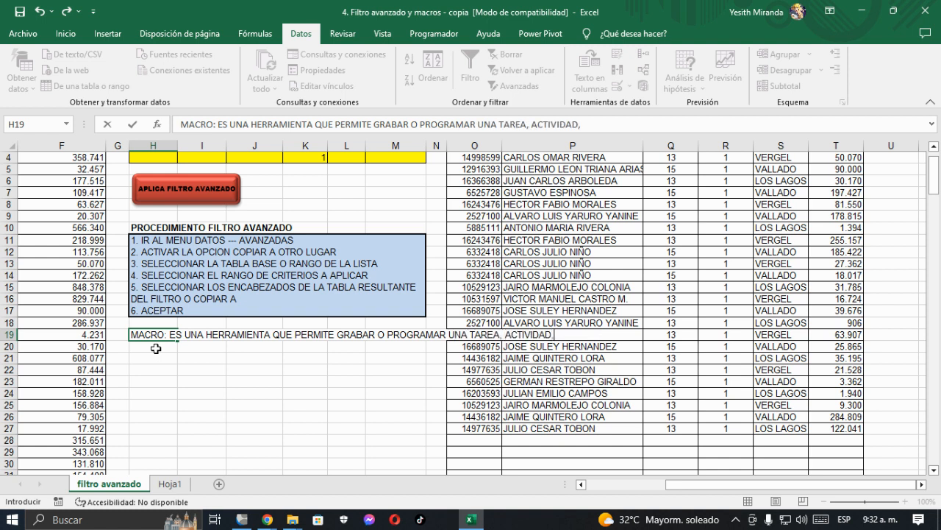
pyautogui.write('PROCED')
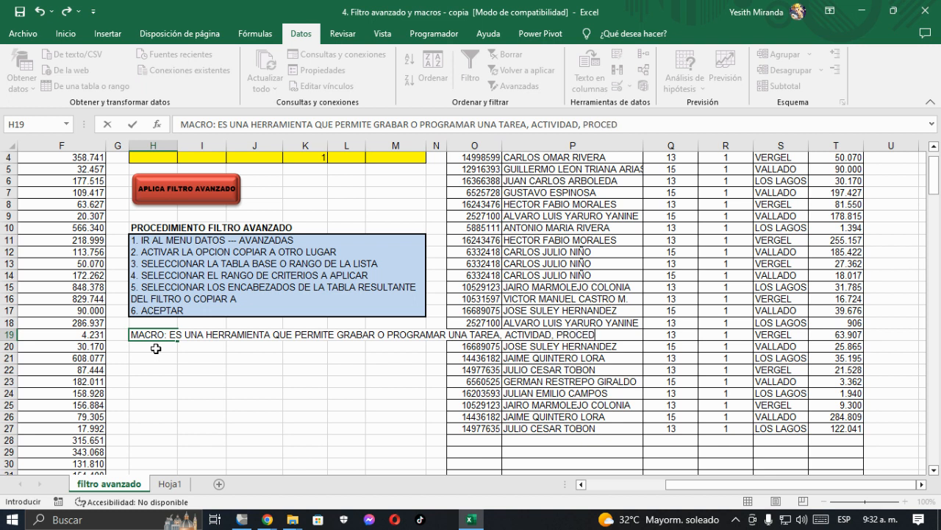
pyautogui.write('IMIENTO O PR')
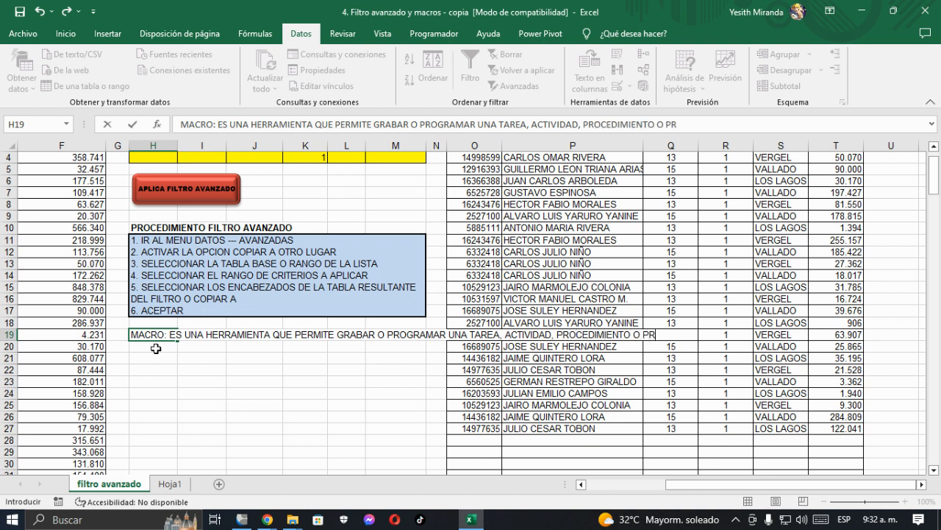
pyautogui.write('OCESO PARA')
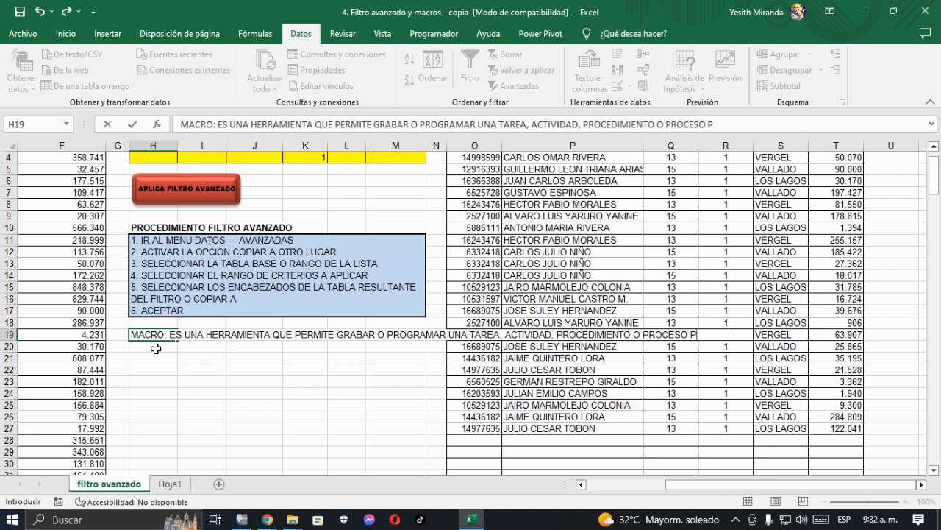
# Step: Extend the H19 definition with ", ACTIVIDAD, PROCEDIMIENTO O PROCESO REPETITIVO"
pyautogui.press('BackSpace')
pyautogui.press('BackSpace')
pyautogui.press('BackSpace')
pyautogui.press('BackSpace')
pyautogui.write('REPETITIVO')
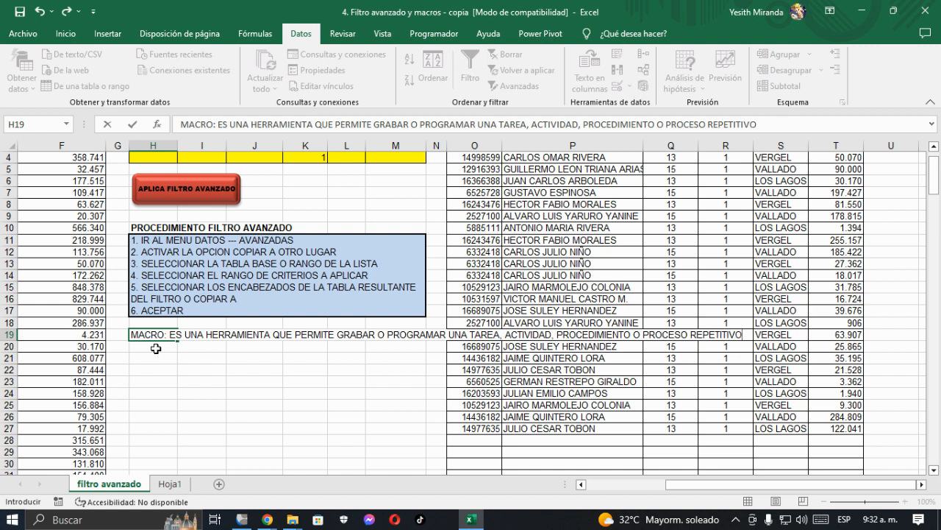
pyautogui.write(' PARA QUE SE')
pyautogui.write(' EJECUTE D')
pyautogui.write('E UNA M')
pyautogui.write('ANERA A')
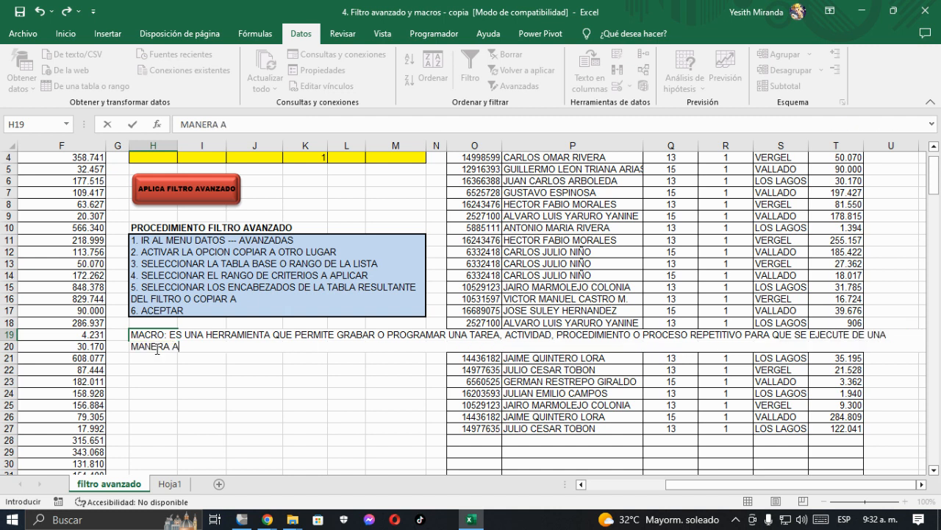
pyautogui.write('T')
# Step: Complete the H19 definition with "PARA QUE SE EJECUTE DE UNA MANERA AUTOMATICA." and commit the entry
pyautogui.press('BackSpace')
pyautogui.write('UTOMATICA')
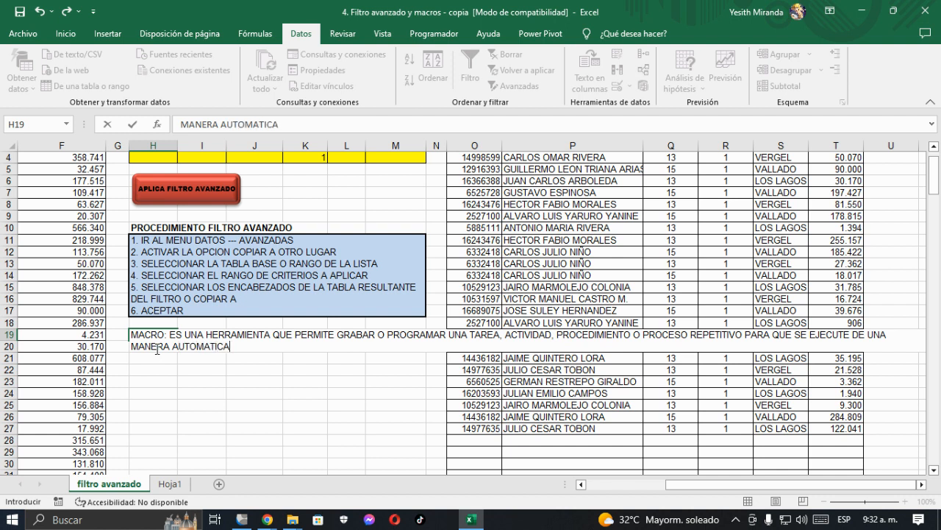
pyautogui.hotkey('ctrl', 'Return')
# Step: Merge and center the range H19:M21 containing the macro definition
pyautogui.hotkey('shift', 'Right')
pyautogui.hotkey('shift', 'Right')
pyautogui.hotkey('shift', 'Right')
pyautogui.hotkey('shift', 'Right')
pyautogui.hotkey('shift', 'Right')
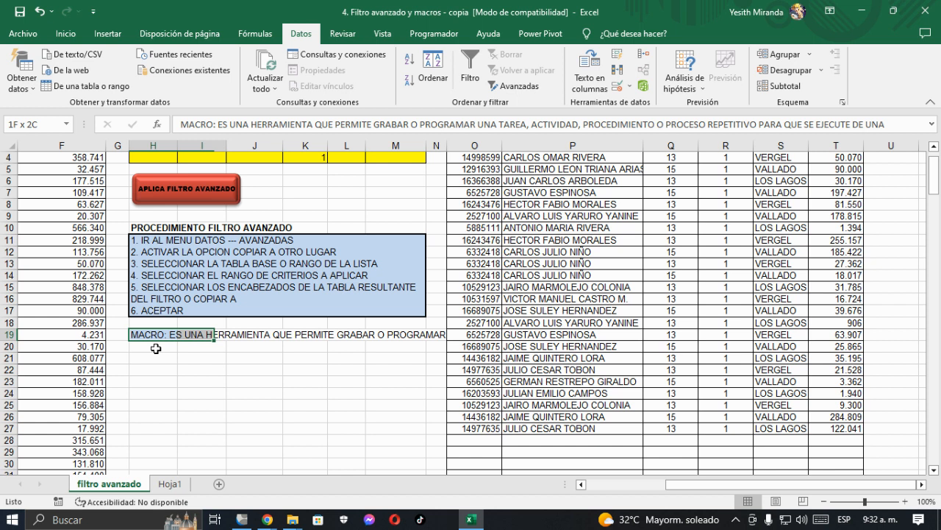
pyautogui.hotkey('shift', 'Down')
pyautogui.hotkey('shift', 'Down')
pyautogui.hotkey('shift', 'Down')
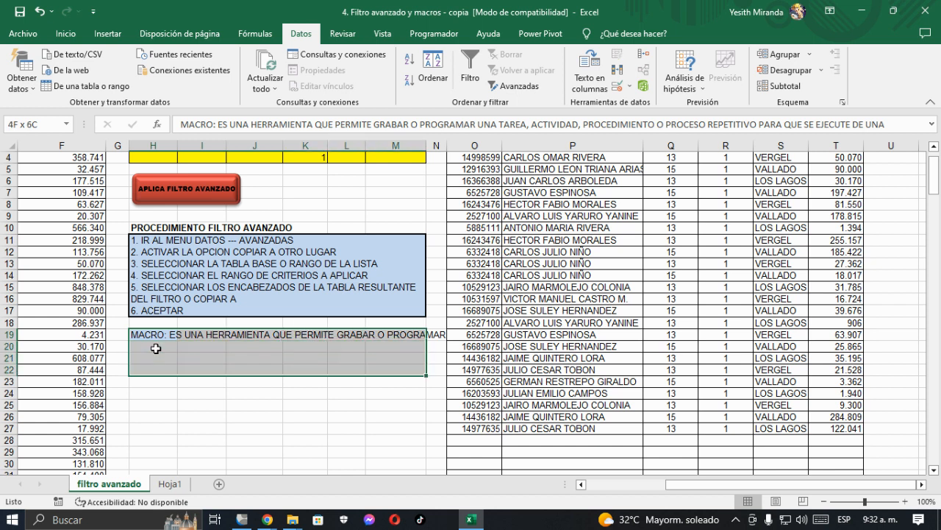
pyautogui.hotkey('shift', 'Up')
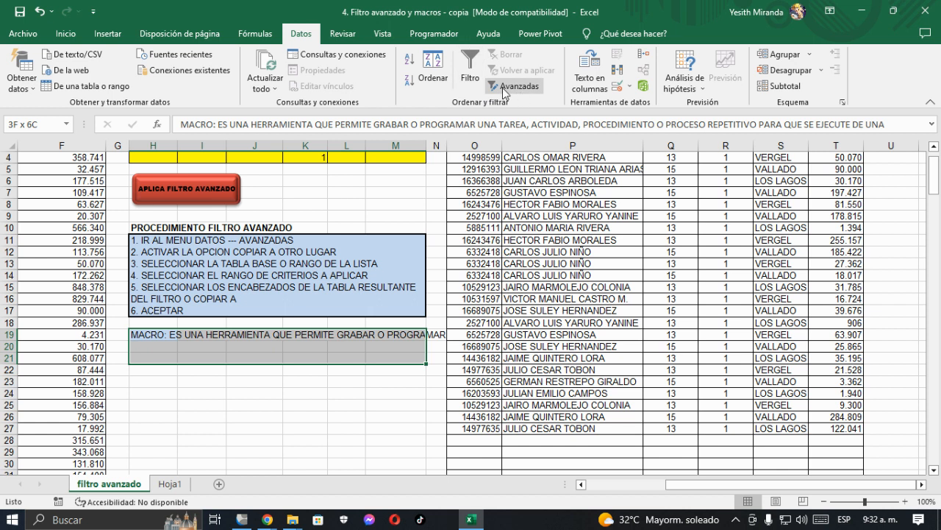
pyautogui.click(66, 33)
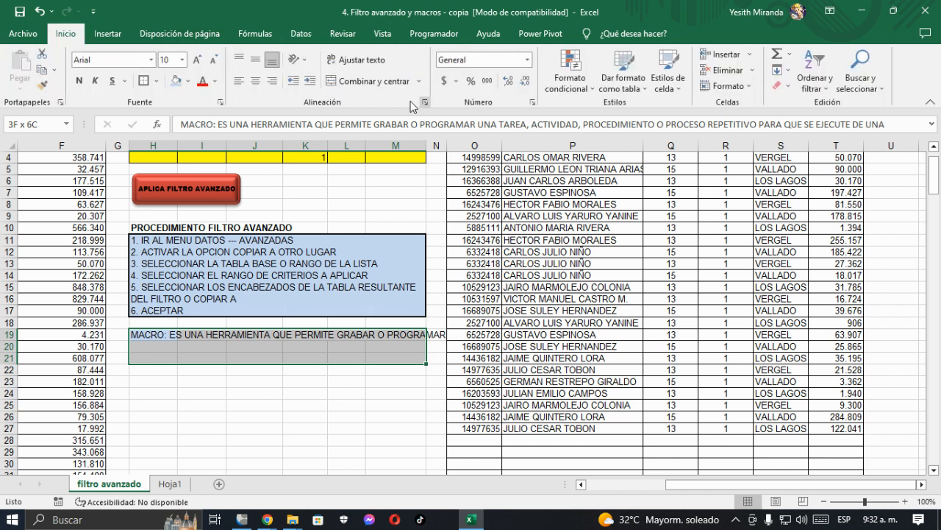
pyautogui.click(373, 83)
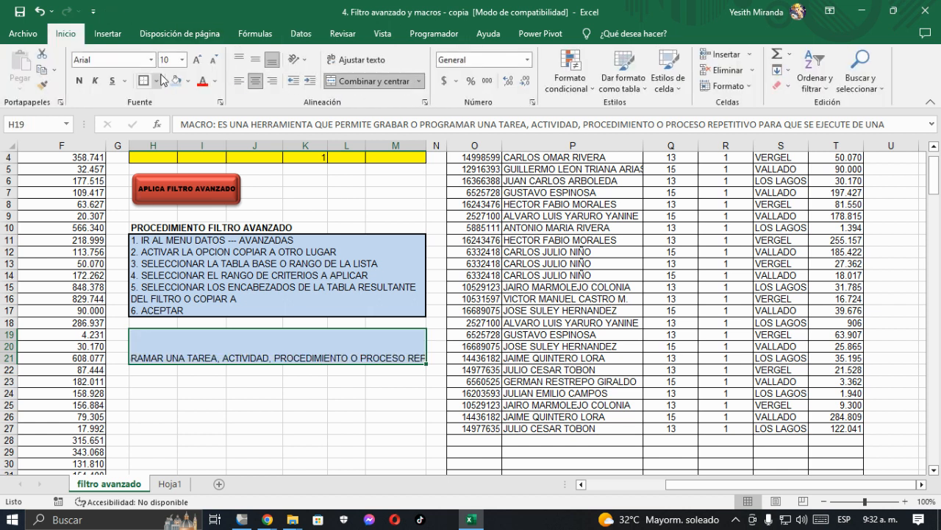
# Step: Wrap the macro definition text, align it to the top left of its cell and set its font size to 9
pyautogui.click(359, 61)
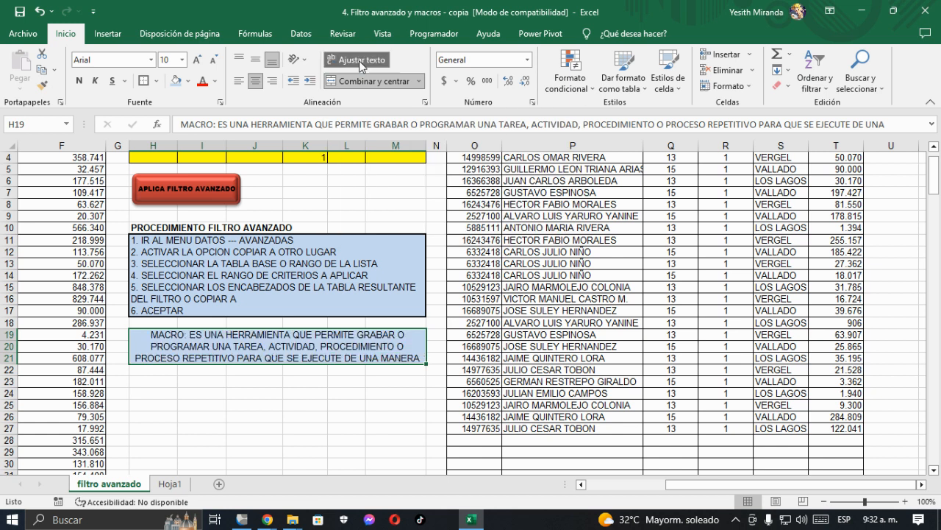
pyautogui.click(239, 81)
pyautogui.click(239, 59)
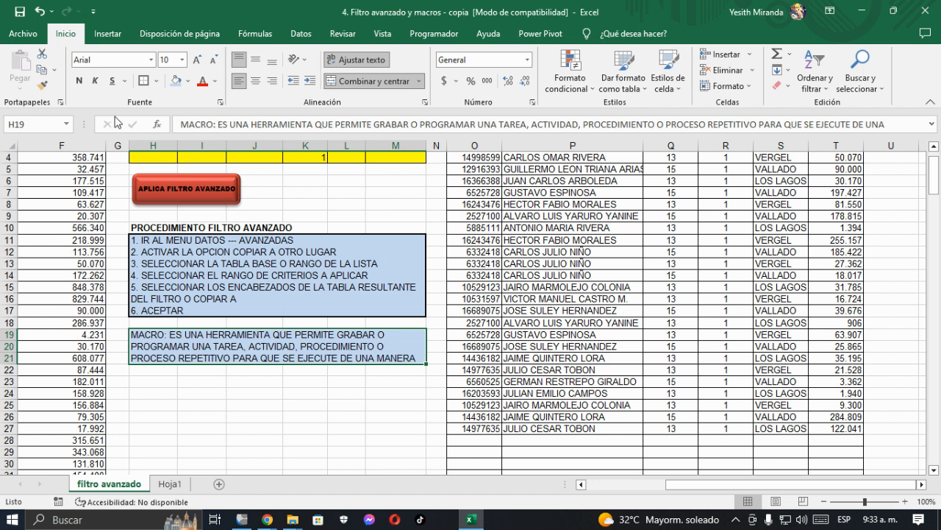
pyautogui.click(212, 58)
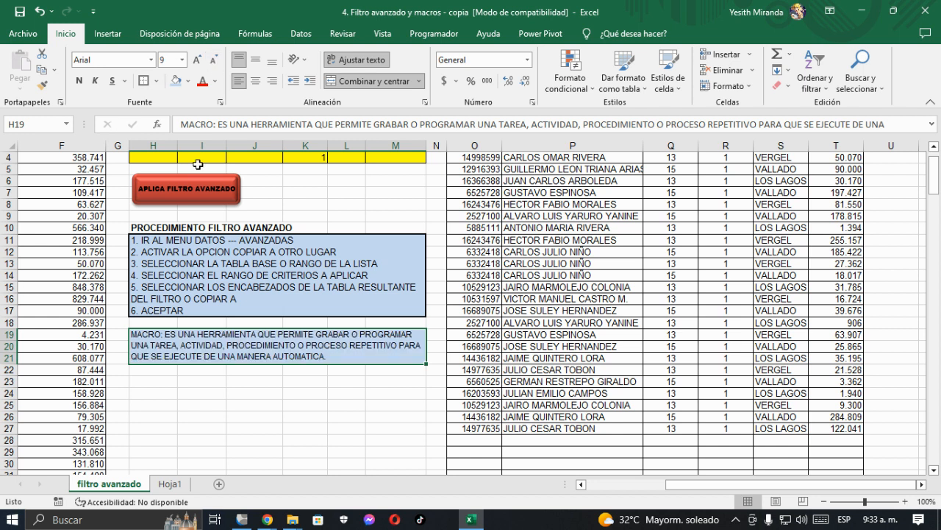
# Step: Give the macro definition block a light olive green fill, a thick outside border and bold text
pyautogui.click(188, 81)
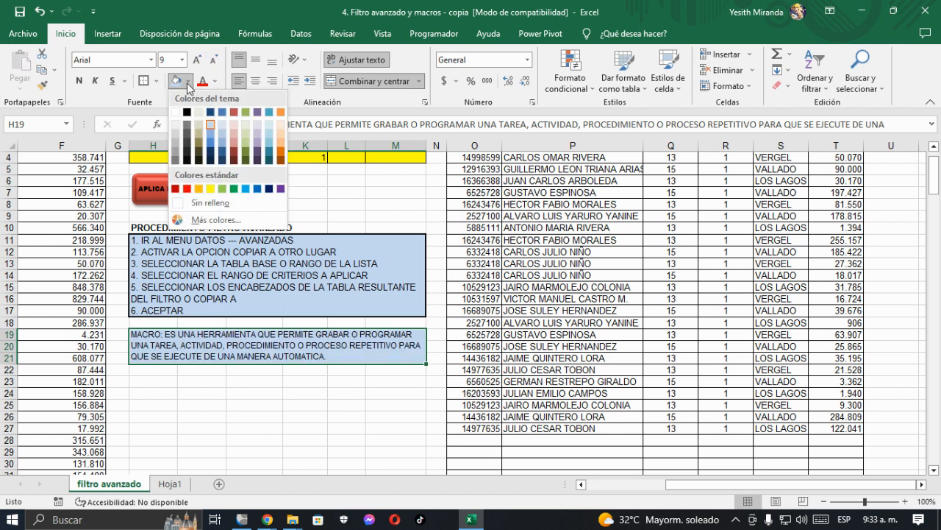
pyautogui.click(246, 134)
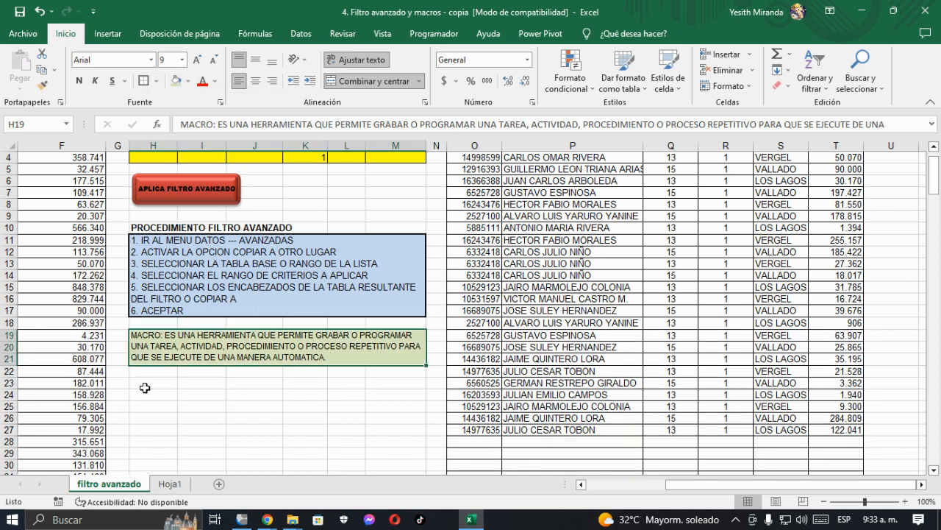
pyautogui.click(79, 81)
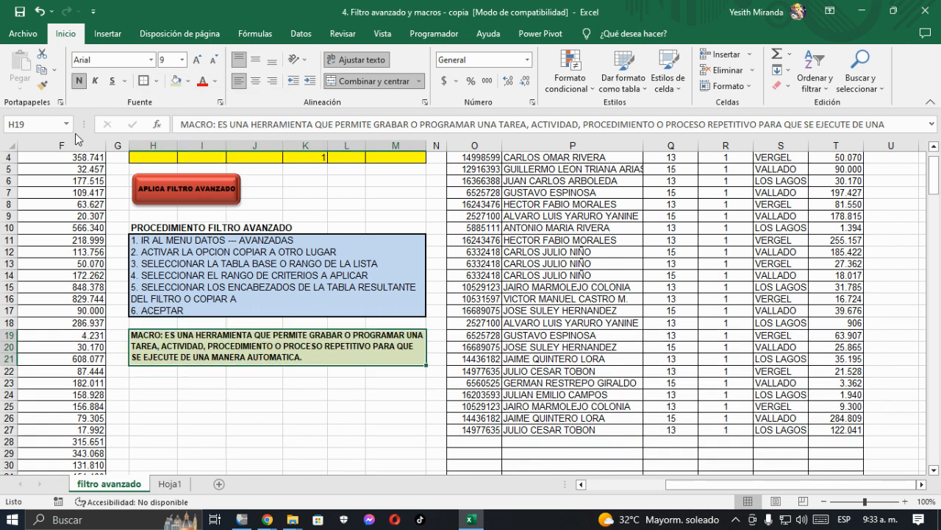
# Step: Enter the heading "PASOS PARA CREAR UNA MACRO" in H23
pyautogui.click(143, 383)
pyautogui.click(144, 393)
pyautogui.scroll(-1, 144, 393)
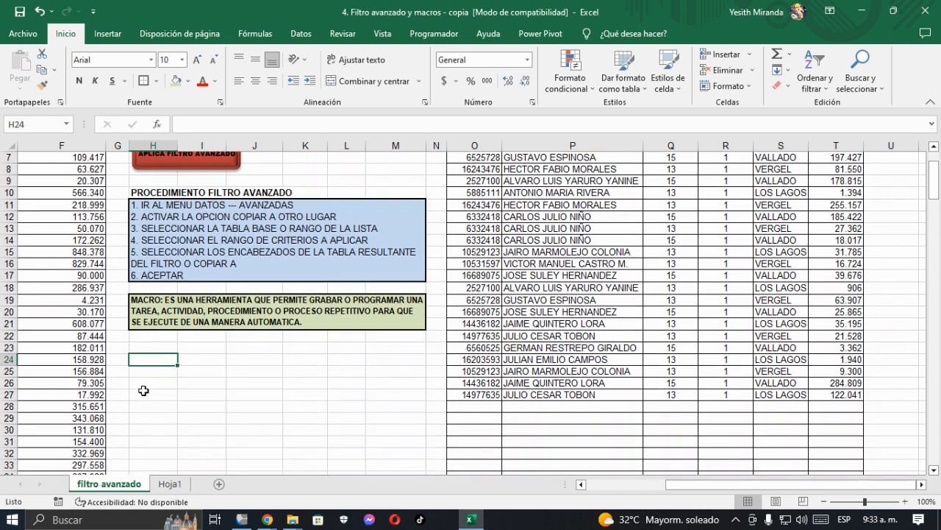
pyautogui.press('Up')
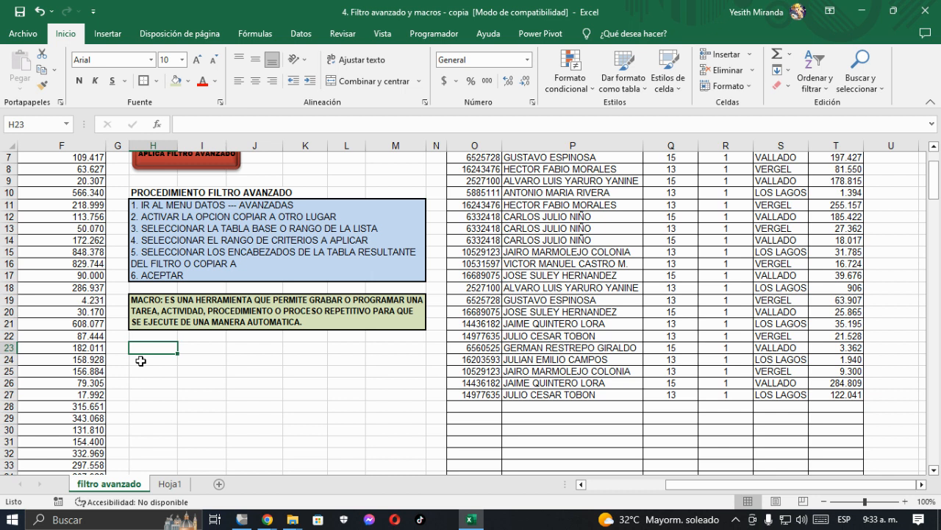
pyautogui.write('PASOS PARA CREAR UNA MACRO')
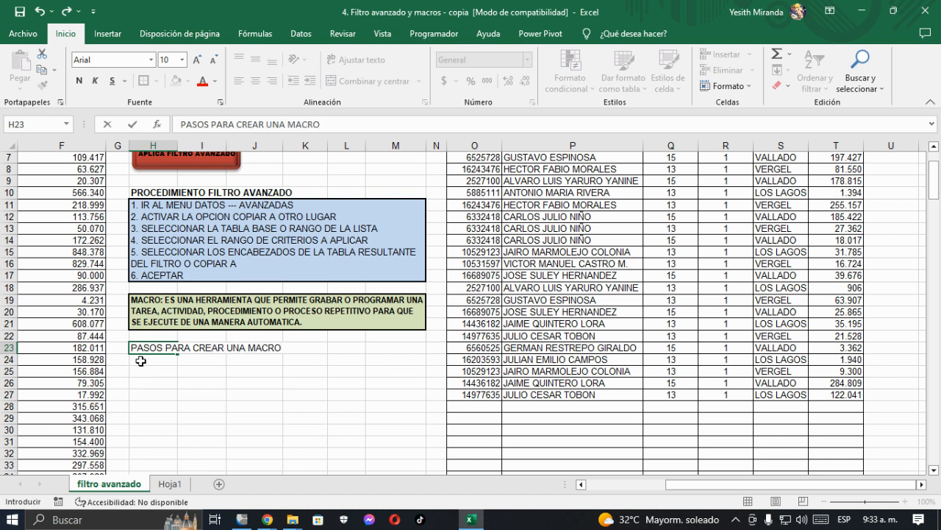
# Step: Enter "1. NORMALIZAR O ESTANDARIZAR LA TAREA, ACTIVIDAD, PROCEDIMIENTO O PROCESO." in H24, below the macro steps heading
pyautogui.click(141, 360)
pyautogui.doubleClick(141, 360)
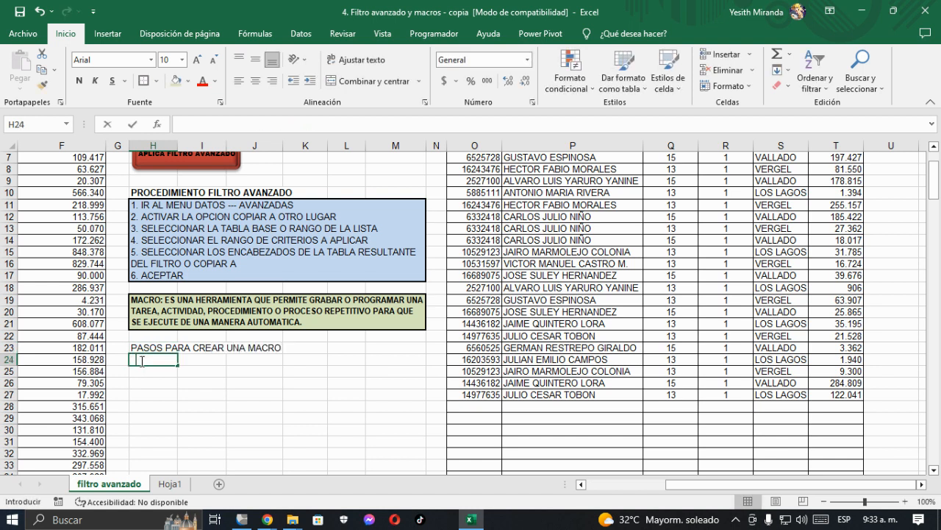
pyautogui.write('1. NORM')
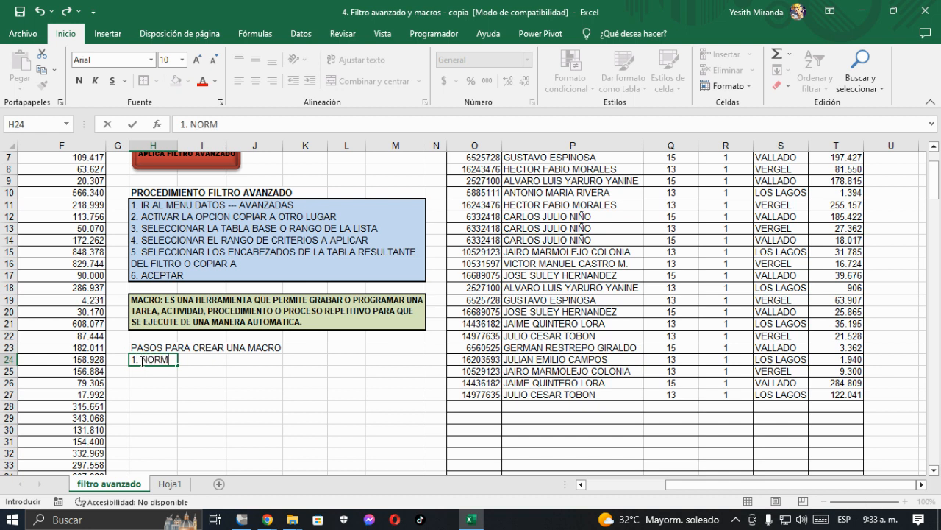
pyautogui.write('ALIZAR O ESTAND')
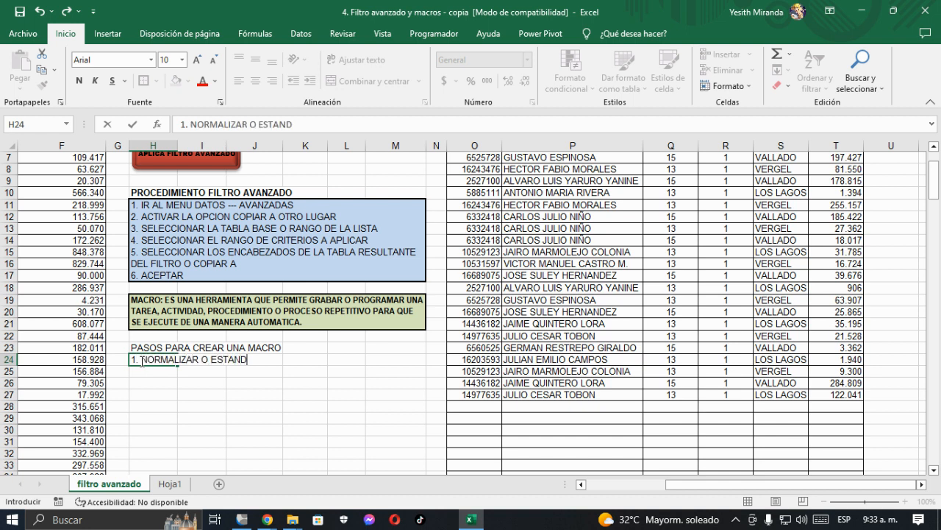
pyautogui.write('ARIZAR LA TAREA')
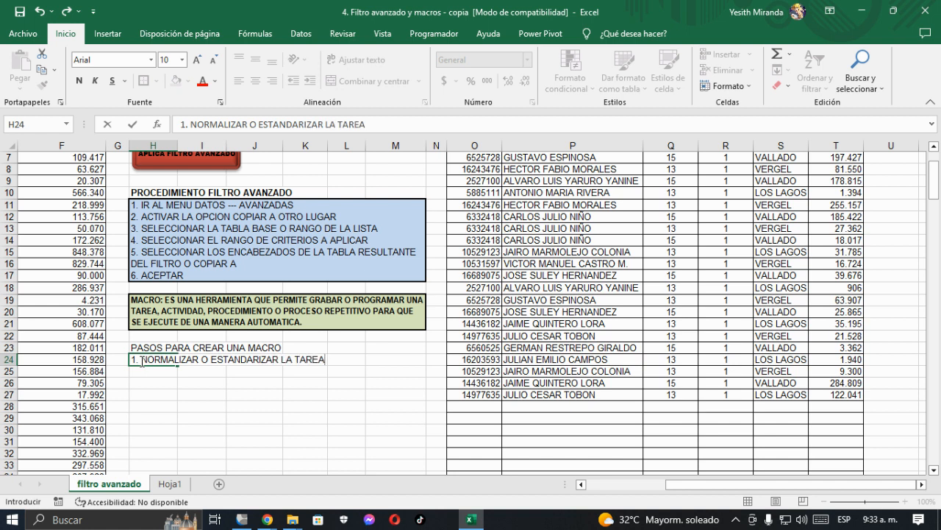
pyautogui.write(', ACTIVIDAD, P')
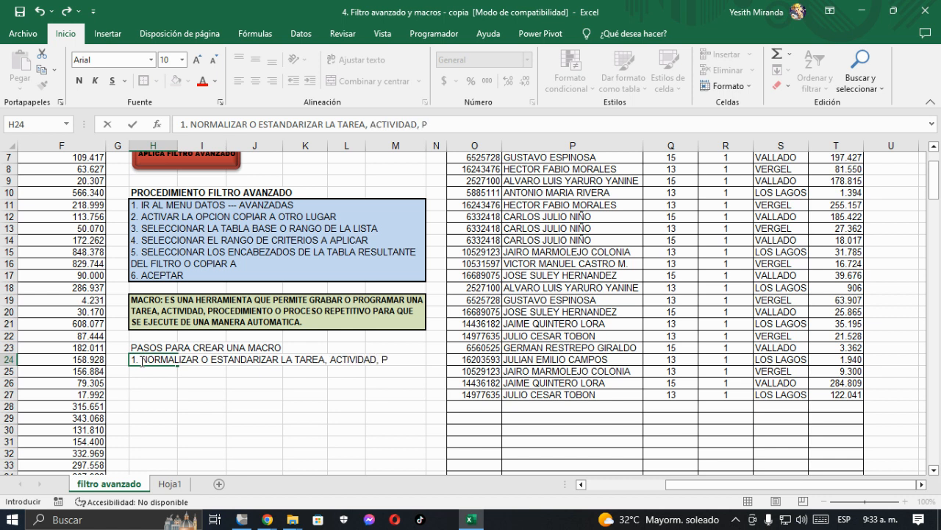
pyautogui.write('ROCEDIMIENTO')
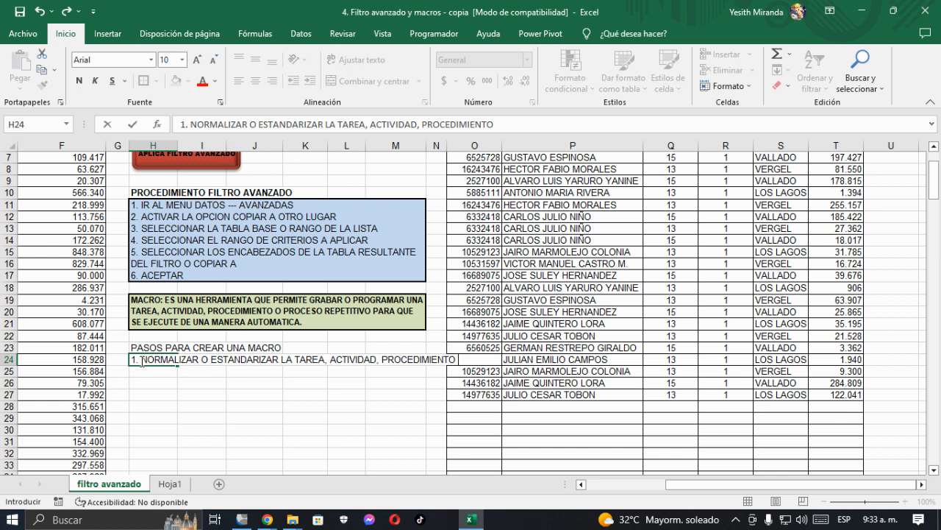
pyautogui.write(' O PROCESO.')
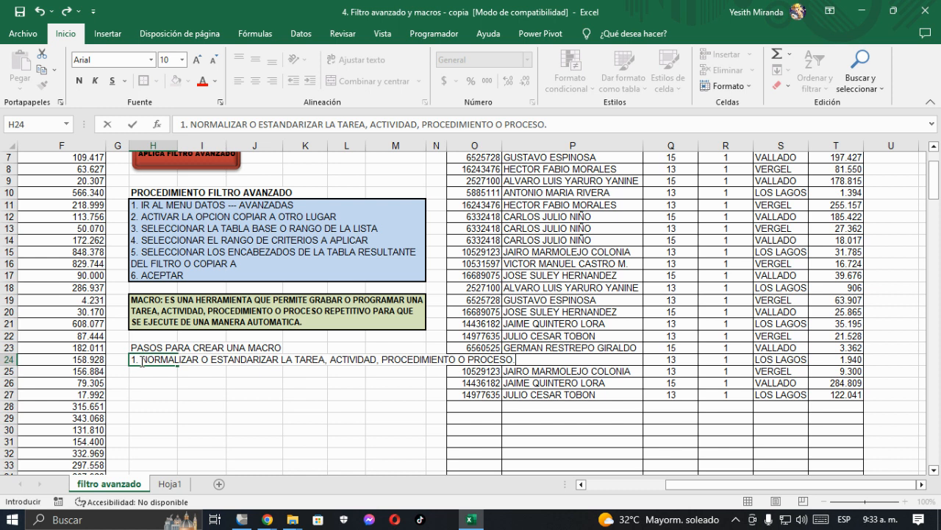
pyautogui.press('Return')
# Step: Merge H24:M25, align the first macro step to the top left, wrap its text and set its font size to 9
pyautogui.moveTo(140, 361); pyautogui.dragTo(397, 369)
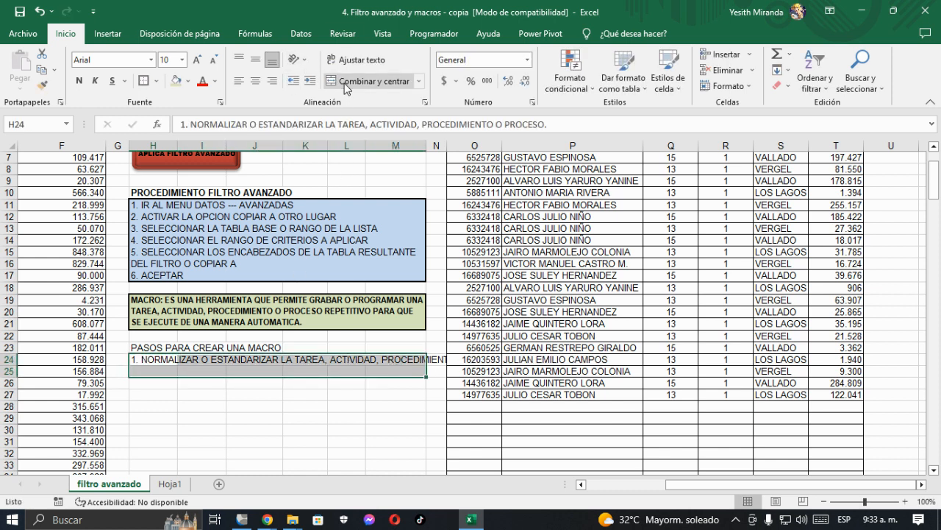
pyautogui.click(368, 81)
pyautogui.click(240, 81)
pyautogui.click(239, 59)
pyautogui.click(361, 60)
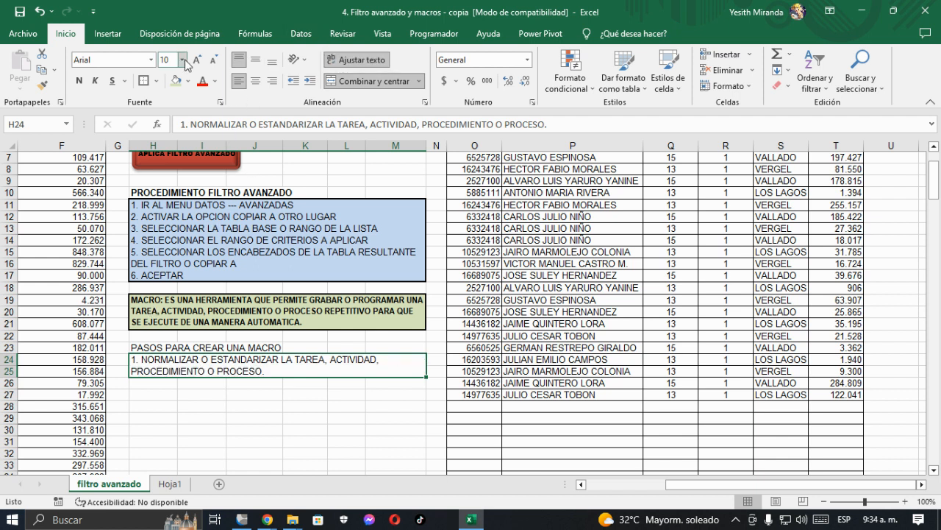
pyautogui.click(213, 60)
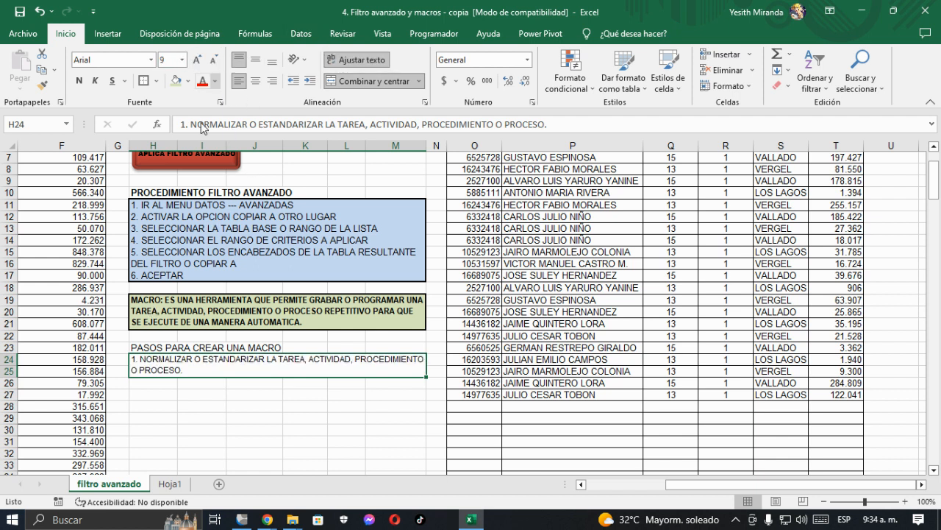
# Step: Enter "2. GRABAR O PROGRAMAR LA TAREA, ACTIVIDAD, PROCEDIMIENTO O PROCESO SELECCIONADO." in H26
pyautogui.click(146, 383)
pyautogui.write('2')
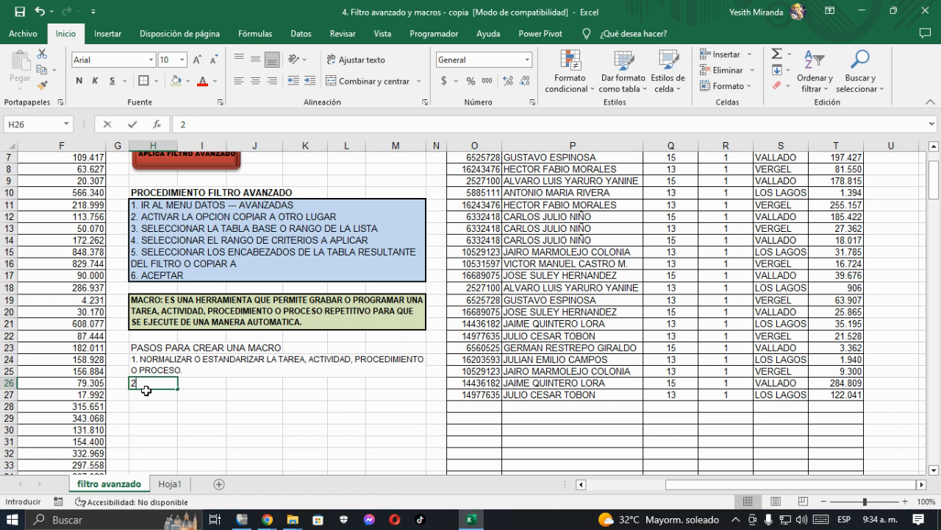
pyautogui.write('.')
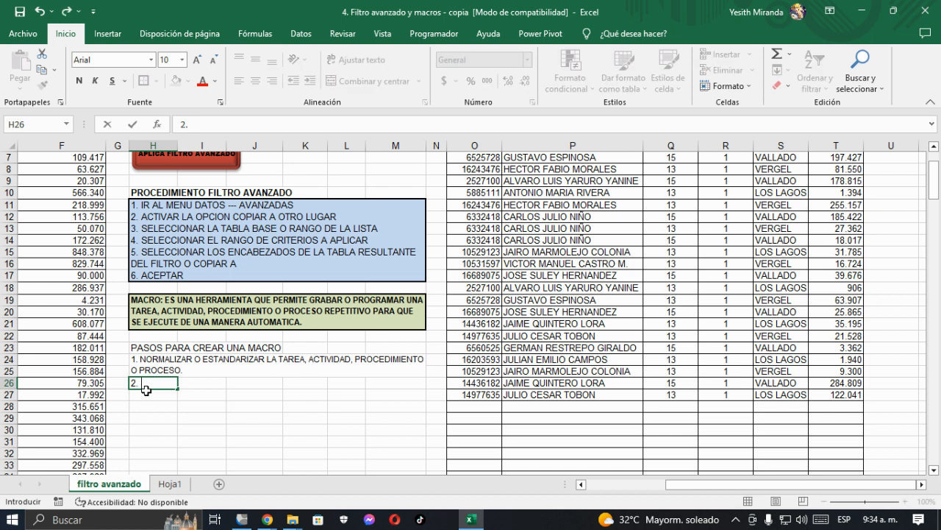
pyautogui.write(' GRABAR')
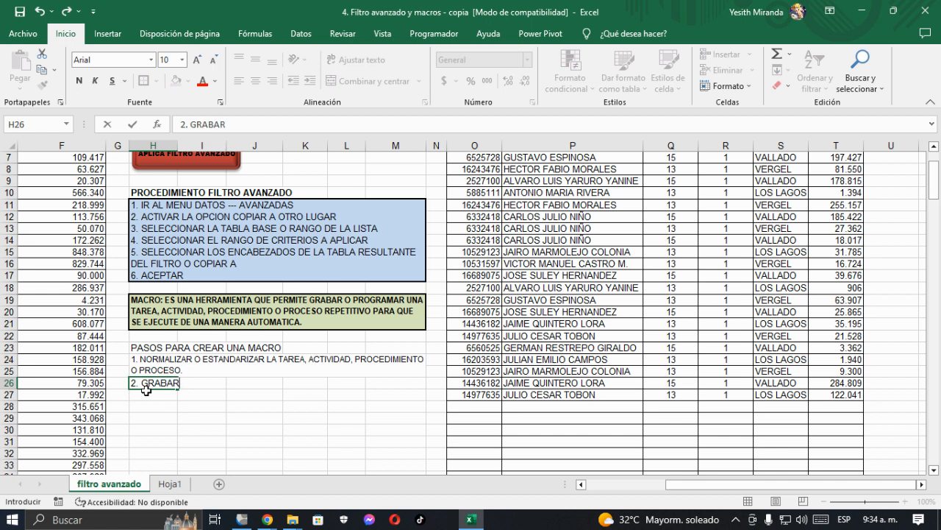
pyautogui.write(' O PROGRA')
pyautogui.write('MAR')
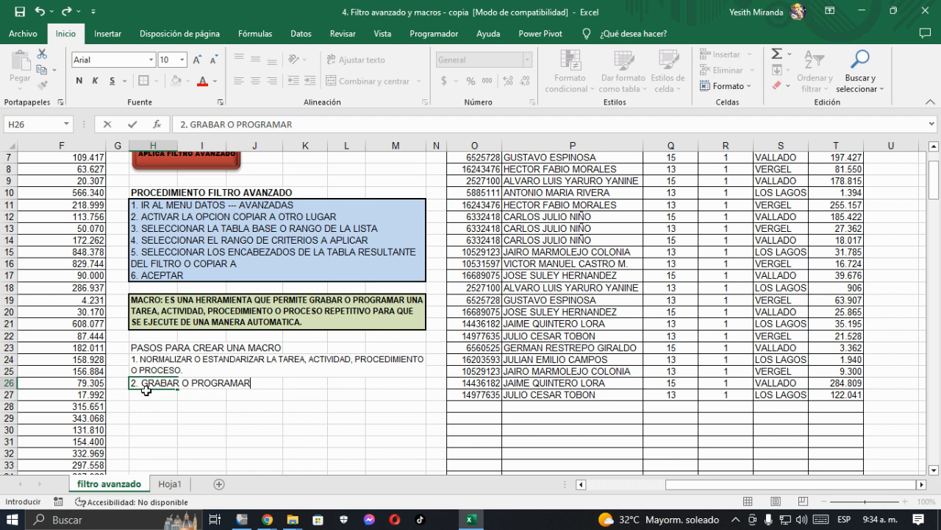
pyautogui.write(' LA TAREA')
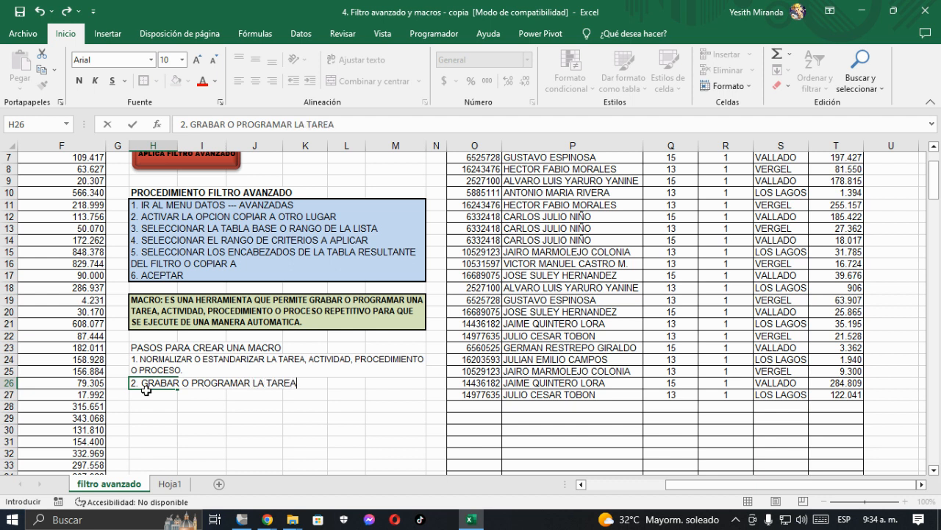
pyautogui.write(', ACTIVIDAD, PROCEDIMIENTO')
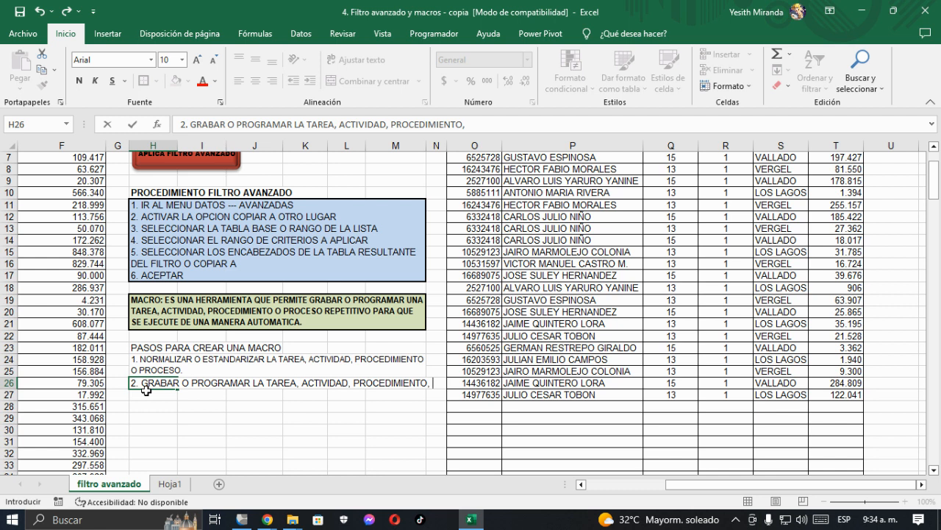
pyautogui.write(' O POR')
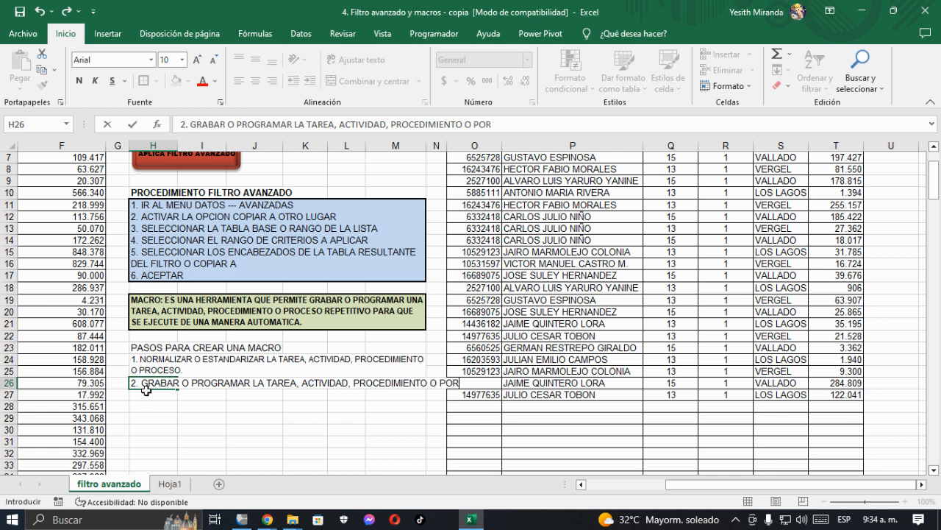
pyautogui.press('BackSpace')
pyautogui.press('BackSpace')
pyautogui.write('ROCESO SELECCIONADO.')
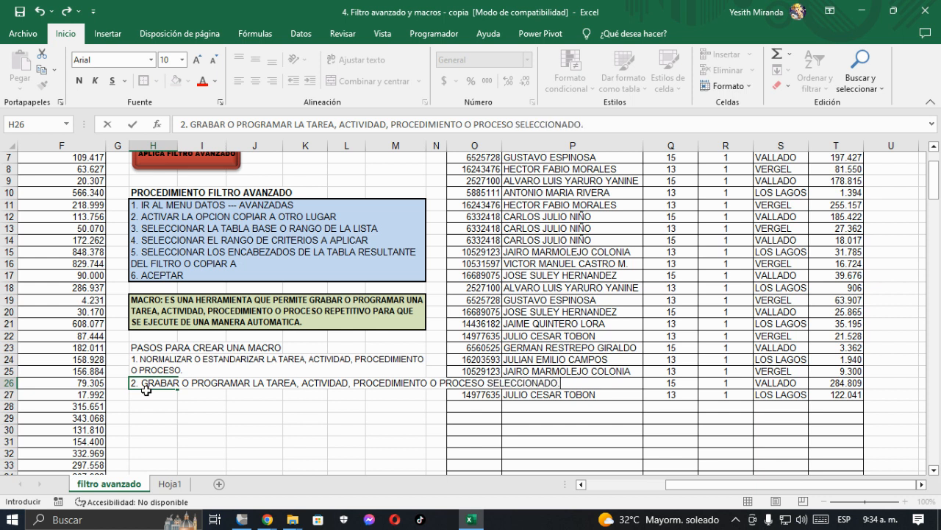
pyautogui.press('Return')
# Step: Copy the merged, wrapped formatting of the first macro step onto the second step at H26:M27
pyautogui.moveTo(135, 384); pyautogui.dragTo(370, 398)
pyautogui.click(145, 361)
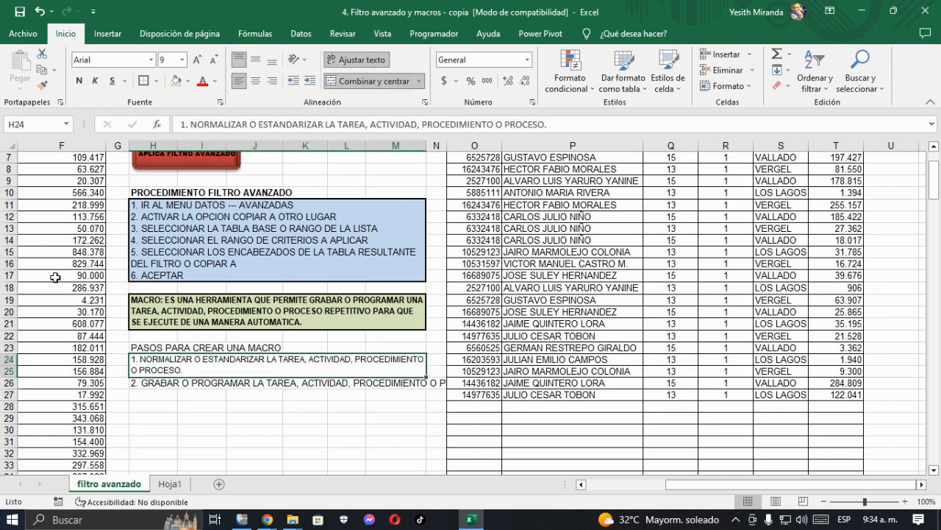
pyautogui.click(42, 85)
pyautogui.click(140, 383)
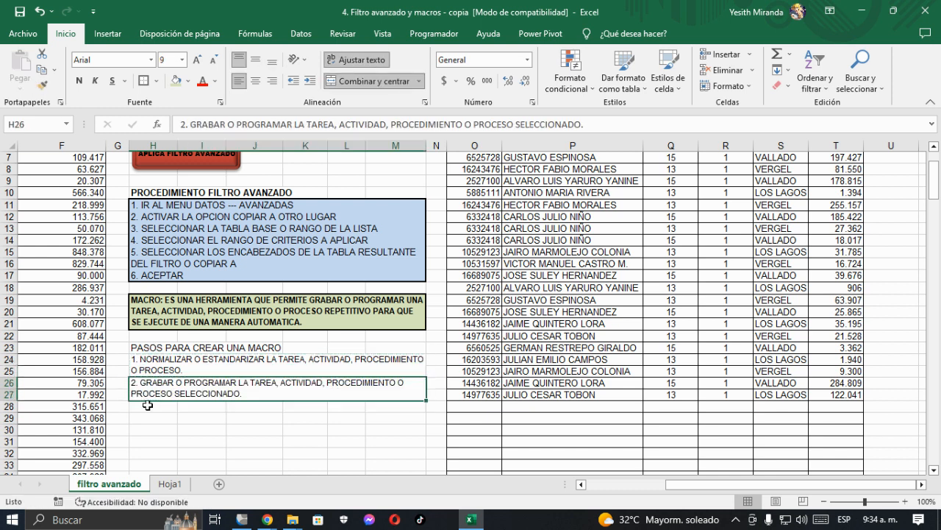
# Step: Enter "3. INSERTAR UNA AUTOFORMA Y APLICAR FORMATO." in H28 as the third macro step
pyautogui.click(141, 407)
pyautogui.write('3')
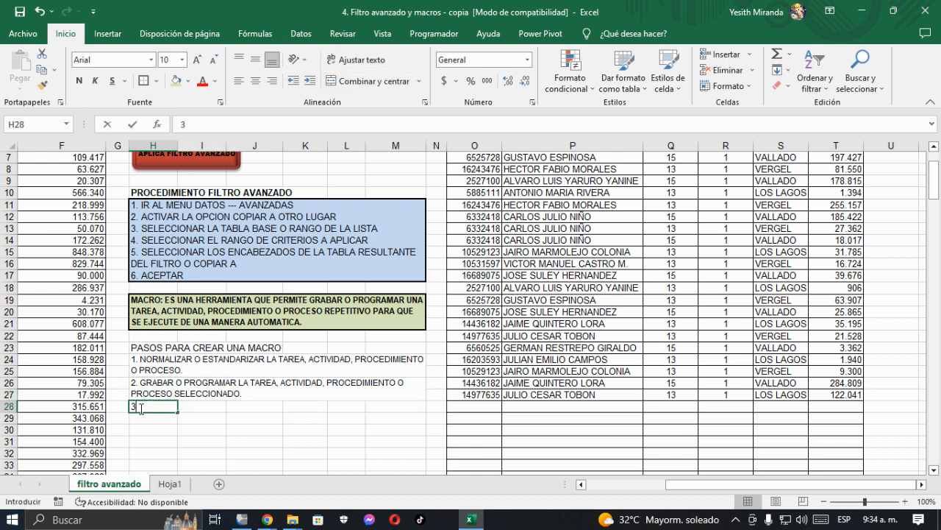
pyautogui.write('. INSE')
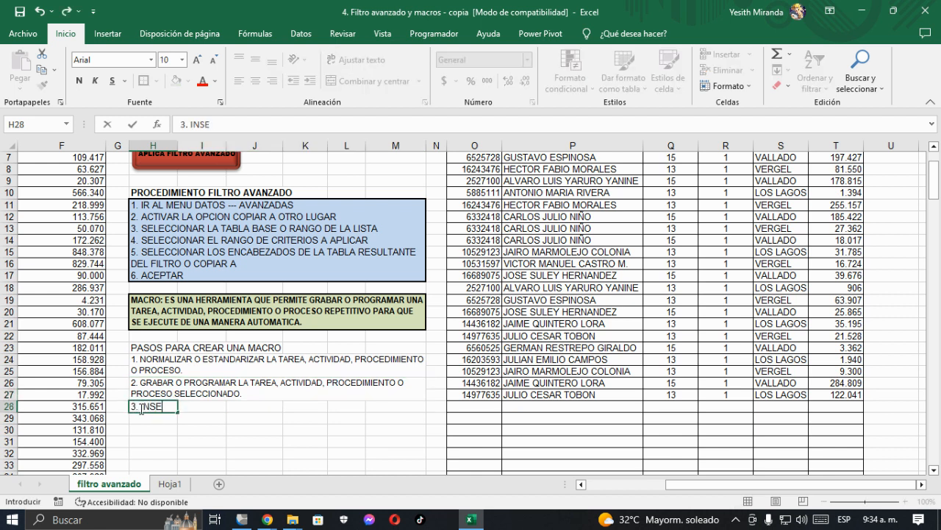
pyautogui.write('RTAR UN')
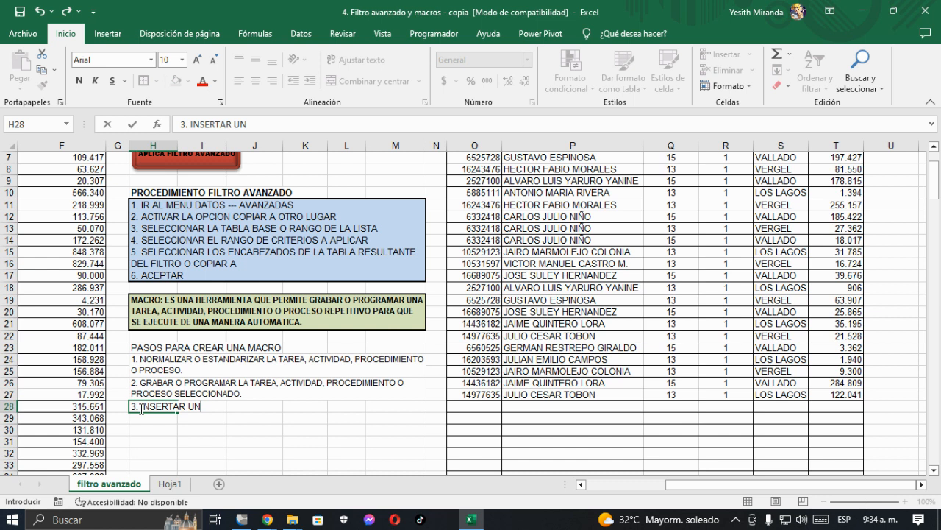
pyautogui.write('A AUTOFORMA Y A PLIC')
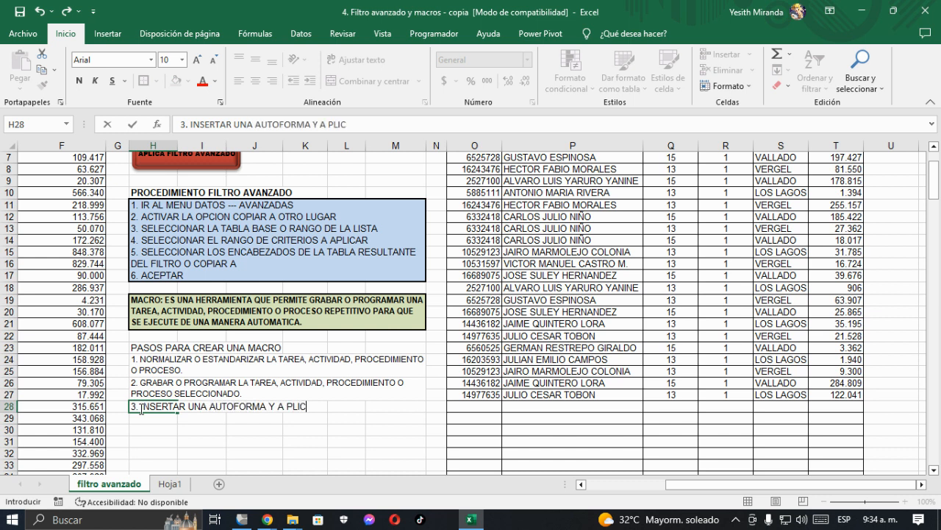
pyautogui.press('BackSpace')
pyautogui.press('BackSpace')
pyautogui.write('ICAR FOR')
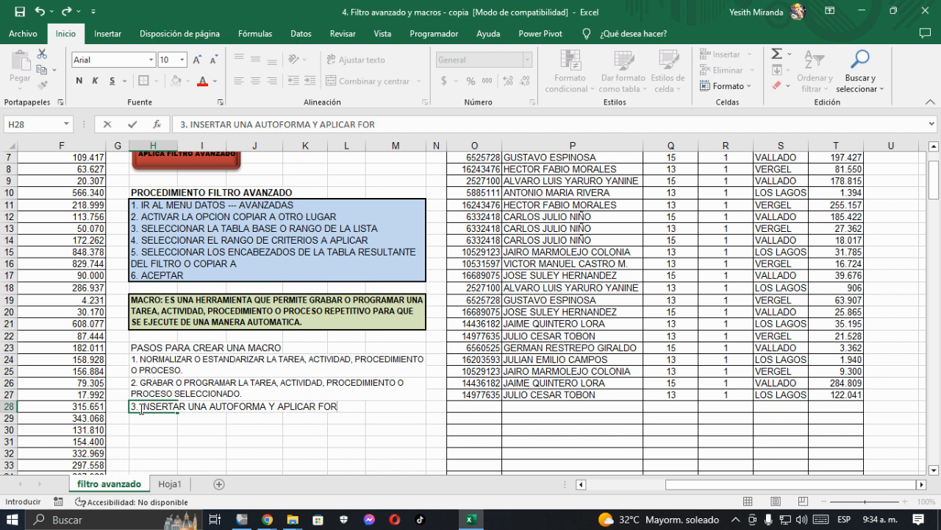
pyautogui.write('MATO.')
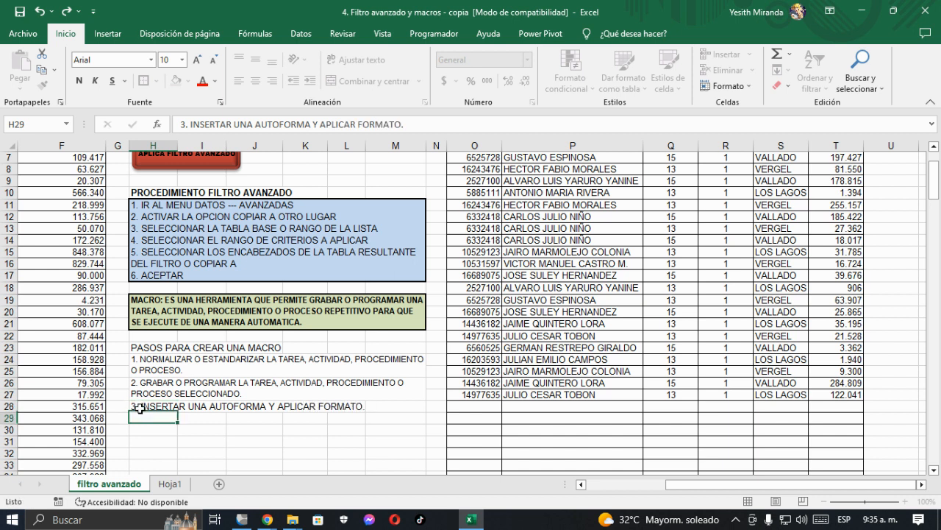
pyautogui.press('Return')
# Step: Enter "4. VINCULAR LA AUTOFORMA A LA MACRO CREADA." in H29 as the fourth macro step
pyautogui.write('4')
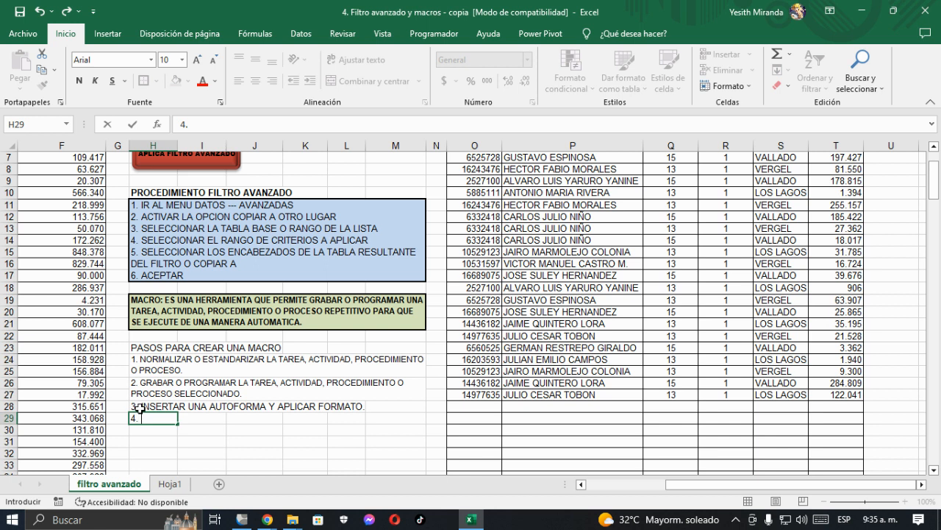
pyautogui.write('. VINCULAR LA AO')
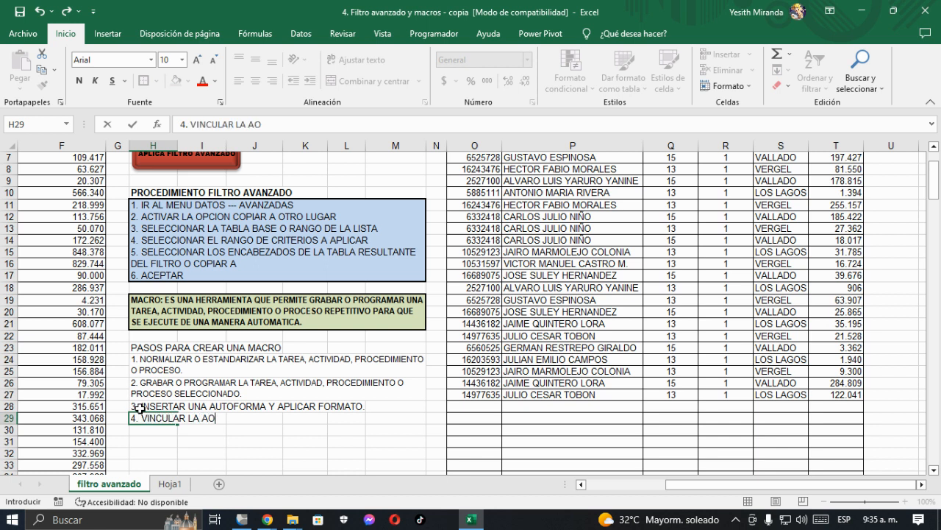
pyautogui.press('BackSpace')
pyautogui.write('UTOFORMA')
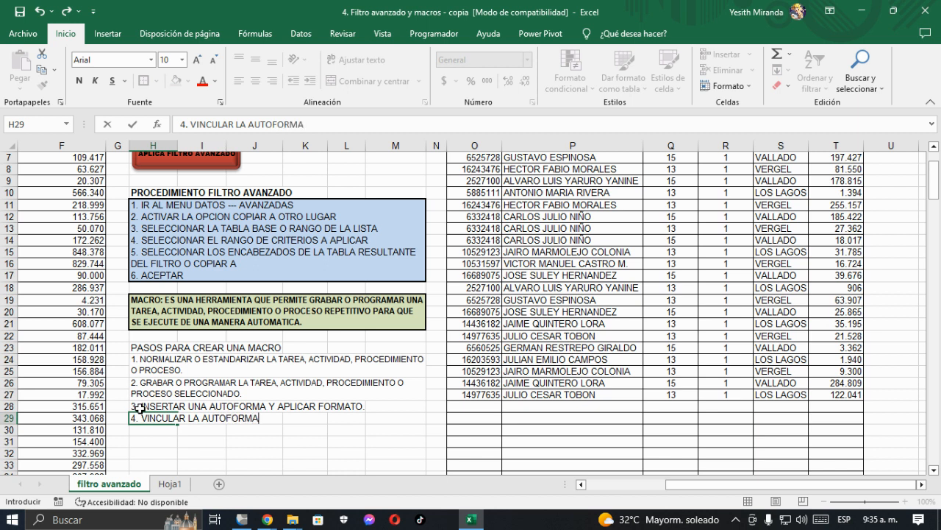
pyautogui.write(' A LA MACRO C')
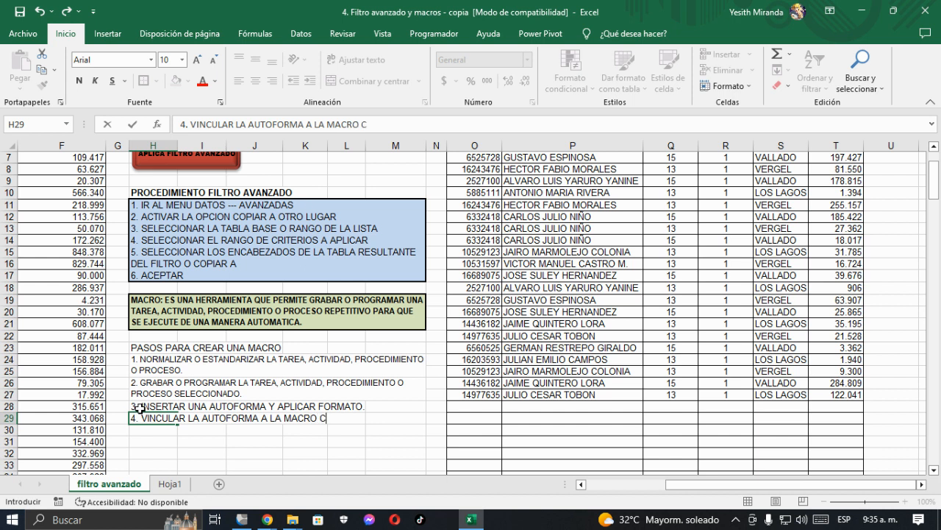
pyautogui.write('READA')
pyautogui.press('Return')
# Step: Copy the bold formatting of the "PROCEDIMIENTO FILTRO AVANZADO" heading onto the "PASOS PARA CREAR UNA MACRO" heading in H23
pyautogui.click(148, 350)
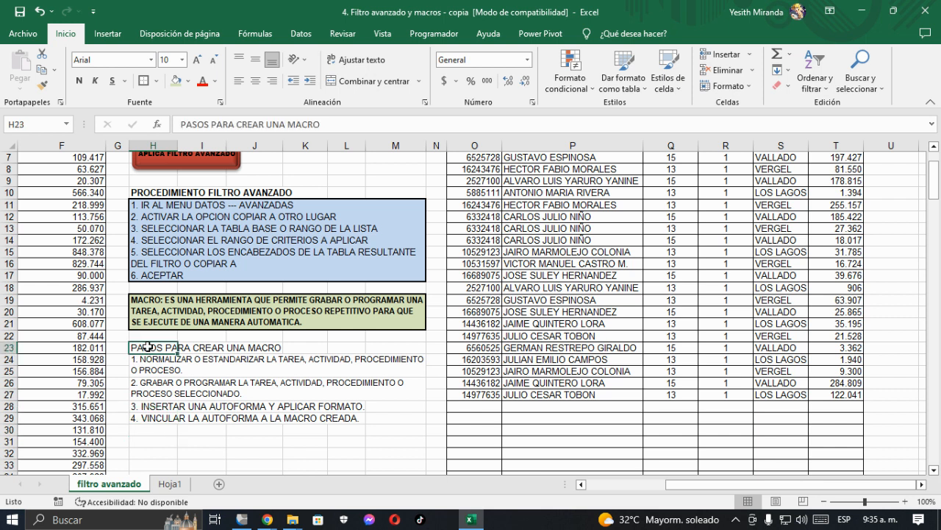
pyautogui.click(148, 193)
pyautogui.click(42, 86)
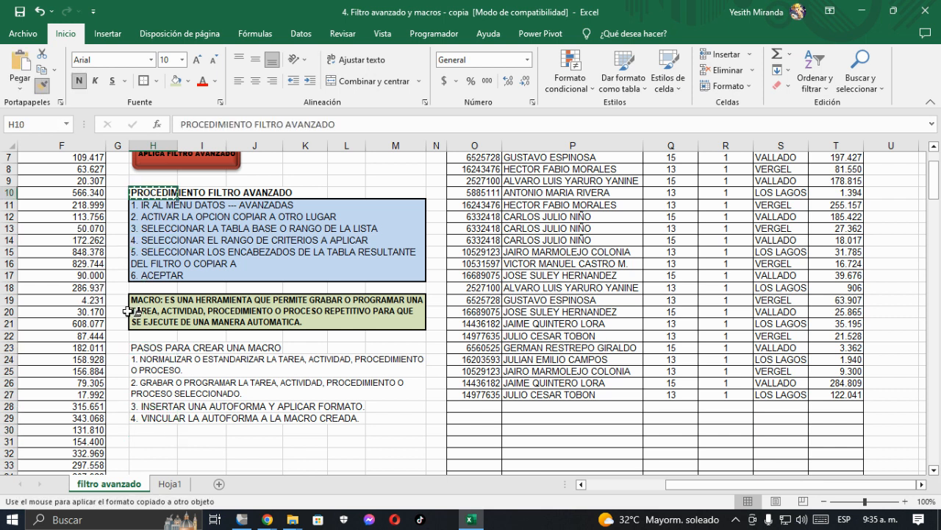
pyautogui.click(158, 347)
# Step: Give the macro steps block H24:M29 a thick outside border and a tan fill
pyautogui.moveTo(158, 360); pyautogui.dragTo(389, 419)
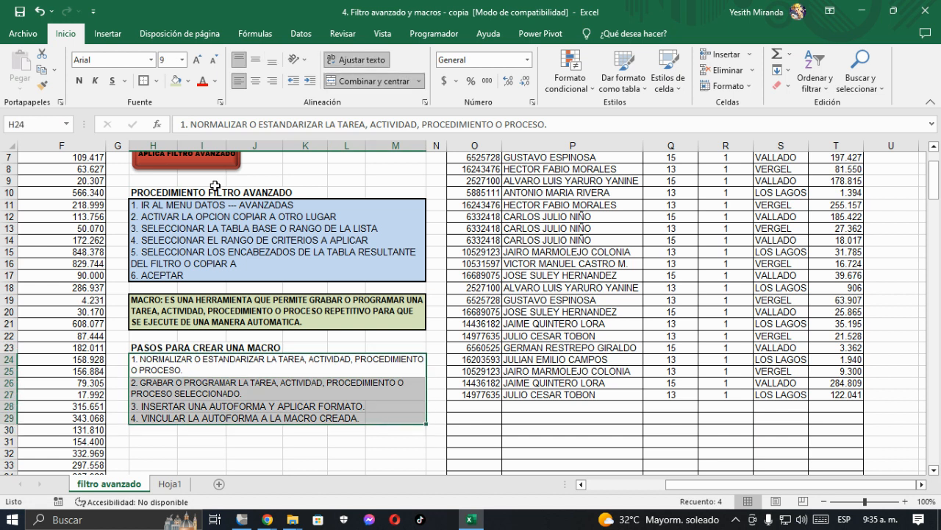
pyautogui.click(188, 81)
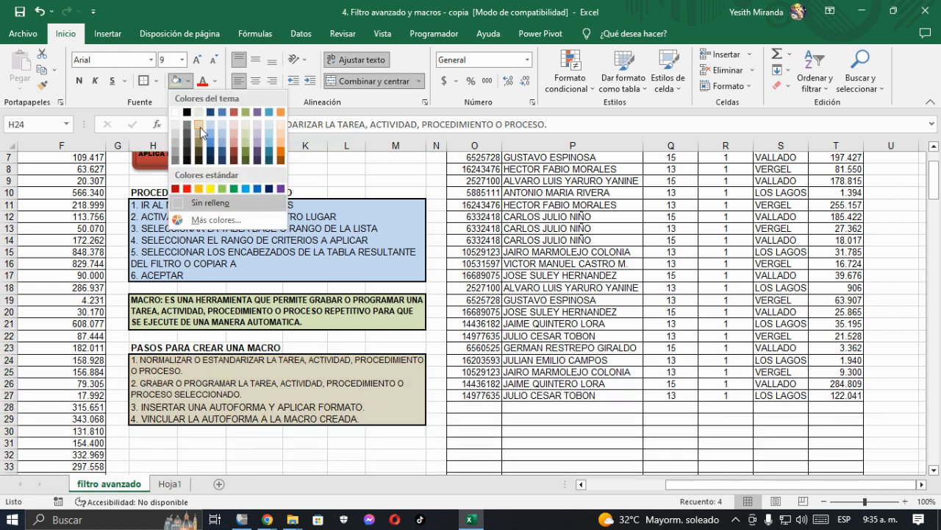
pyautogui.click(200, 127)
pyautogui.scroll(-3, 158, 380)
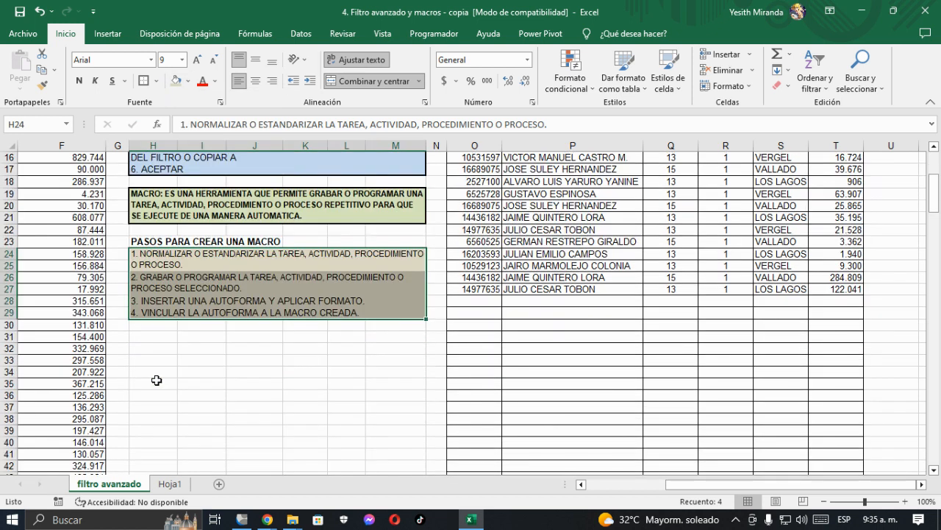
# Step: Save the workbook in its current file format, continuing past the compatibility check
pyautogui.click(141, 338)
pyautogui.click(20, 12)
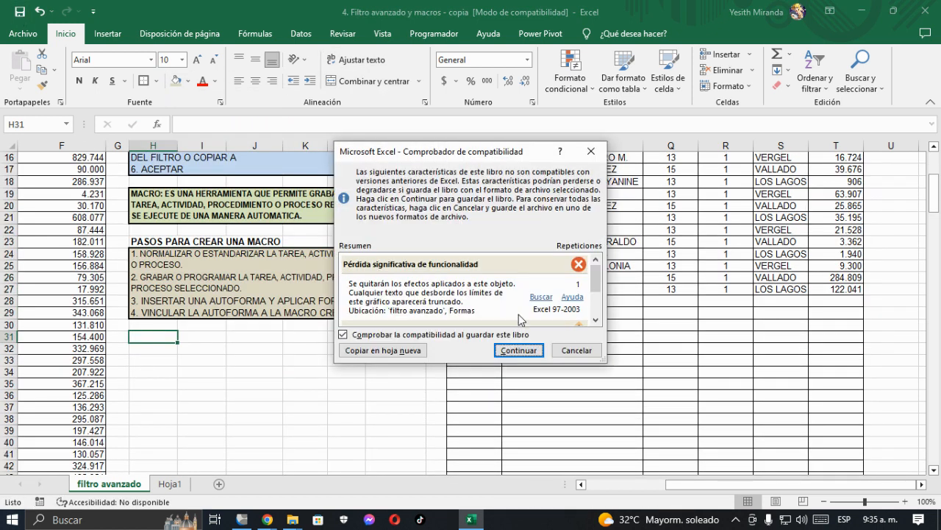
pyautogui.click(519, 351)
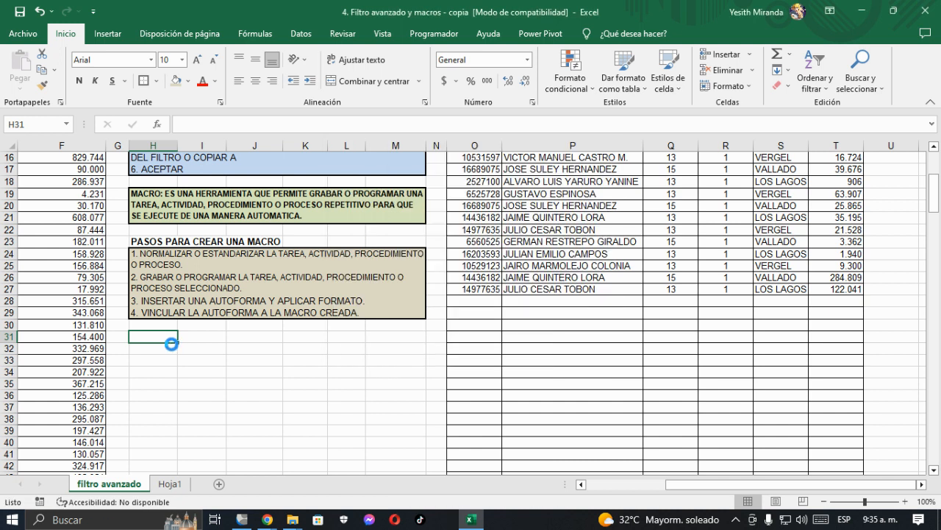
# Step: Enter "ACTIVAR EL MENU DESARROLLADOR O PROGRAMADOR" in H31 as the heading of a new section under the macro steps
pyautogui.click(139, 244)
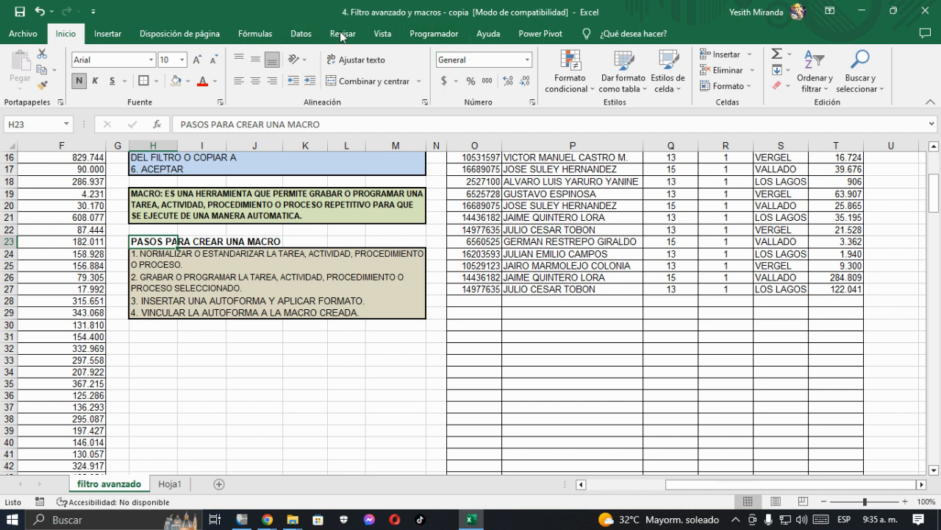
pyautogui.click(147, 341)
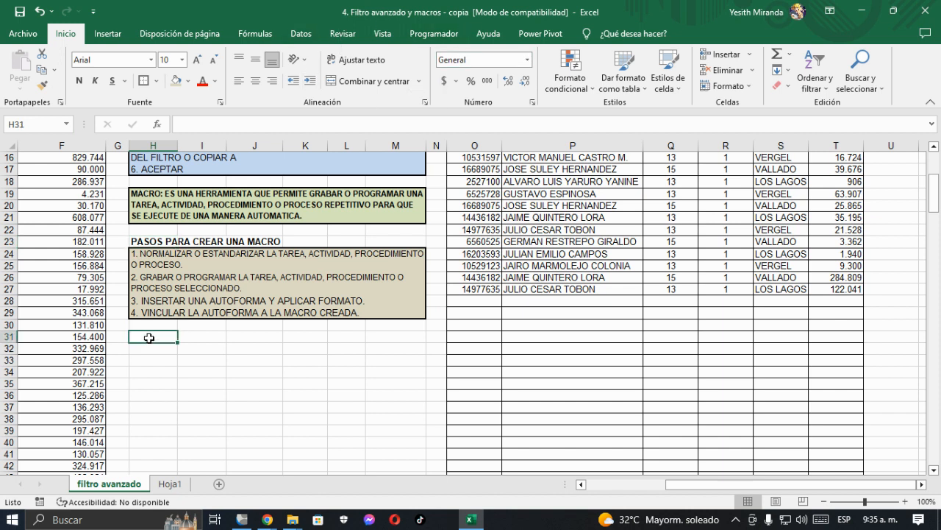
pyautogui.click(435, 34)
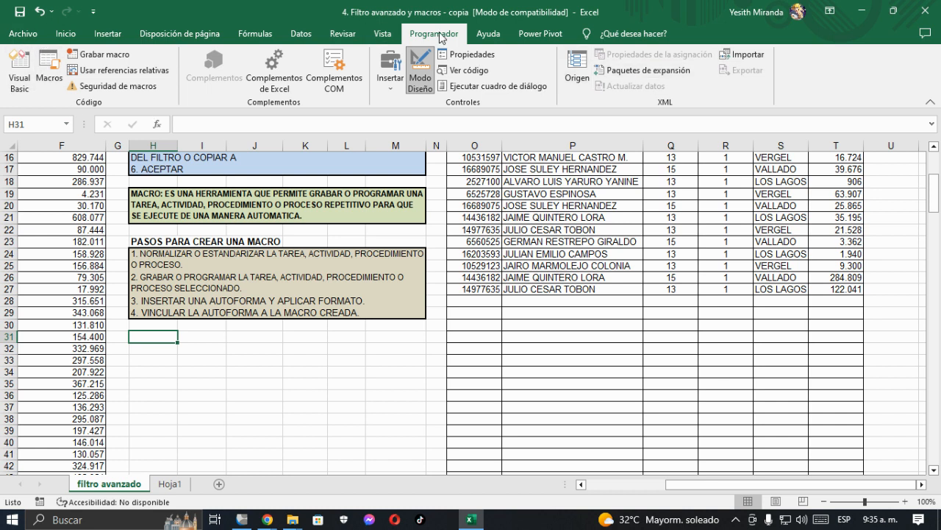
pyautogui.click(65, 34)
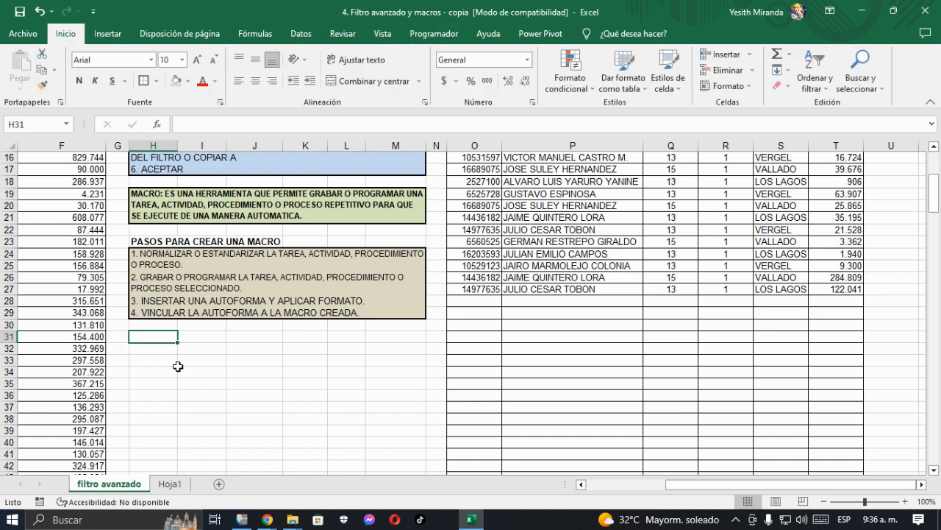
pyautogui.write('ACTIVAR EL MENU DESARROLLADOR O PROGRAMADOR')
pyautogui.press('Return')
# Step: Enter the start of the activation instructions, "CLIC EN ARCHIVO--OPCIONES--", in H32
pyautogui.write('1')
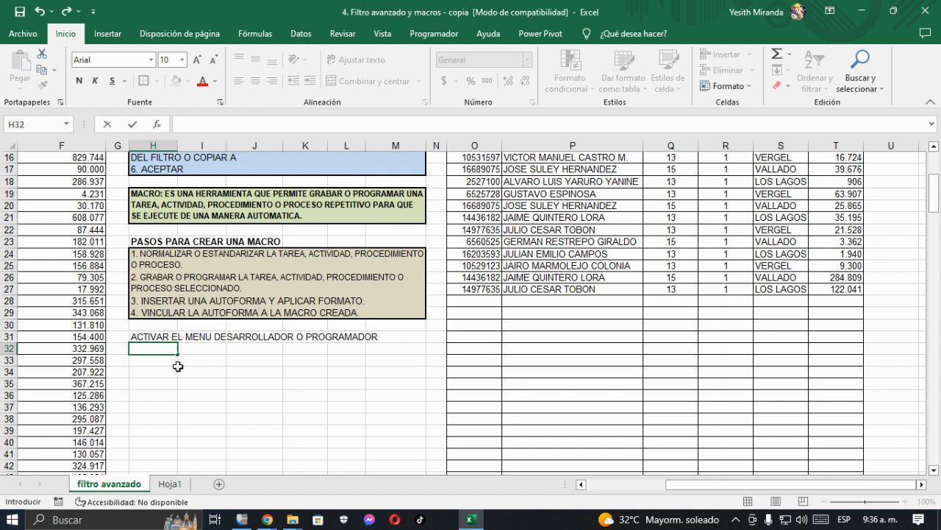
pyautogui.write('CLIC EN ARCHIVO')
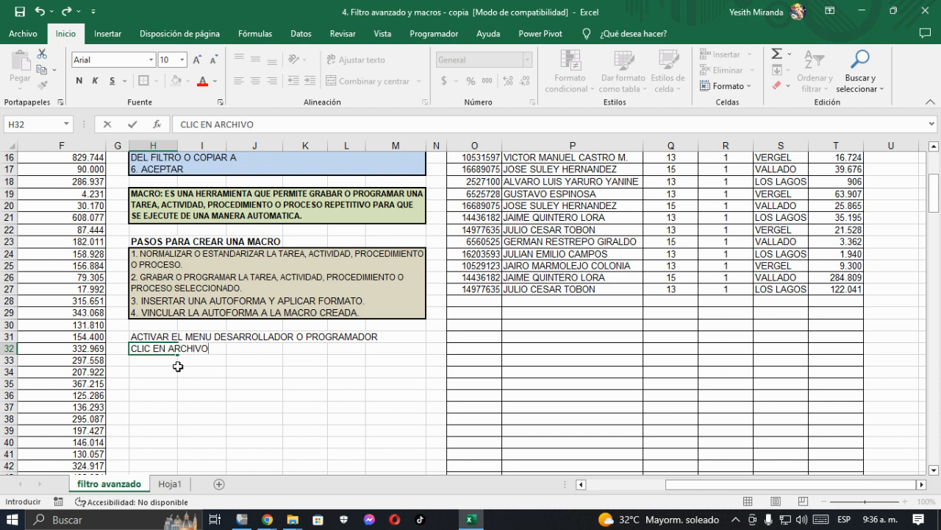
pyautogui.write('--OPCIONES')
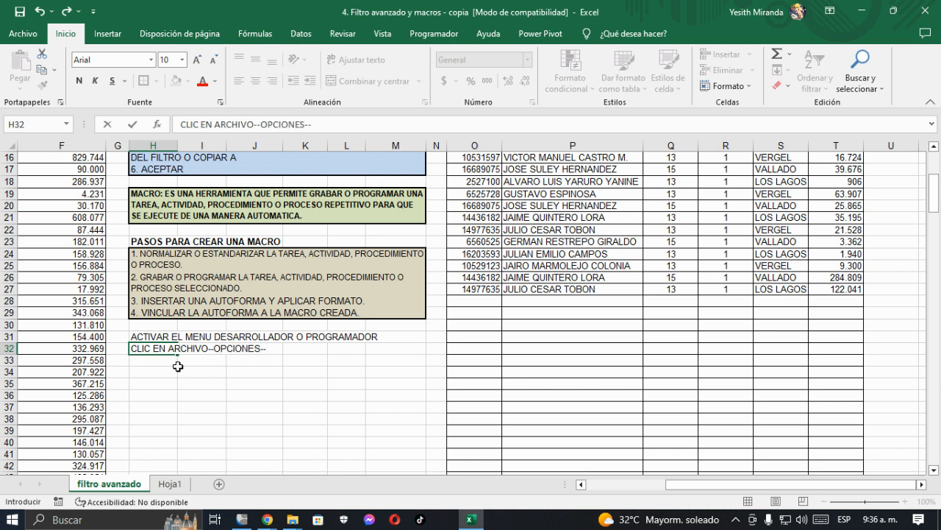
pyautogui.write('--')
pyautogui.click(215, 382)
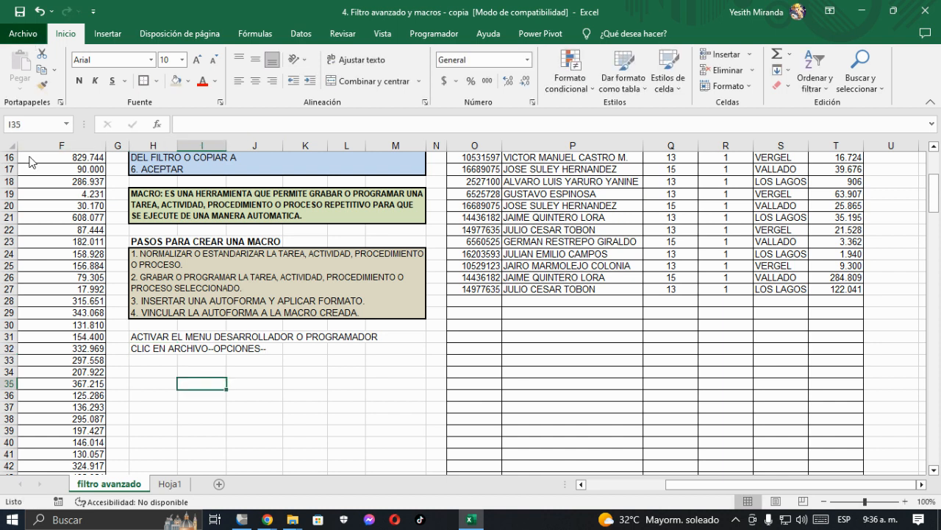
# Step: Check the ribbon customization page in the Excel options for the Programador tab, leaving the settings as they are
pyautogui.click(22, 35)
pyautogui.click(46, 483)
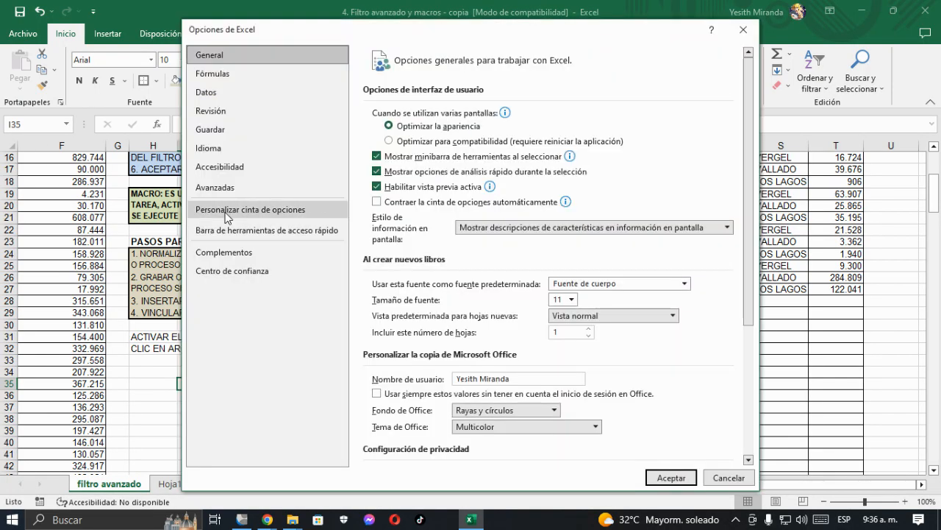
pyautogui.click(227, 215)
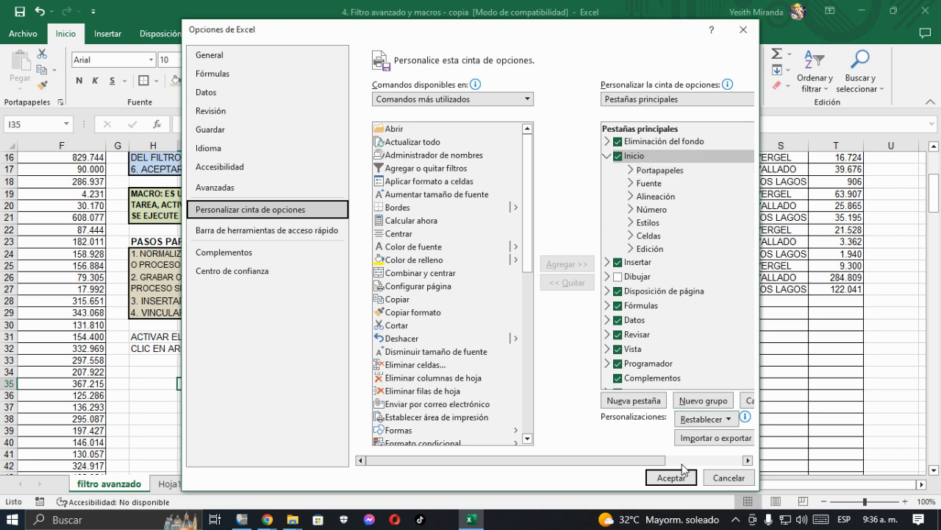
pyautogui.click(743, 30)
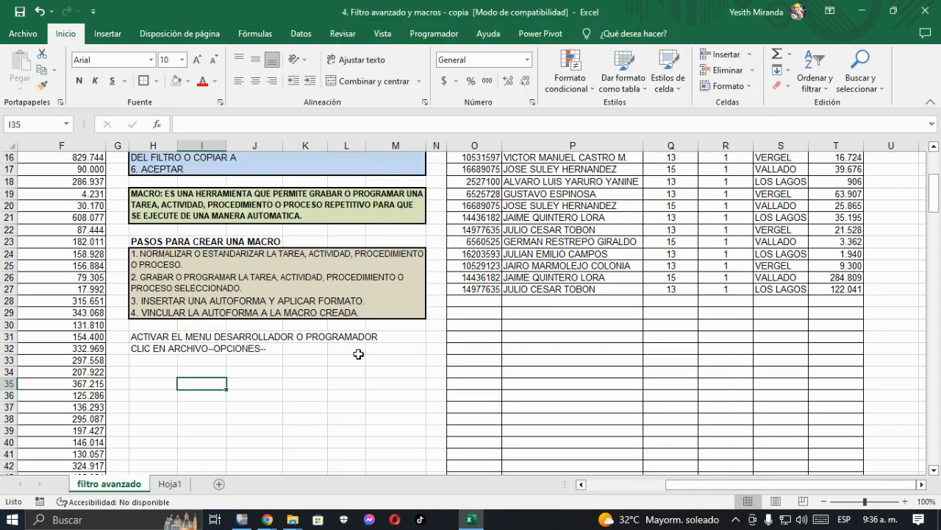
# Step: Extend the text in H32 with "PERSONALIZAR CINTA DE OPCIONES -- ACTIVAMOS EL MENU DESARROLLADOR O PROGRAMADOR ---ACEPTAR"
pyautogui.click(159, 351)
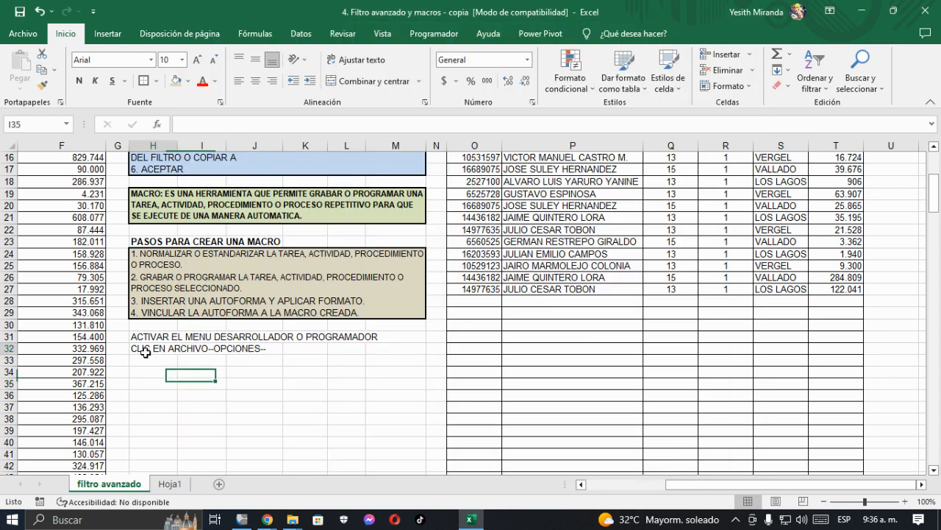
pyautogui.click(322, 126)
pyautogui.write('PER')
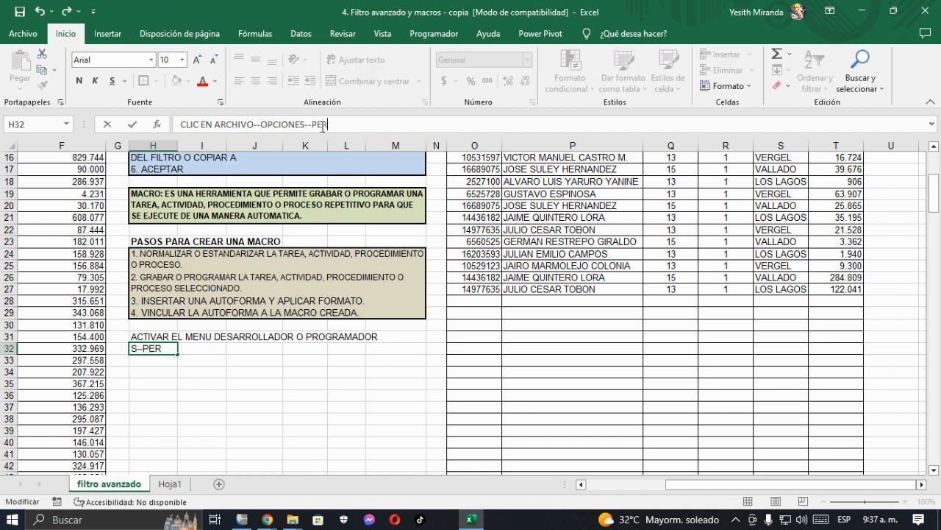
pyautogui.write('SONALIZAR CI')
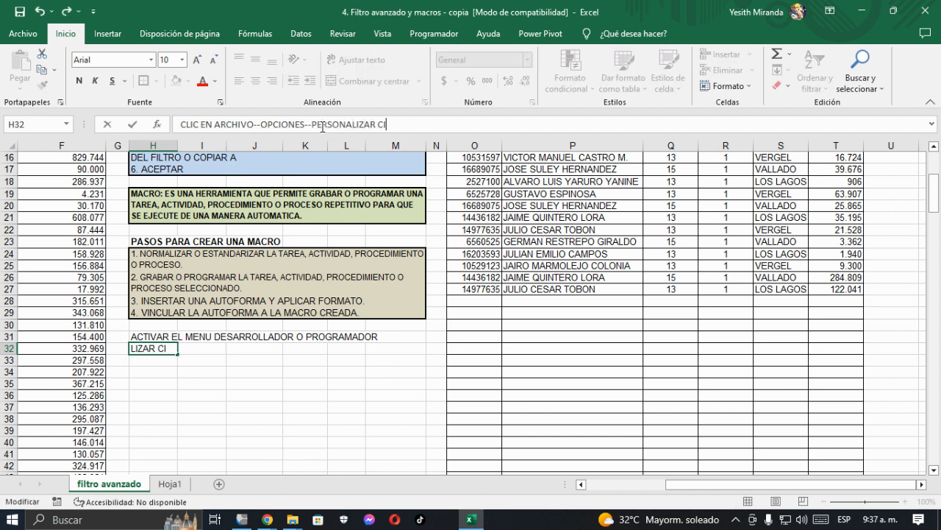
pyautogui.write('NTA DE OPCIONES')
pyautogui.write('ARCHIVO--OPCIONES--PERSONALIZAR CINTA DE OPCIONES -- AC')
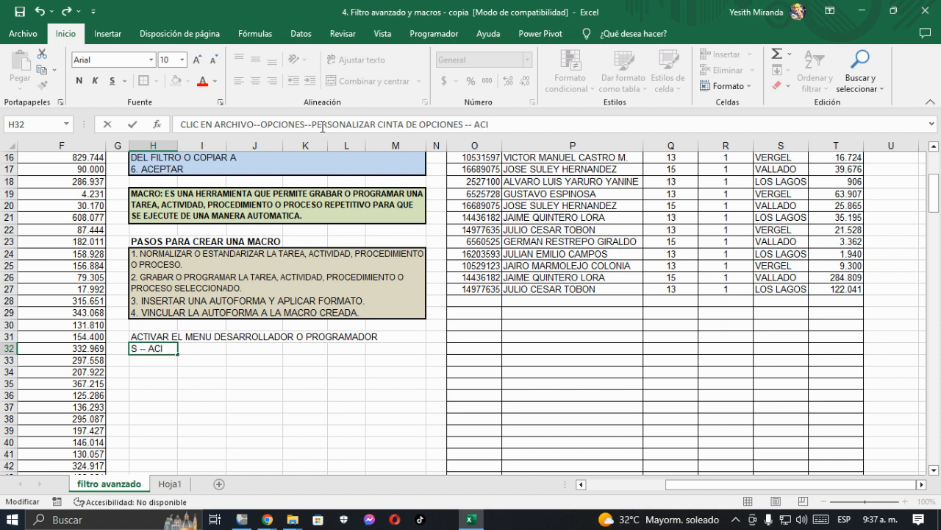
pyautogui.write('TIVAMOS EL MENU D')
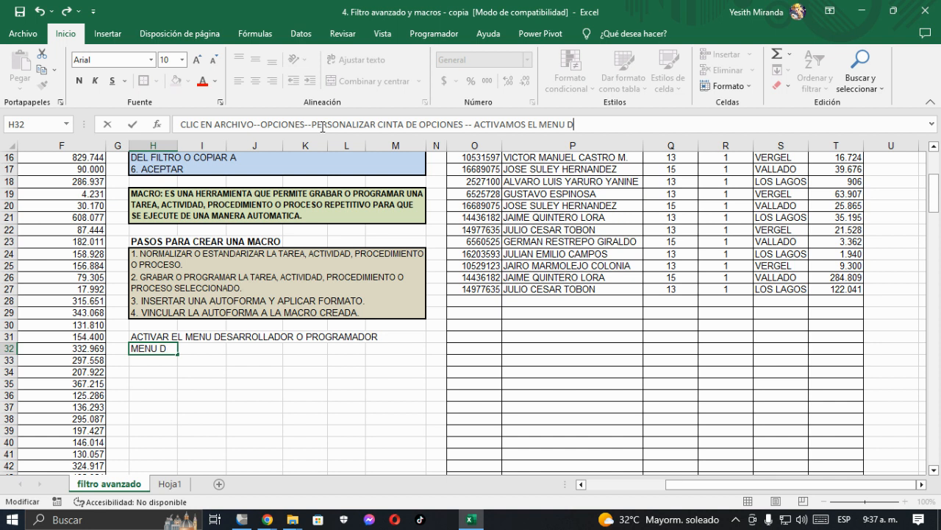
pyautogui.write('ESARROLLA')
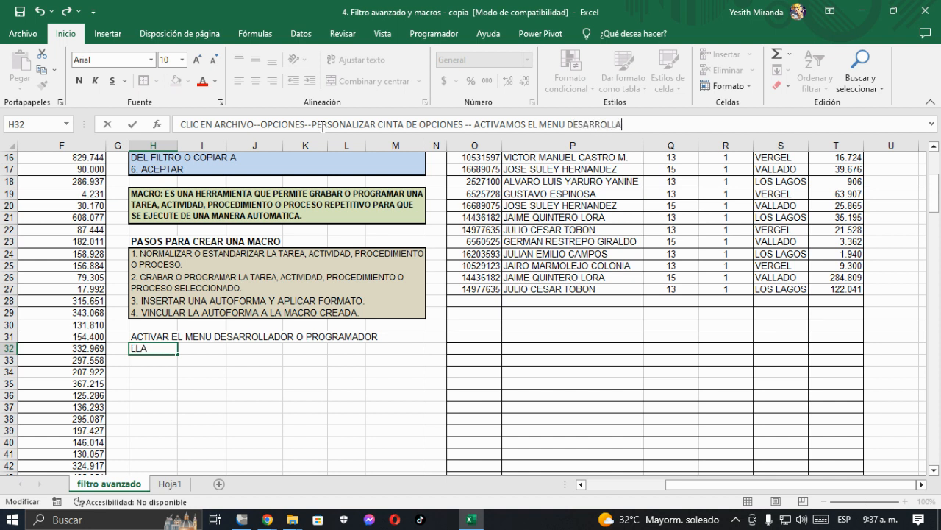
pyautogui.write('DOR O PROGRAMADOR ---')
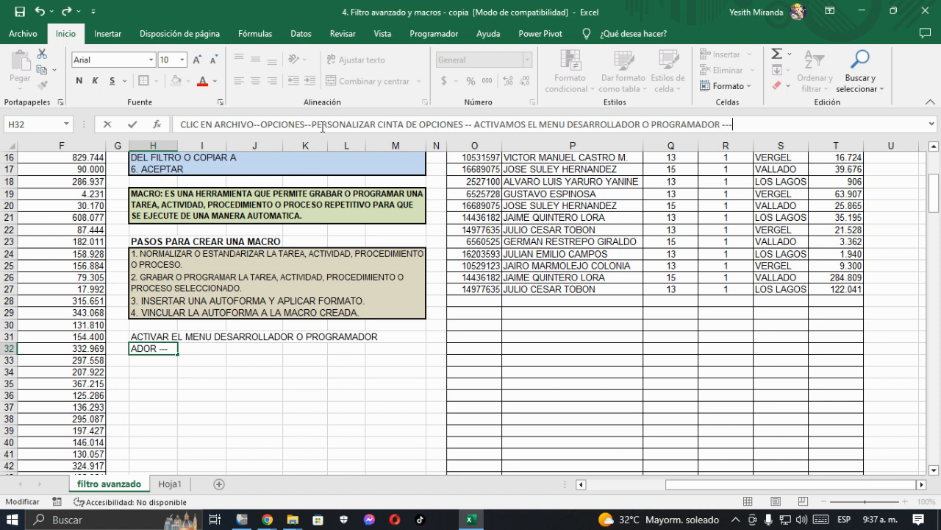
pyautogui.write('ACEPTAR')
pyautogui.press('Return')
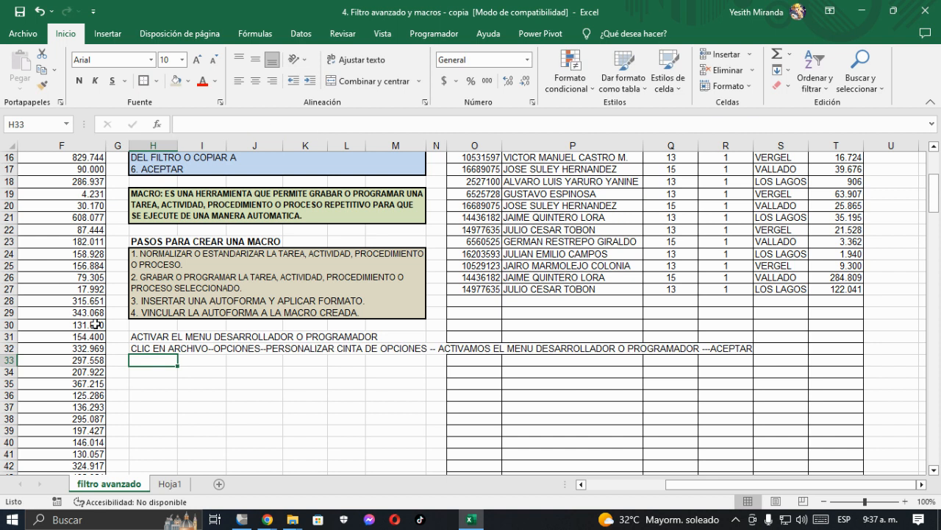
# Step: Merge H32:M33 with wrapped text aligned to the top left, and set its font size to 9
pyautogui.moveTo(147, 347); pyautogui.dragTo(393, 368)
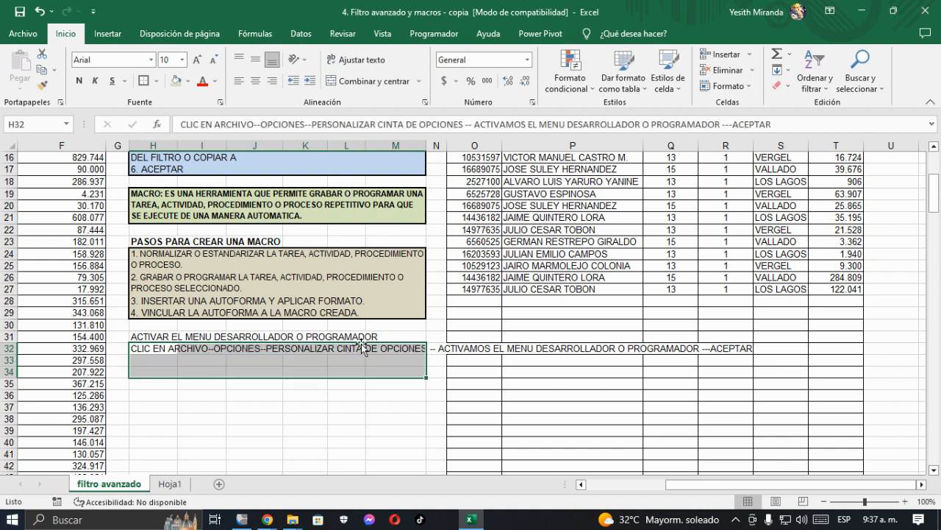
pyautogui.moveTo(158, 349); pyautogui.dragTo(390, 360)
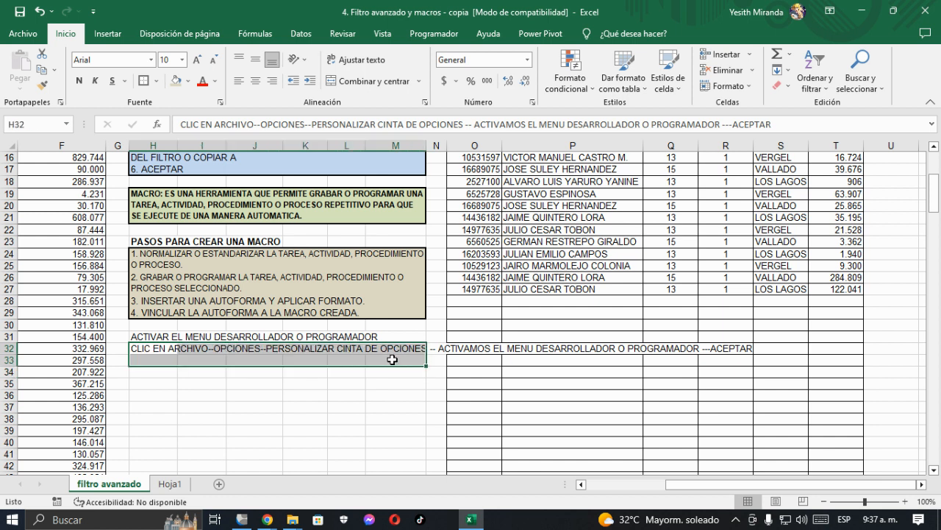
pyautogui.click(239, 81)
pyautogui.click(239, 59)
pyautogui.click(356, 60)
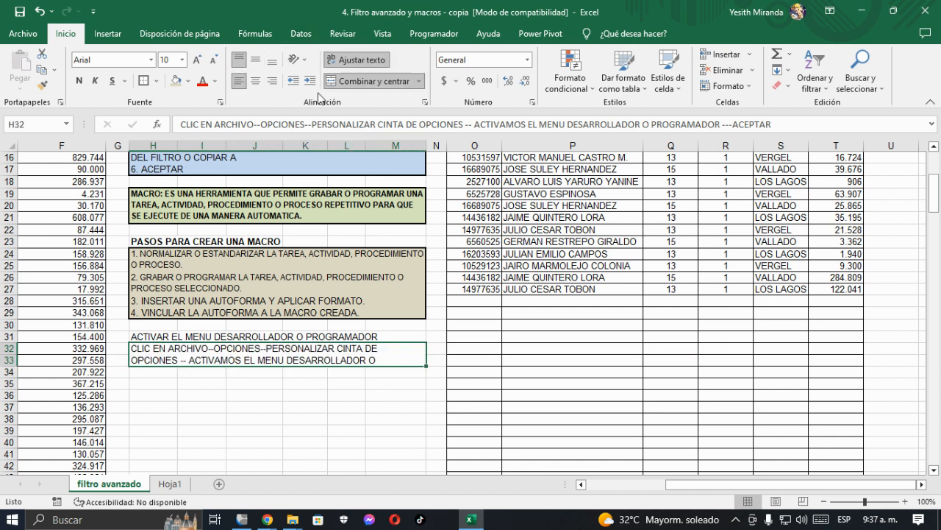
pyautogui.click(213, 61)
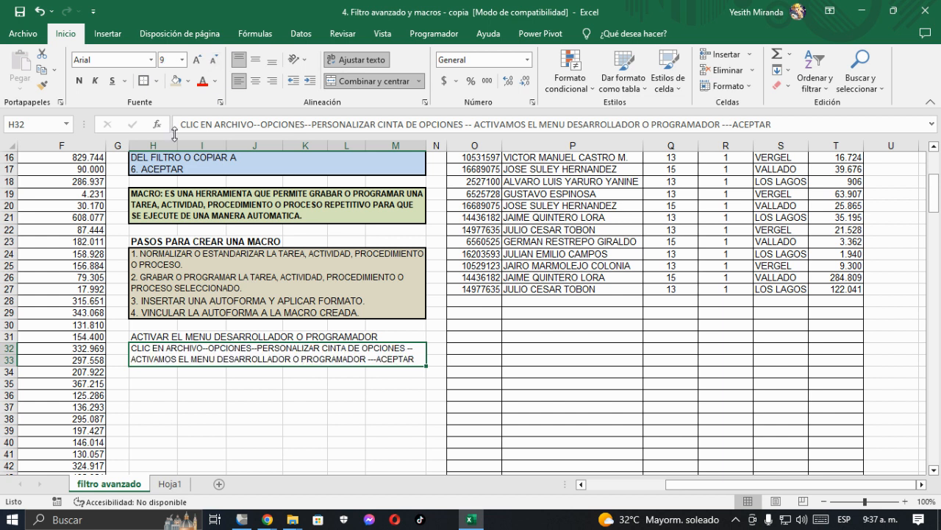
# Step: Make the H31 heading bold and give the H32:M33 instructions block a thick outside border and a light aqua fill
pyautogui.click(136, 338)
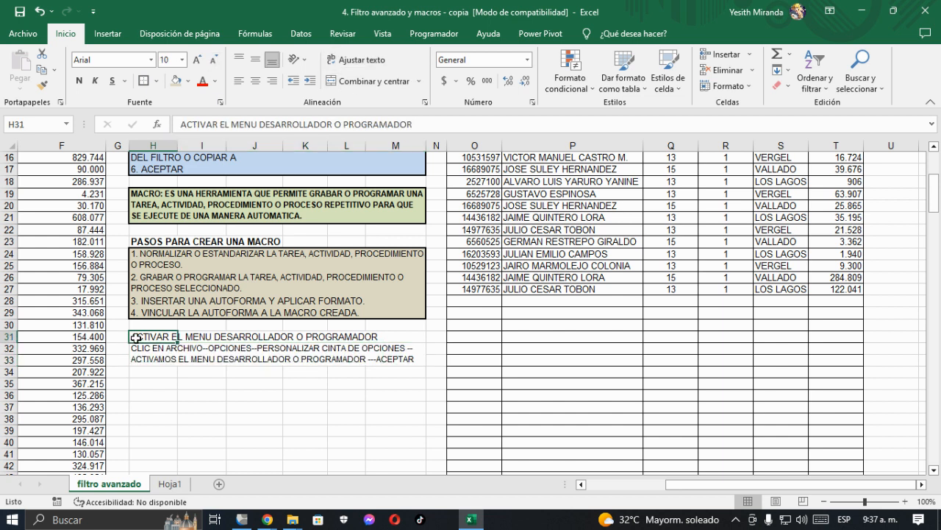
pyautogui.click(79, 81)
pyautogui.click(197, 358)
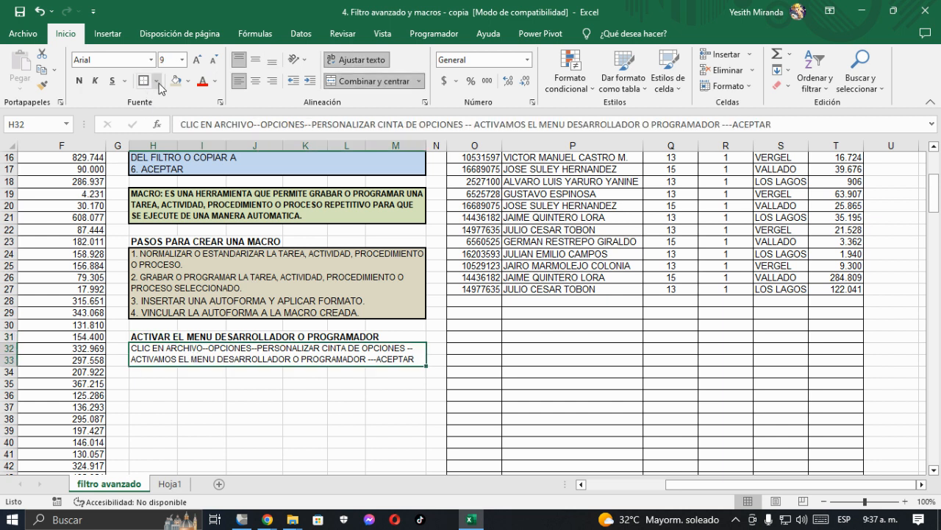
pyautogui.click(188, 81)
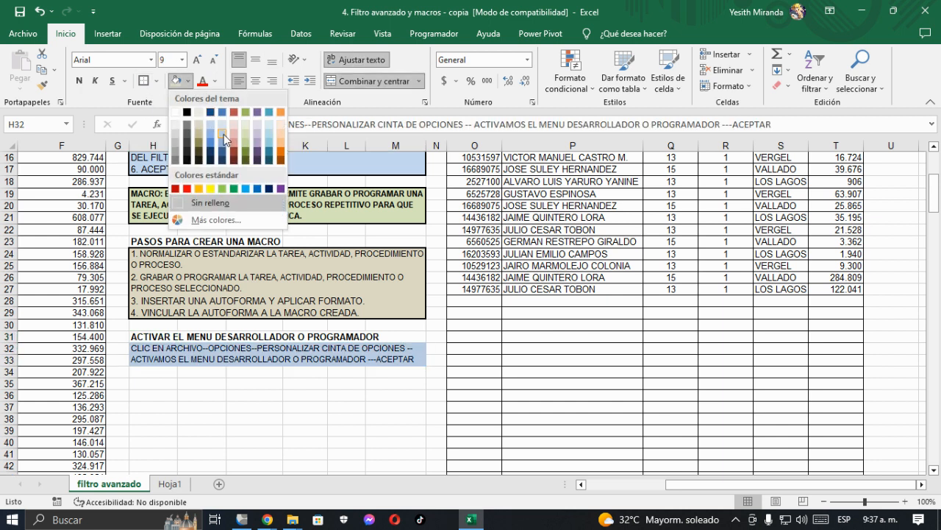
pyautogui.click(271, 126)
pyautogui.click(211, 384)
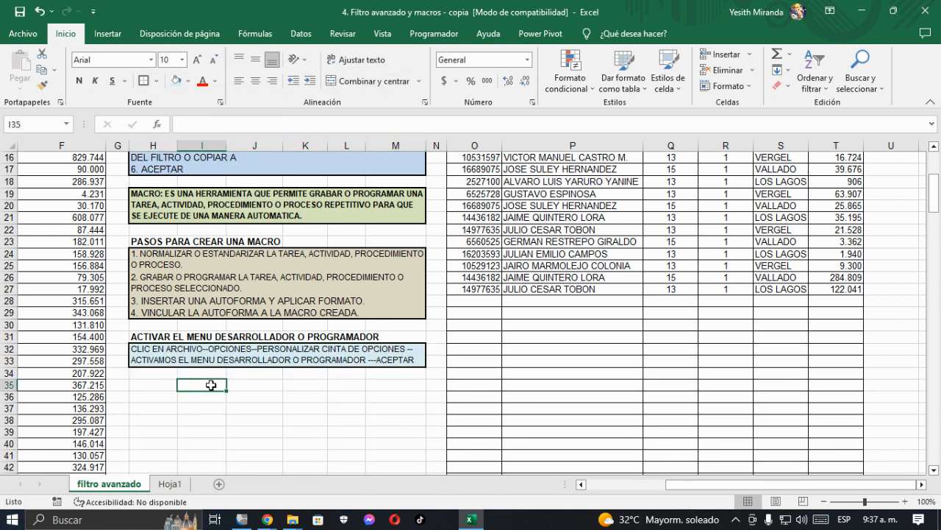
# Step: Save the workbook with the finished menu activation notes, continuing past the compatibility check
pyautogui.scroll(5, 211, 385)
pyautogui.scroll(-5, 171, 308)
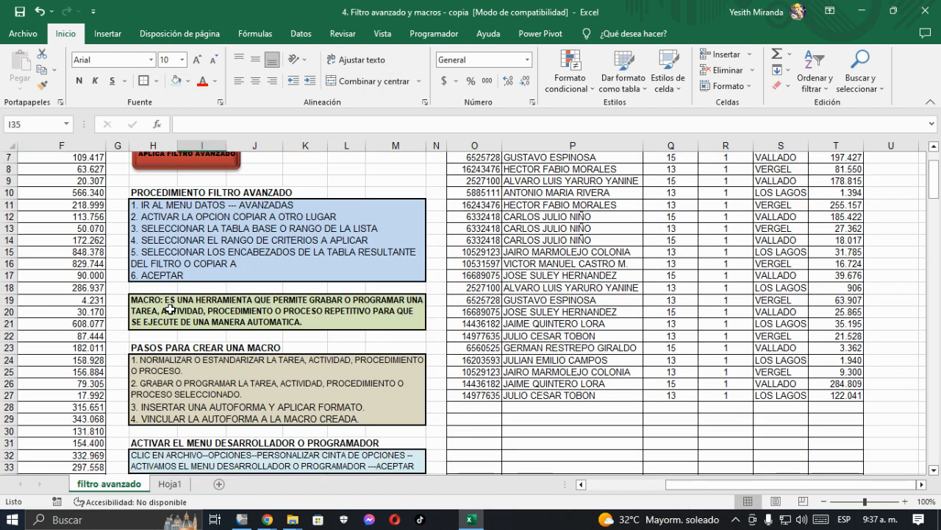
pyautogui.scroll(2, 171, 311)
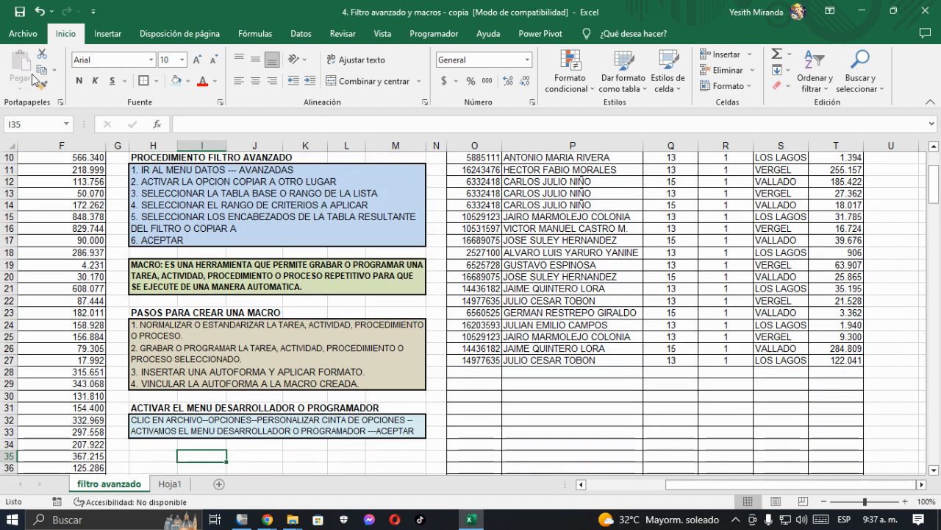
pyautogui.click(20, 11)
pyautogui.click(512, 351)
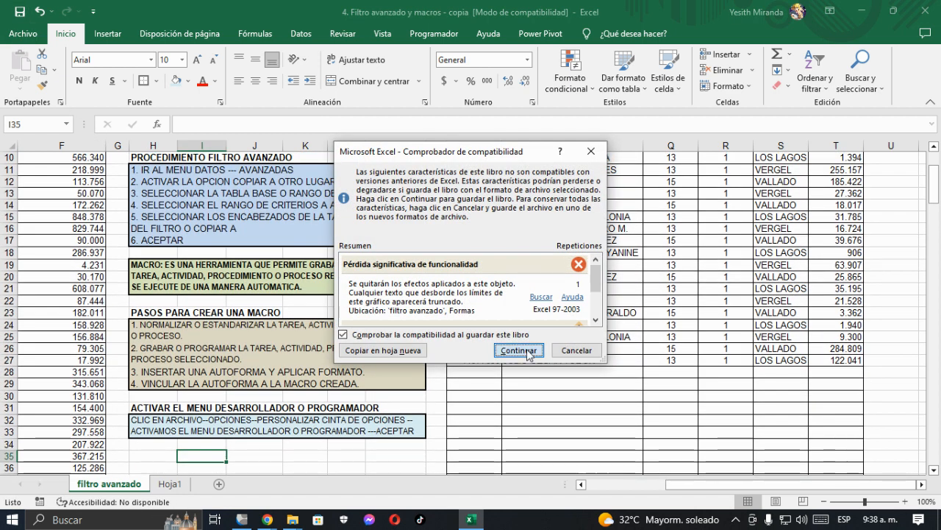
# Step: Return to the start of the sheet and save the workbook once more
pyautogui.scroll(1, 364, 378)
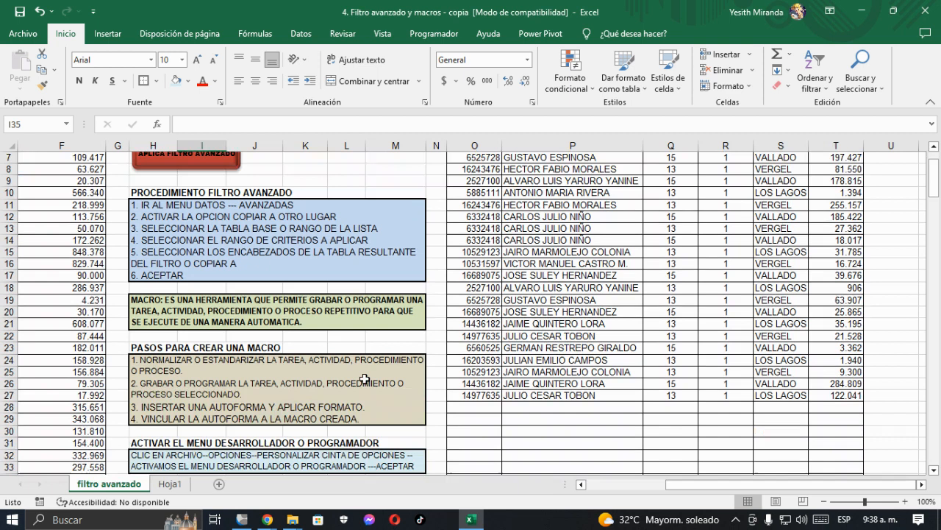
pyautogui.scroll(-2, 364, 379)
pyautogui.scroll(4, 364, 379)
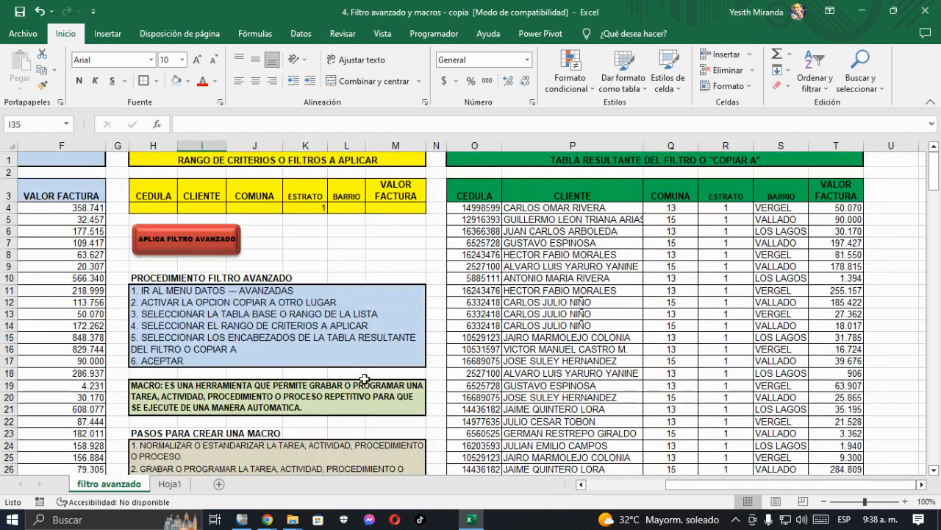
pyautogui.click(18, 13)
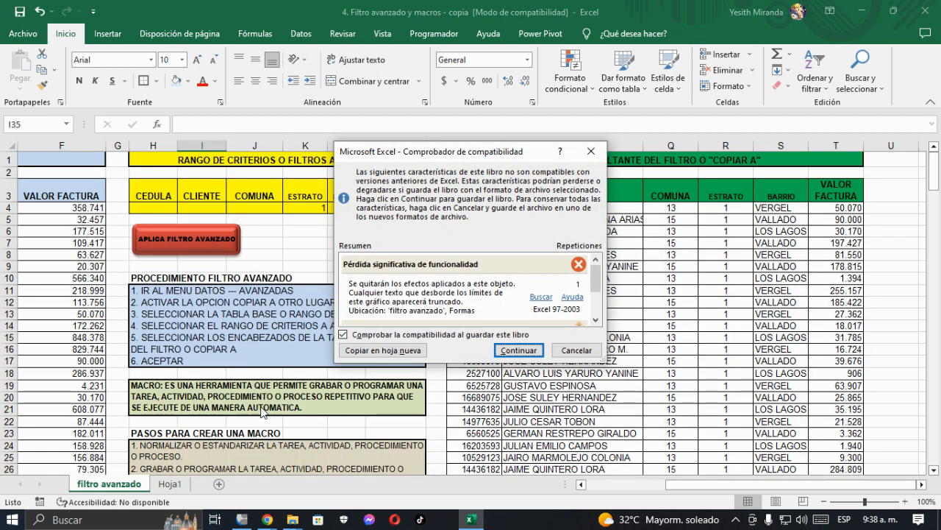